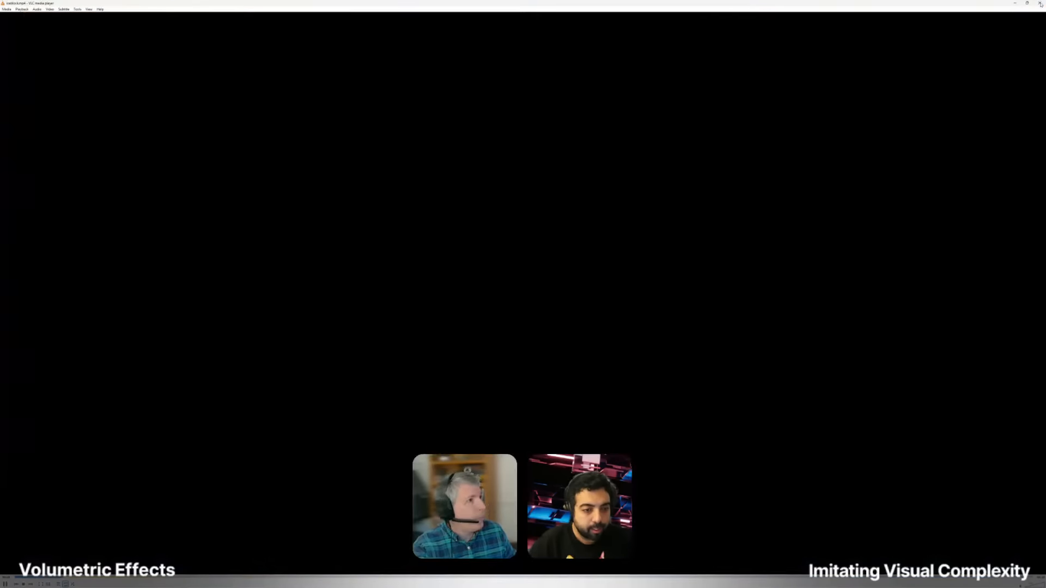
Close the reference video and return to the Unity editor to view the noise-textured cube from several sides
left_click(1040, 4)
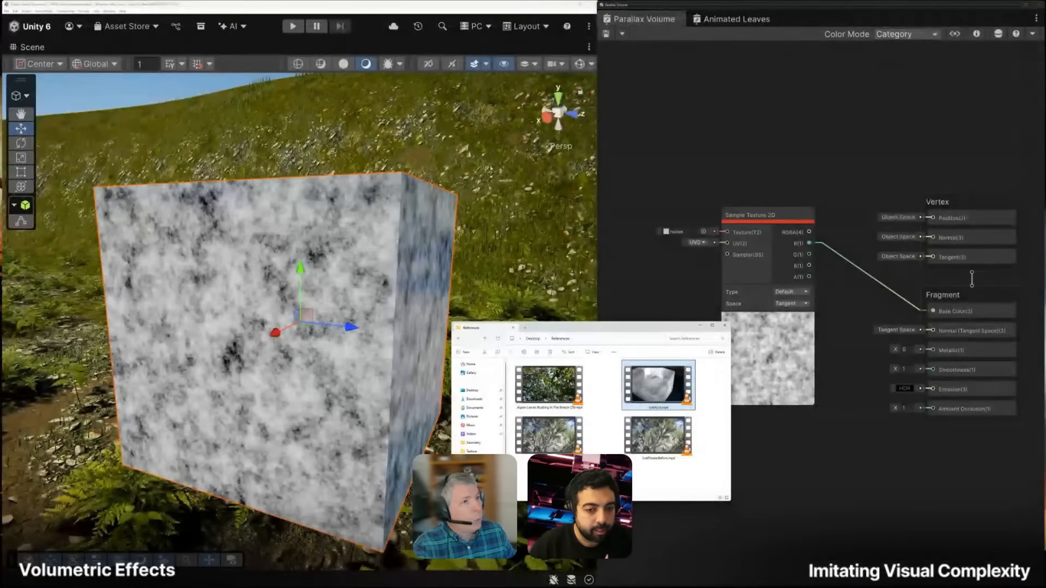
left_click(404, 7)
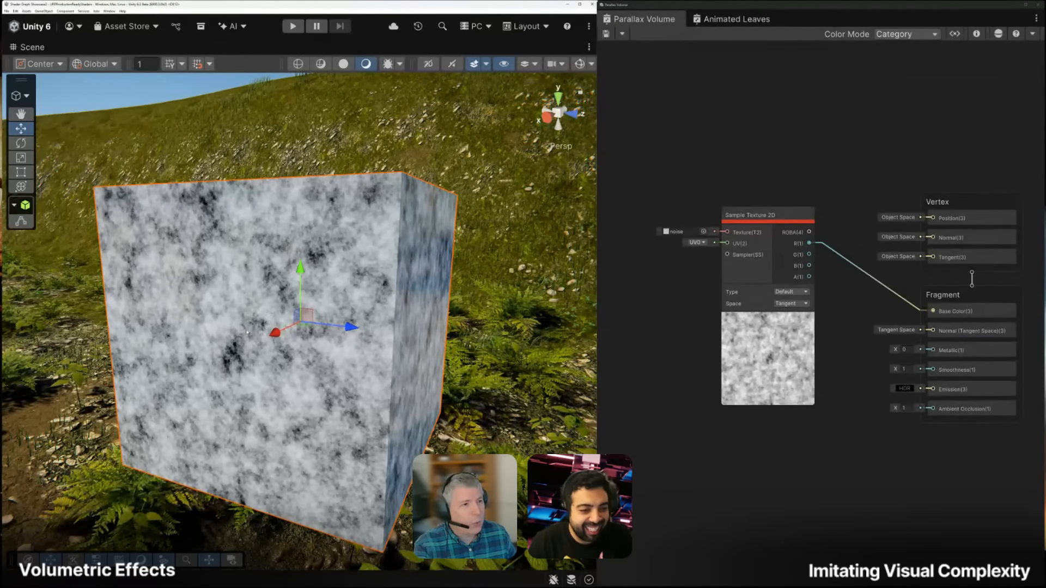
left_click_drag(254, 324, 376, 351, "alt")
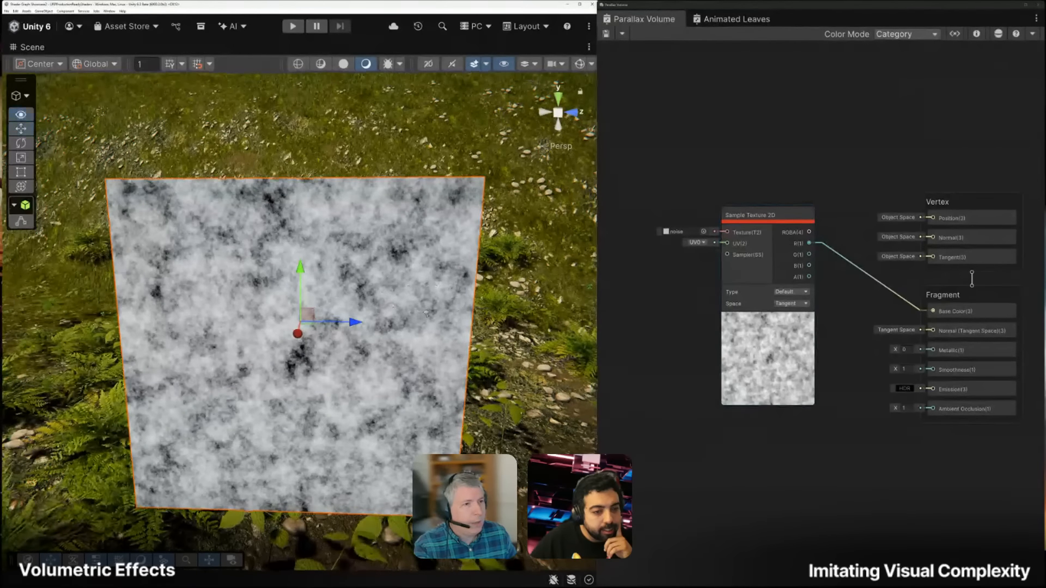
left_click_drag(384, 346, 359, 335, "alt")
Add a UV node before the Sample Texture 2D node in the Parallax Volume graph
scroll(681, 318, "down", 1)
middle_click_drag(681, 318, 770, 316)
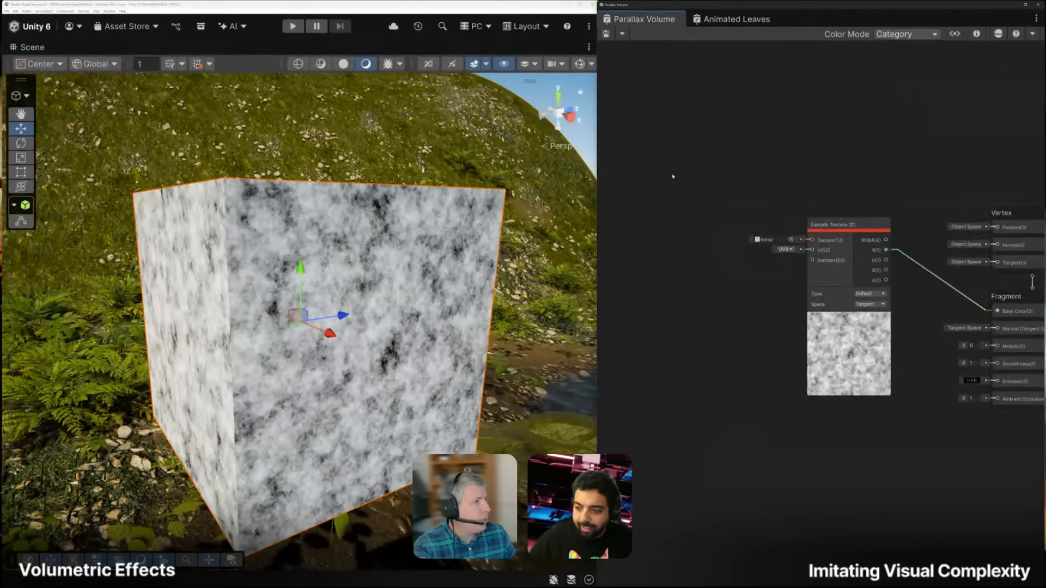
key("space")
type("uv")
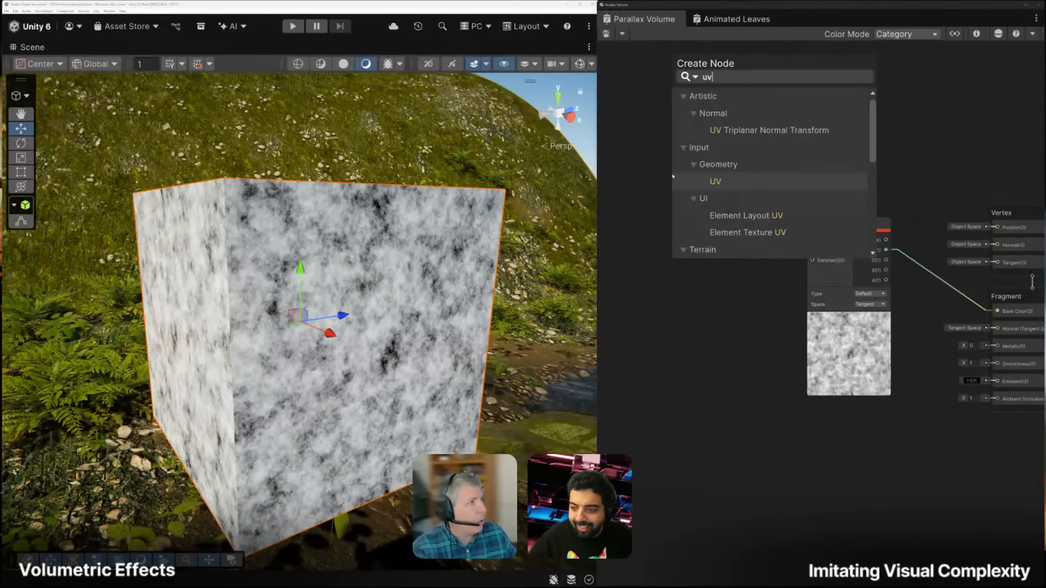
left_click(715, 181)
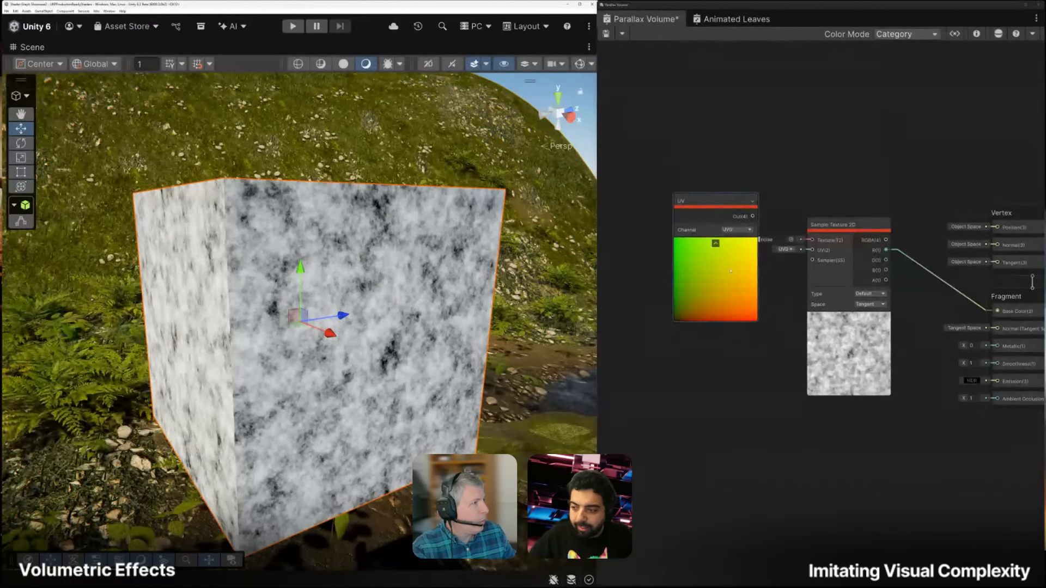
Collapse the UV node's preview, connect its output to Sample Texture 2D's UV input, and save the graph
left_click(715, 244)
left_click_drag(729, 216, 812, 250)
left_click_drag(703, 201, 712, 186)
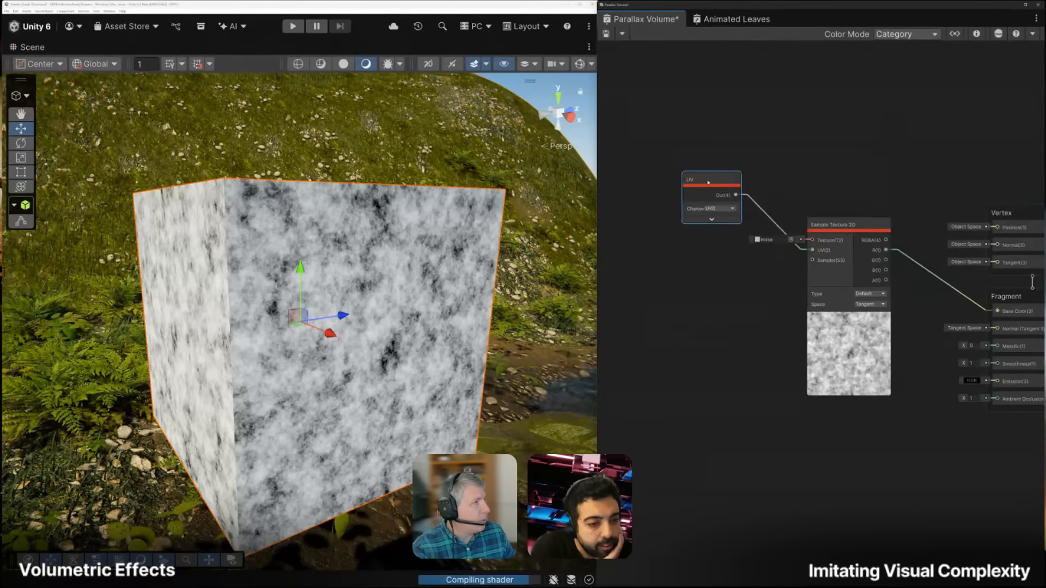
left_click(605, 33)
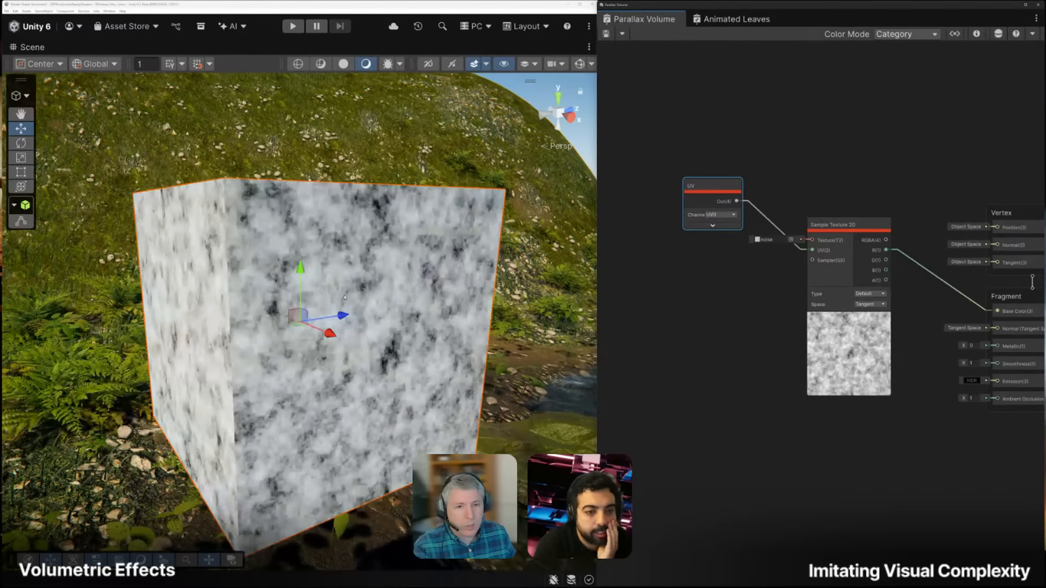
mouse_move(284, 333)
left_mouse_down("alt")
mouse_move(312, 310)
mouse_move(285, 318)
left_mouse_up("alt")
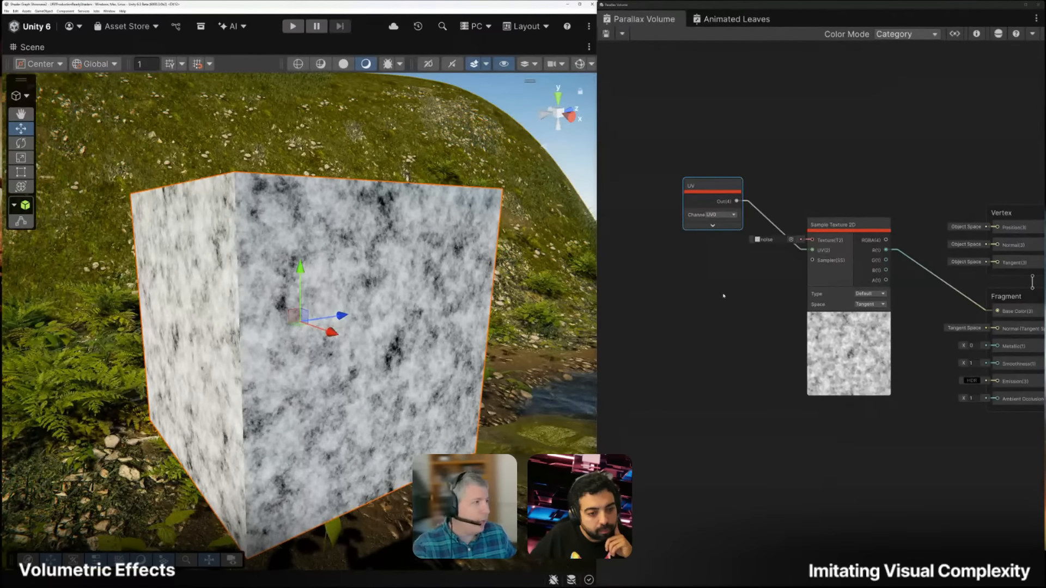
Add a Camera node to the empty area before the UV node
middle_click_drag(683, 276, 750, 294)
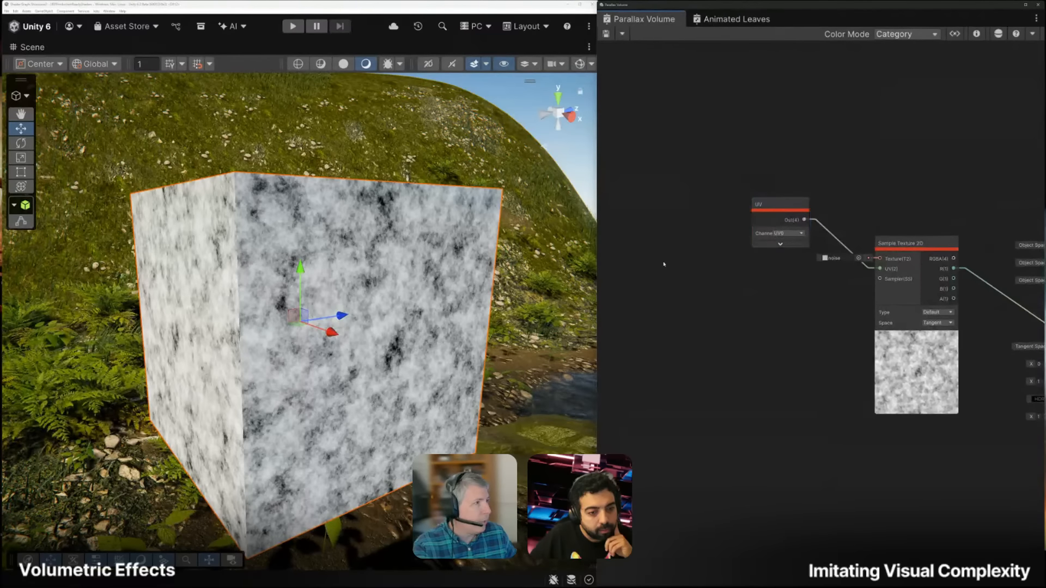
key("space")
type("cam")
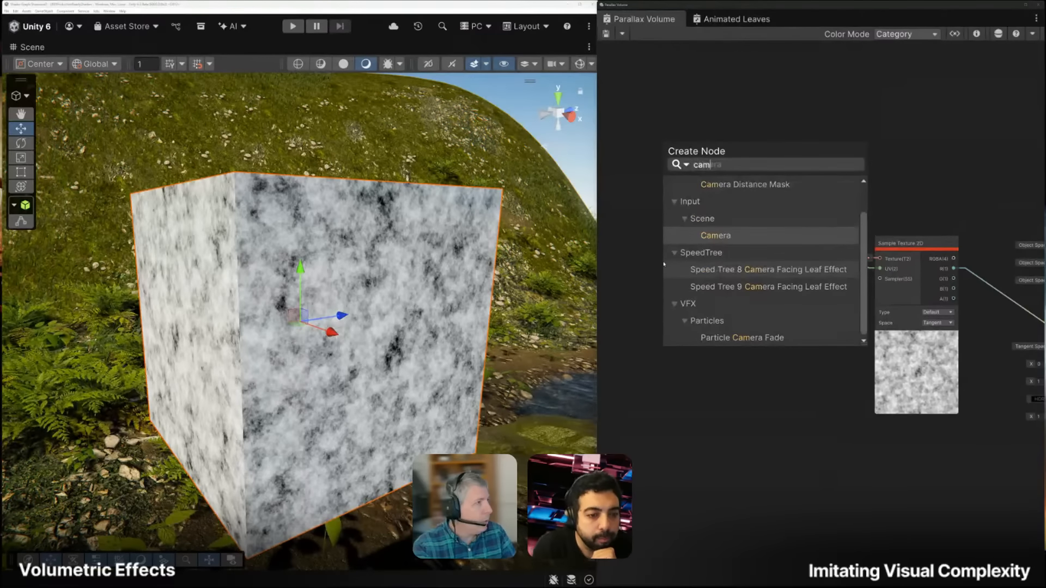
key("Return")
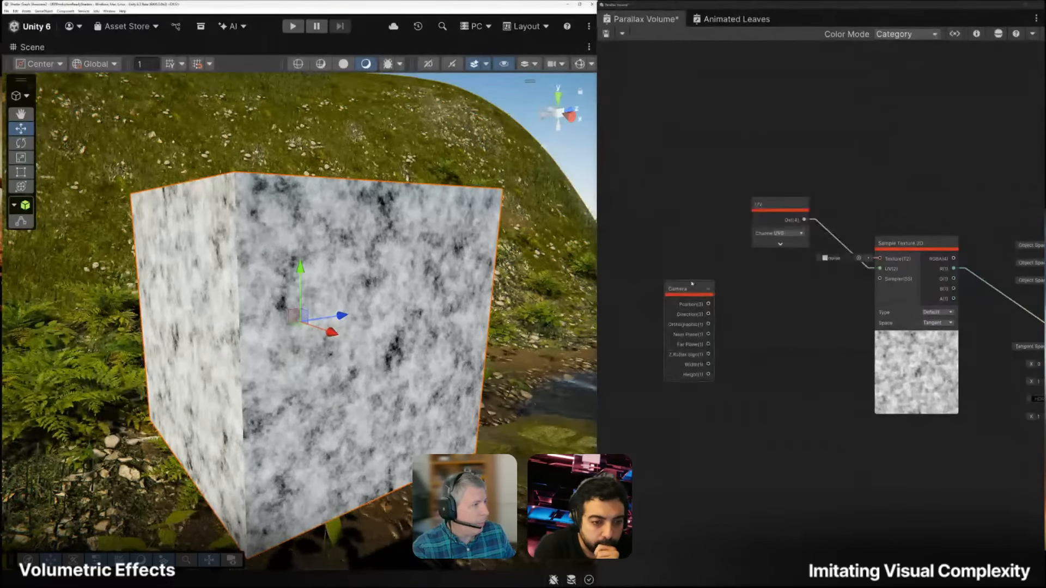
Create a Transform node fed by the Camera node's Direction output
scroll(662, 270, "up", 6)
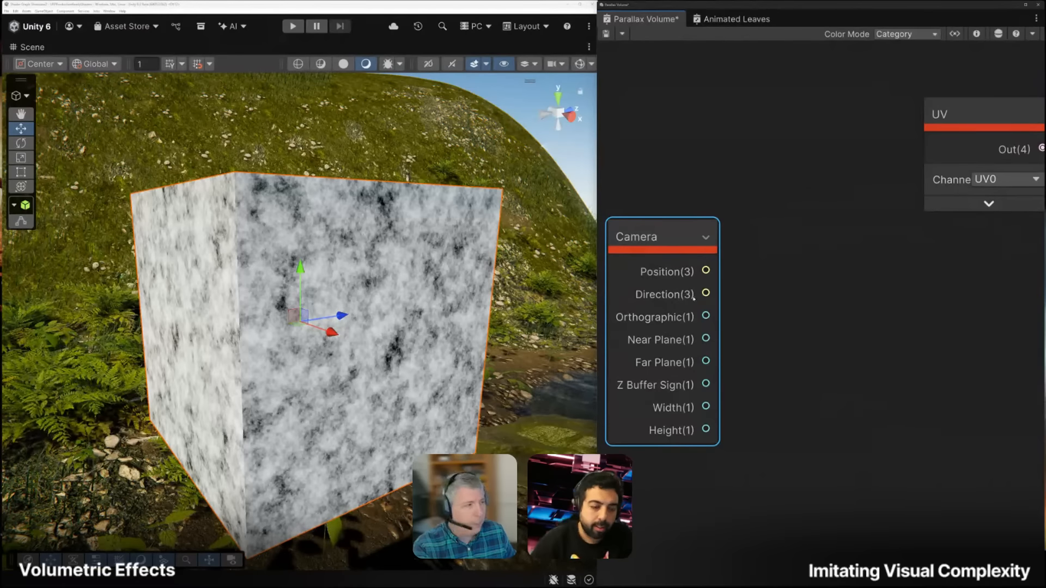
left_click_drag(704, 293, 765, 293)
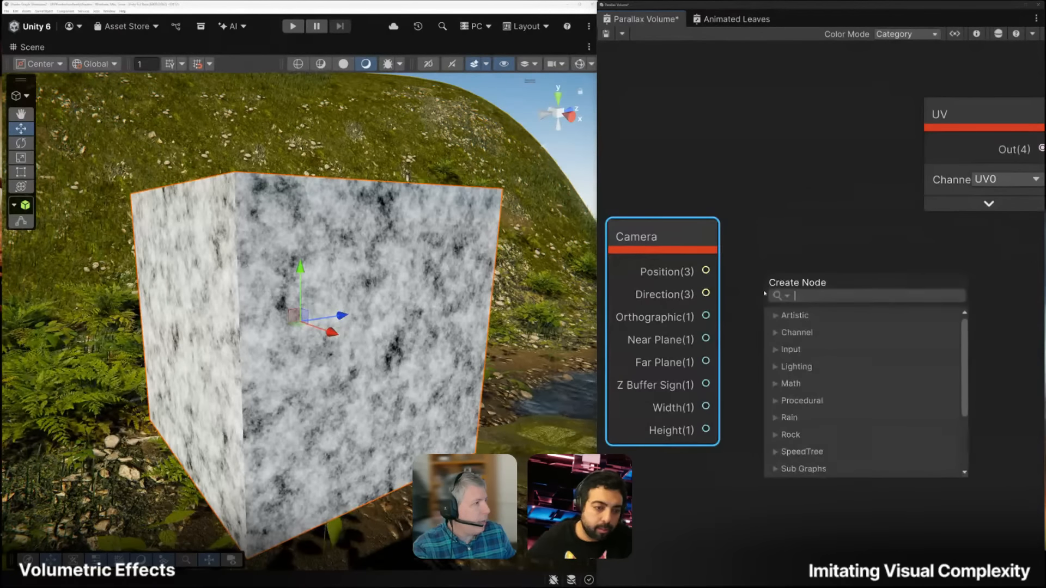
type("trans")
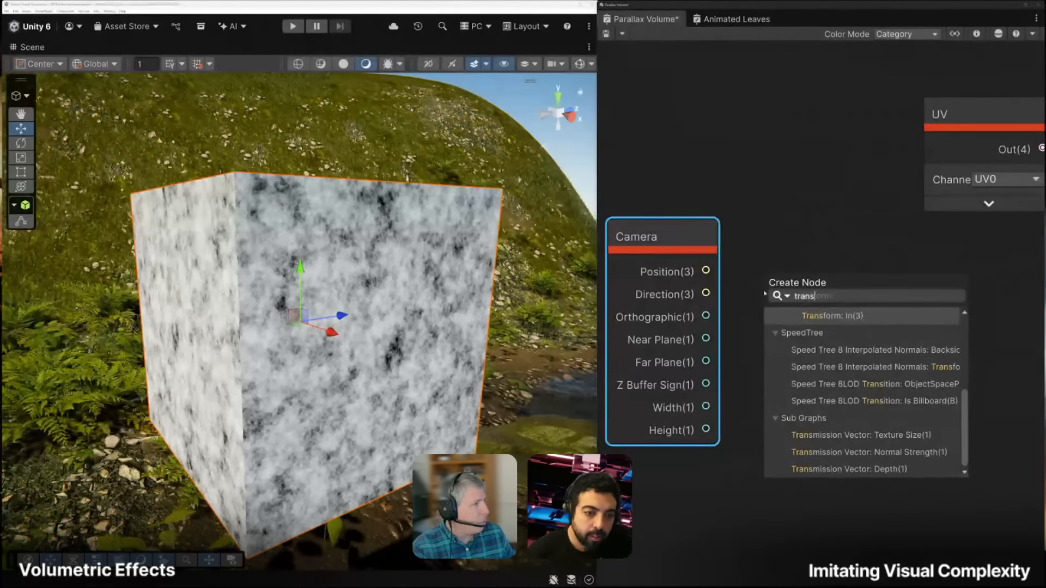
left_click(822, 322)
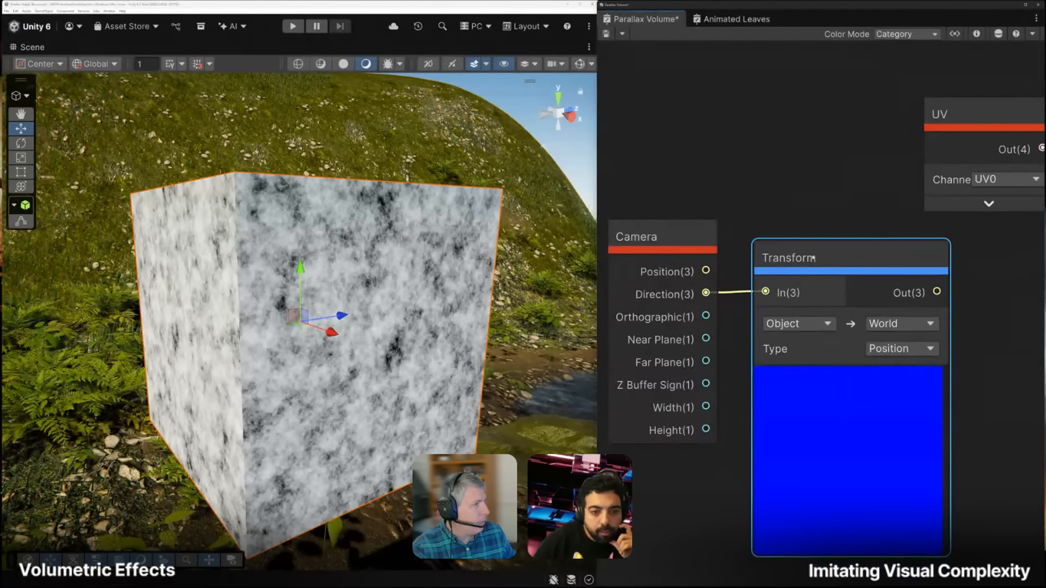
Set the Transform node to convert from World to Tangent space with type Direction
left_click(809, 326)
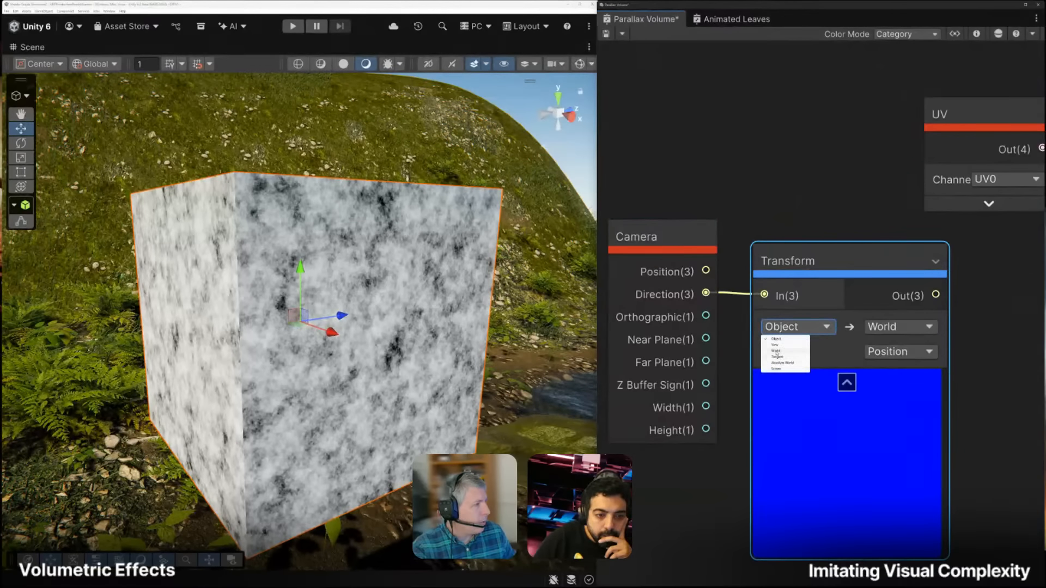
left_click(779, 353)
left_click(866, 330)
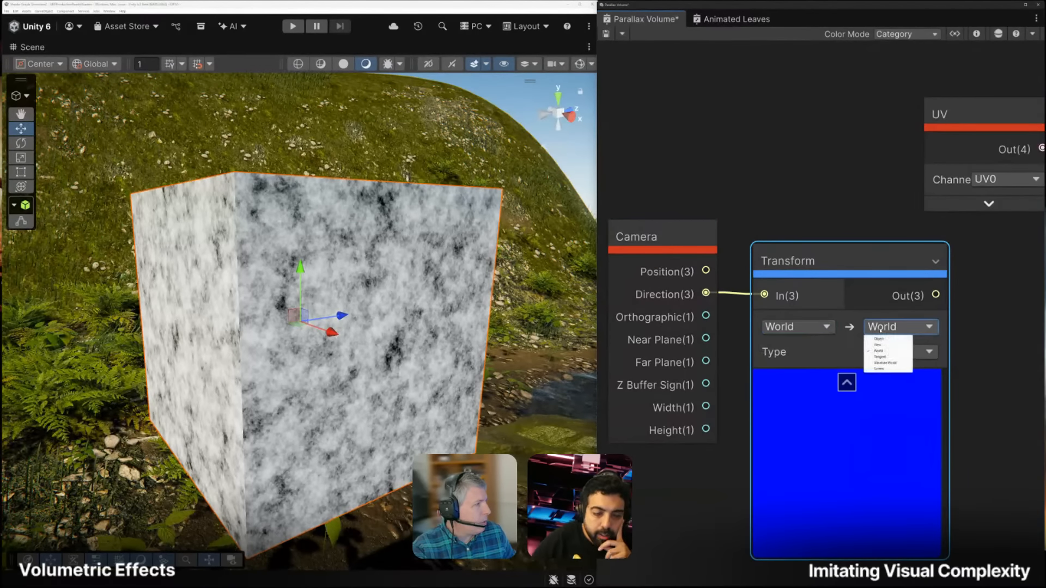
left_click(879, 359)
left_click(880, 352)
left_click(880, 371)
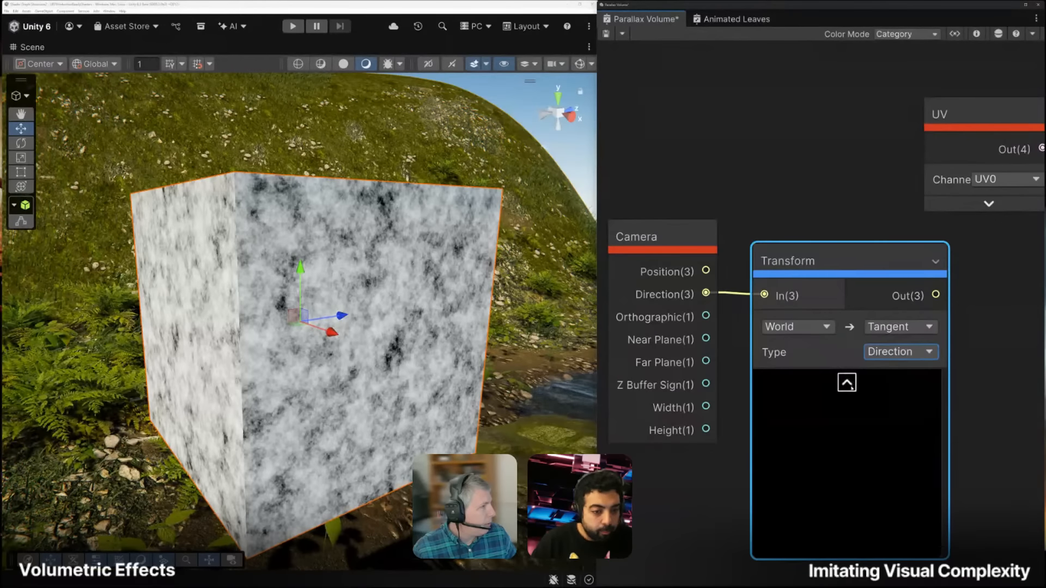
Collapse the Transform preview and the Camera node's unused ports, and align the two nodes side by side
left_click(846, 381)
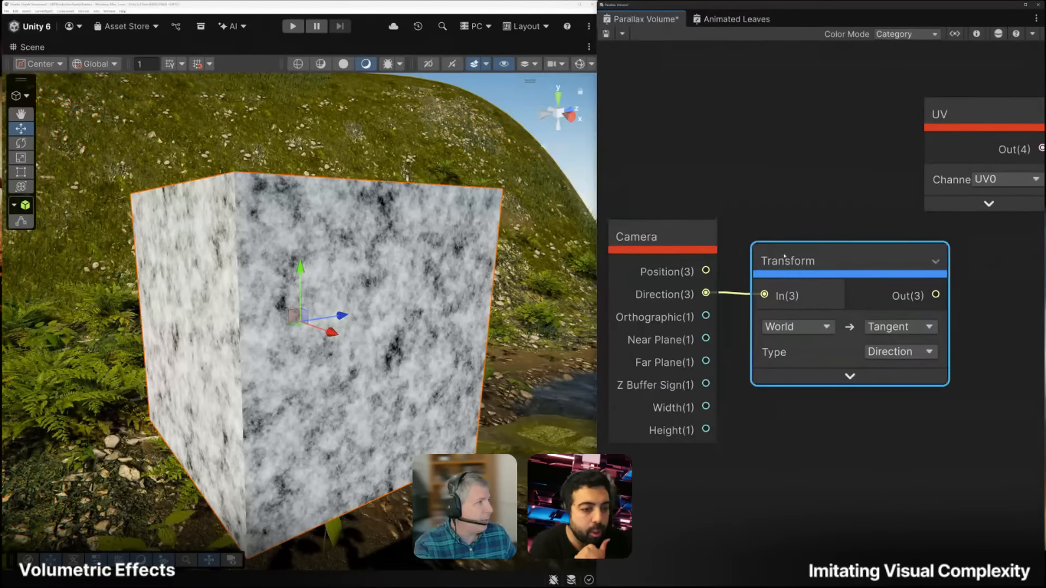
left_click_drag(795, 261, 785, 261)
left_click(706, 238)
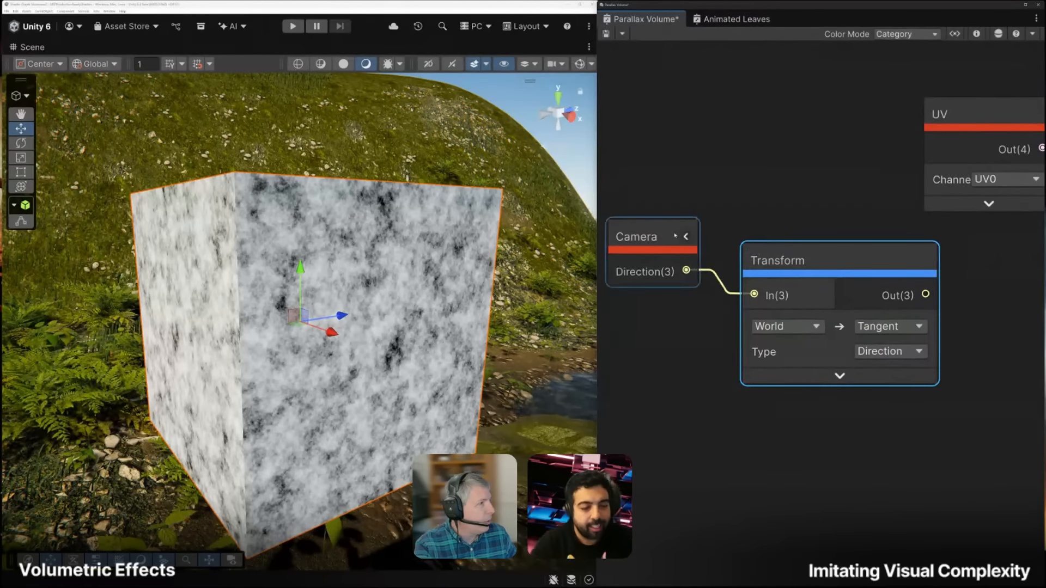
left_click_drag(639, 238, 725, 263)
left_click_drag(713, 224, 816, 254)
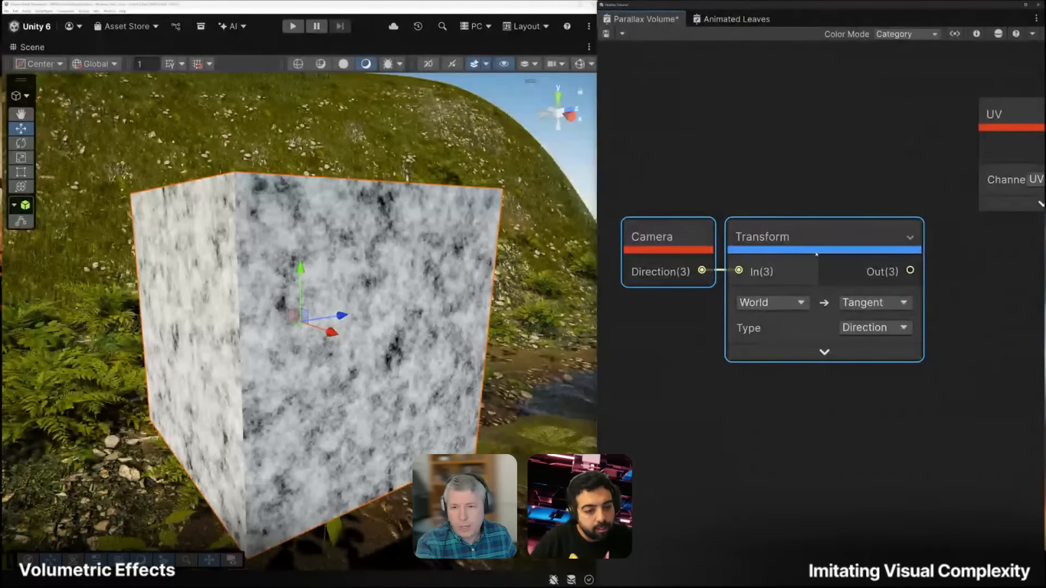
Create a Split node from the Transform node's output and align it directly beside the Transform node
middle_click_drag(881, 195, 749, 200)
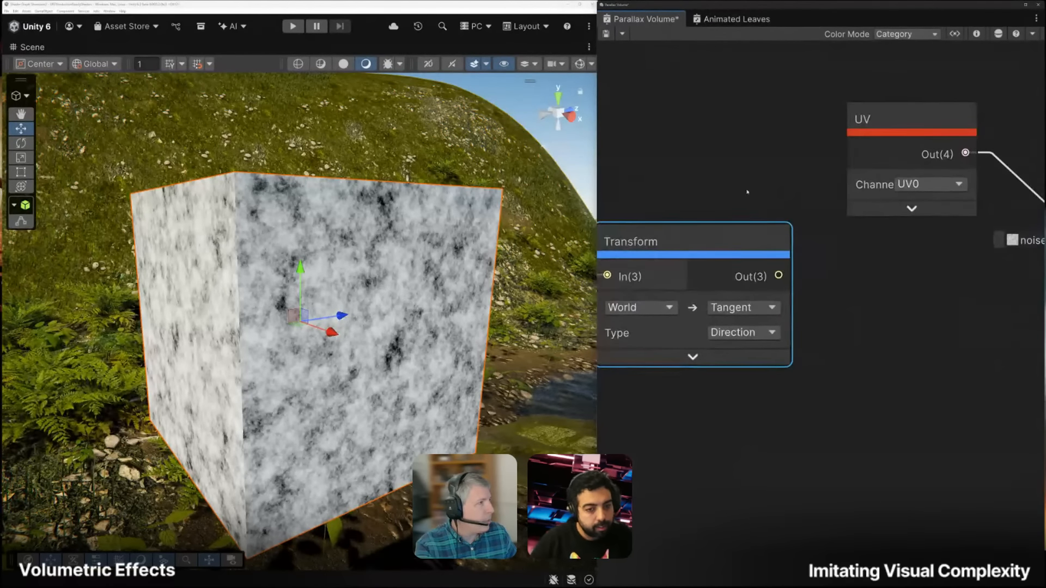
scroll(695, 173, "down", 1)
middle_click_drag(695, 173, 847, 210)
mouse_move(712, 213)
left_mouse_down()
mouse_move(824, 289)
mouse_move(709, 252)
left_mouse_up()
left_click_drag(804, 262, 850, 263)
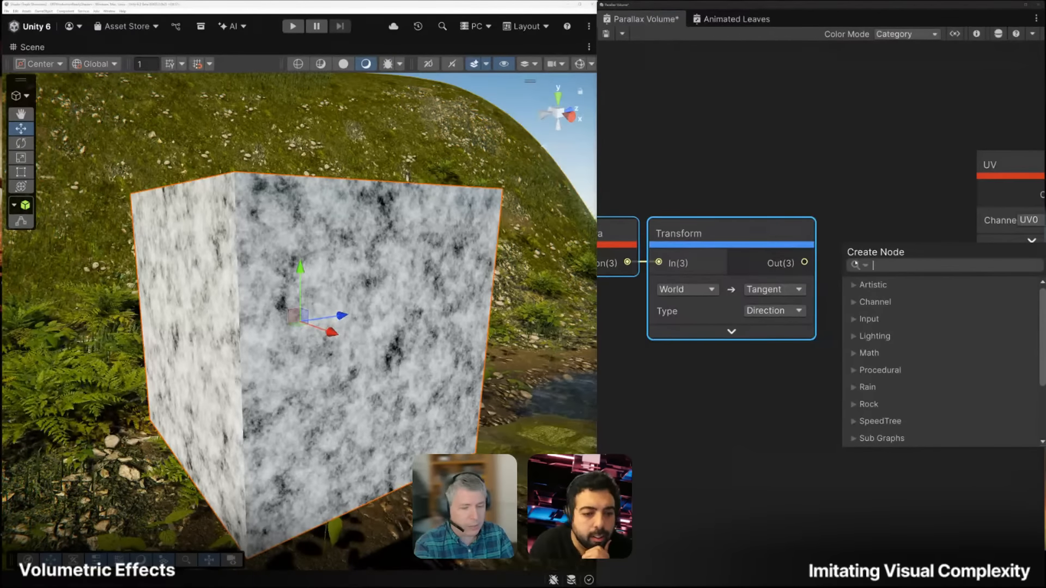
type("split")
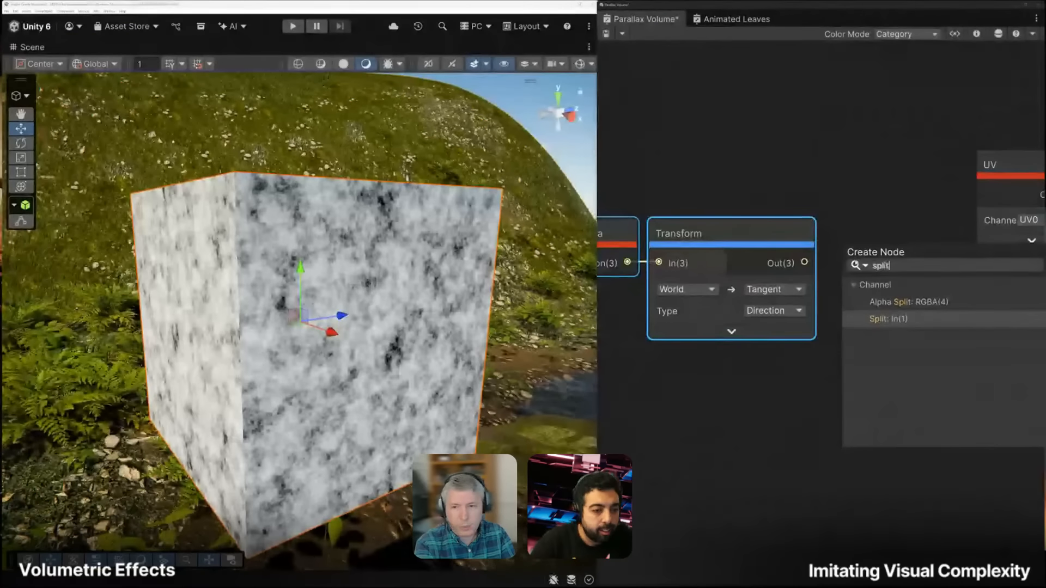
left_click(878, 320)
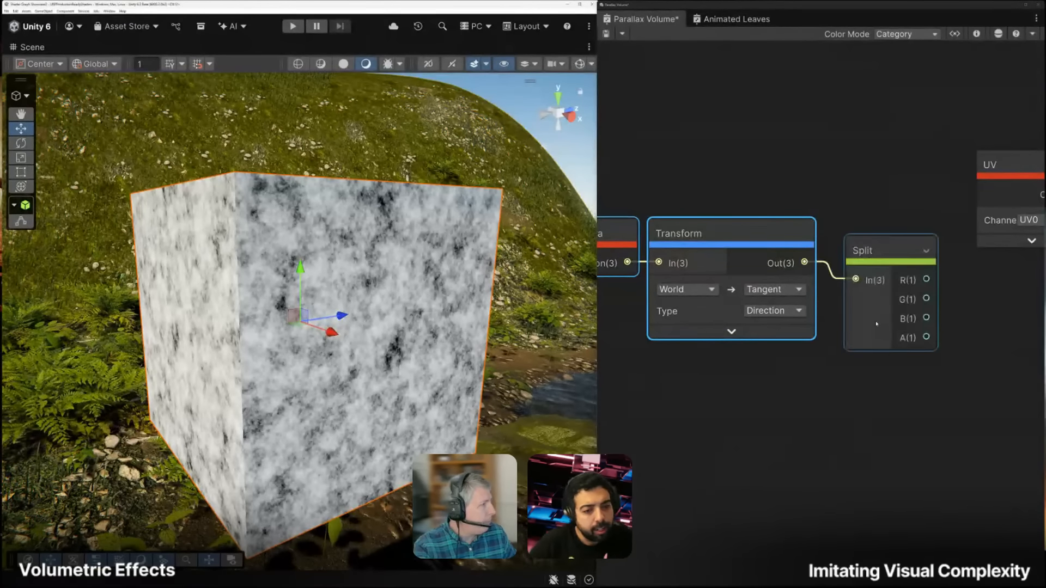
left_click_drag(877, 251, 861, 234)
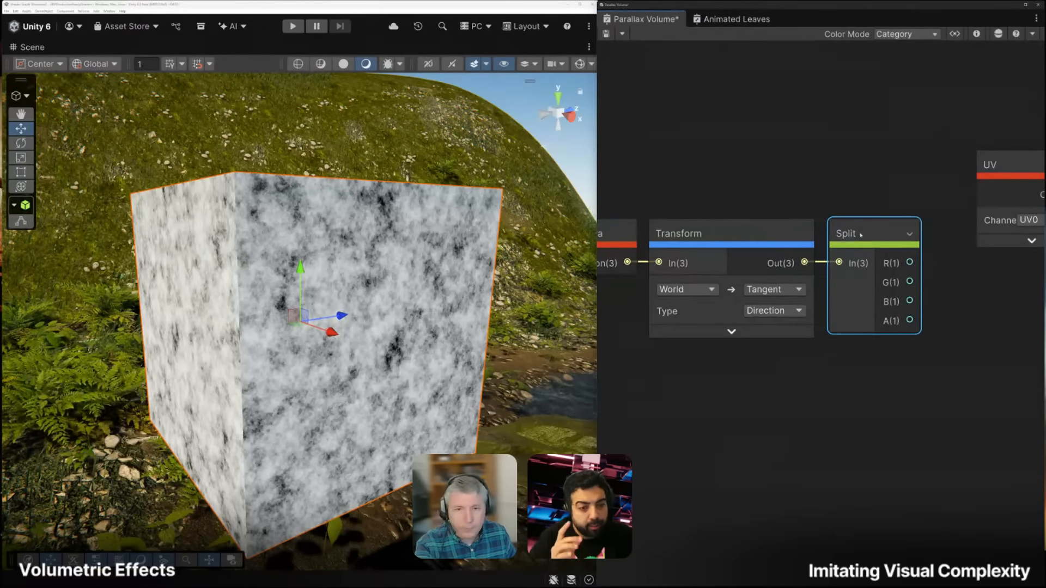
Move the Camera, Transform and Split nodes together farther from the UV node to make room
scroll(953, 301, "down", 3)
middle_click_drag(867, 334, 820, 340)
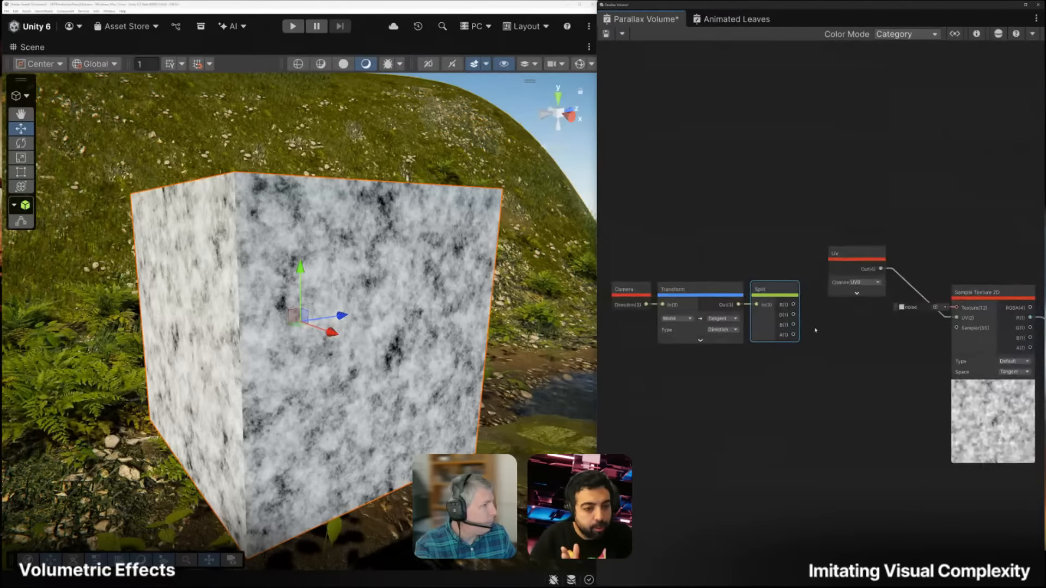
left_click_drag(602, 243, 616, 252)
left_click_drag(777, 307, 777, 305)
left_click_drag(776, 296, 739, 300)
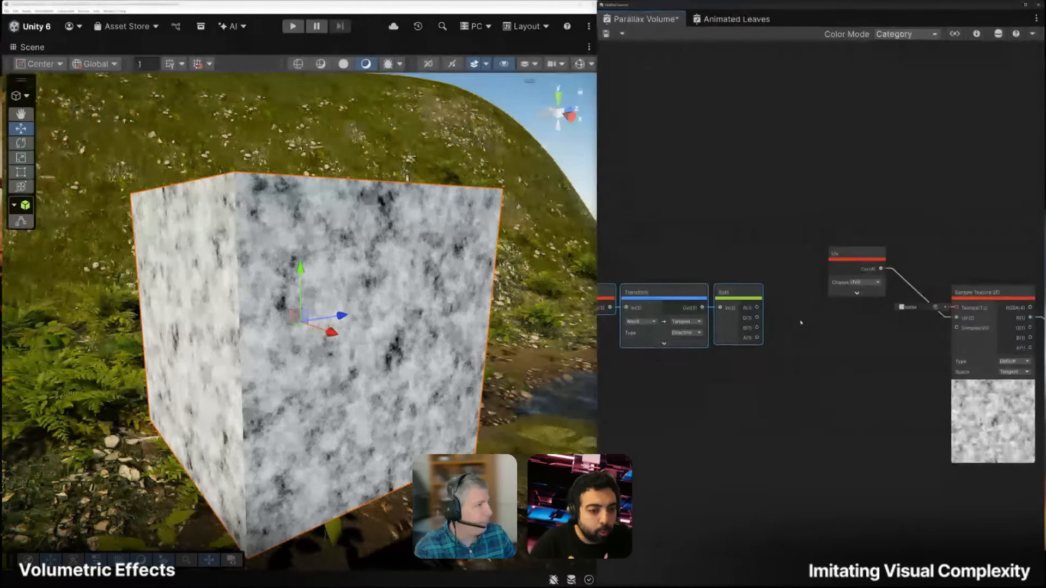
Add a Vector 2 node beside Split, connecting Split's R to X and G to Y
key("space")
type("vec")
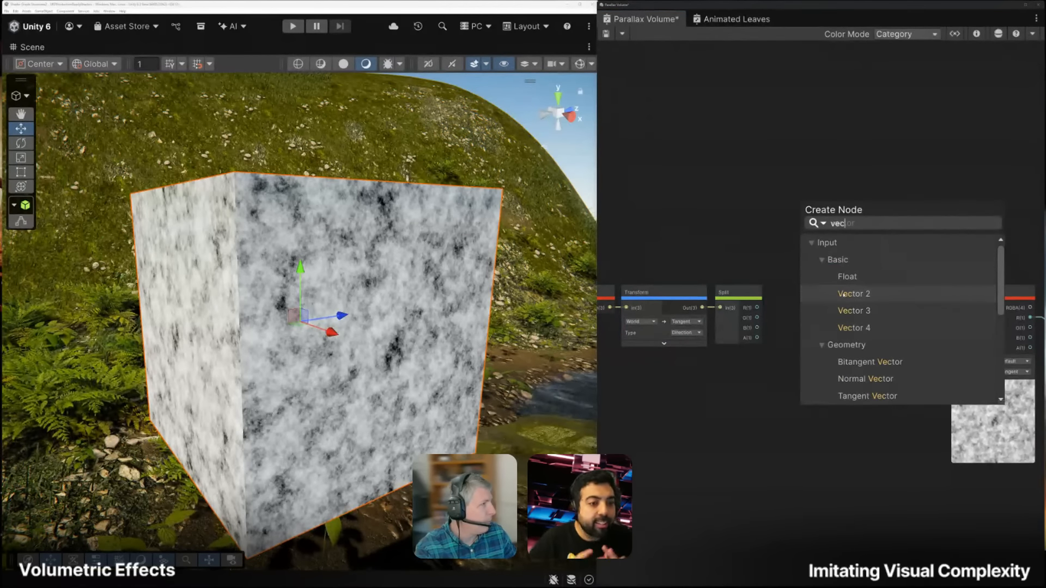
double_click(865, 295)
left_click_drag(757, 307, 807, 362)
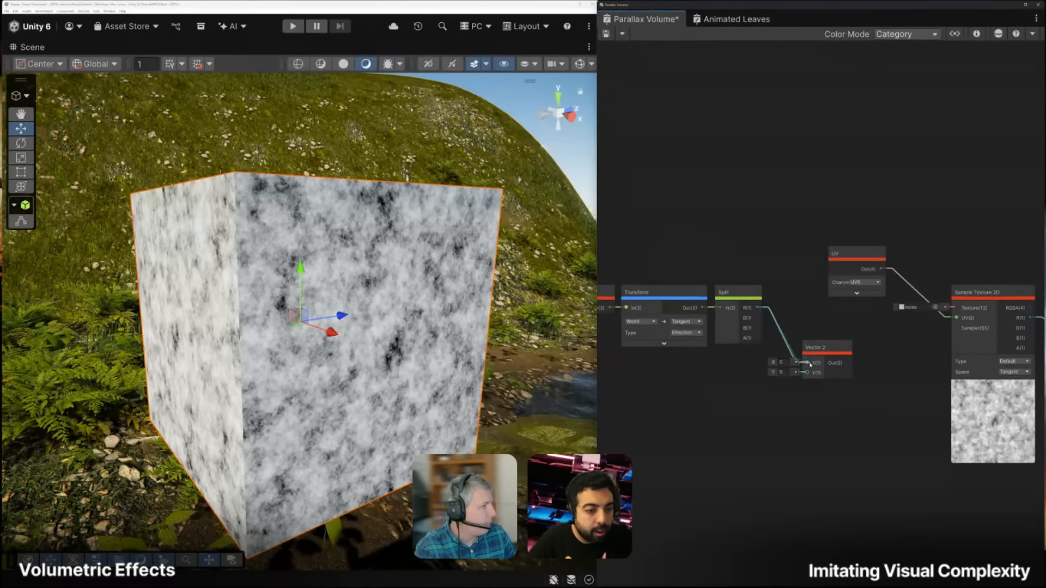
left_click_drag(757, 318, 792, 299)
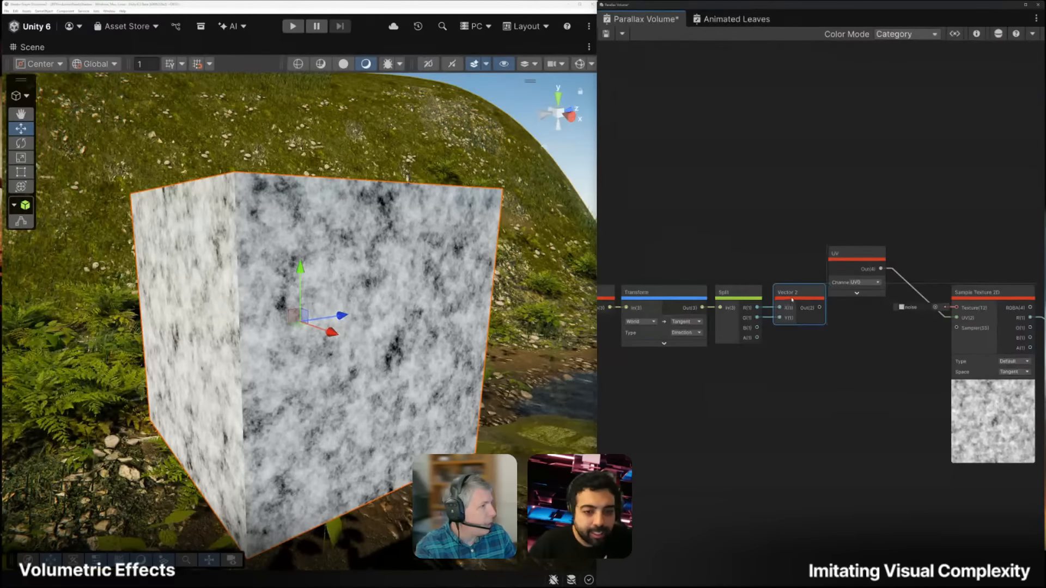
Move the Camera and Transform nodes away from Split to open a gap in the chain
middle_click_drag(729, 262, 838, 268)
left_click_drag(736, 266, 687, 299)
left_click_drag(782, 302, 702, 303)
Add a Reflection node below the gap and connect the Transform output to its In port
left_click(764, 332)
key("space")
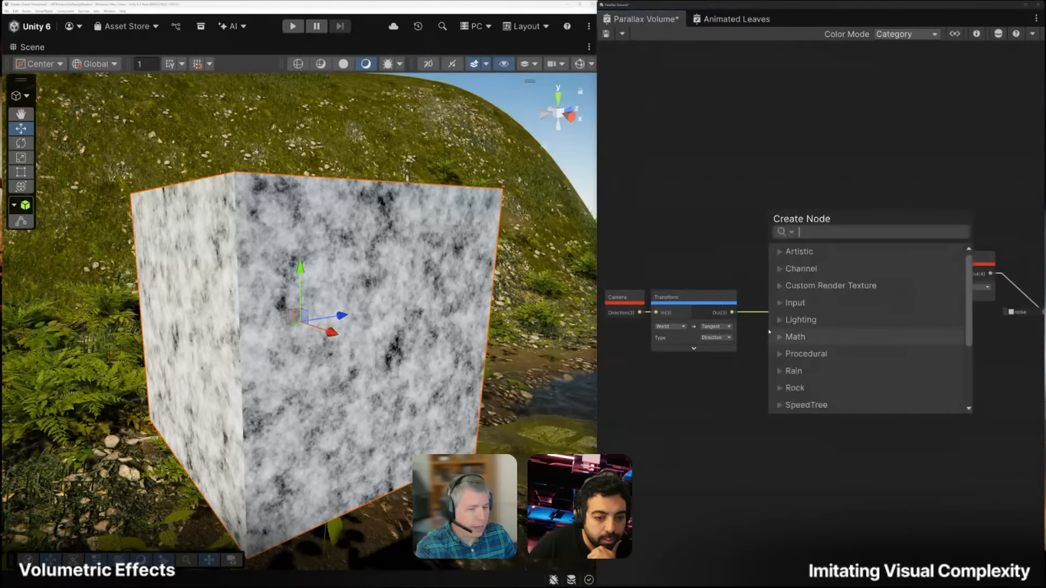
type("ref")
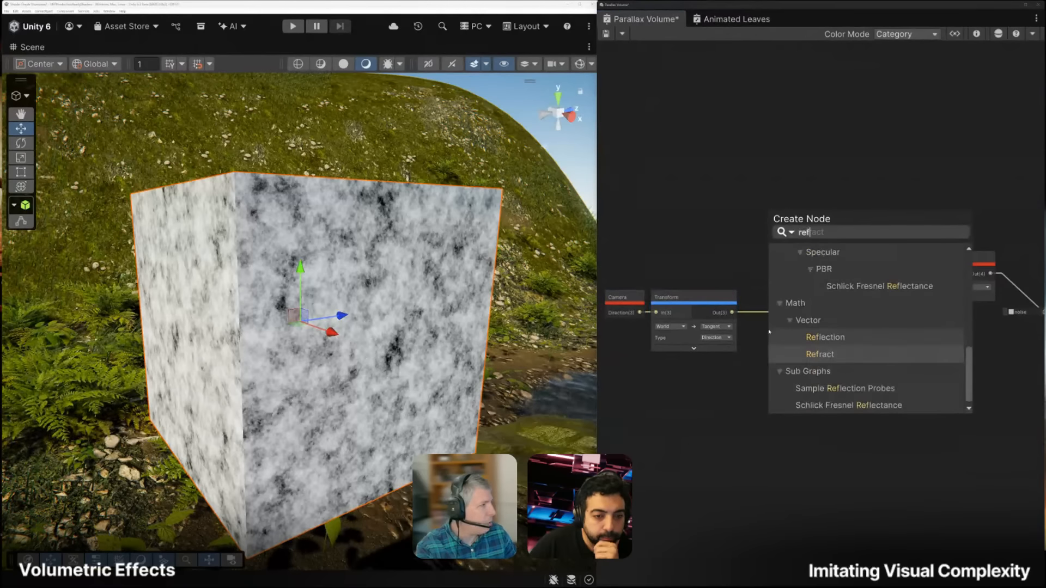
left_click(817, 337)
left_click_drag(732, 312, 771, 357)
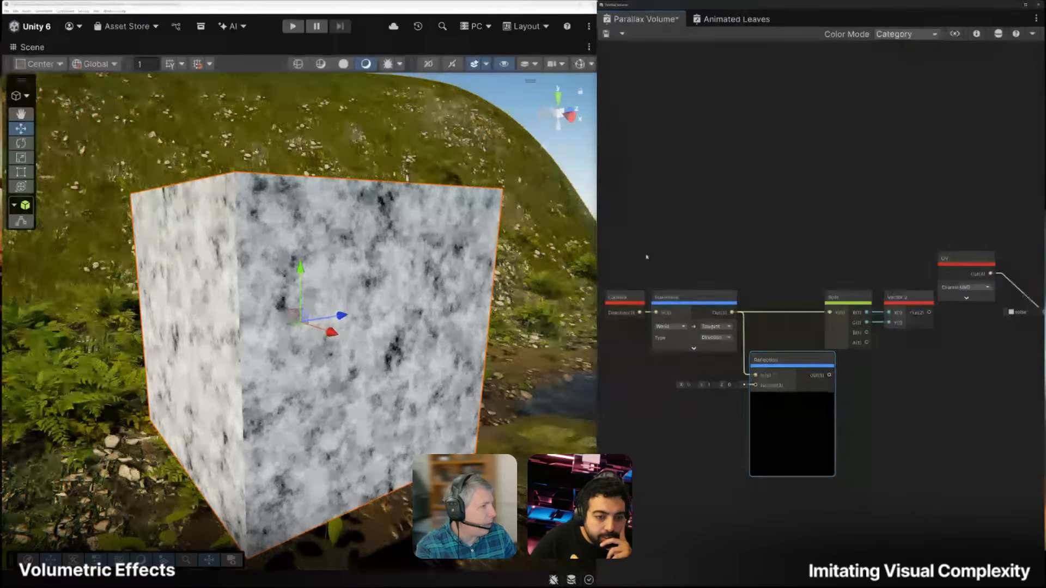
Move the Camera and Transform nodes away from the Reflection node, and set Reflection's Normal to X 0, Y 0, Z 1
left_click_drag(619, 254, 696, 313)
left_click_drag(724, 298, 676, 298)
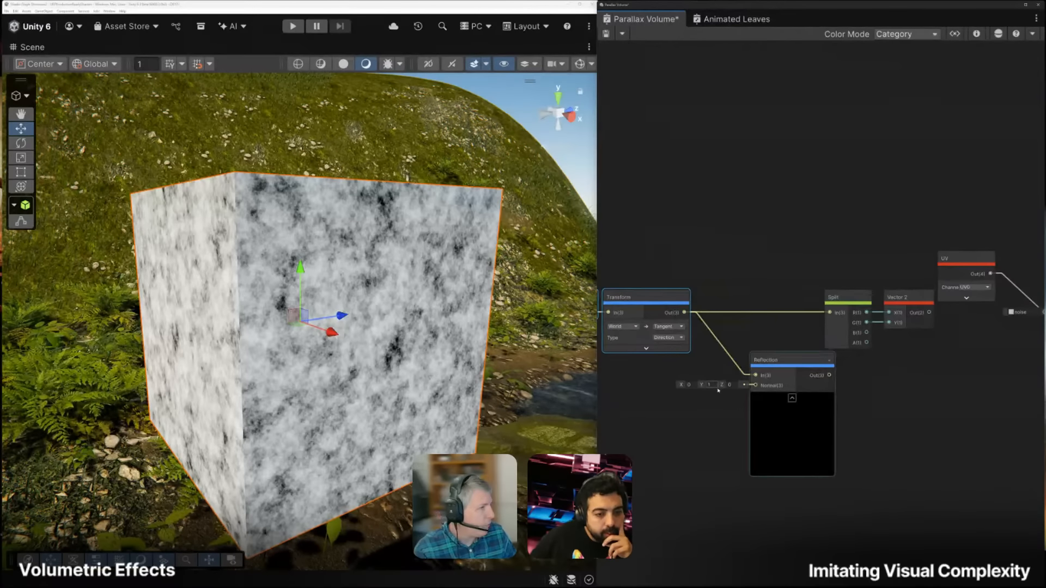
scroll(708, 389, "up", 2)
type("0")
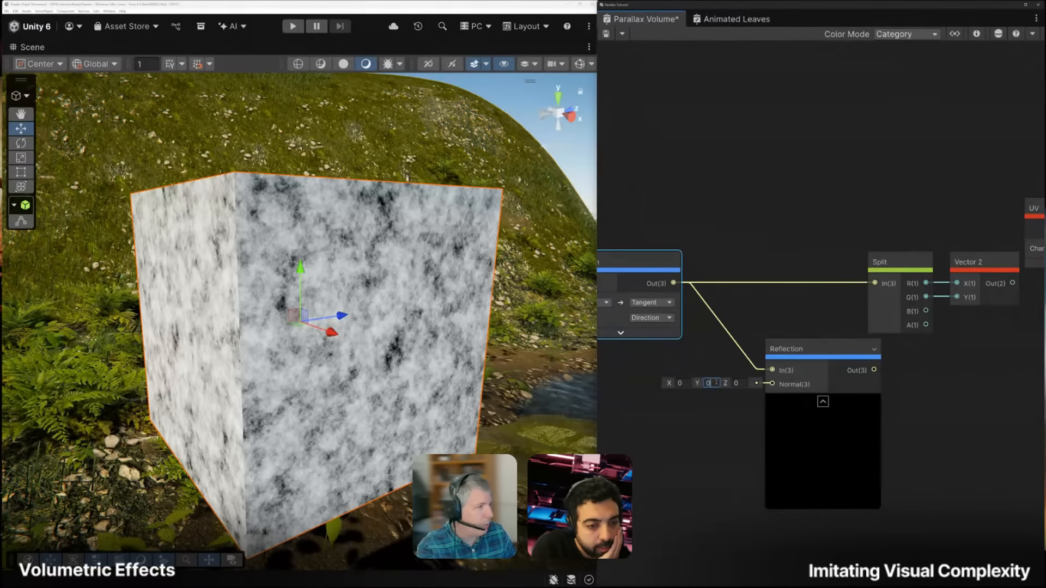
left_click(738, 383)
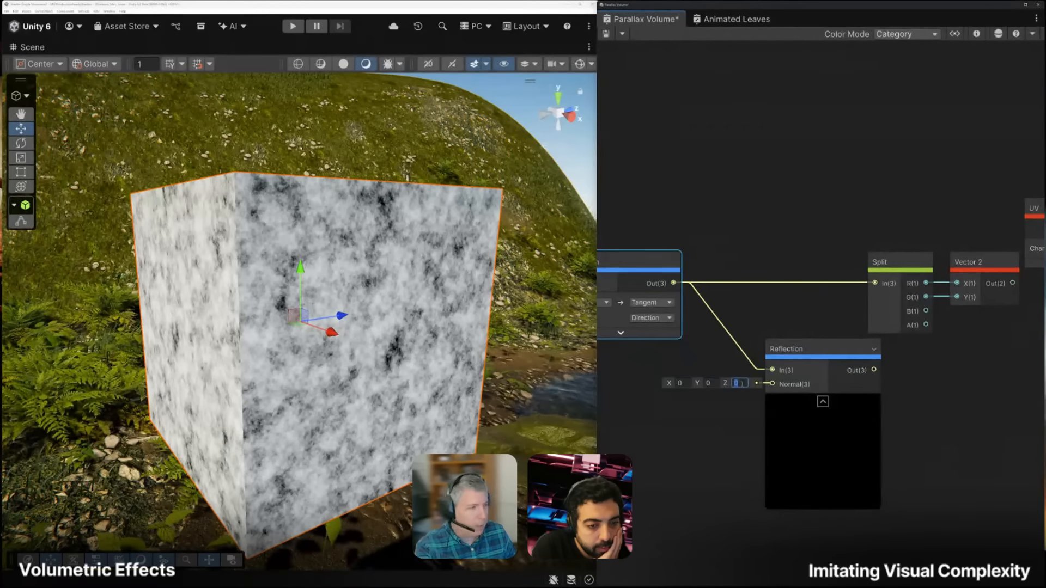
type("1")
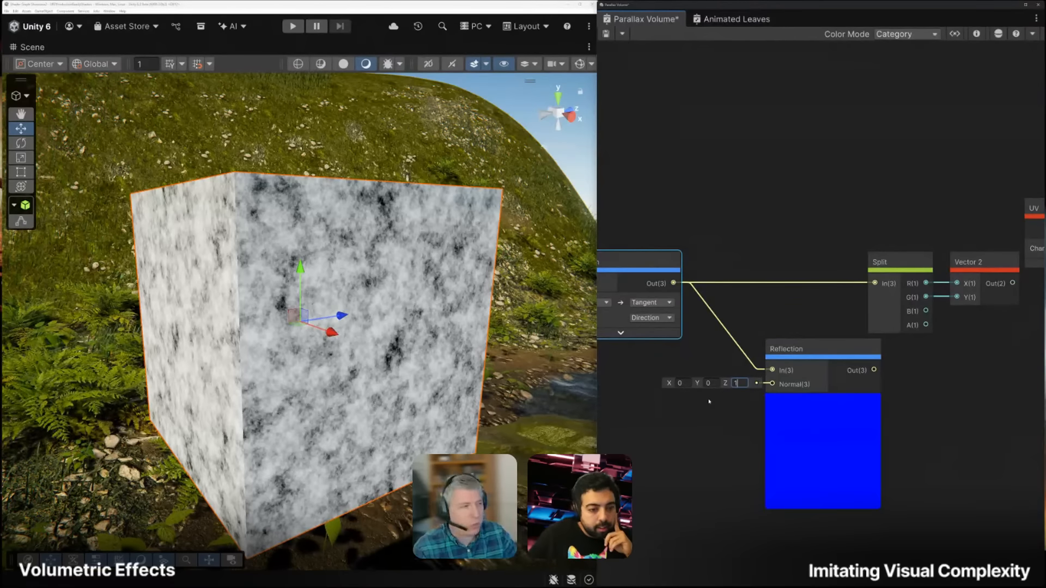
Connect Reflection's Out to Split's In, collapse the Reflection preview, and place the node slightly below the Transform–Split line
mouse_move(835, 357)
left_mouse_down()
mouse_move(798, 336)
mouse_move(860, 319)
mouse_move(875, 284)
left_mouse_up()
scroll(810, 289, "down", 2)
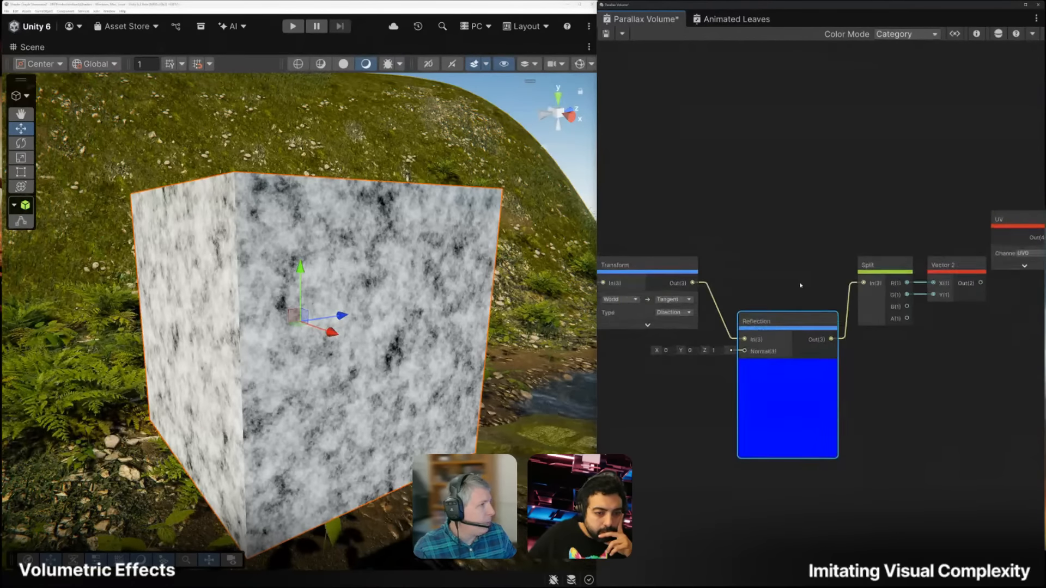
left_click(788, 362)
left_click_drag(793, 359, 803, 303)
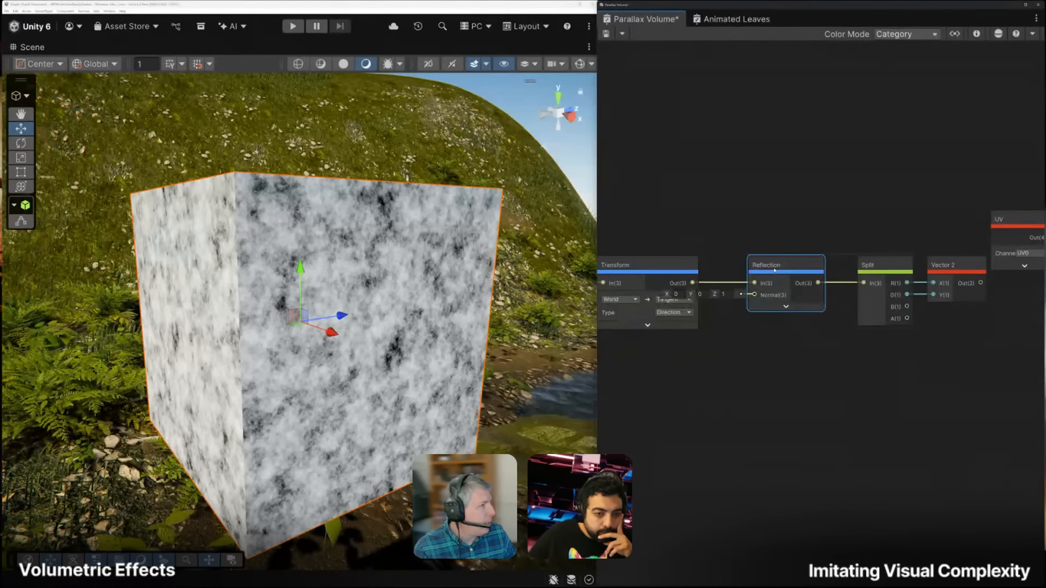
left_click_drag(791, 267, 789, 329)
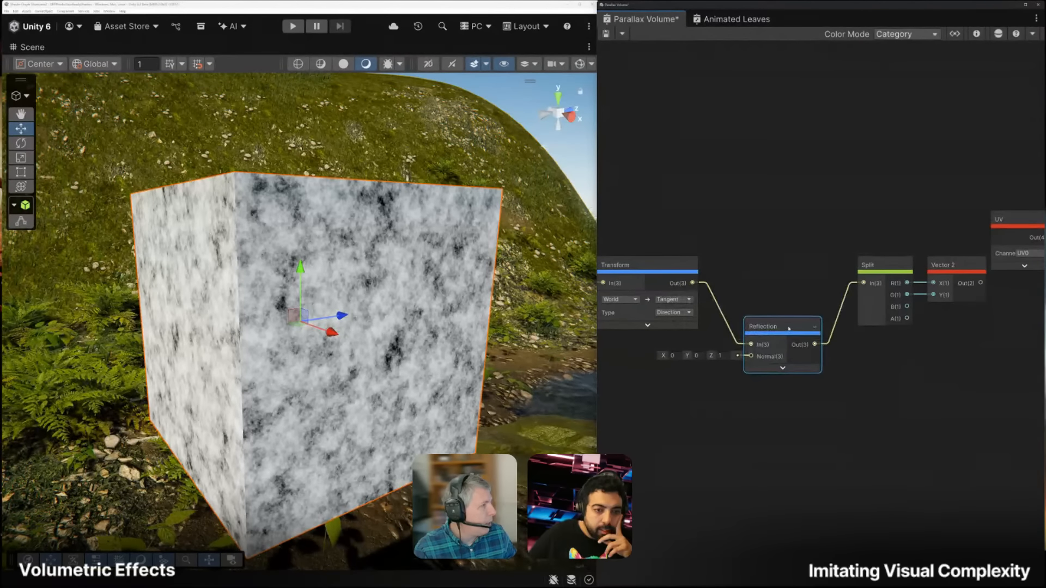
Move the UV node up above the Vector 2 node to free space before Sample Texture 2D
middle_click_drag(870, 304, 718, 305)
left_click(816, 274)
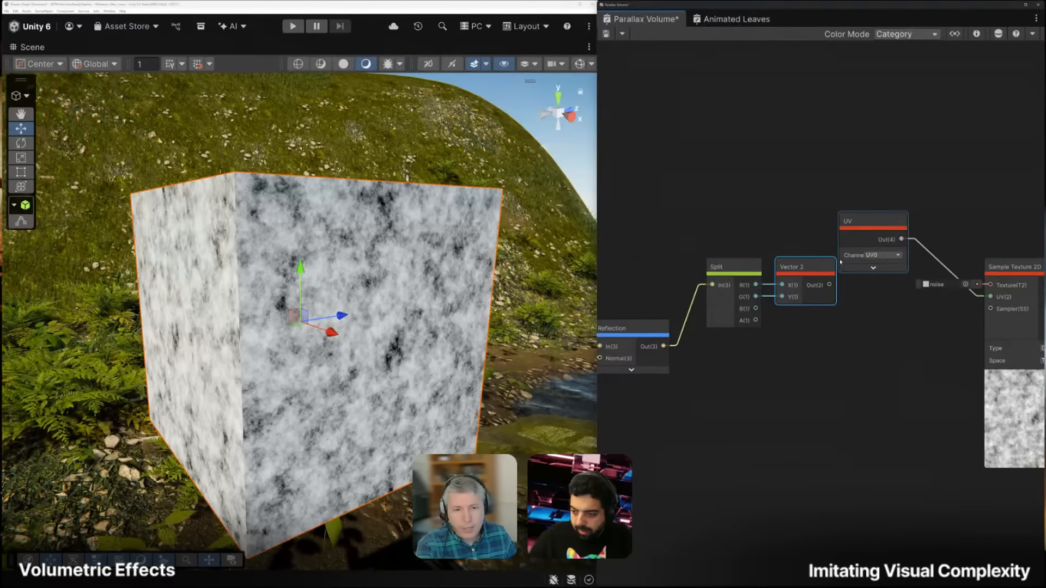
left_click_drag(873, 227, 801, 170)
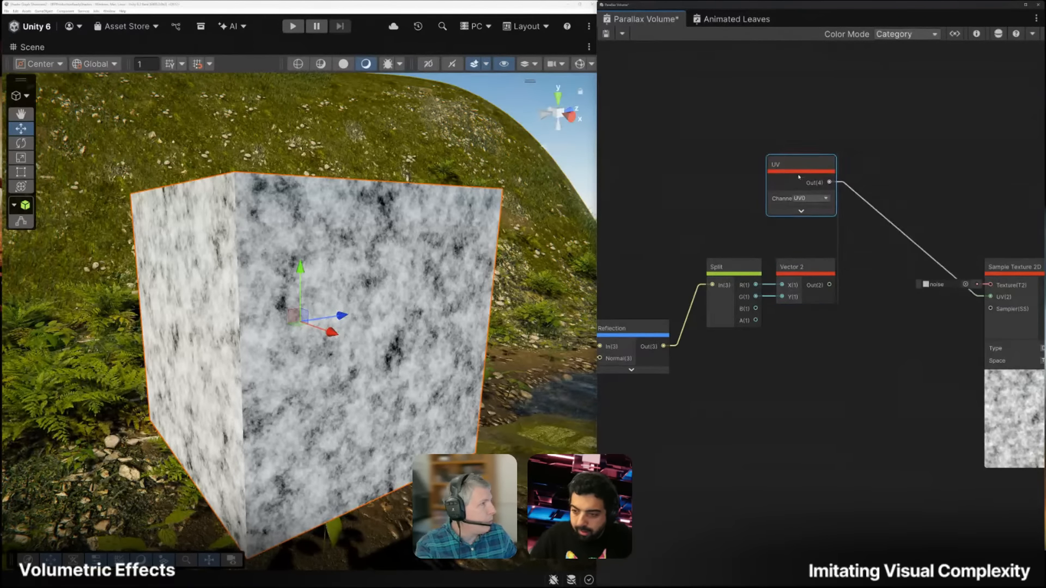
Add an Add node with UV Out into A and Vector 2 Out into B, and collapse its preview
left_click_drag(854, 218, 871, 208)
type("add")
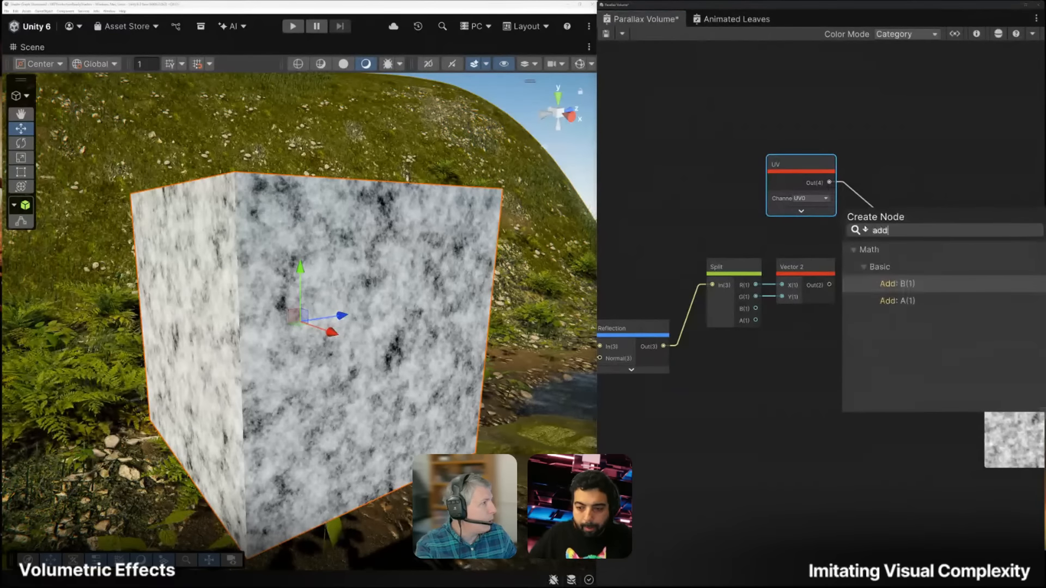
left_click(895, 300)
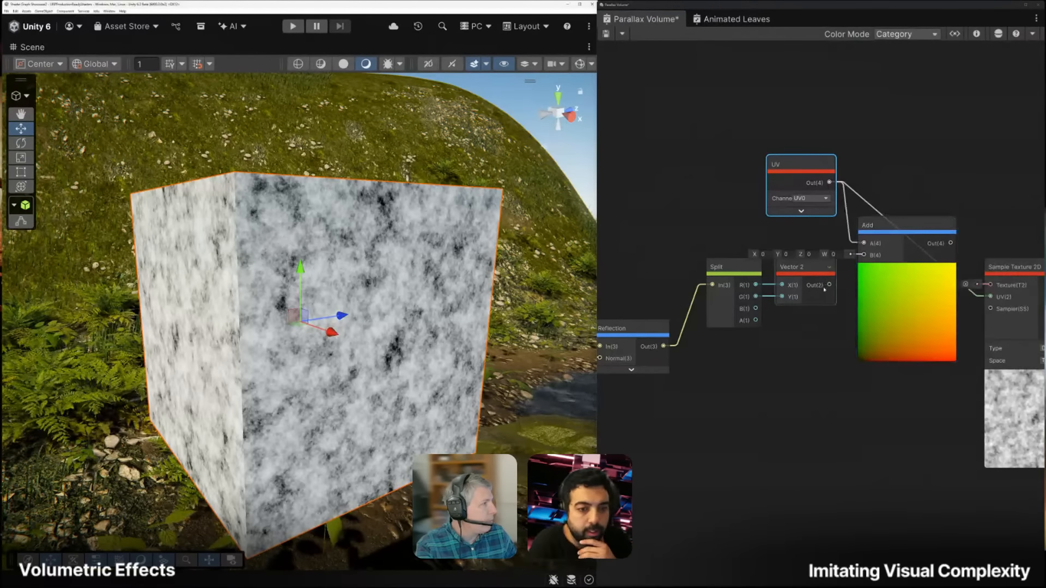
left_click_drag(829, 284, 865, 255)
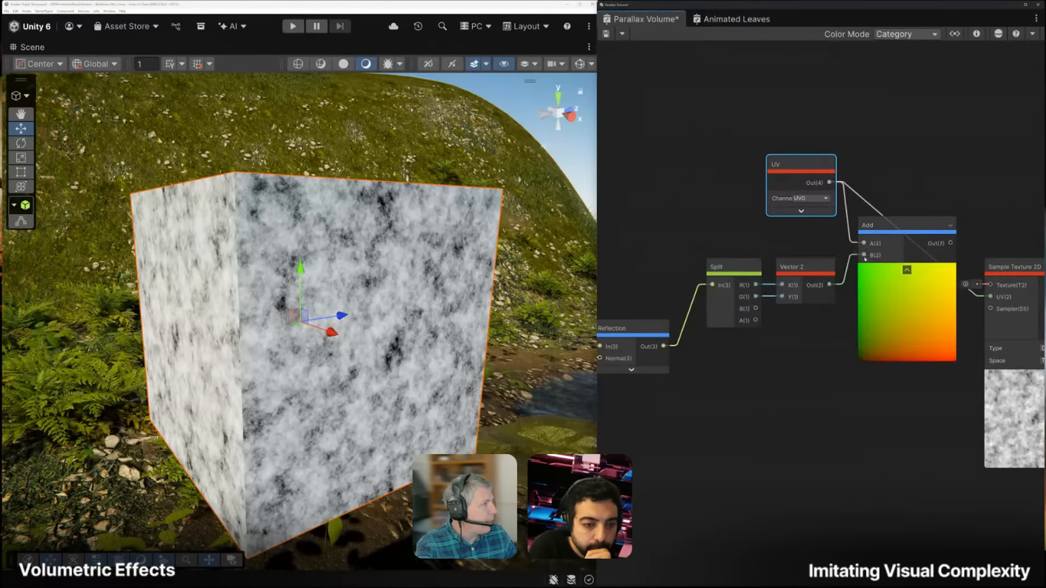
left_click(907, 270)
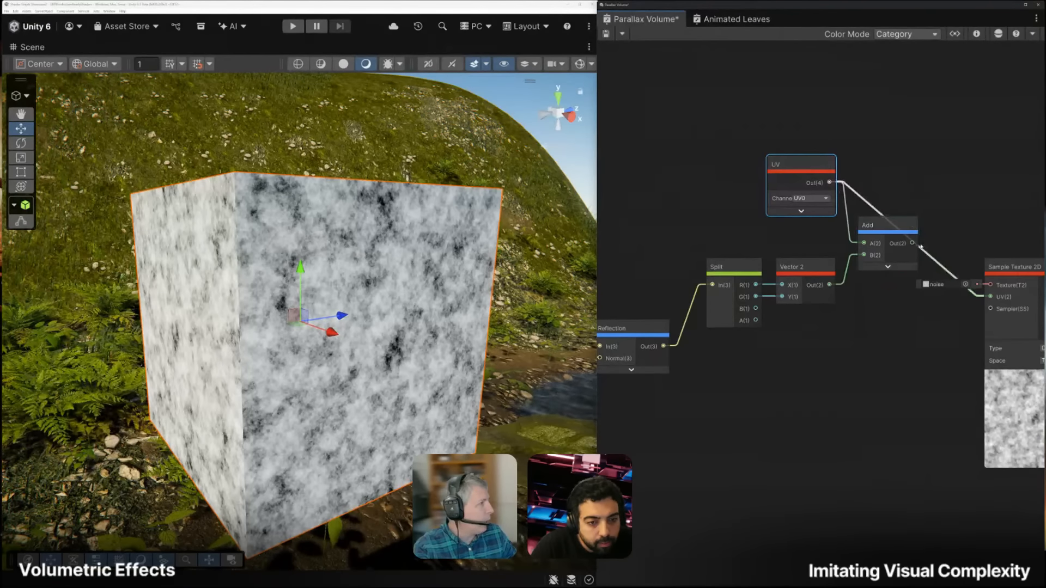
Connect Add's Out to the UV input of Sample Texture 2D and save the shader graph
left_click_drag(921, 247, 953, 297)
scroll(953, 197, "down", 1)
middle_click_drag(953, 199, 805, 194)
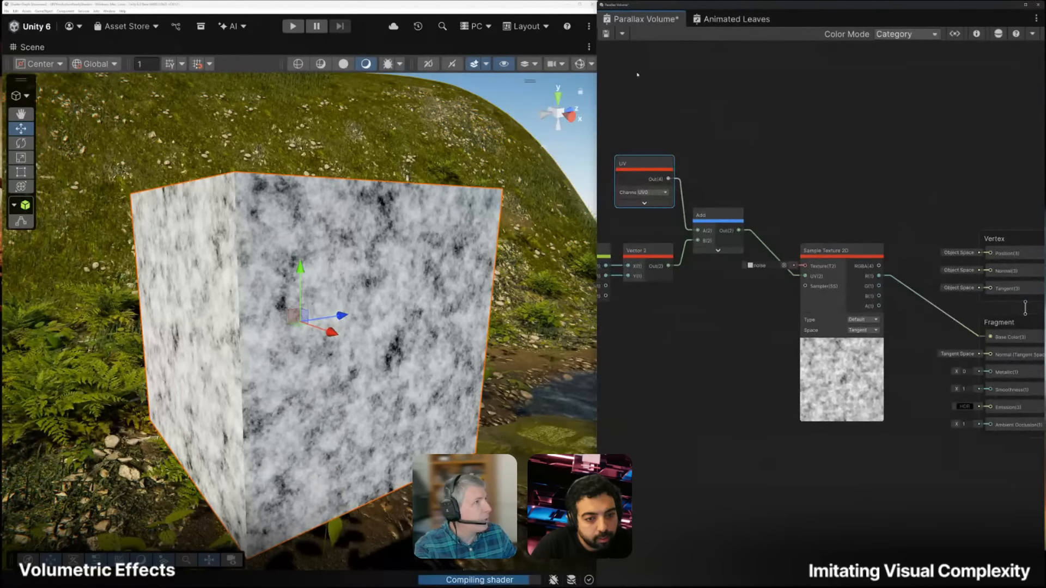
key("ctrl+s")
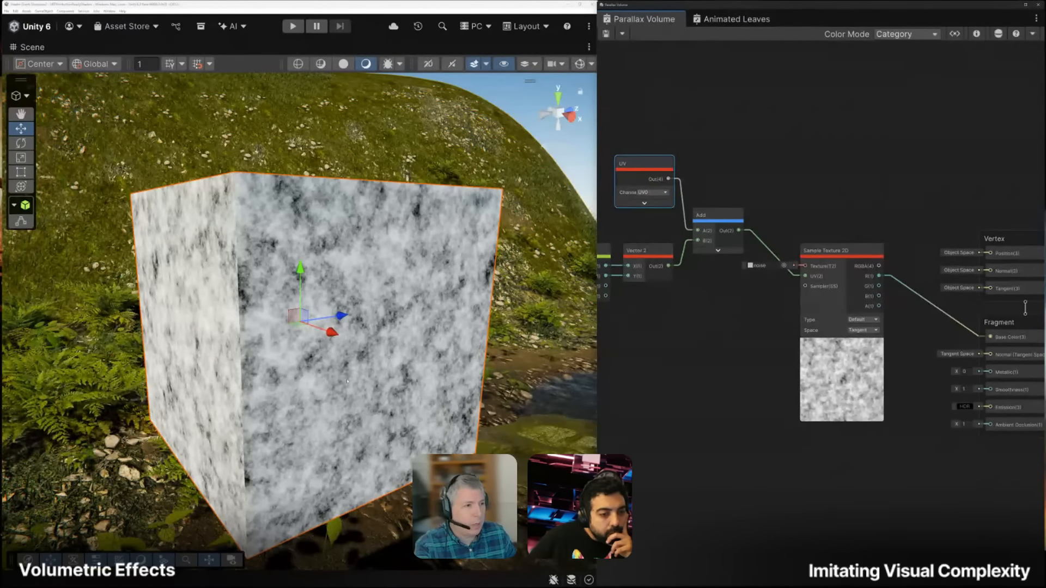
Examine how the noise shifts on the cube's face from different viewing angles in the scene
left_click_drag(347, 381, 259, 363, "alt")
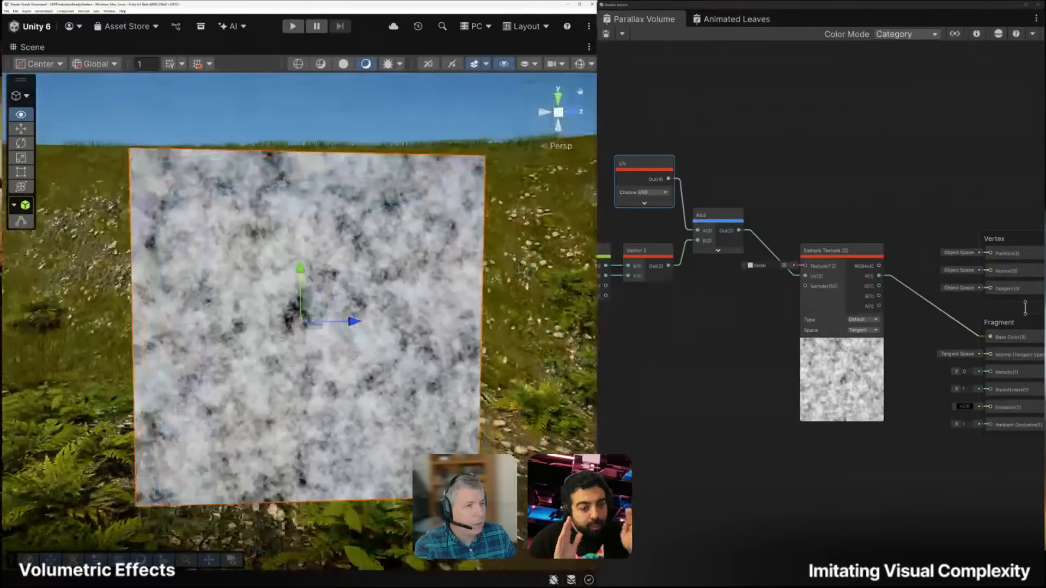
left_click_drag(293, 365, 256, 270, "alt")
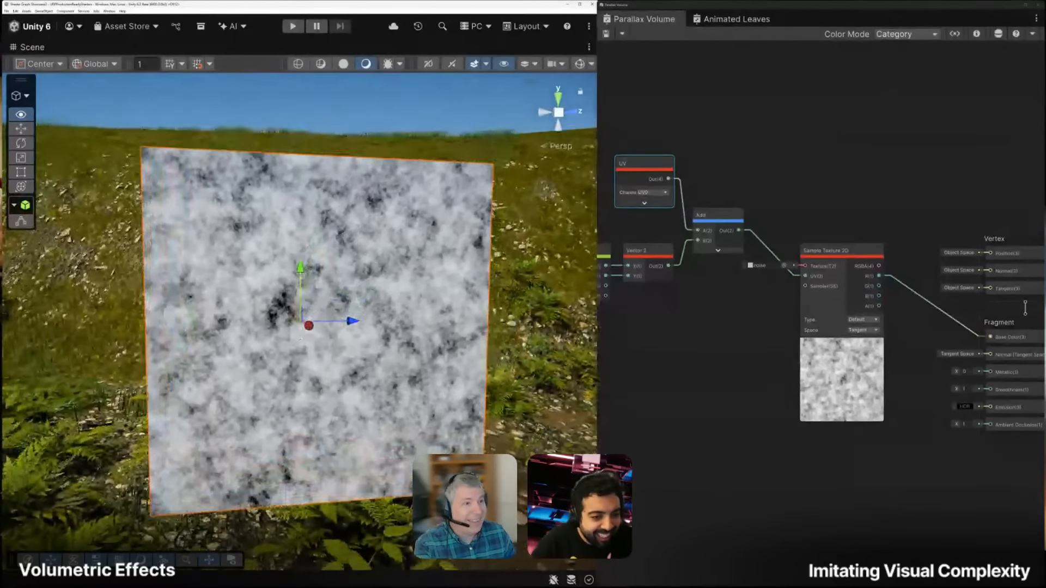
left_click_drag(301, 339, 272, 371, "alt")
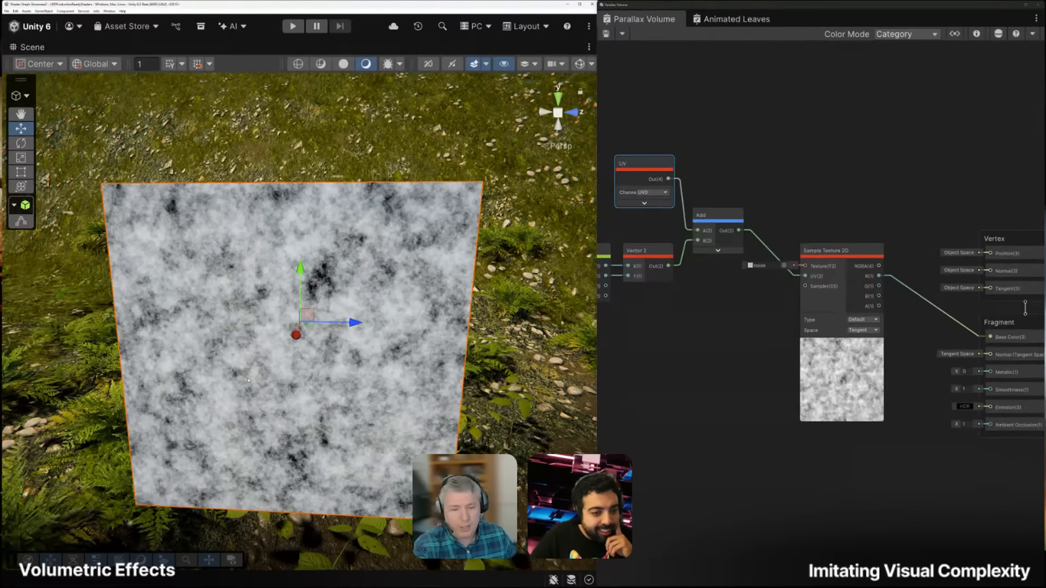
mouse_move(248, 380)
left_mouse_down("alt")
mouse_move(305, 370)
mouse_move(341, 401)
mouse_move(364, 402)
mouse_move(368, 359)
mouse_move(201, 342)
mouse_move(271, 345)
mouse_move(268, 310)
mouse_move(257, 382)
left_mouse_up("alt")
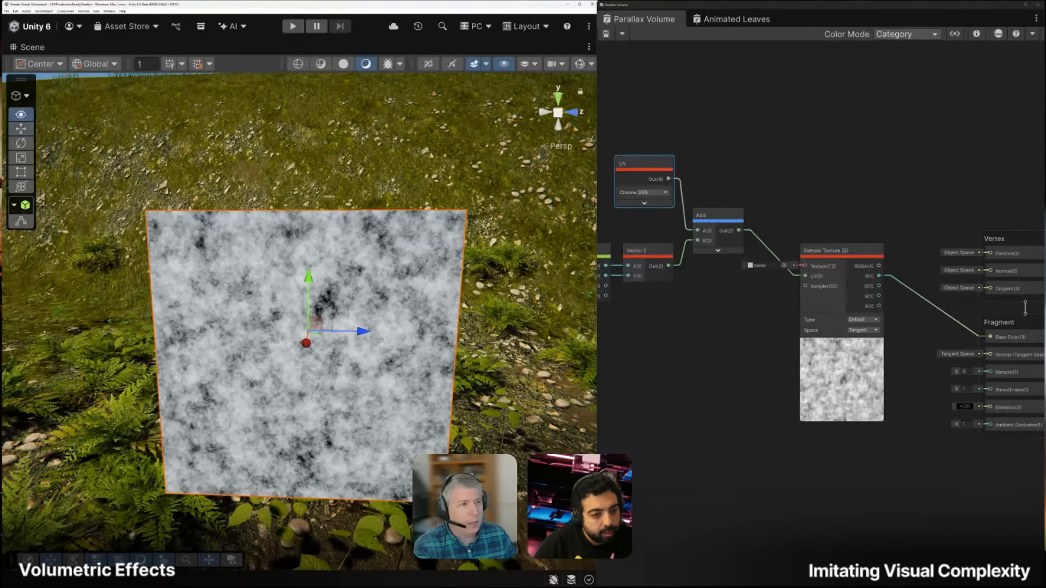
left_click_drag(262, 378, 315, 341, "alt")
Add an Absolute node below Vector 2, fed by Split's B output, and collapse its preview
middle_click_drag(628, 353, 839, 326)
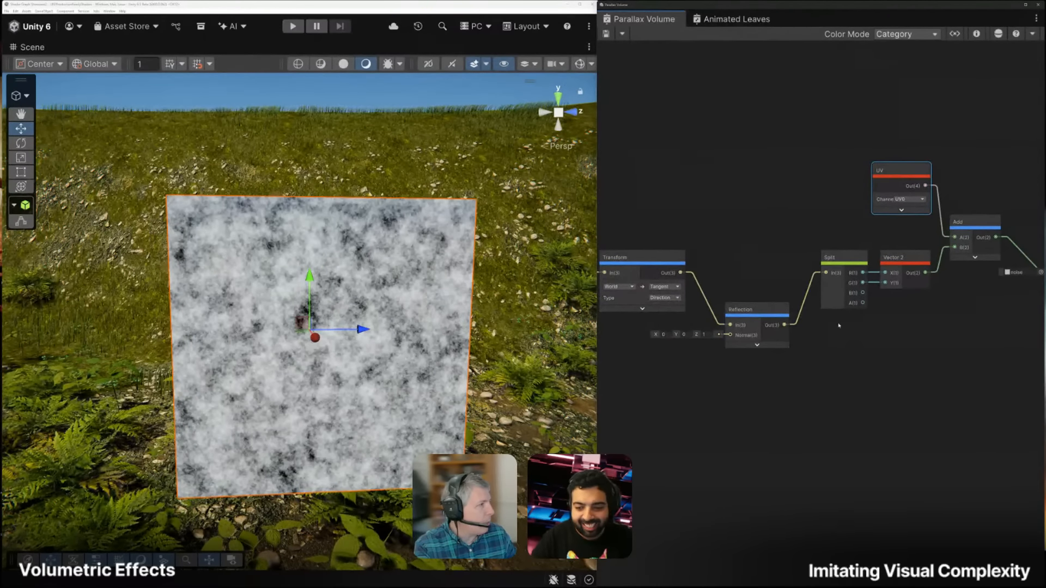
middle_click_drag(887, 354, 781, 353)
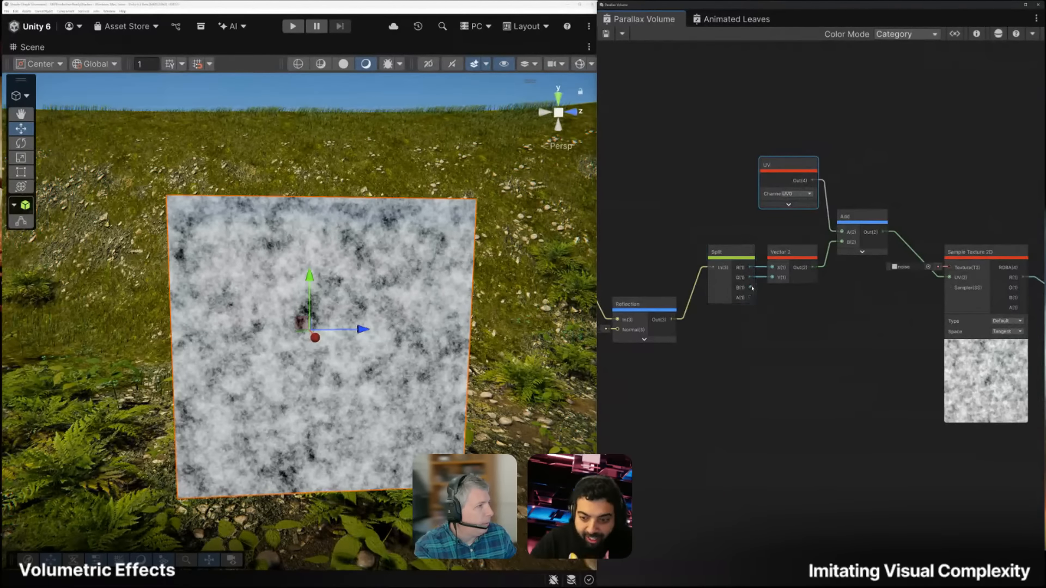
key("space")
type("ab")
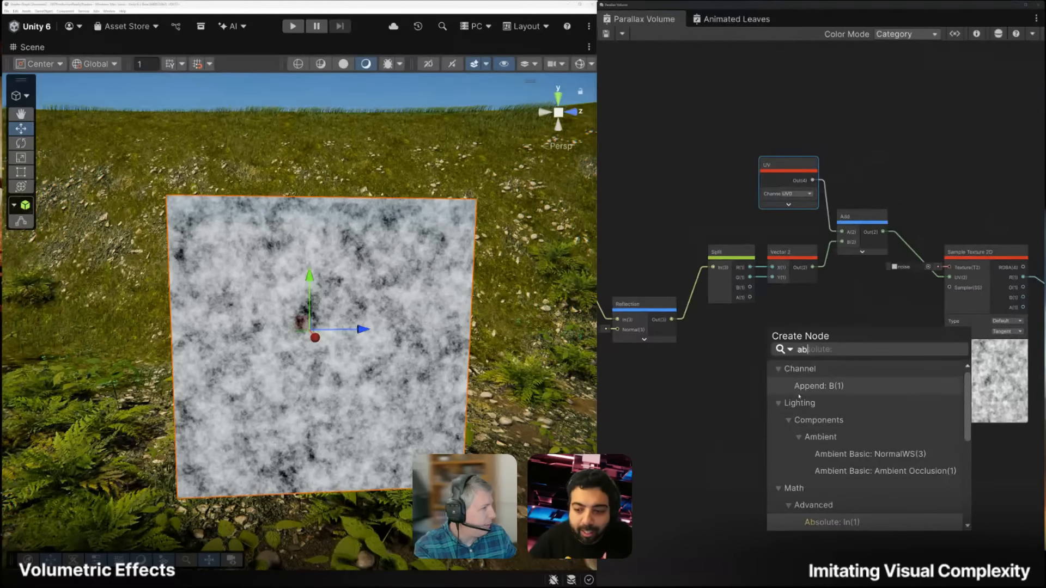
type("s")
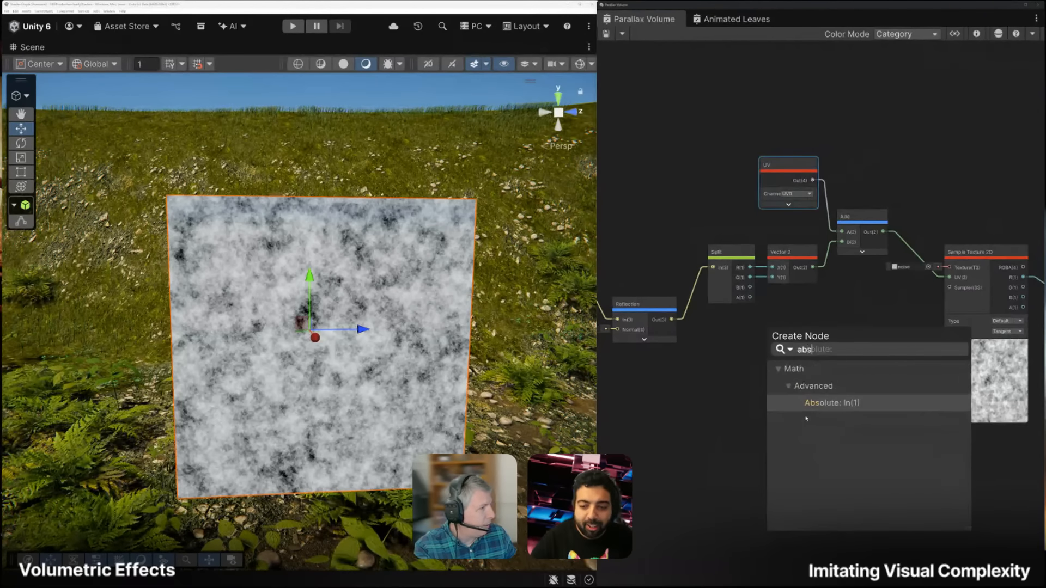
left_click(806, 405)
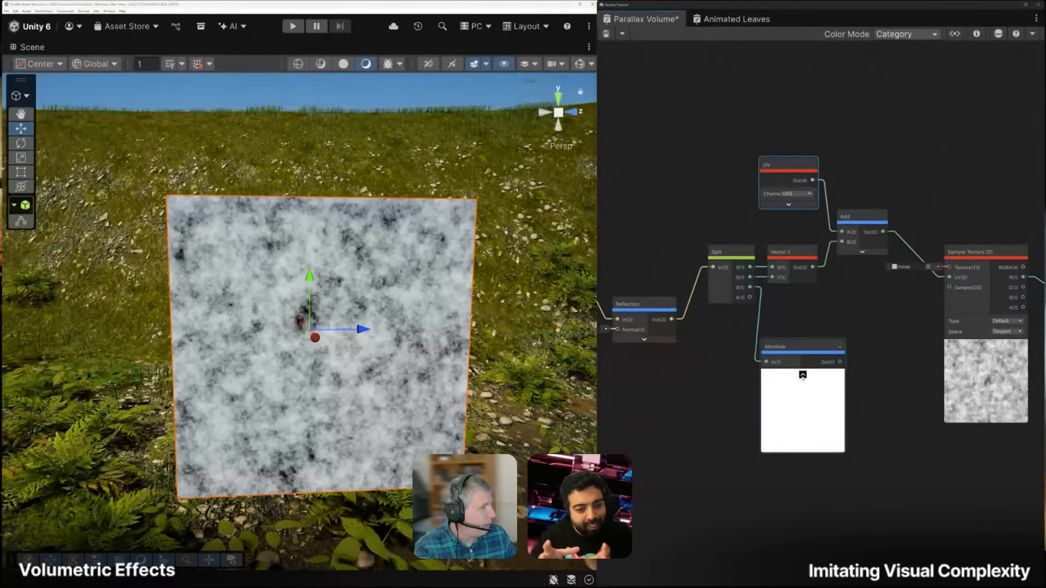
left_click(802, 374)
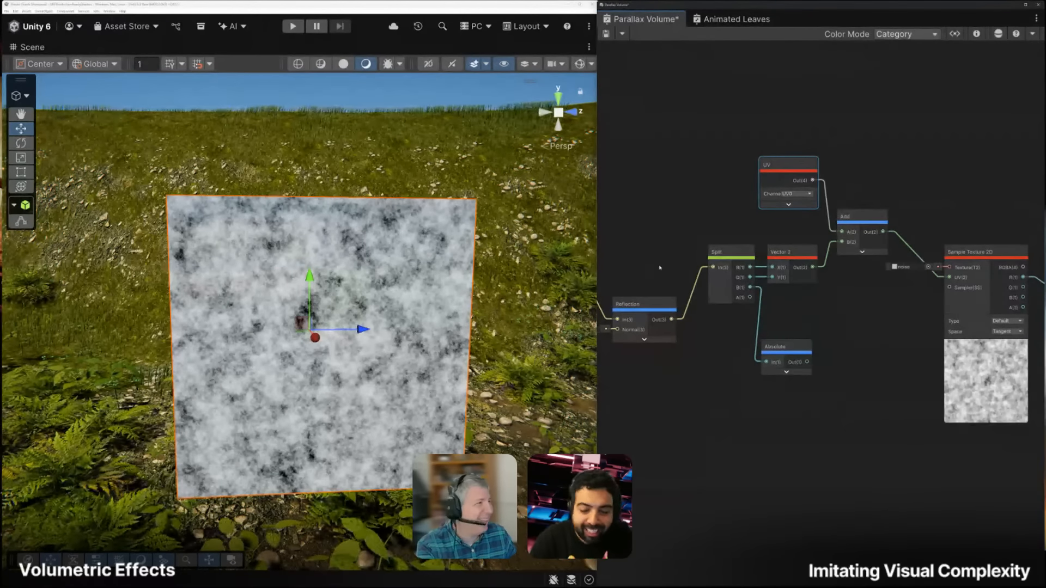
Move the Absolute node to directly below the Split node
mouse_move(270, 368)
left_mouse_down("alt")
mouse_move(376, 355)
mouse_move(282, 356)
left_mouse_up("alt")
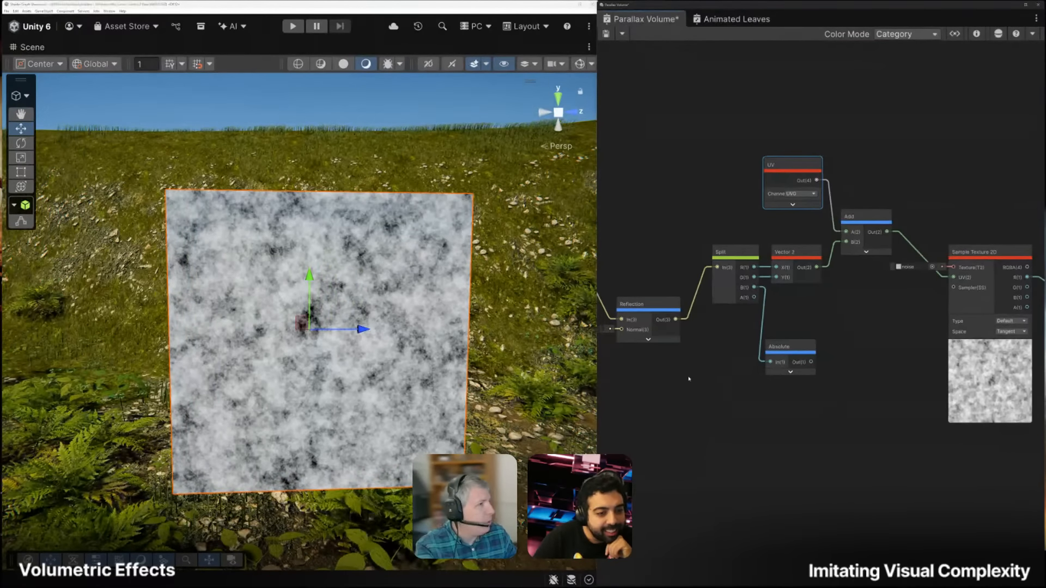
middle_click_drag(684, 374, 830, 378)
left_click(786, 312)
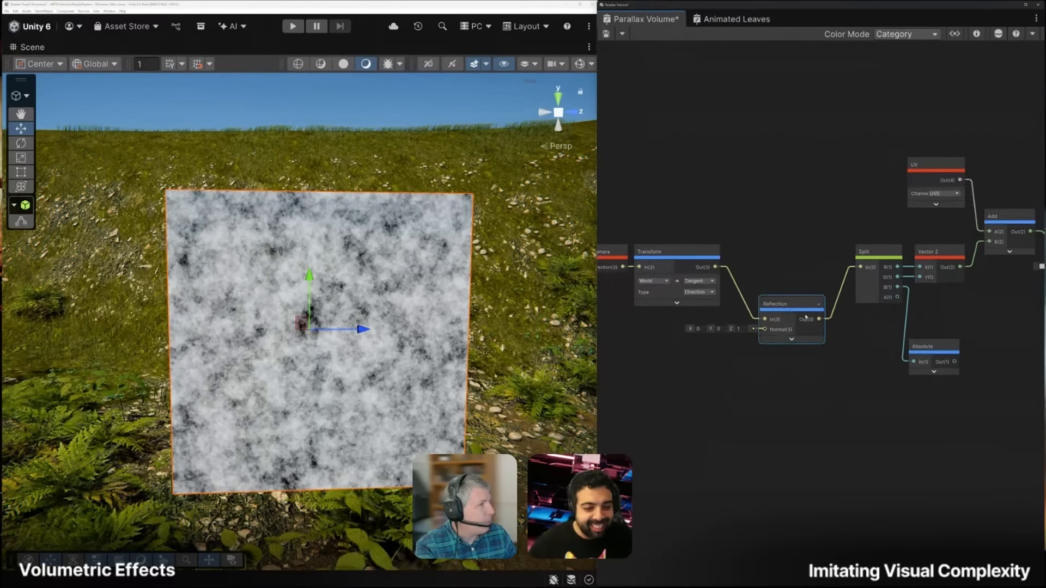
scroll(900, 275, "up", 3)
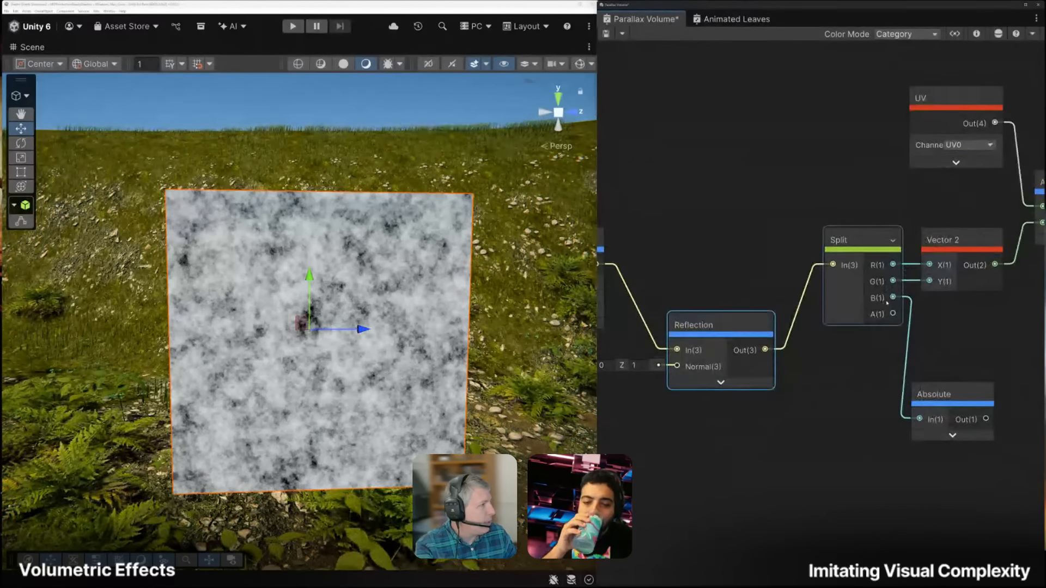
middle_click_drag(879, 327, 709, 310)
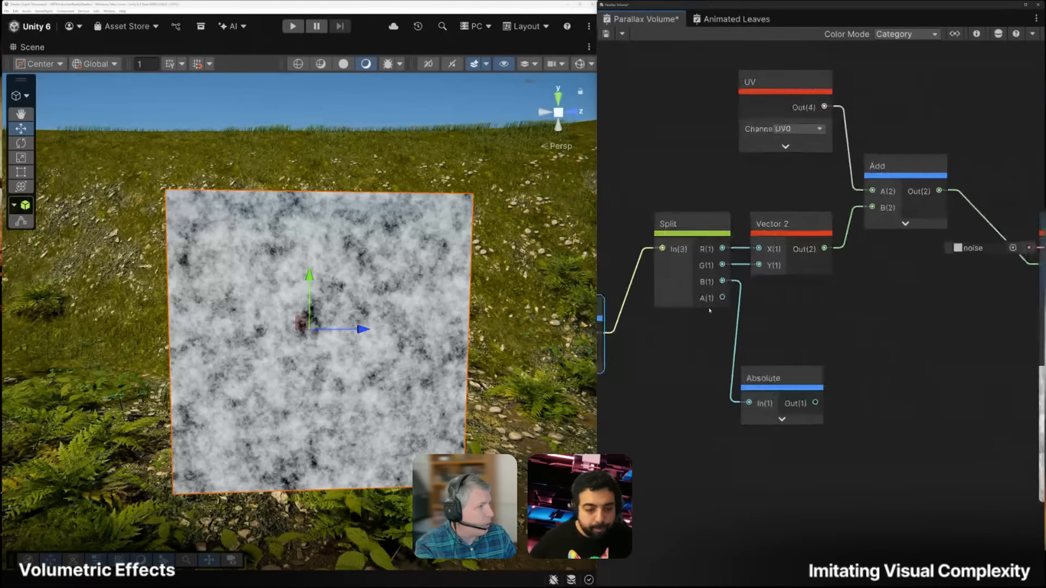
scroll(710, 311, "down", 1)
left_click_drag(762, 372, 703, 357)
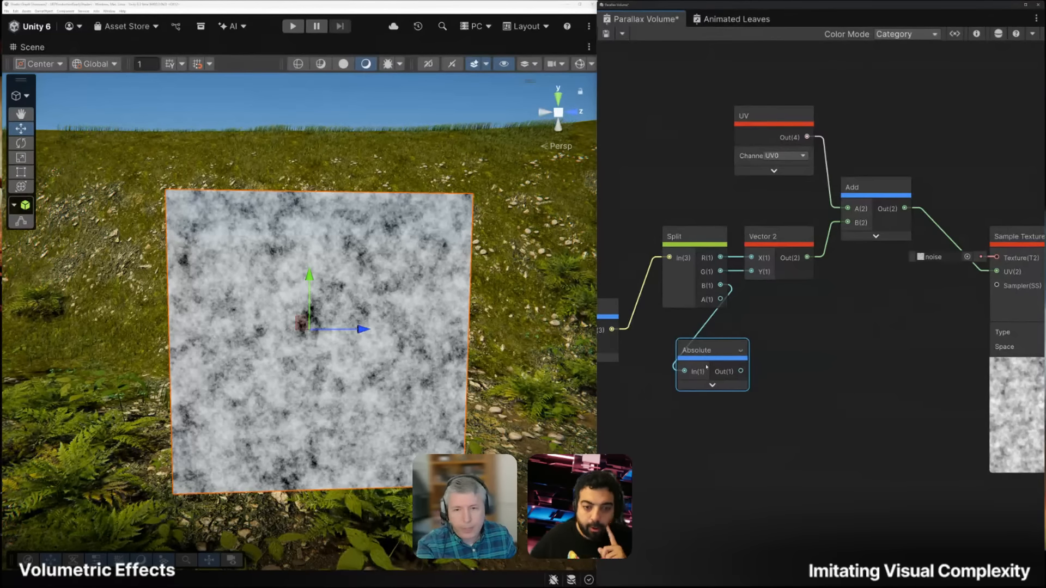
Add a Divide node below Absolute, connect Absolute's Out to its B input, and collapse the Divide preview
key("space")
type("divide")
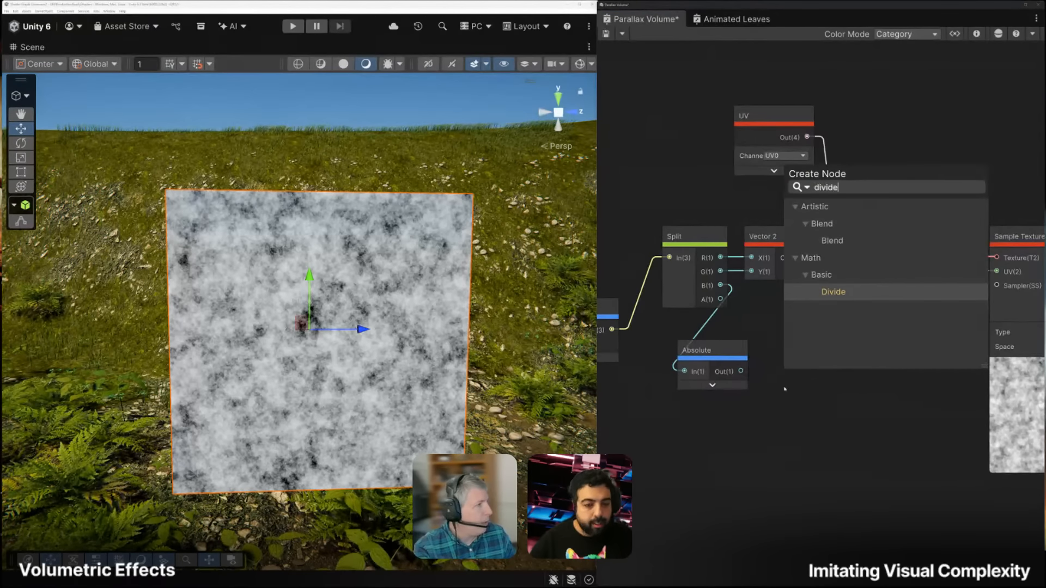
left_click(832, 293)
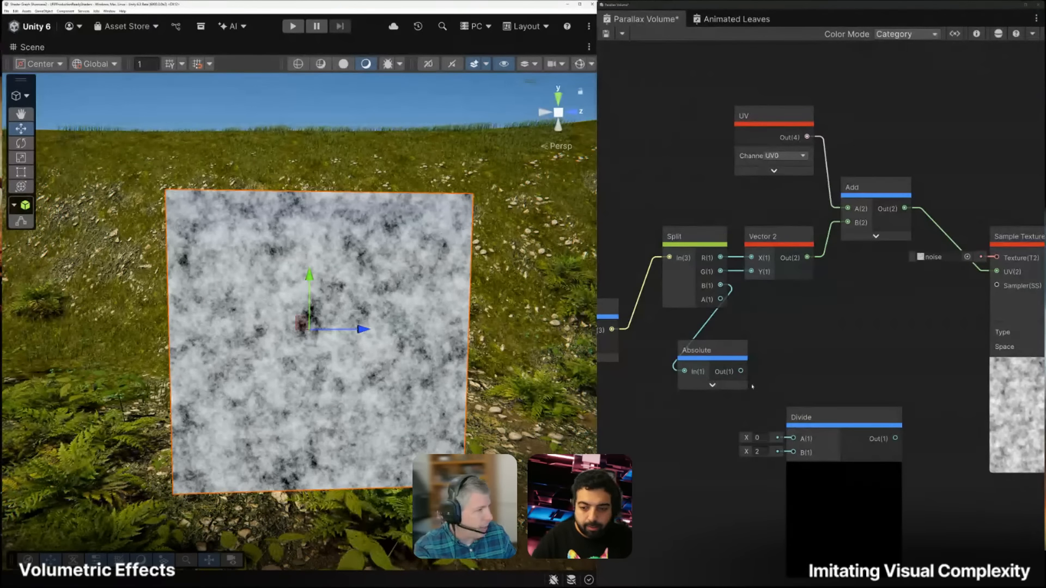
left_click_drag(741, 371, 824, 418)
left_click(843, 469)
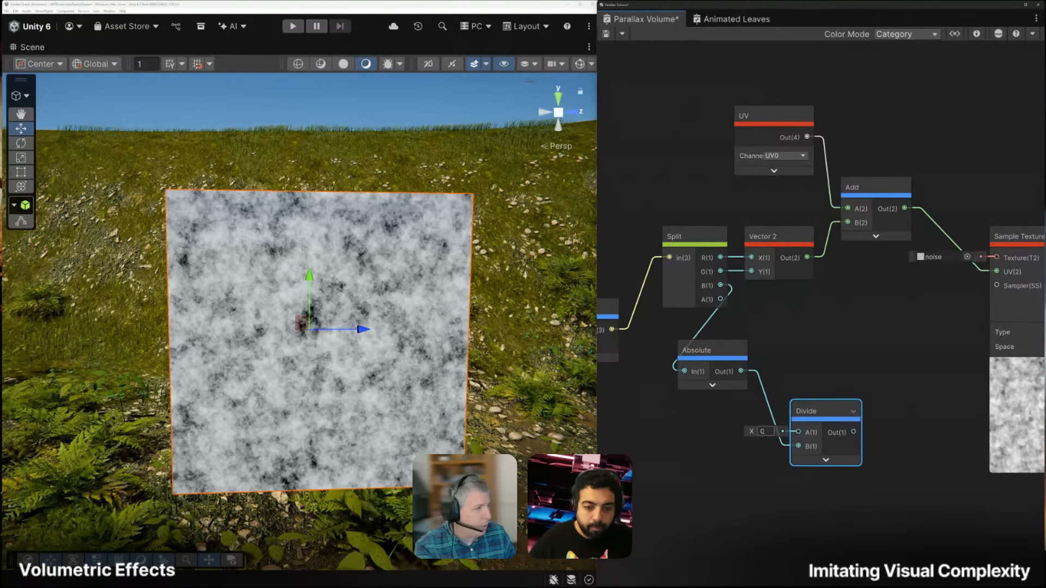
Set the Divide node's A input to 1500
left_click(762, 432)
type("15")
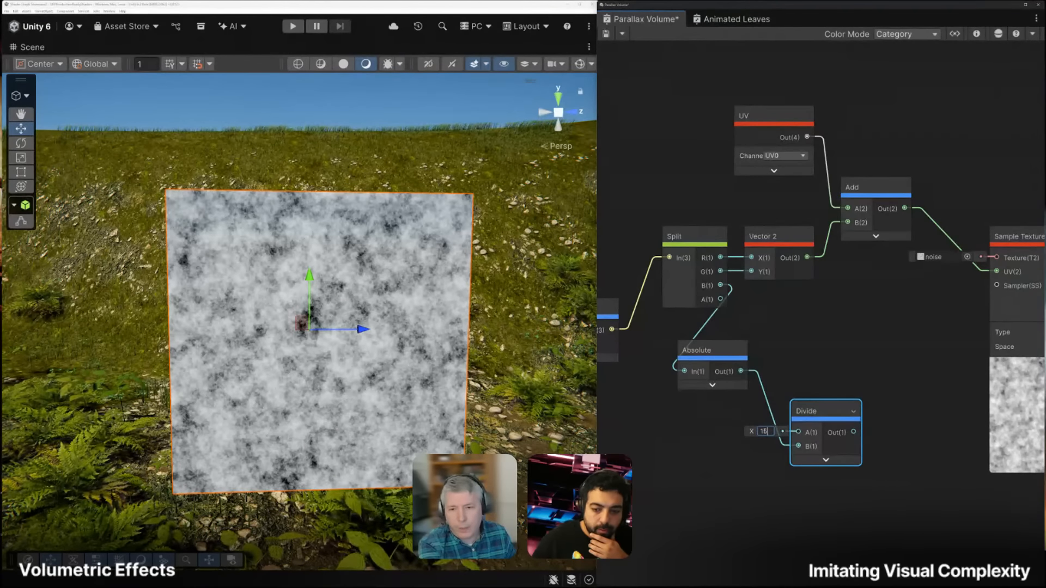
type("00")
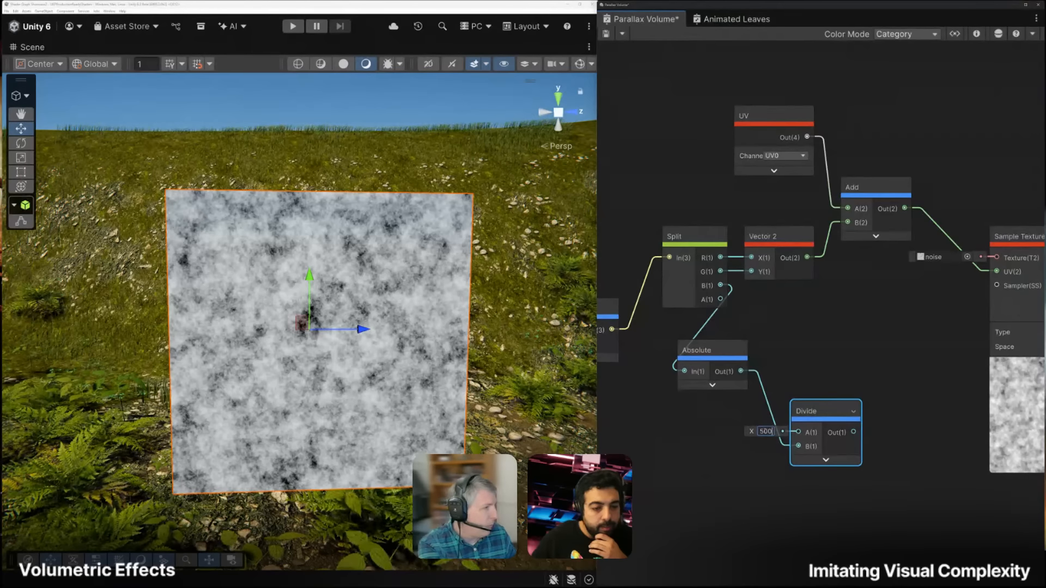
Move the Divide node closer to Absolute and widen the gap between the Split, Vector 2 and Divide group and the Add node
key("Return")
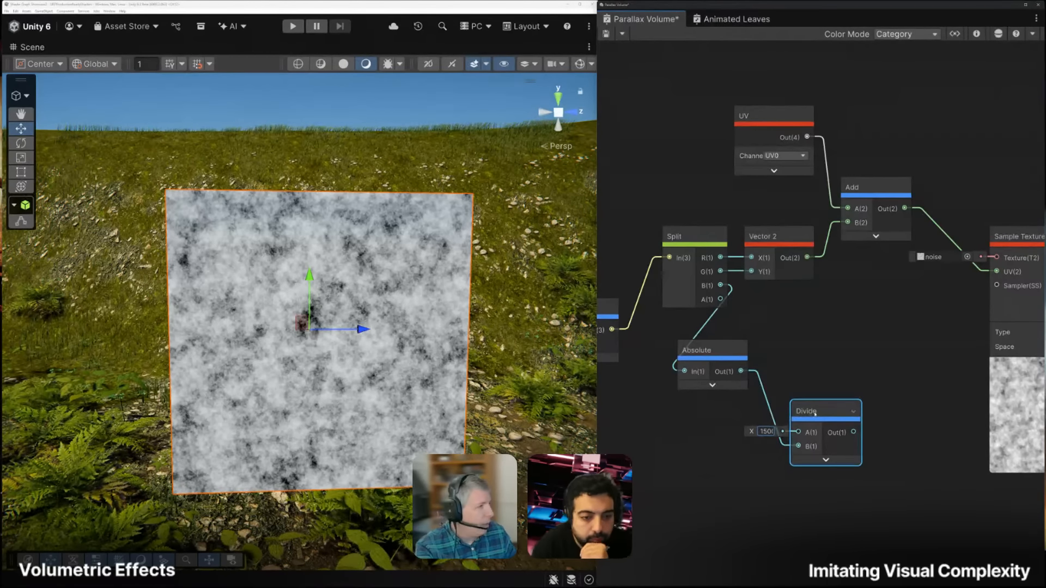
left_click_drag(820, 418, 795, 386)
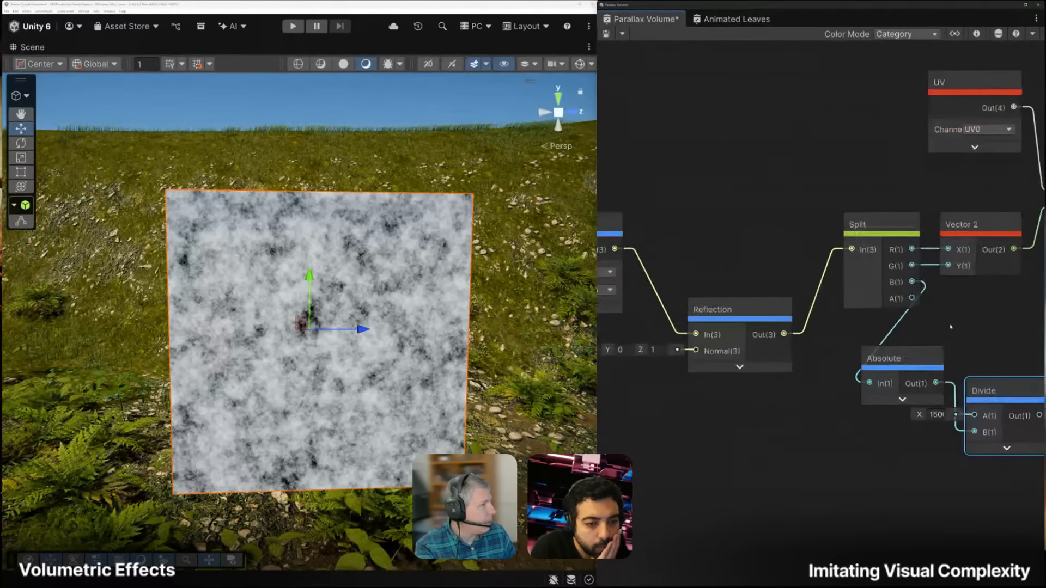
scroll(950, 326, "down", 5)
left_click_drag(619, 244, 829, 361)
left_click(848, 288)
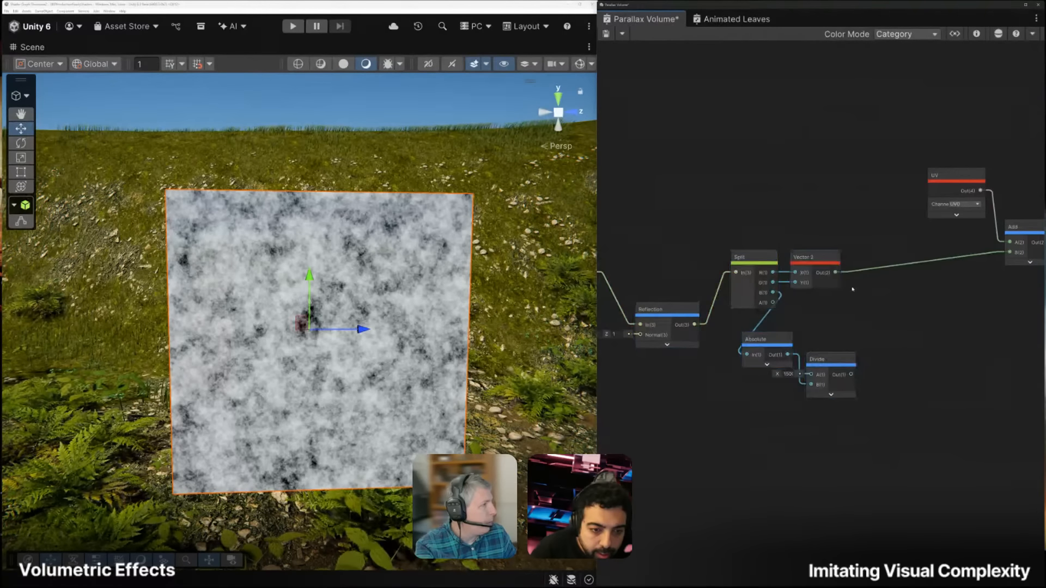
Add a Multiply node with Vector 2 into A and Divide into B, route it to Add's B input, and collapse its preview
key("space")
type("add")
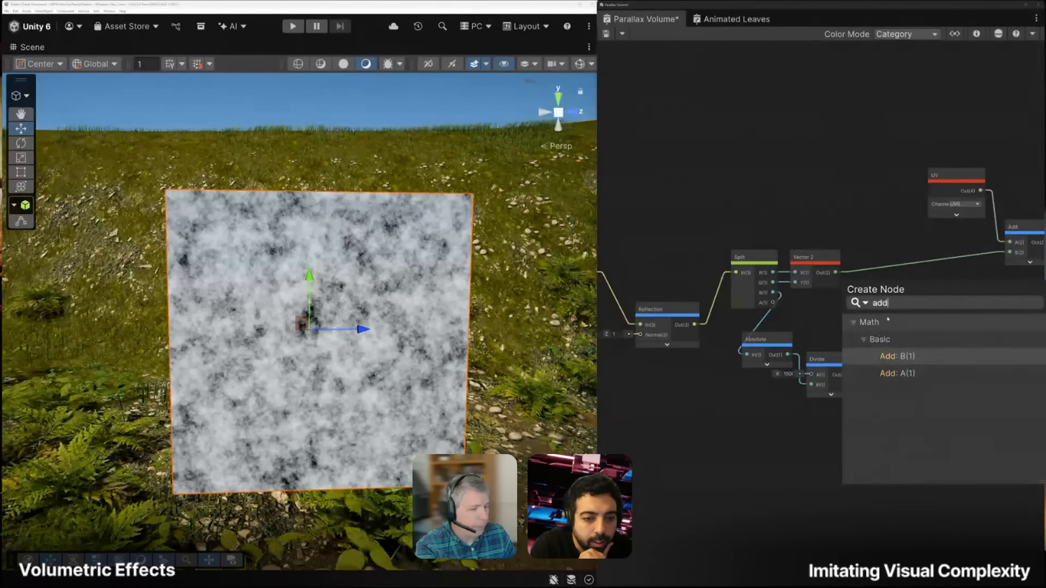
key("BackSpace")
key("BackSpace")
key("BackSpace")
type("mul")
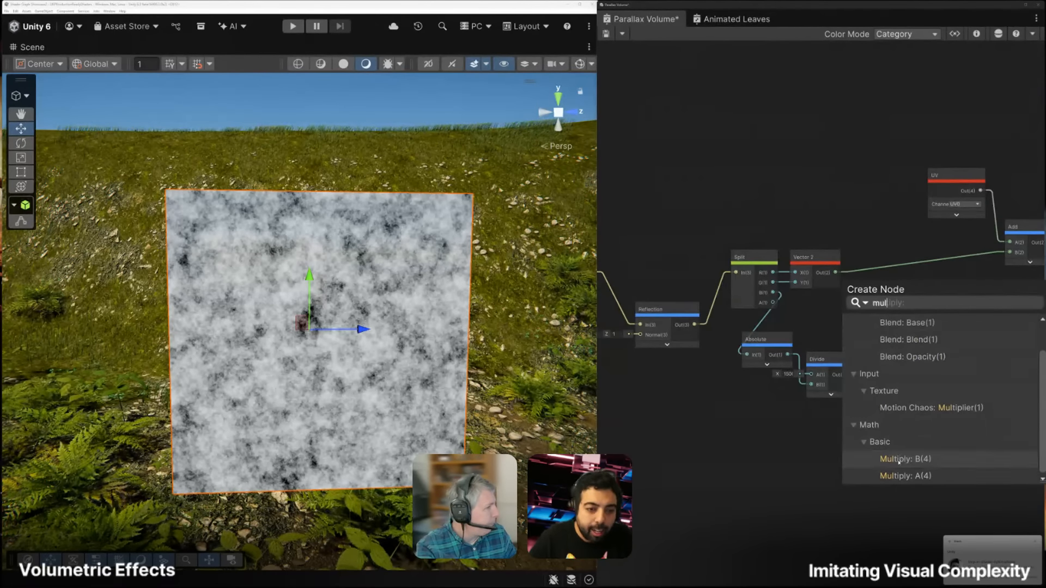
left_click(897, 478)
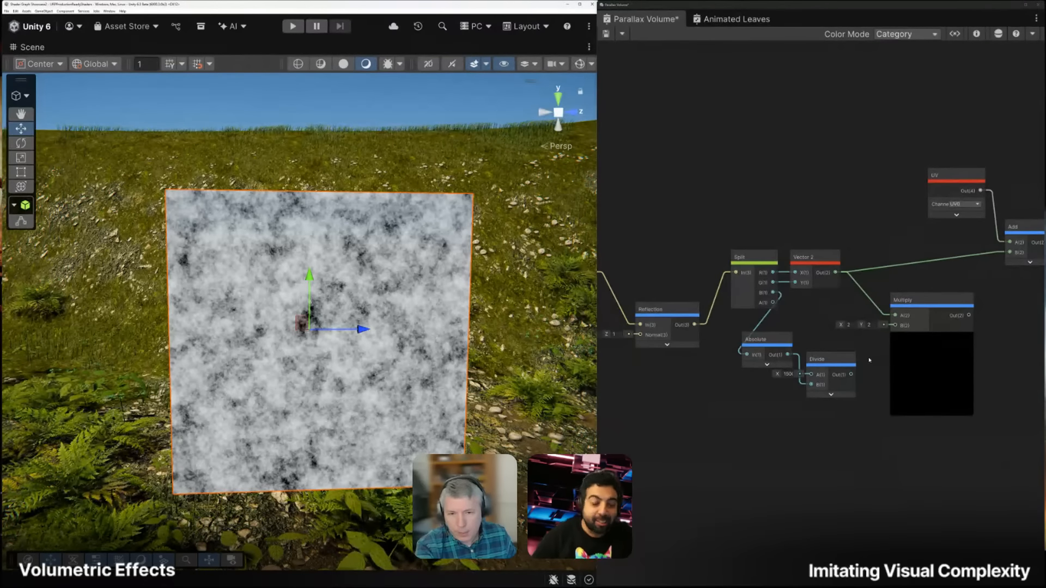
left_click_drag(851, 374, 939, 254)
left_click(931, 337)
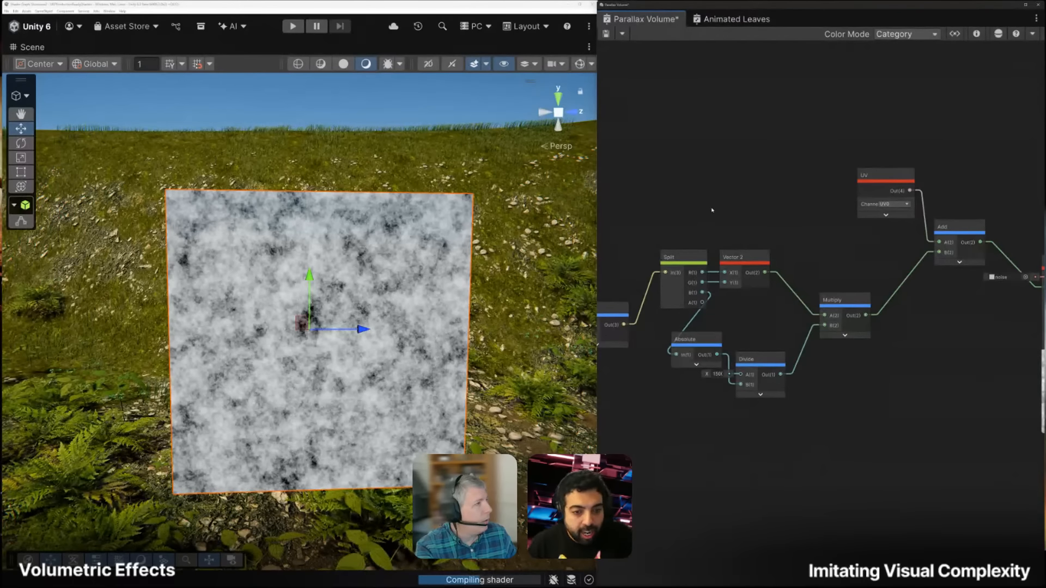
Tidy the layout by aligning Split and Vector 2 above Absolute and Divide, and spacing Multiply, UV and Add farther along the chain
middle_click_drag(713, 204, 762, 203)
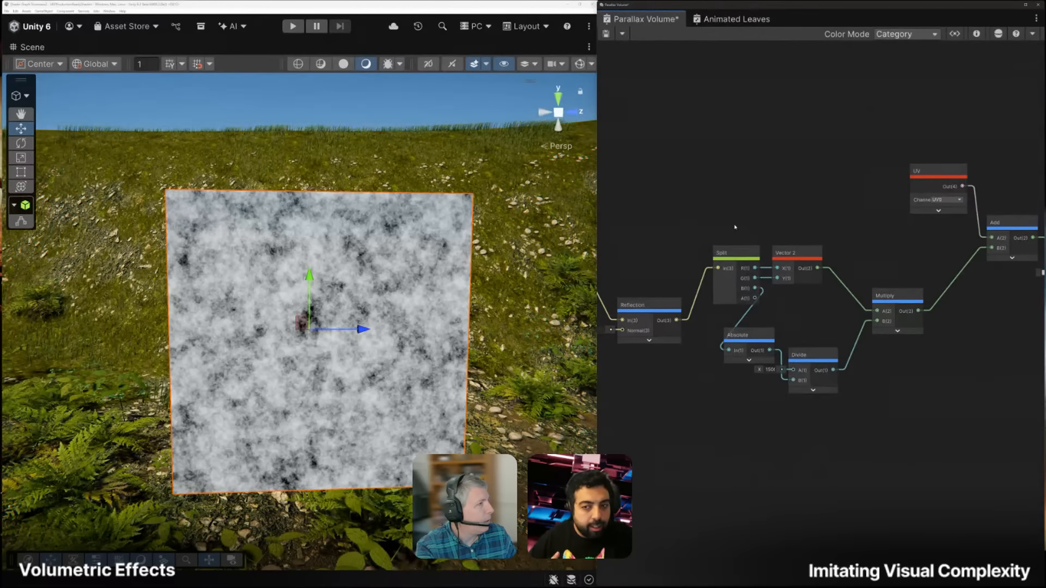
left_click_drag(742, 234, 712, 267)
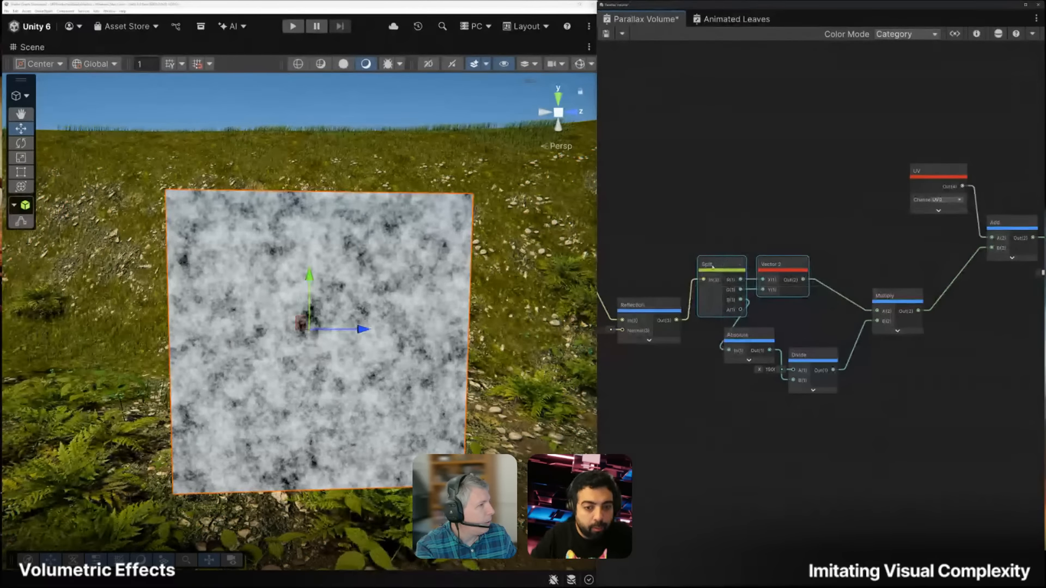
left_click_drag(763, 318, 884, 378)
left_click_drag(761, 337, 783, 338)
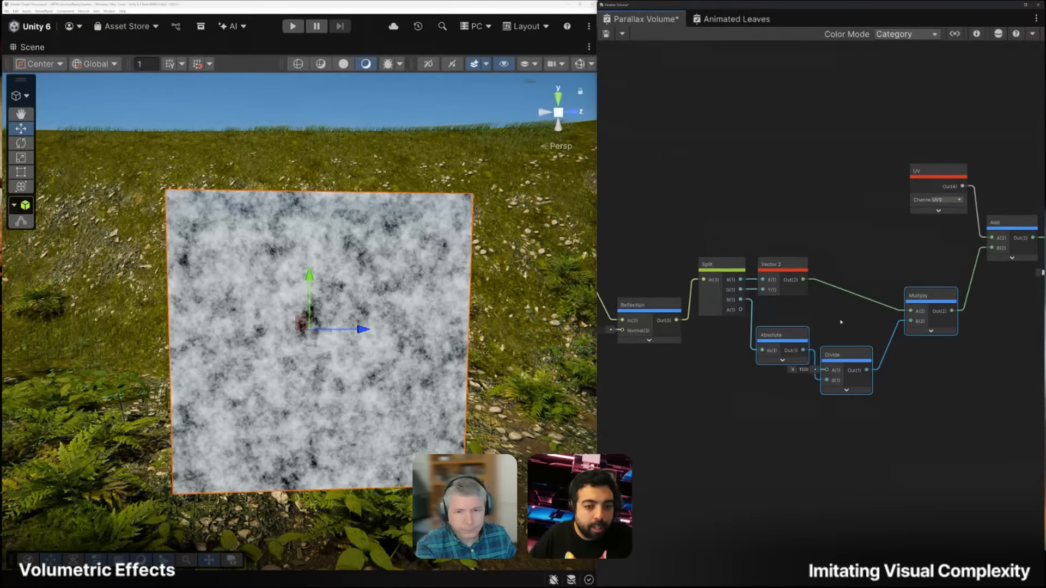
middle_click_drag(864, 324, 791, 280)
left_click_drag(793, 103, 986, 220)
left_click(800, 320)
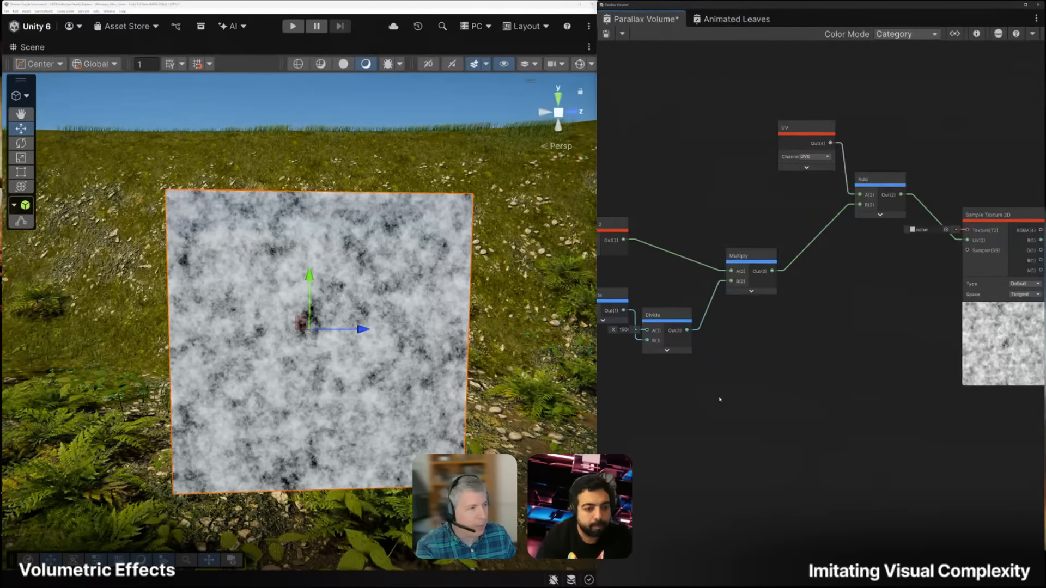
Add a Texture Size node and place it below the Divide node
middle_click_drag(691, 395, 760, 392)
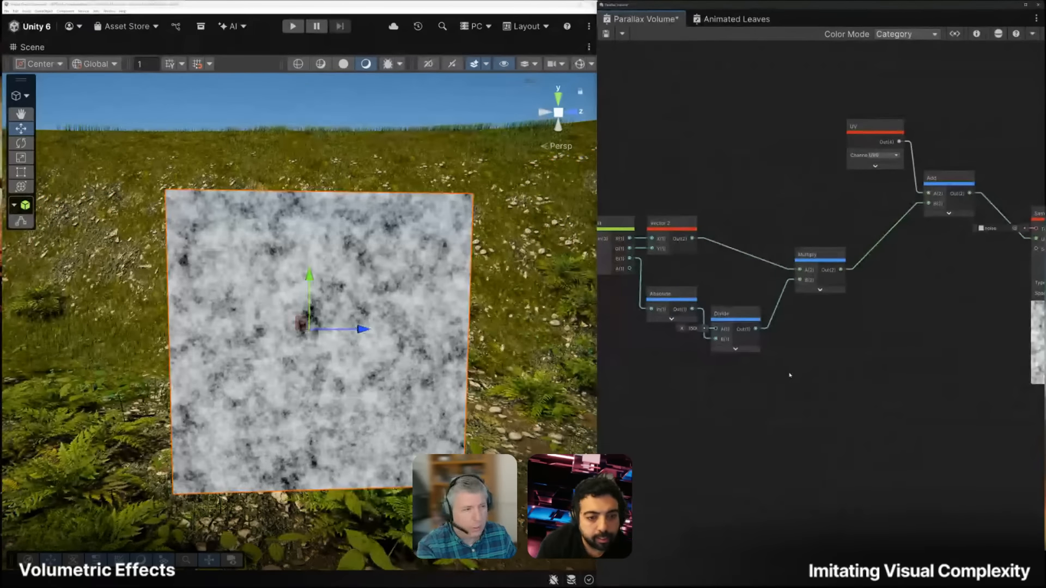
key("space")
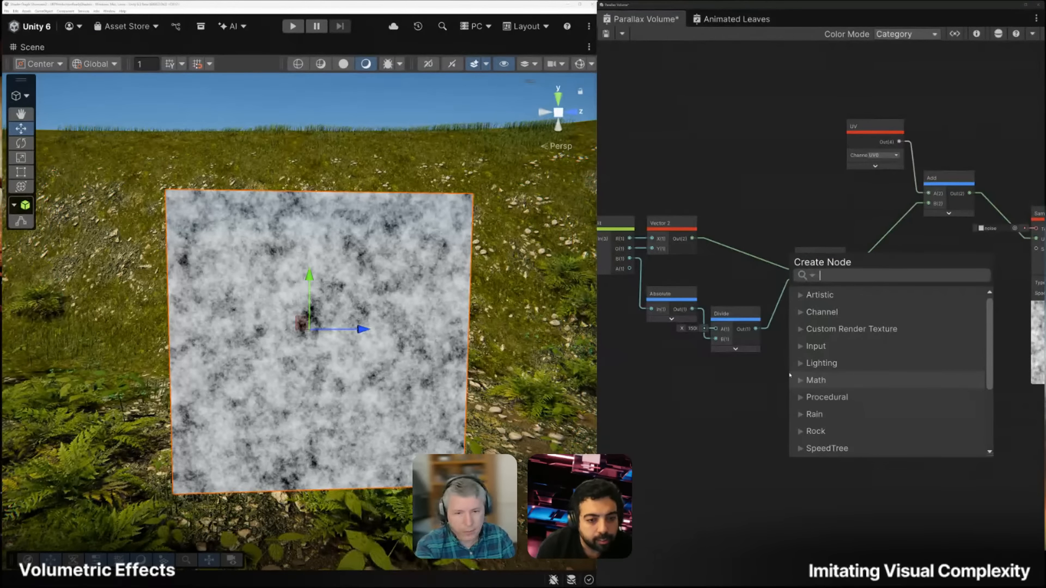
type("text")
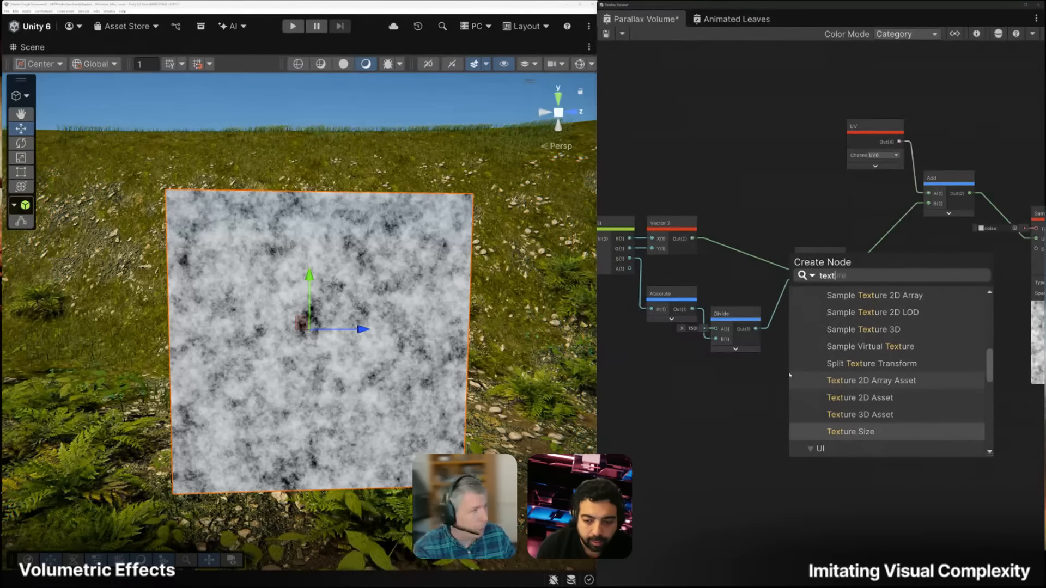
left_click(843, 432)
left_click_drag(832, 402, 762, 379)
scroll(778, 417, "up", 3)
scroll(778, 421, "up", 1)
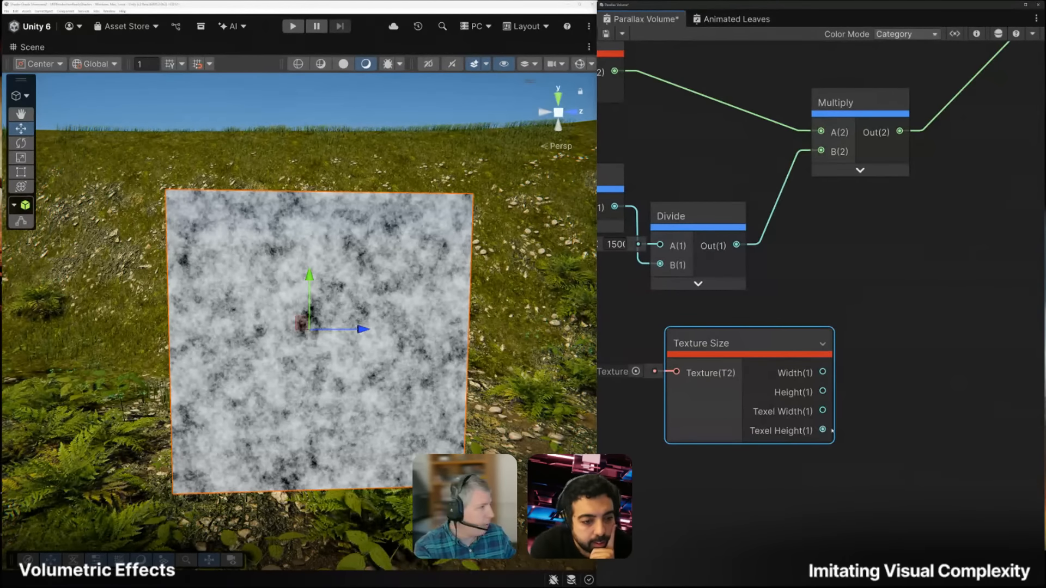
Create a Vector 2 node beside Texture Size, with Texel Width feeding X and Texel Height feeding Y
left_click_drag(824, 430, 896, 404)
type("vec")
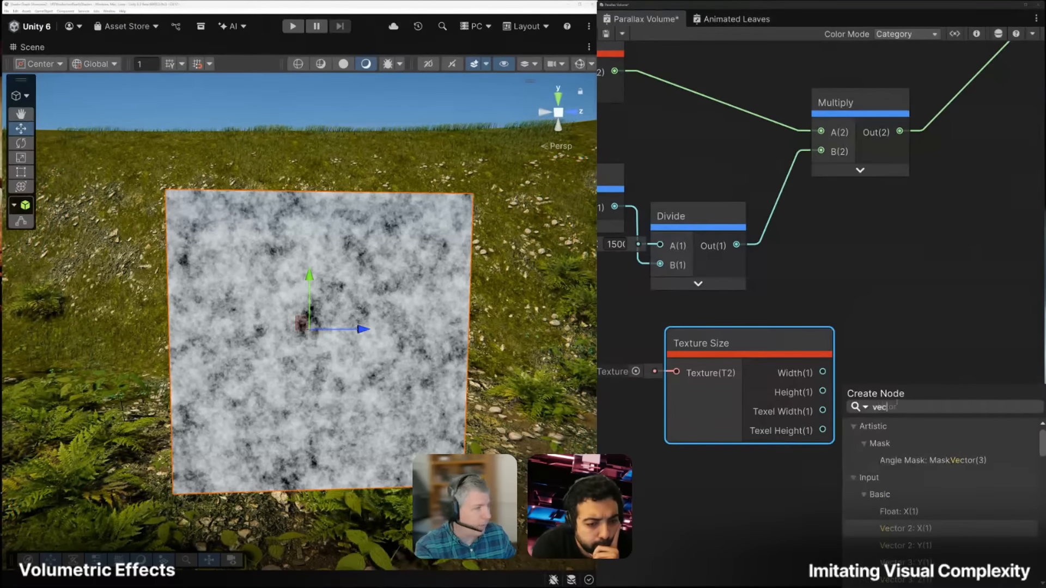
left_click(909, 529)
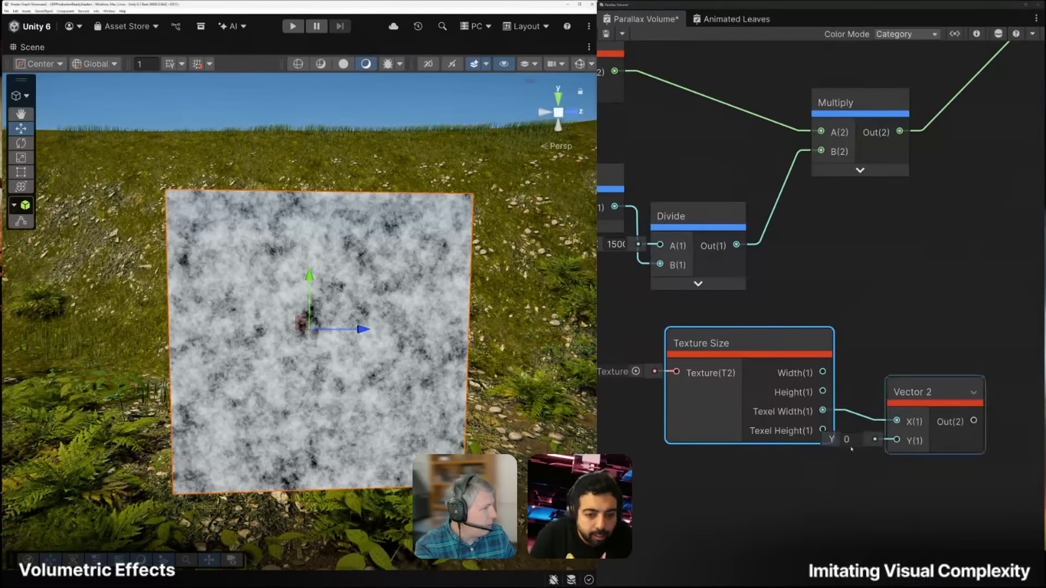
left_click_drag(823, 431, 897, 442)
left_click_drag(925, 406, 884, 395)
Hide the Texture Size node's unused ports and move its Vector 2 node right beside it
left_click(773, 412)
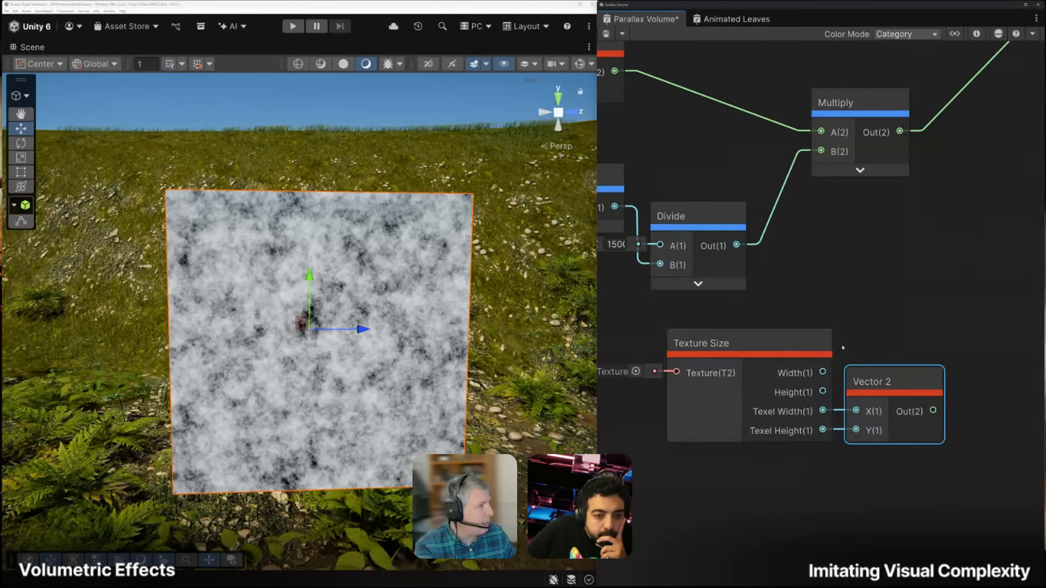
left_click(822, 343)
scroll(835, 342, "down", 5)
left_click_drag(854, 376, 809, 356)
Add a second Multiply combining the first Multiply with the texel-size Vector 2, route it to Add's B input, and collapse its preview
left_click_drag(869, 233, 903, 271)
type("mul")
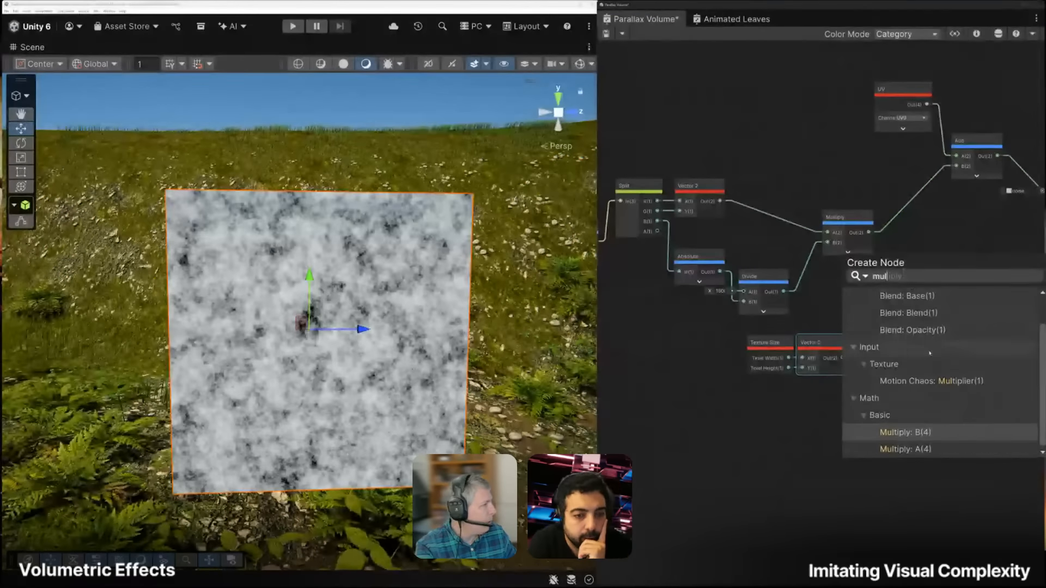
left_click(918, 450)
left_click_drag(842, 358, 956, 165)
left_click(938, 311)
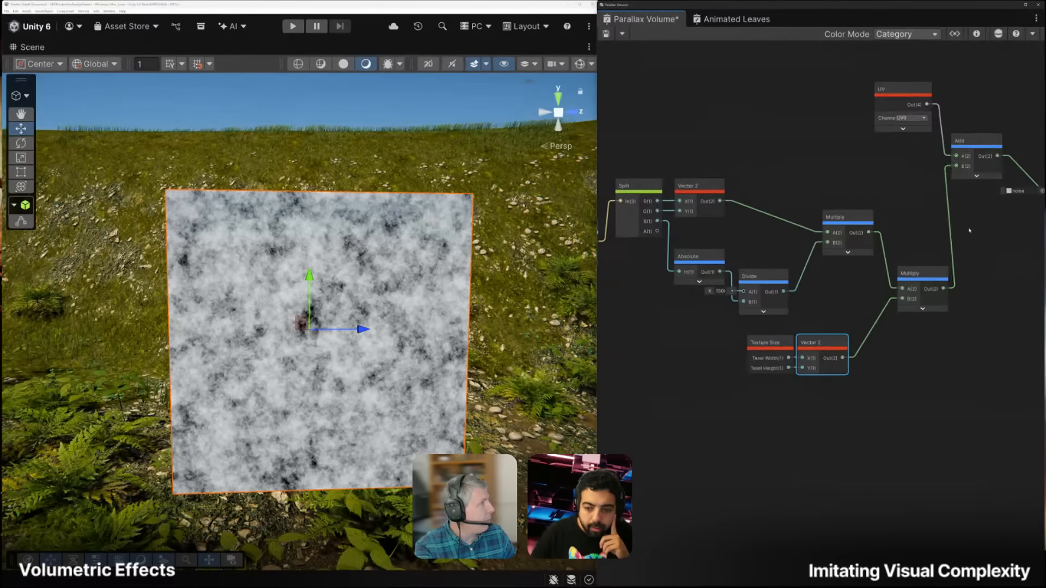
Save the shader graph and check the parallax on the noise plane from another viewing angle in the scene
middle_click_drag(969, 229, 789, 297)
left_click(606, 33)
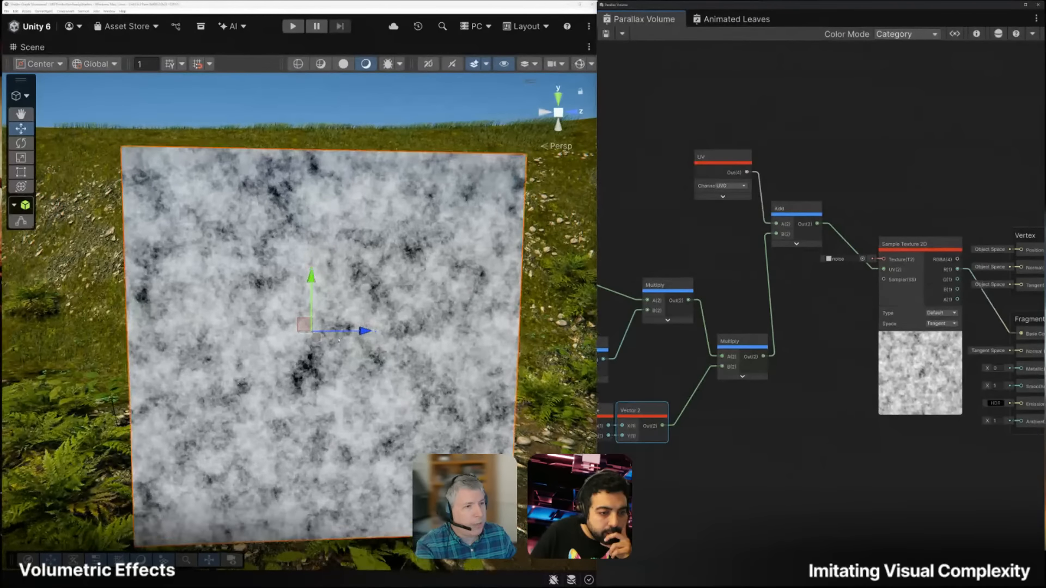
left_click_drag(285, 350, 302, 339, "alt")
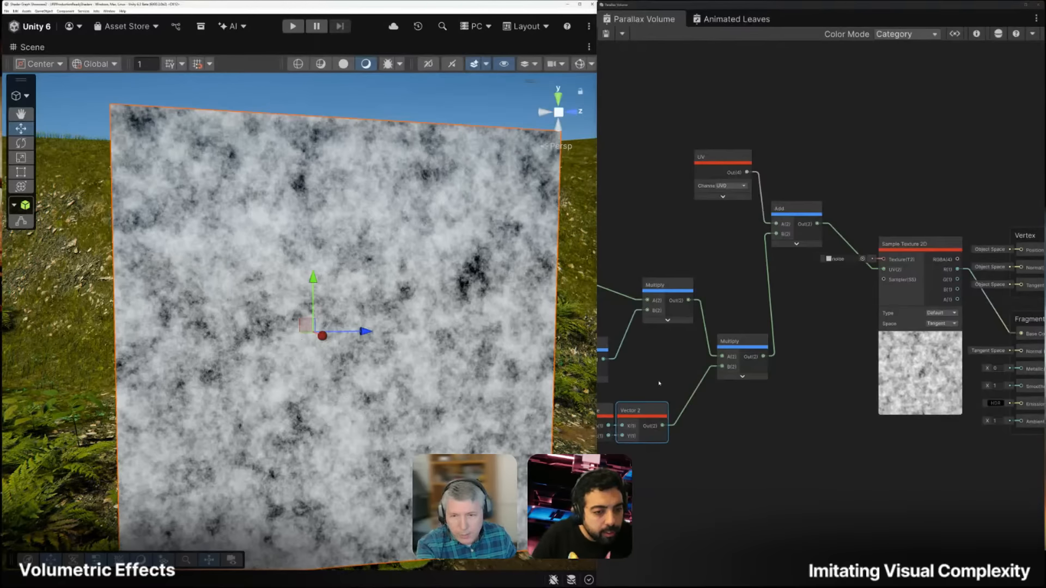
Move Absolute below Divide's input, set Divide's A input to 1, save the graph, and inspect the noise plane
middle_click_drag(678, 392, 875, 380)
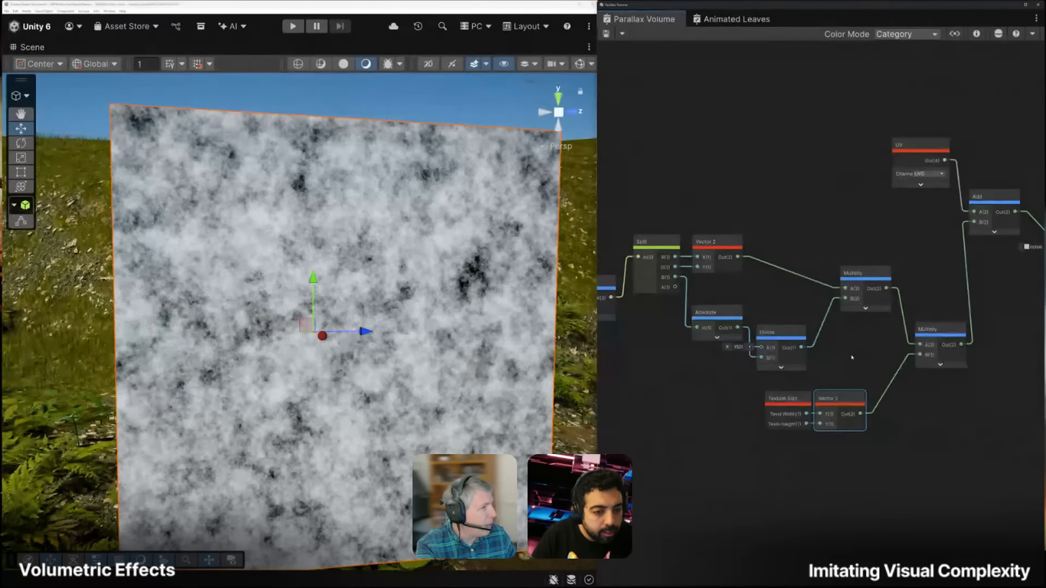
left_click_drag(708, 310, 695, 370)
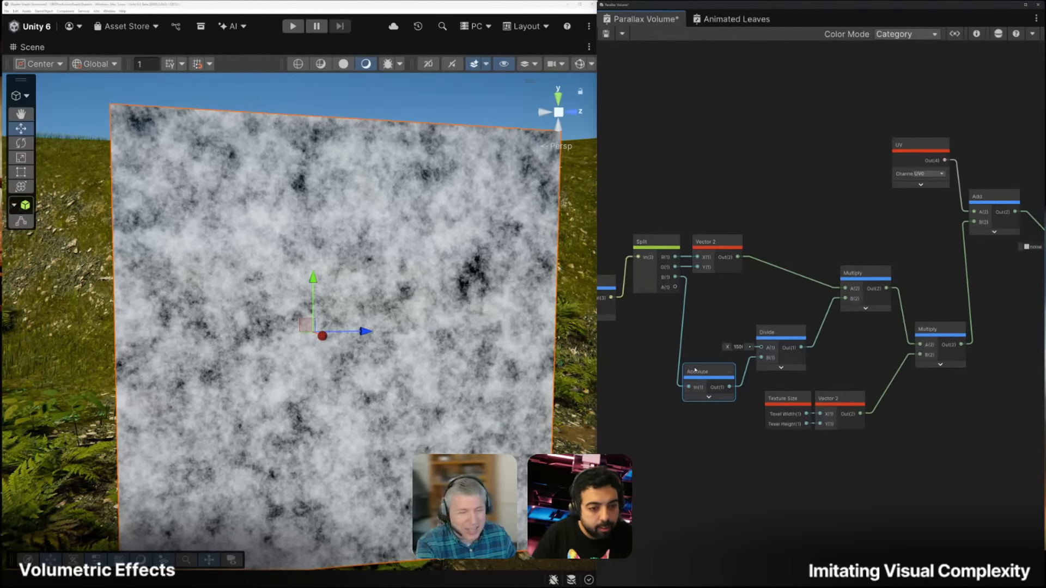
left_click(735, 324)
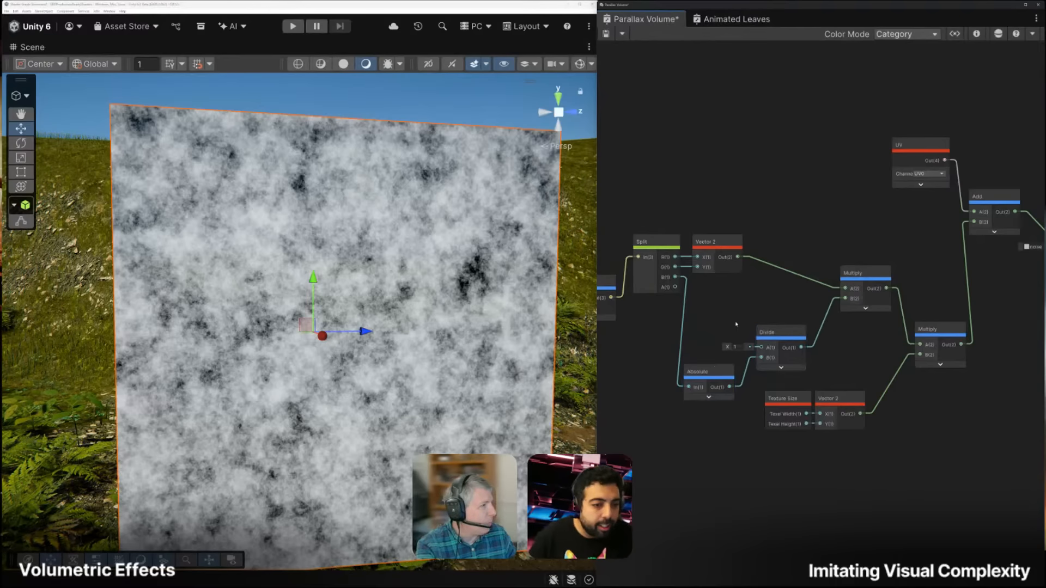
left_click(605, 33)
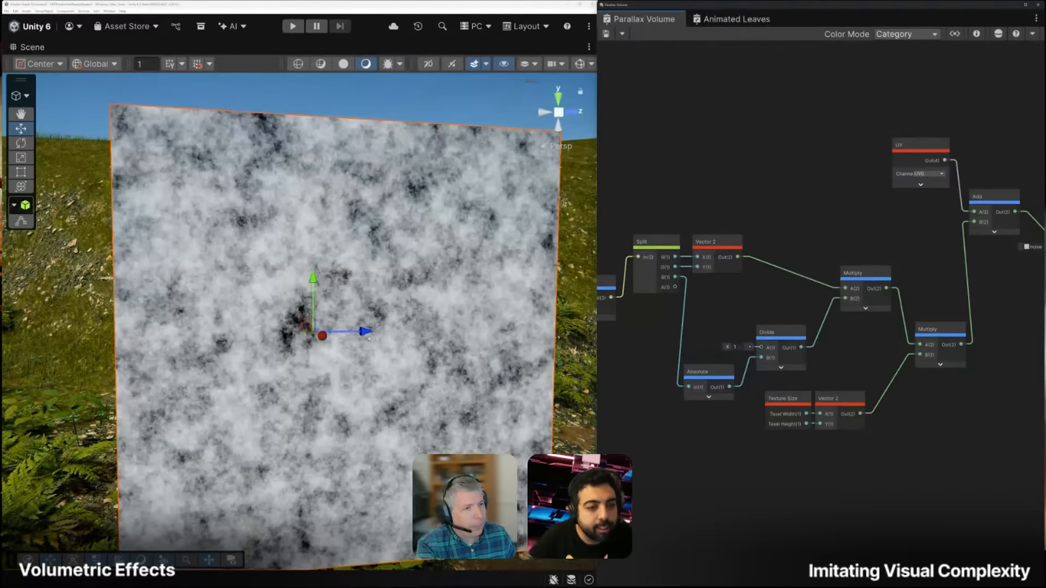
mouse_move(377, 330)
left_mouse_down("alt")
mouse_move(397, 330)
mouse_move(396, 351)
mouse_move(218, 343)
mouse_move(210, 333)
mouse_move(345, 318)
mouse_move(378, 336)
left_mouse_up("alt")
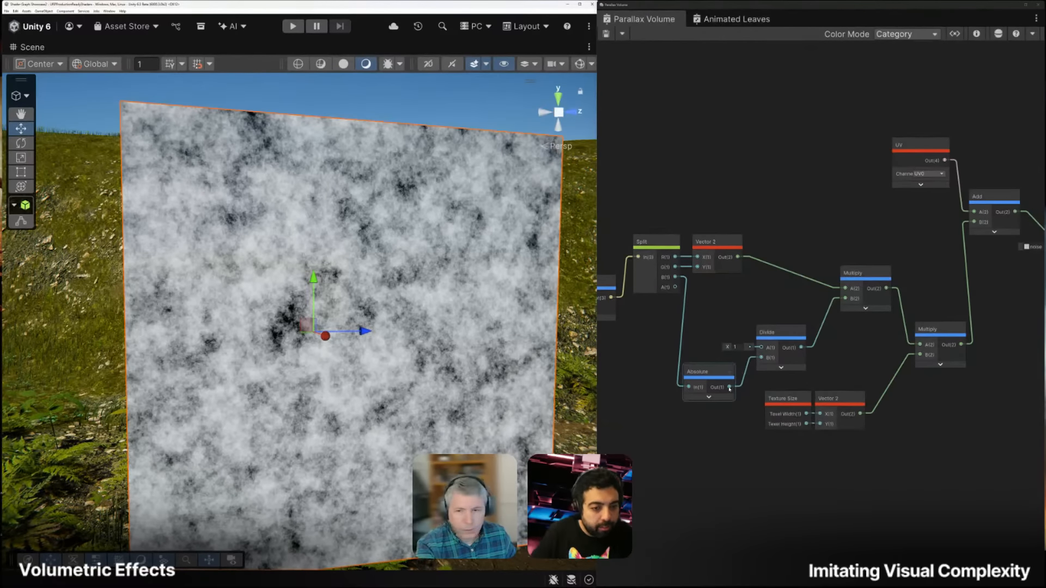
Connect Absolute's Out to Divide's A input, remove its connection to B, and place Absolute beside Divide
left_click_drag(730, 388, 761, 347)
left_click_drag(705, 369, 705, 319)
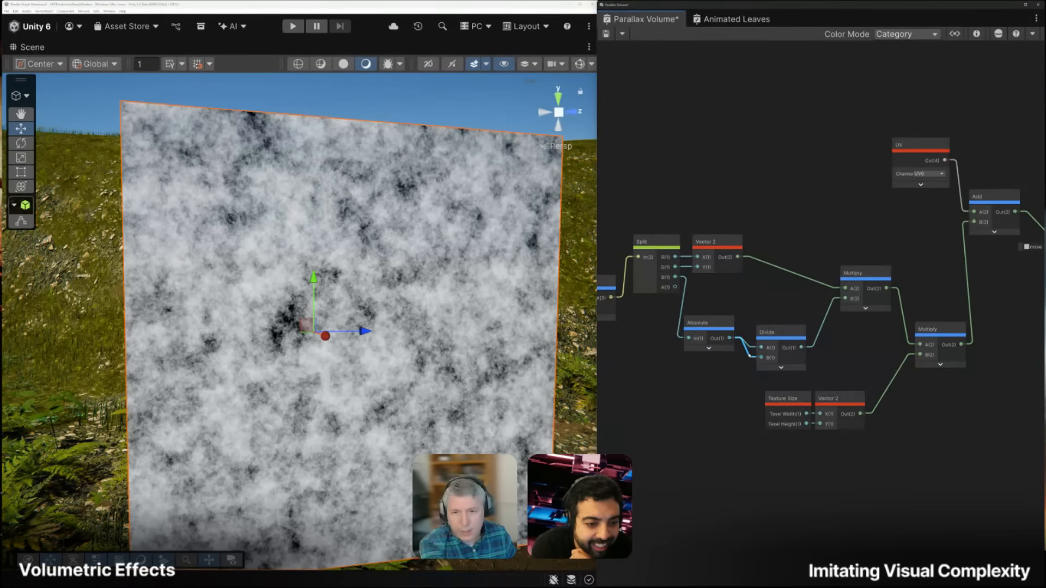
left_click_drag(713, 324, 704, 340)
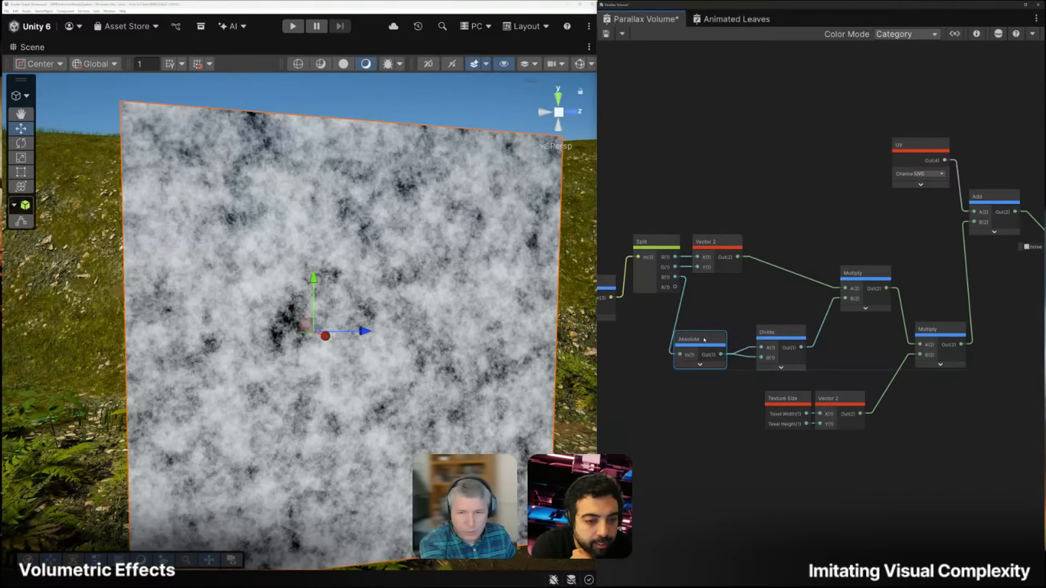
left_click(743, 350)
key("Delete")
left_click_drag(685, 340, 760, 347)
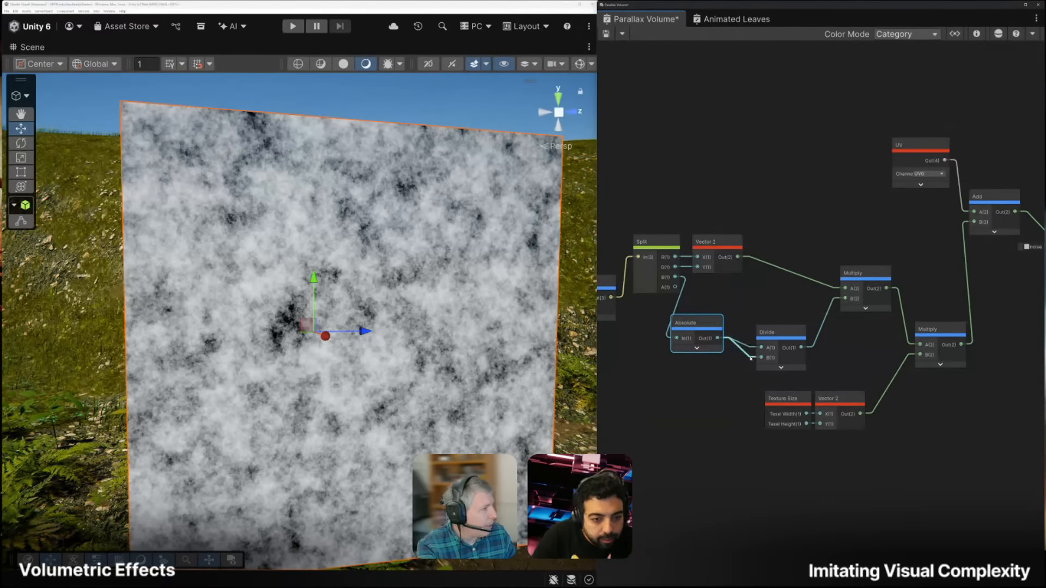
left_click(747, 356)
key("Delete")
Set the Divide node's B input to 1500, save the graph, and inspect the noise plane from another angle
left_click(742, 357)
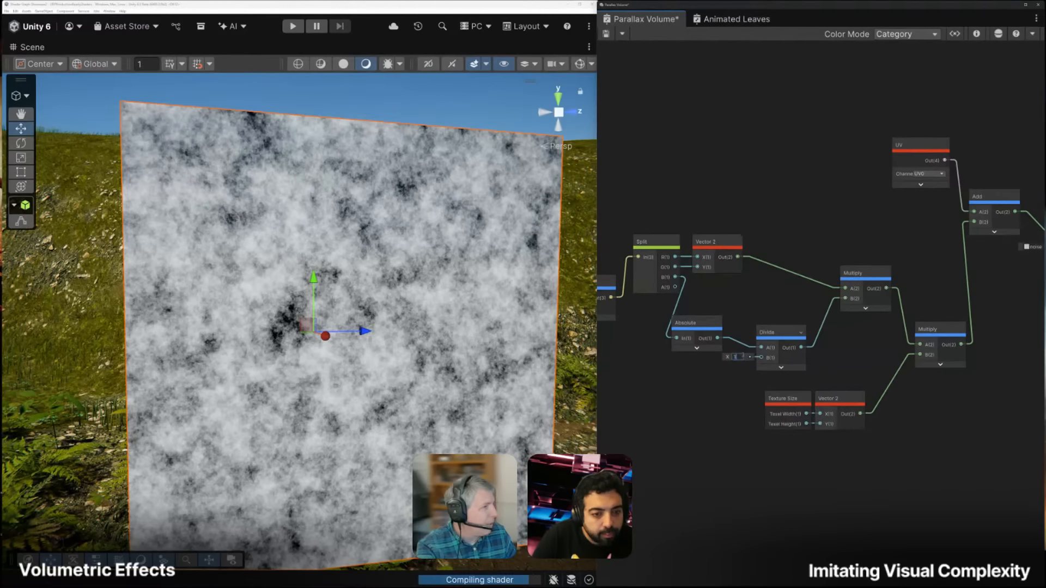
key("Return")
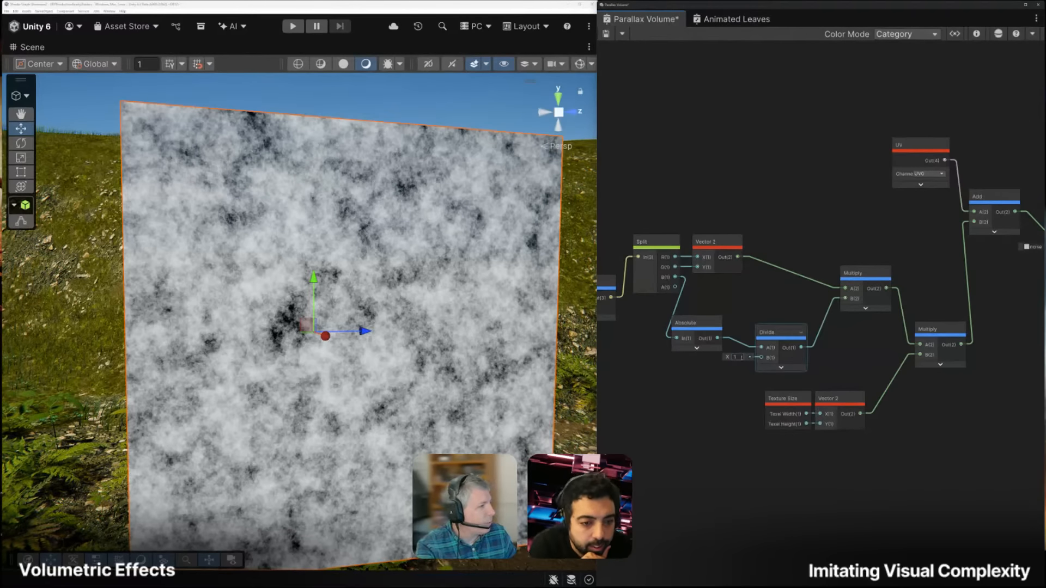
type("150")
key("Return")
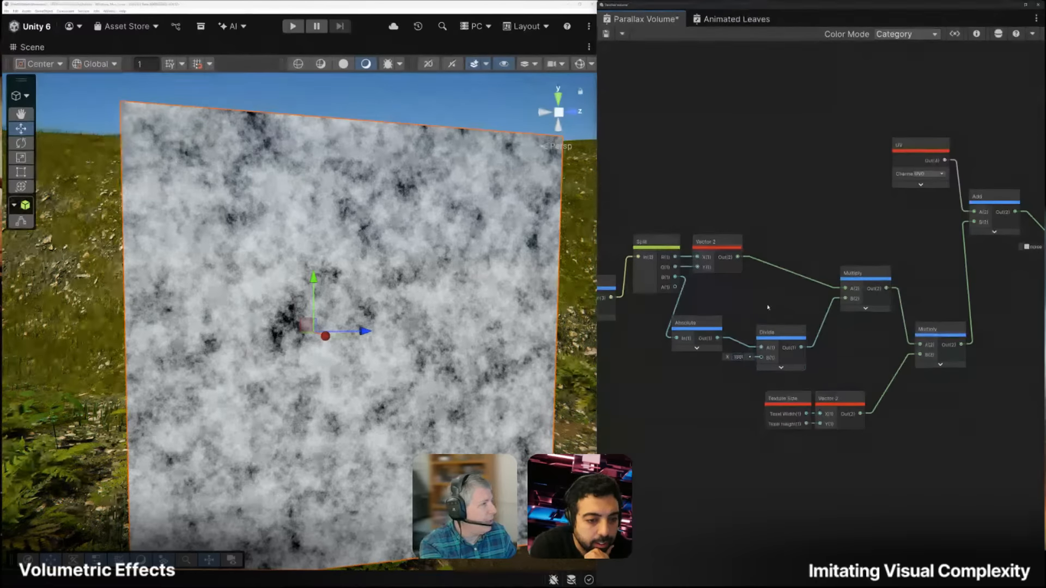
left_click(605, 34)
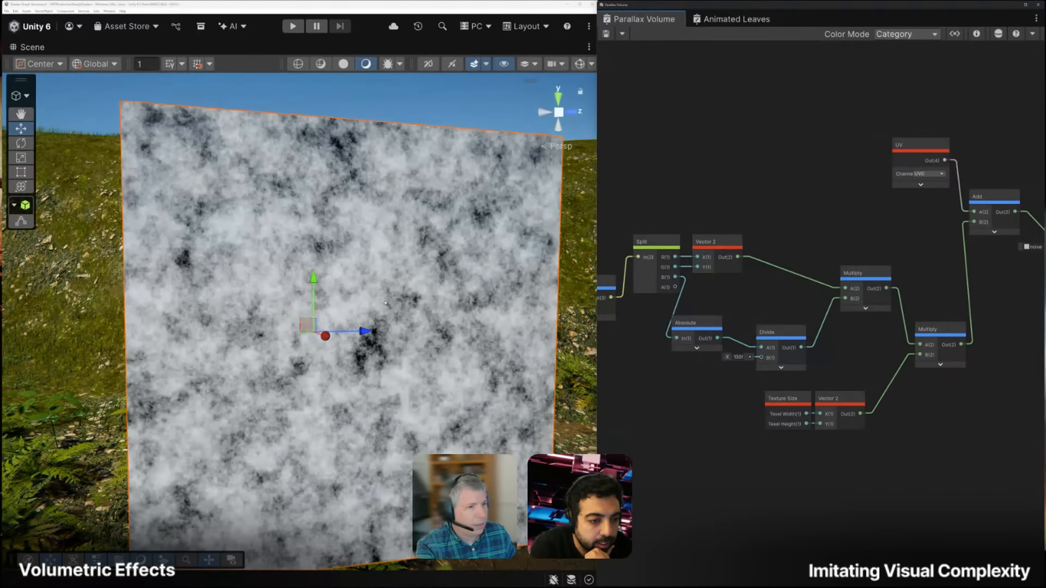
left_click_drag(385, 303, 427, 311, "alt")
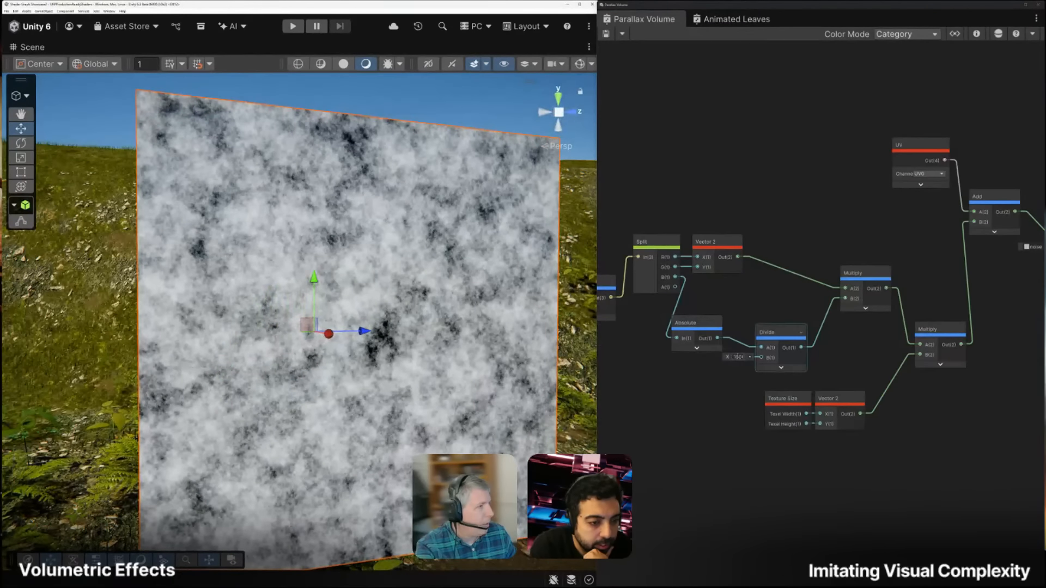
Set the Divide node's B input to 1, save the graph, and inspect the parallax on several faces of the noise cube
left_click(737, 357)
type("1")
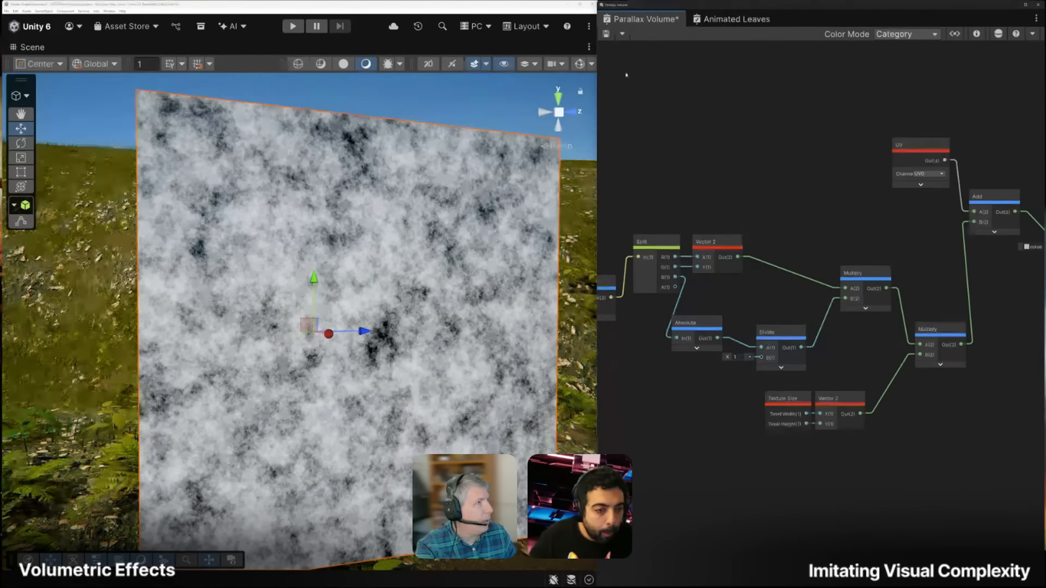
left_click(605, 34)
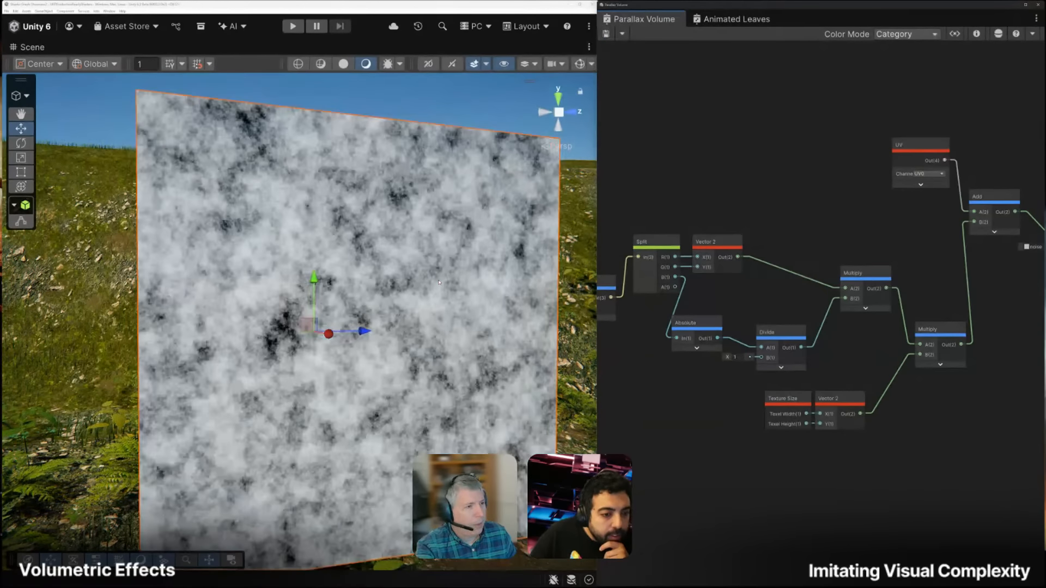
left_click_drag(436, 311, 335, 317, "alt")
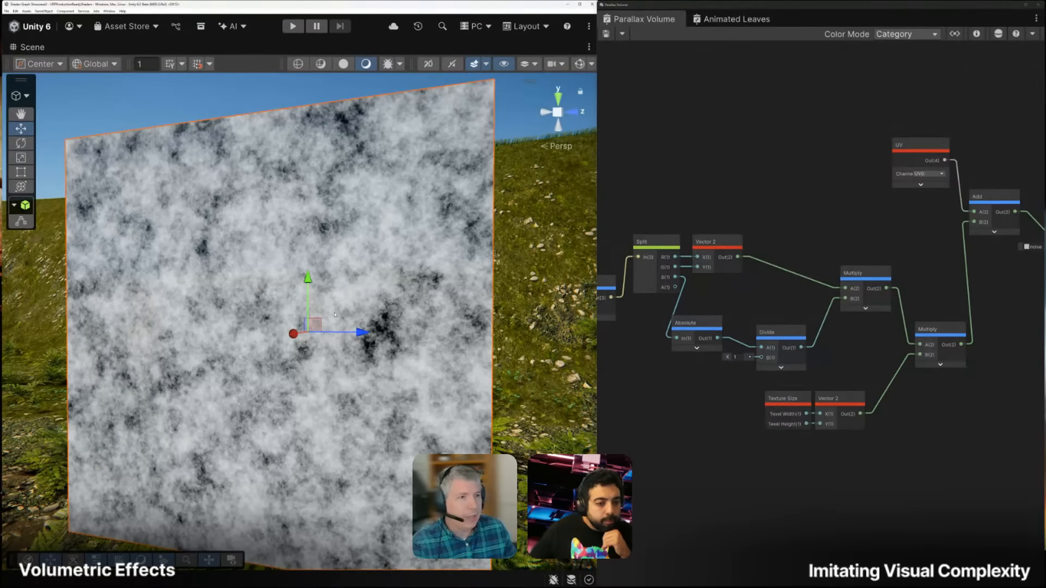
left_click_drag(235, 287, 491, 316, "alt")
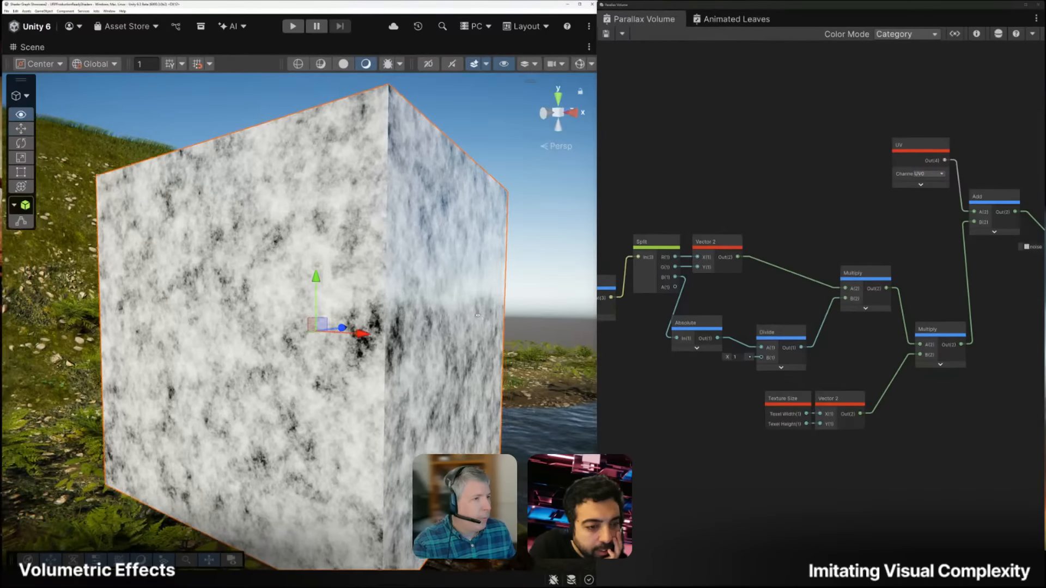
left_click_drag(457, 315, 441, 201, "alt")
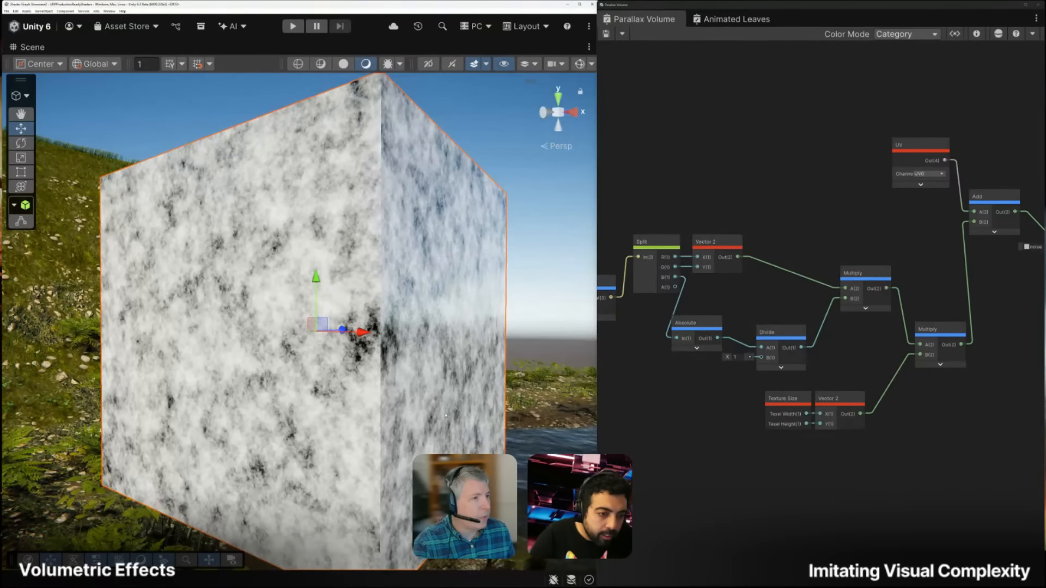
left_click_drag(446, 416, 53, 341, "alt")
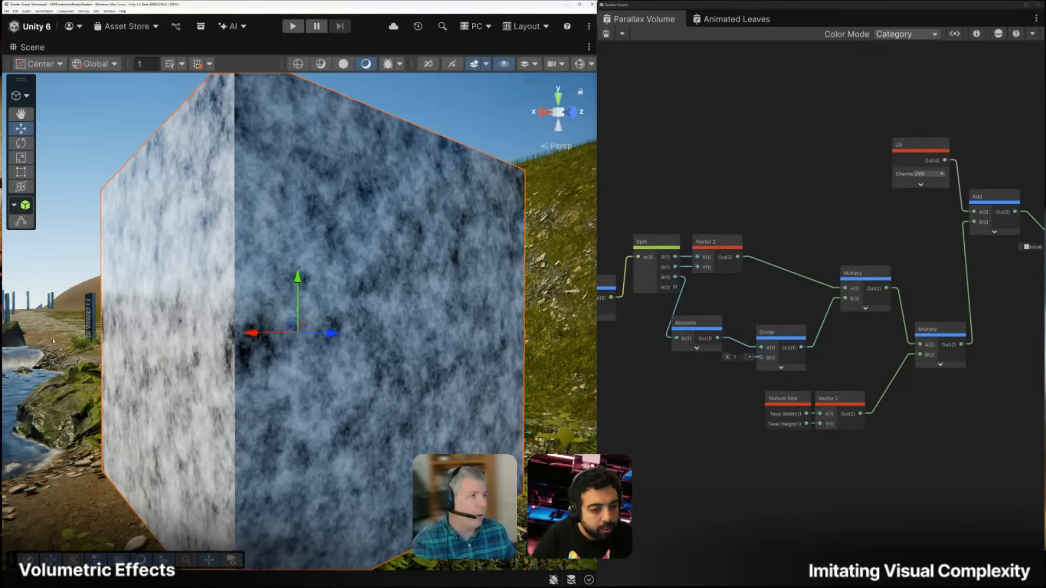
Add a Sample Texture 2D node and place it below the Transform node near the graph's start
middle_click_drag(640, 379, 953, 381)
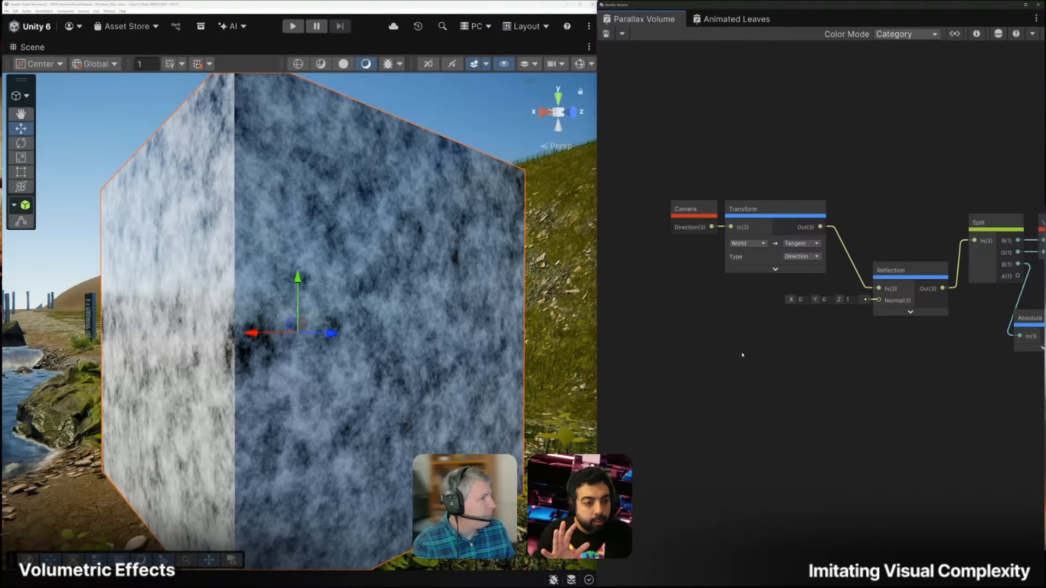
key("space")
type("sample")
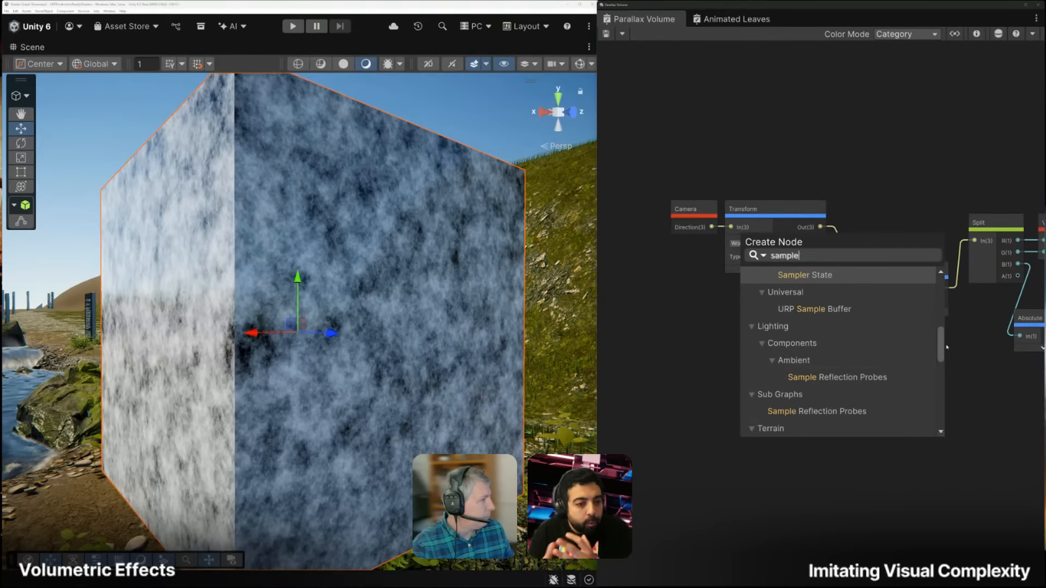
left_click_drag(942, 345, 942, 319)
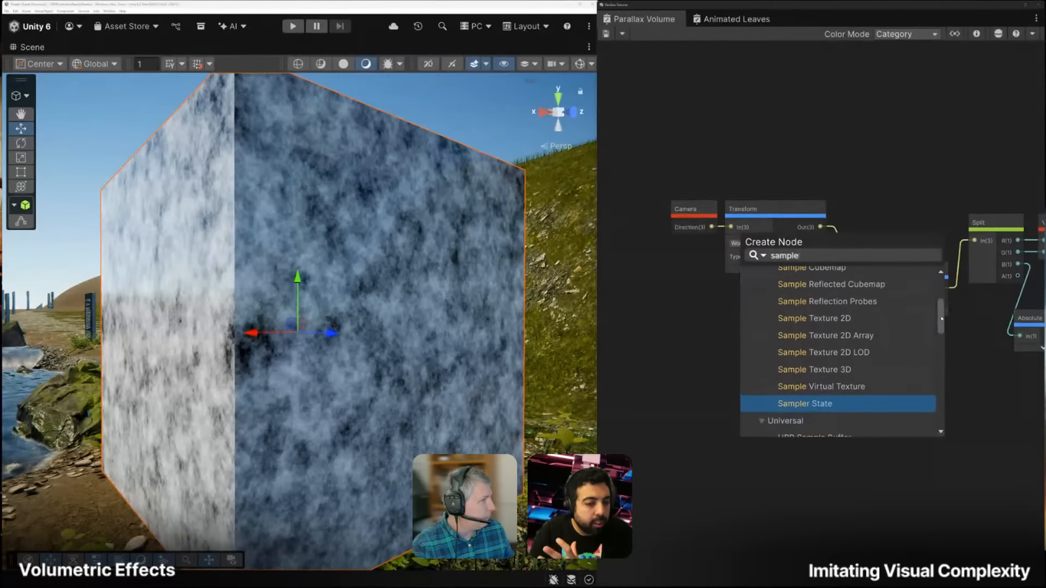
double_click(815, 310)
left_click_drag(787, 388, 755, 325)
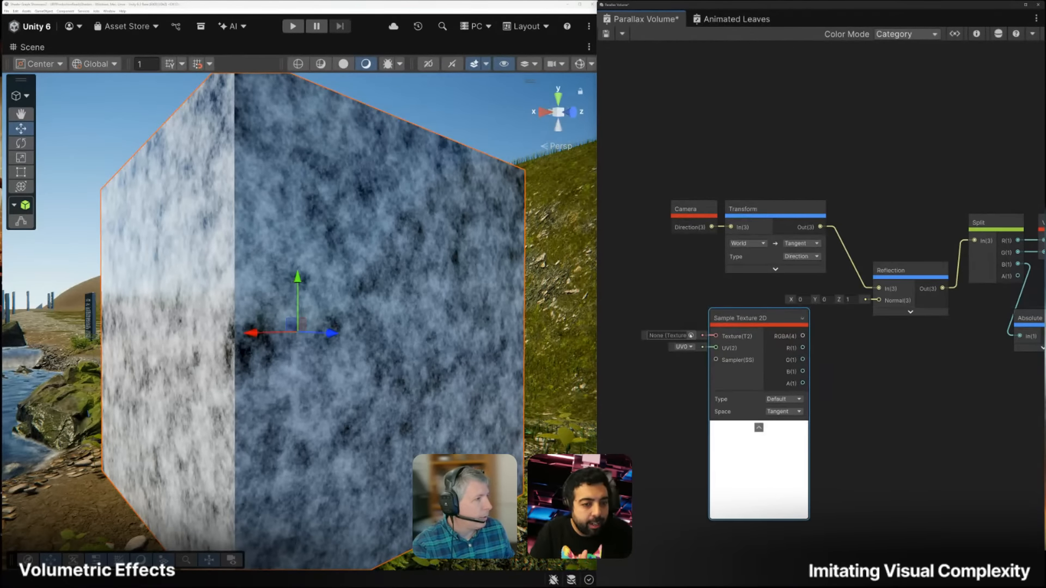
Assign the ice_n texture to Sample Texture 2D, set its type to Normal, and shift the node slightly away from Reflection
left_click(691, 335)
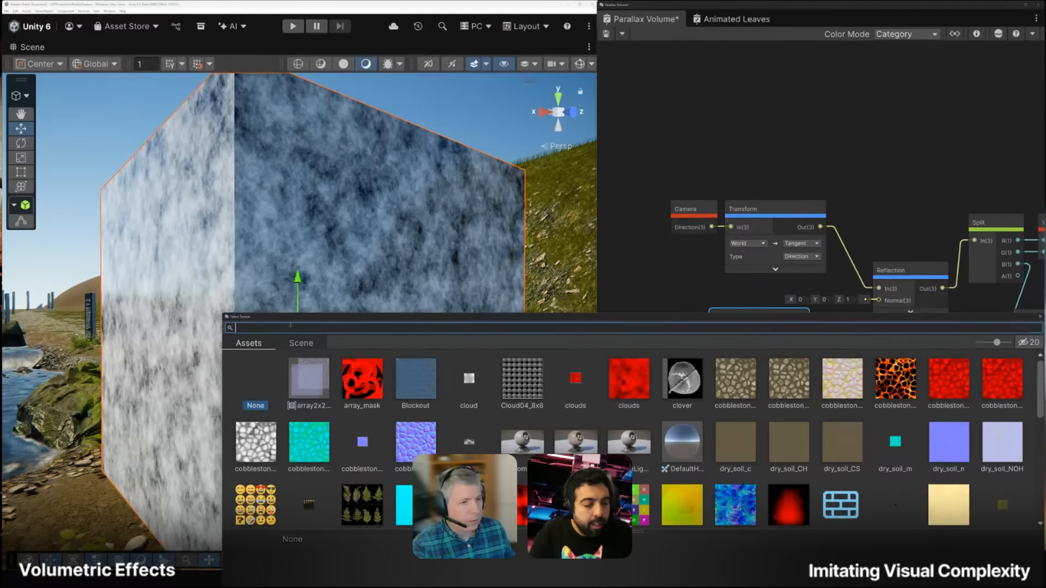
type("ice")
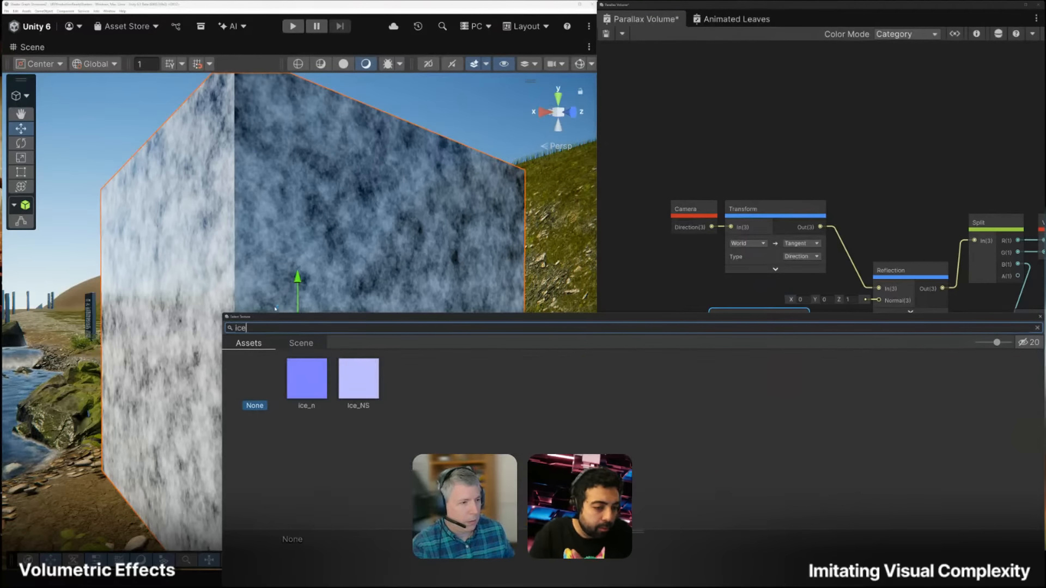
double_click(303, 385)
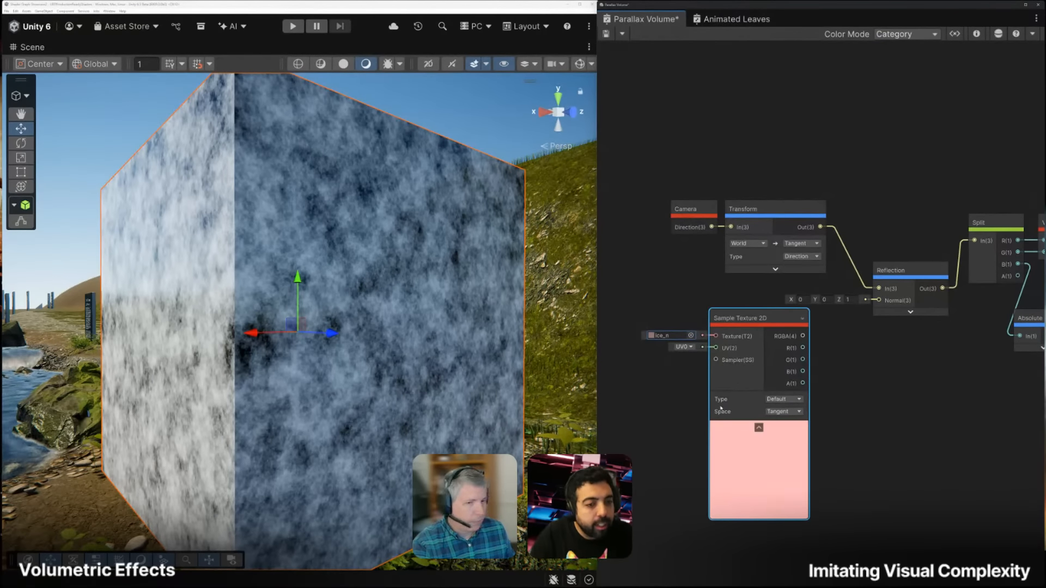
left_click(773, 400)
left_click(777, 414)
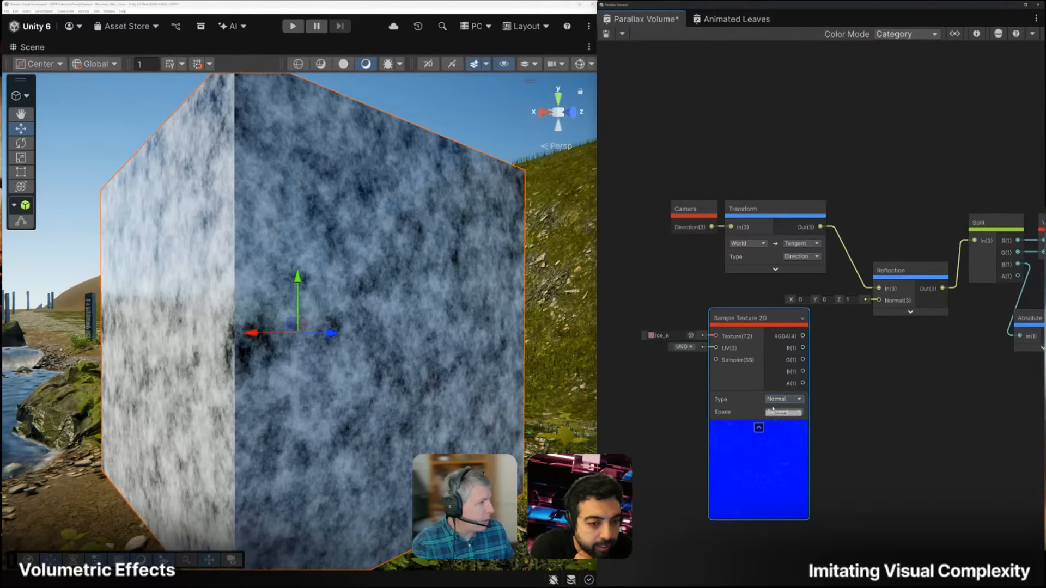
left_click_drag(714, 331, 694, 331)
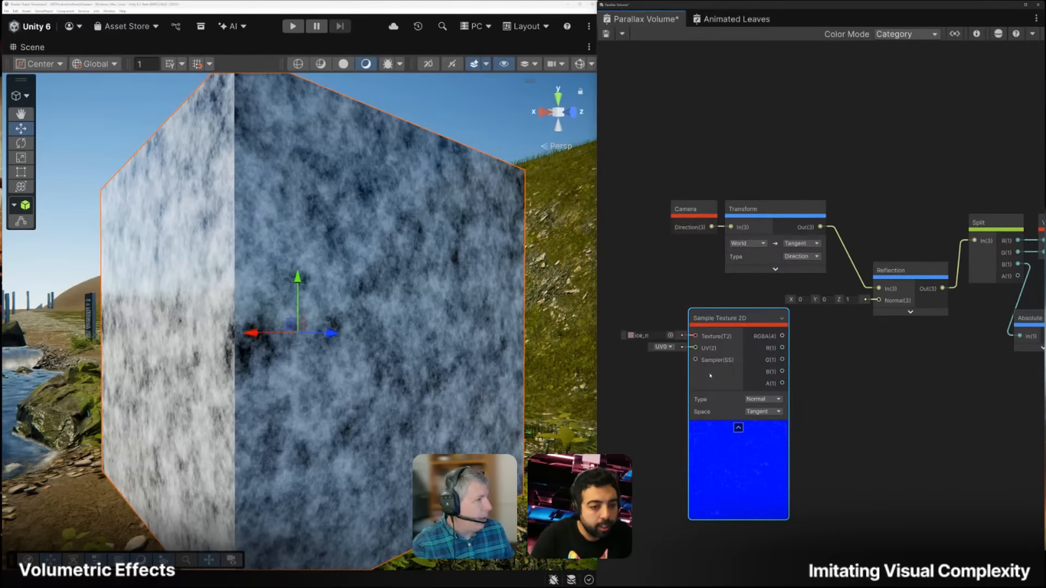
Connect Sample Texture 2D's RGBA output to Reflection's Normal input, save the graph, and inspect the distorted noise on the cube
left_click(905, 271)
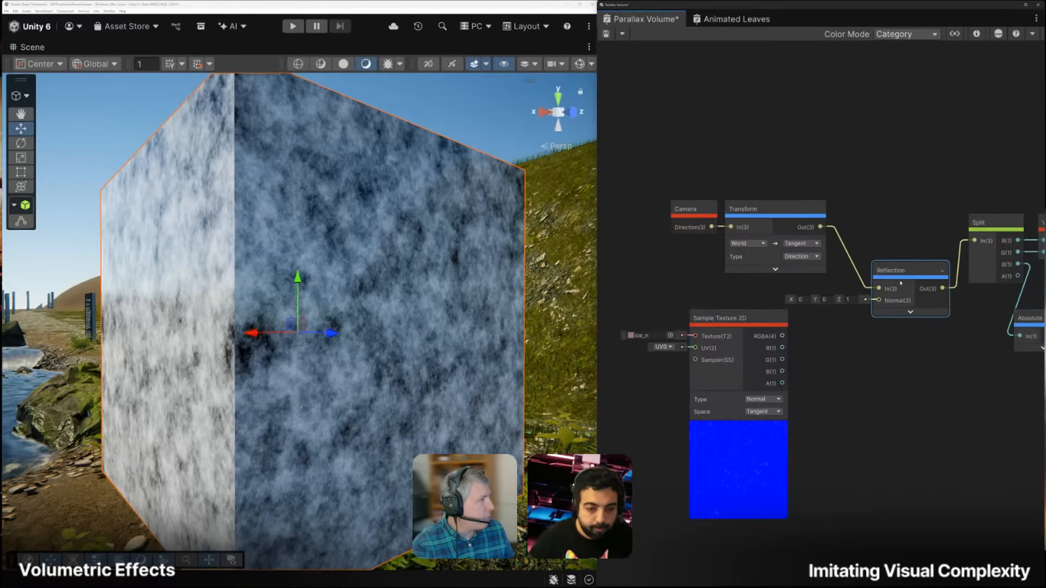
scroll(905, 271, "up", 5)
scroll(871, 290, "down", 1)
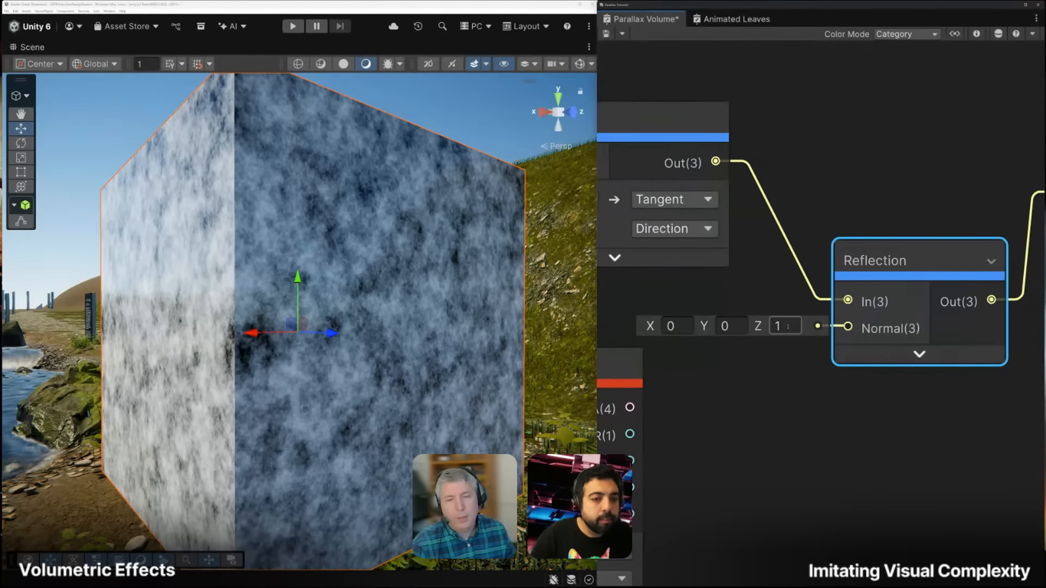
scroll(786, 326, "down", 3)
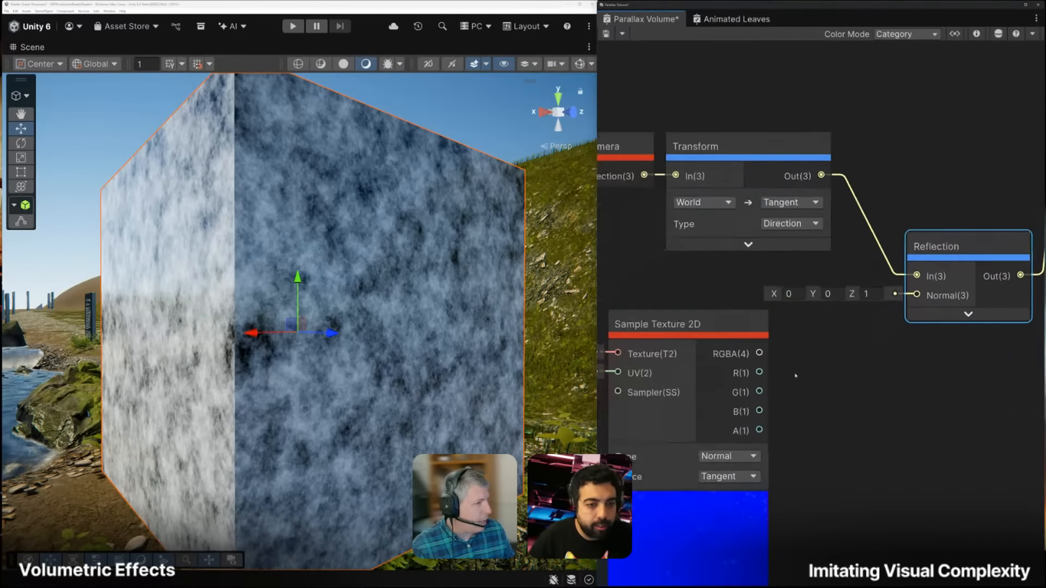
middle_click_drag(817, 344, 831, 334)
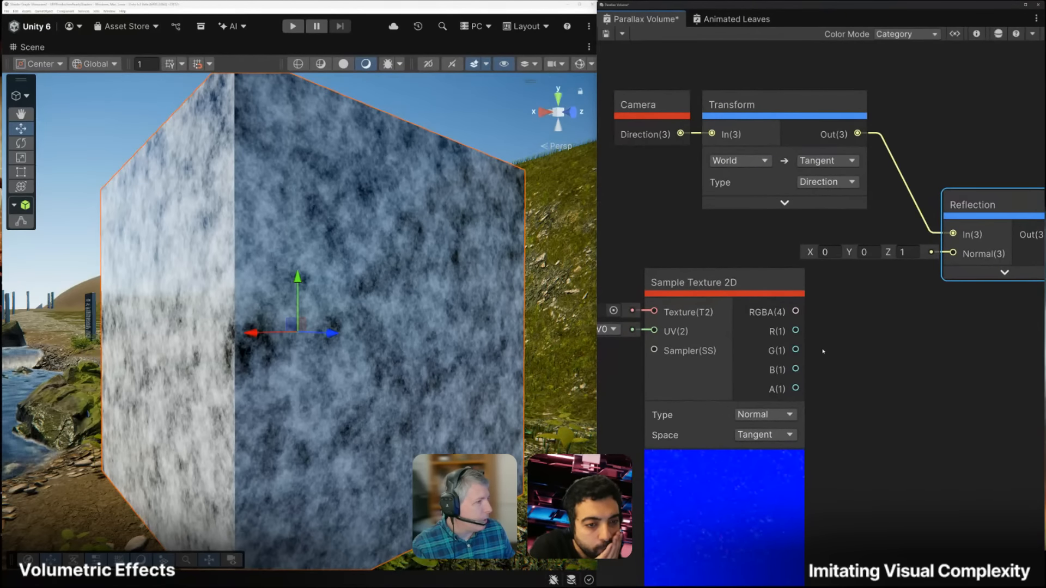
left_click_drag(795, 310, 953, 253)
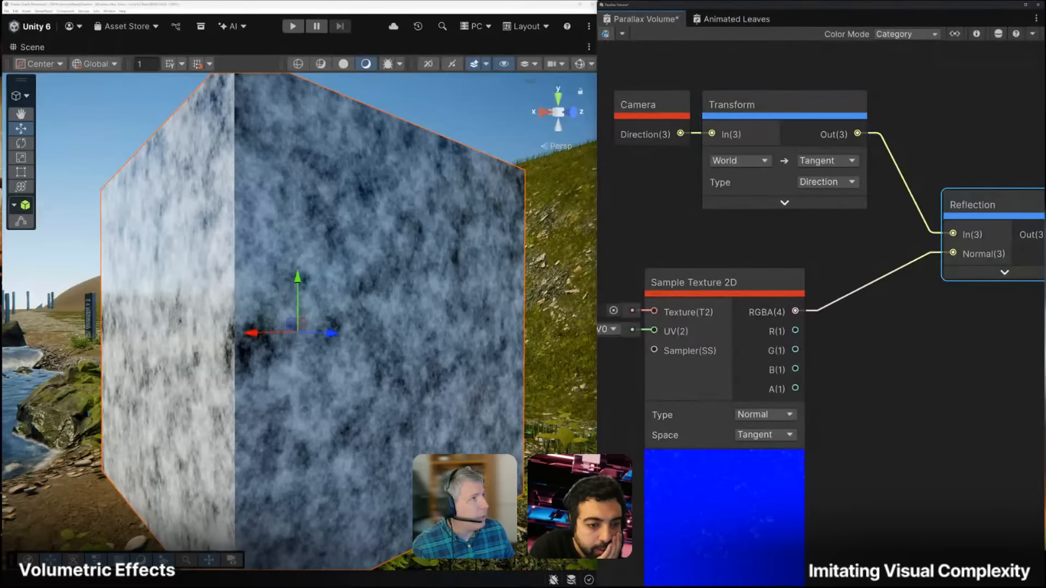
key("ctrl+s")
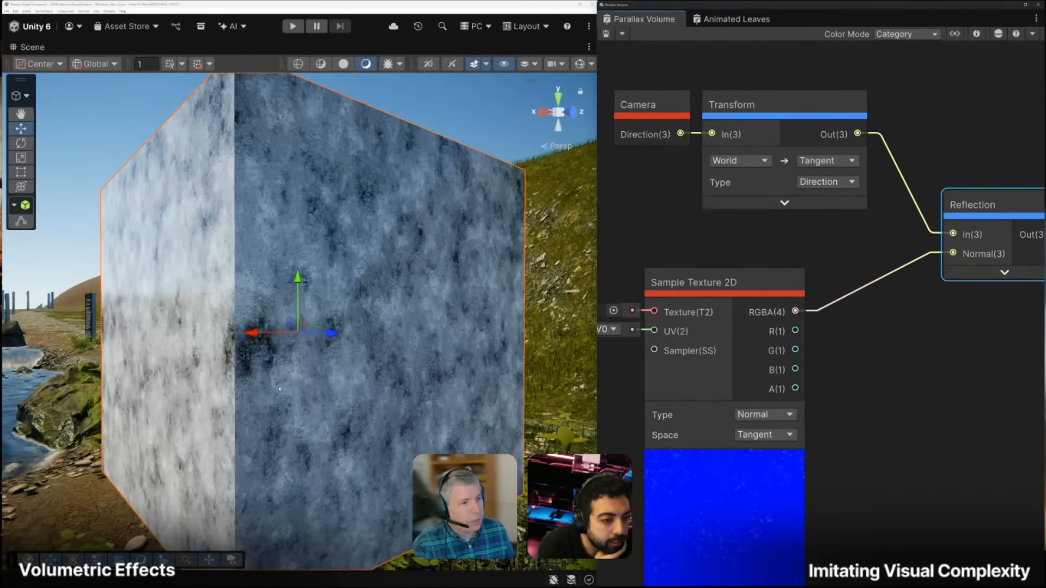
left_click_drag(278, 389, 436, 401, "alt")
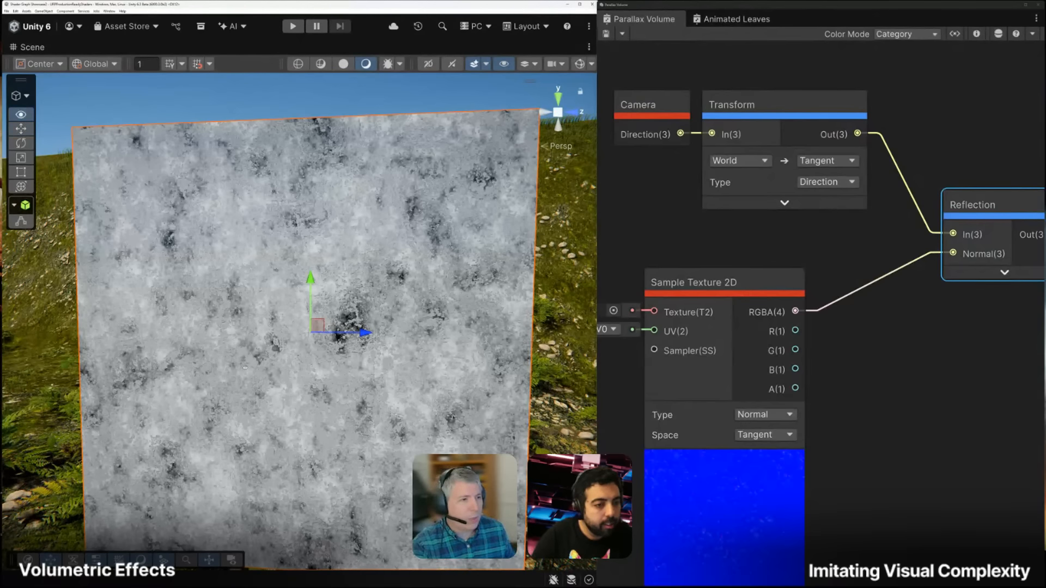
mouse_move(245, 367)
left_mouse_down("alt")
mouse_move(264, 338)
mouse_move(329, 347)
mouse_move(378, 375)
mouse_move(222, 369)
mouse_move(414, 381)
mouse_move(494, 361)
mouse_move(319, 368)
mouse_move(269, 352)
mouse_move(204, 379)
mouse_move(247, 358)
left_mouse_up("alt")
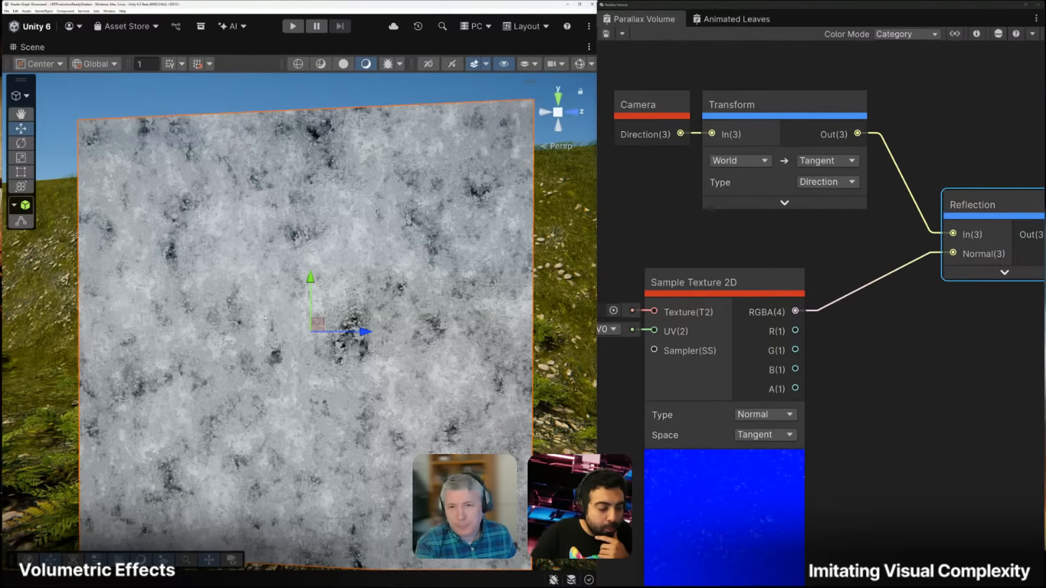
Connect Absolute's Out to the Divide node's B input as well
middle_click_drag(903, 300, 750, 289)
scroll(750, 289, "down", 2)
middle_click_drag(905, 317, 721, 313)
scroll(868, 341, "up", 5)
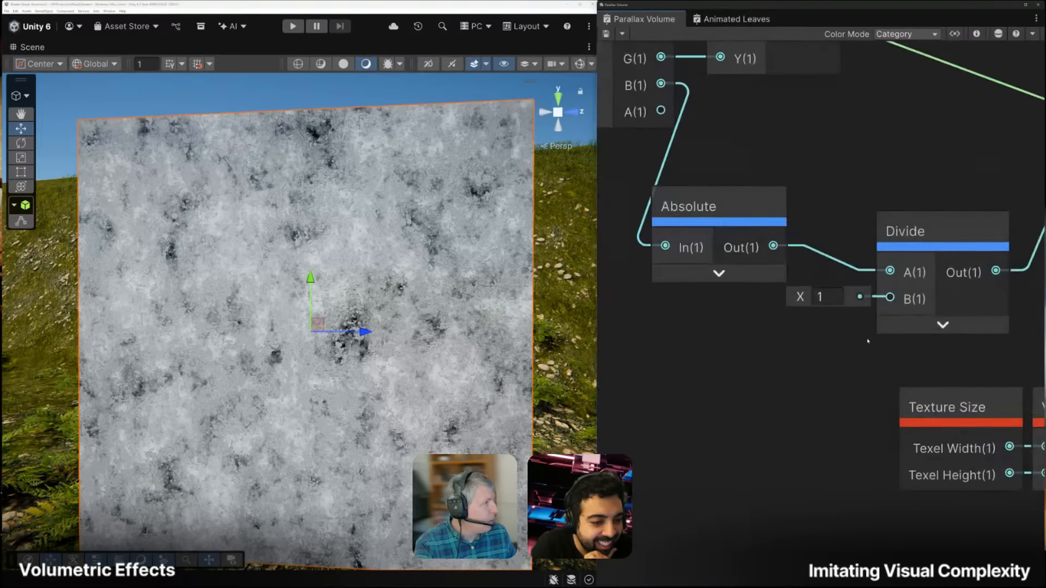
middle_click_drag(833, 331, 760, 353)
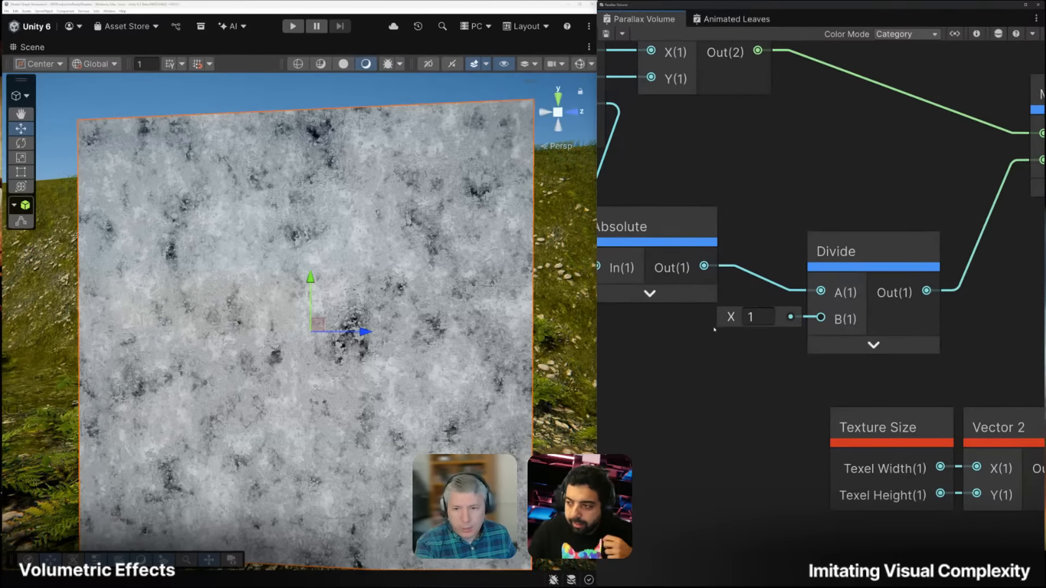
middle_click_drag(721, 373, 729, 373)
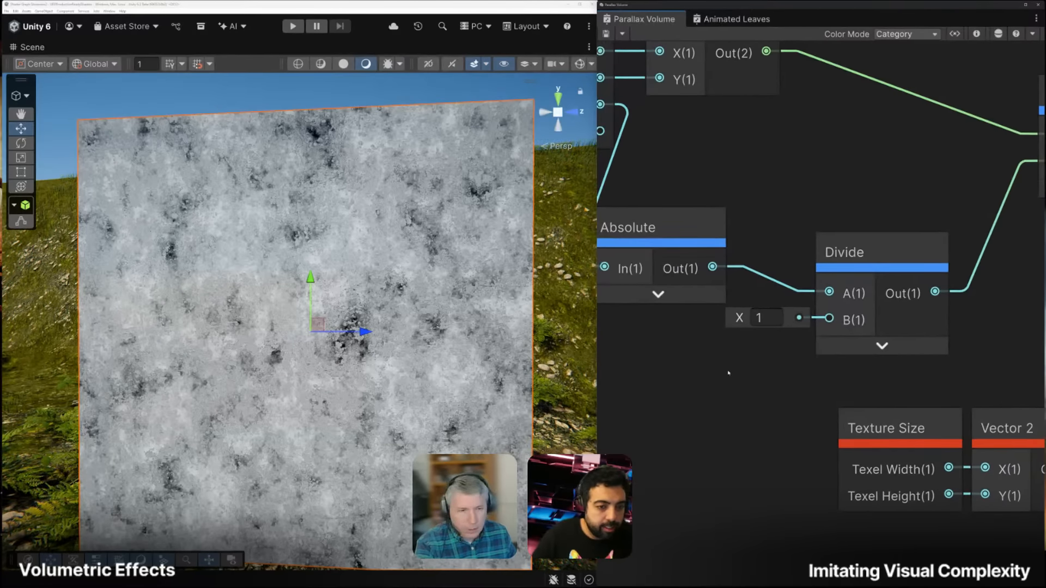
left_click_drag(712, 266, 829, 318)
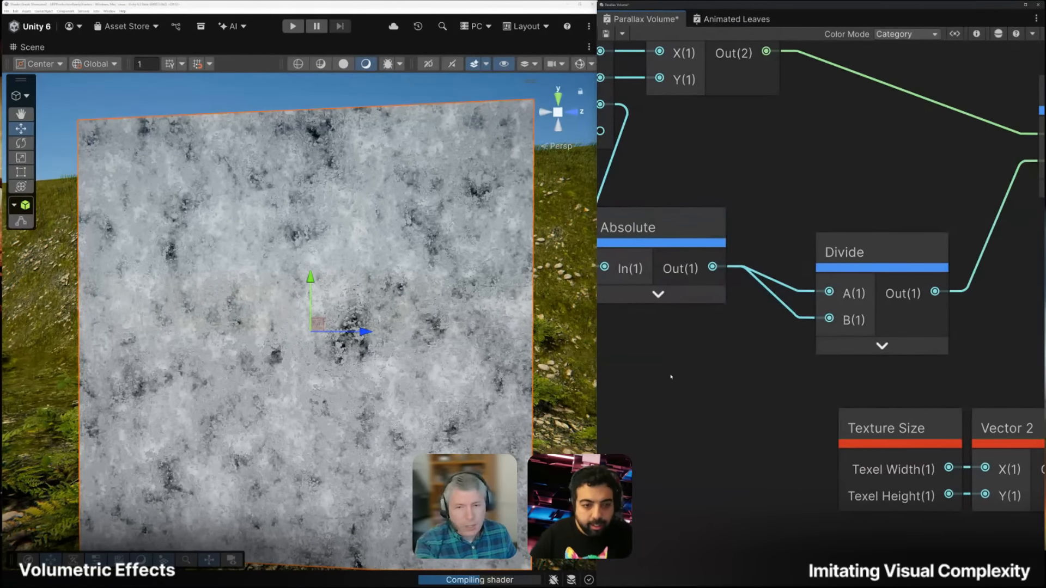
middle_click_drag(671, 376, 794, 344)
key("space")
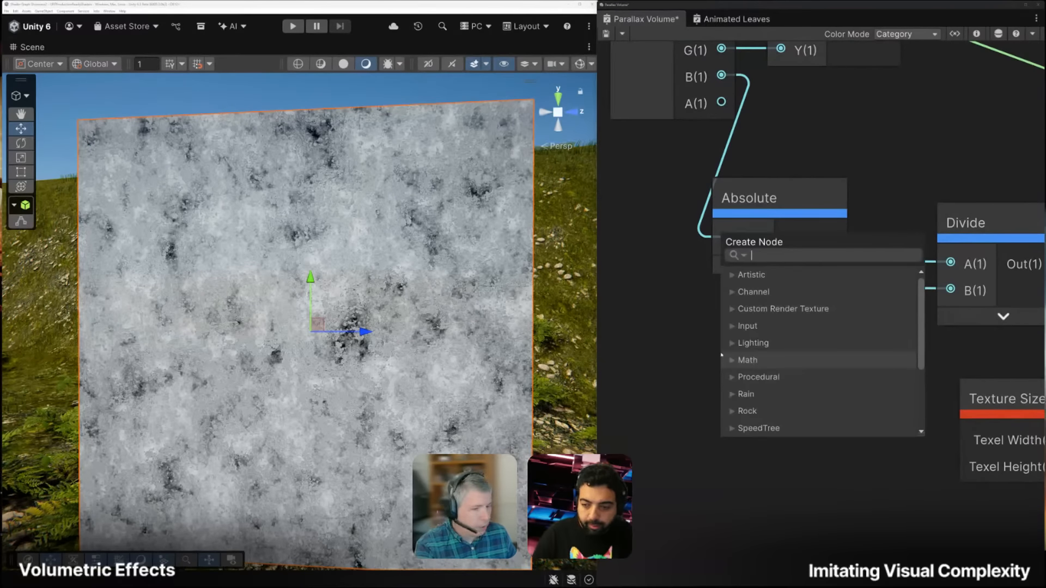
type("sample")
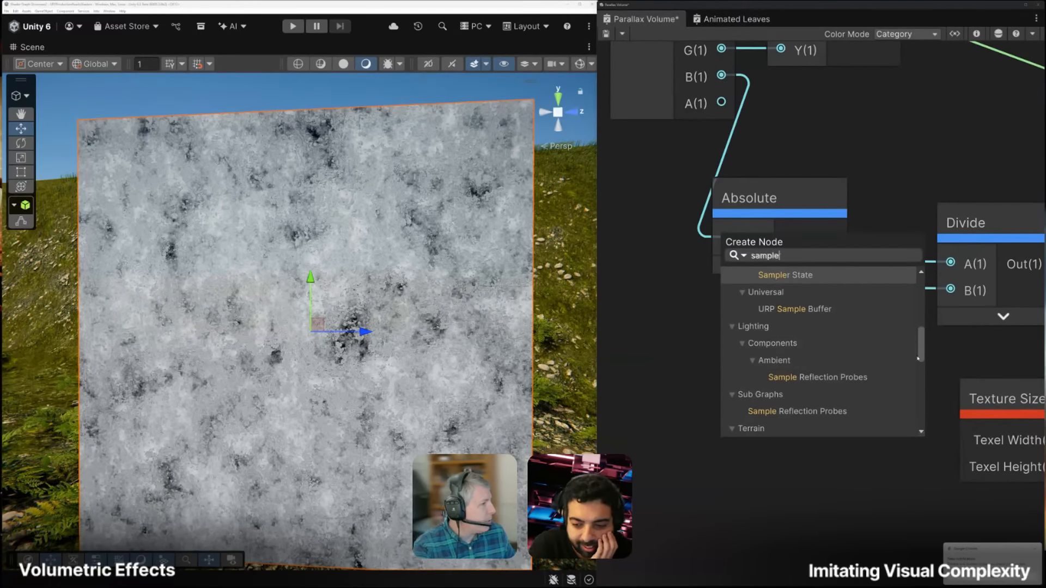
left_click_drag(920, 347, 920, 319)
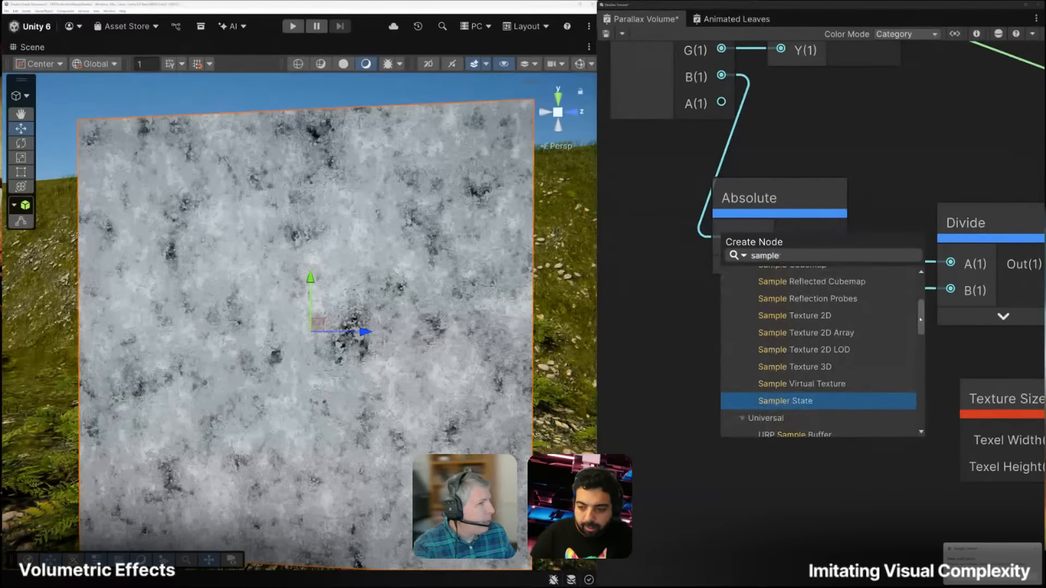
left_click_drag(248, 316, 322, 337, "alt")
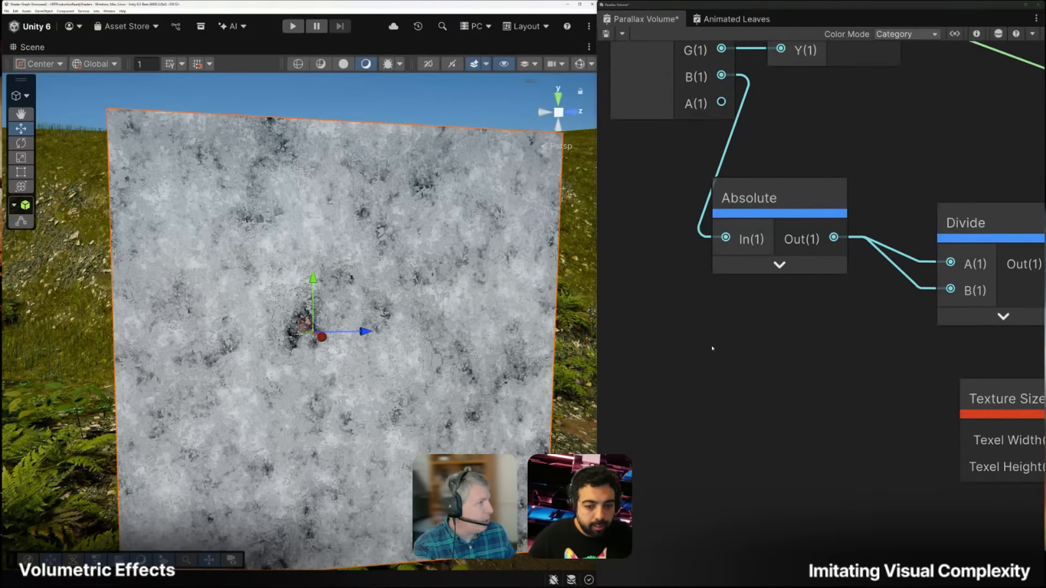
Add a Sample Texture 2D node and place it just below the Absolute node
key("space")
type("sample")
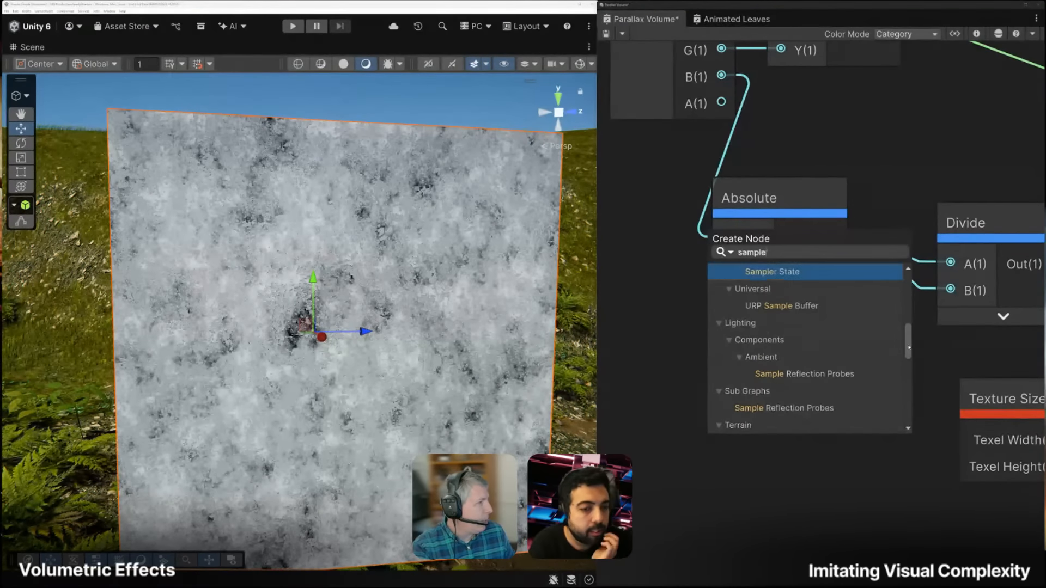
scroll(881, 317, "up", 5)
left_click(785, 314)
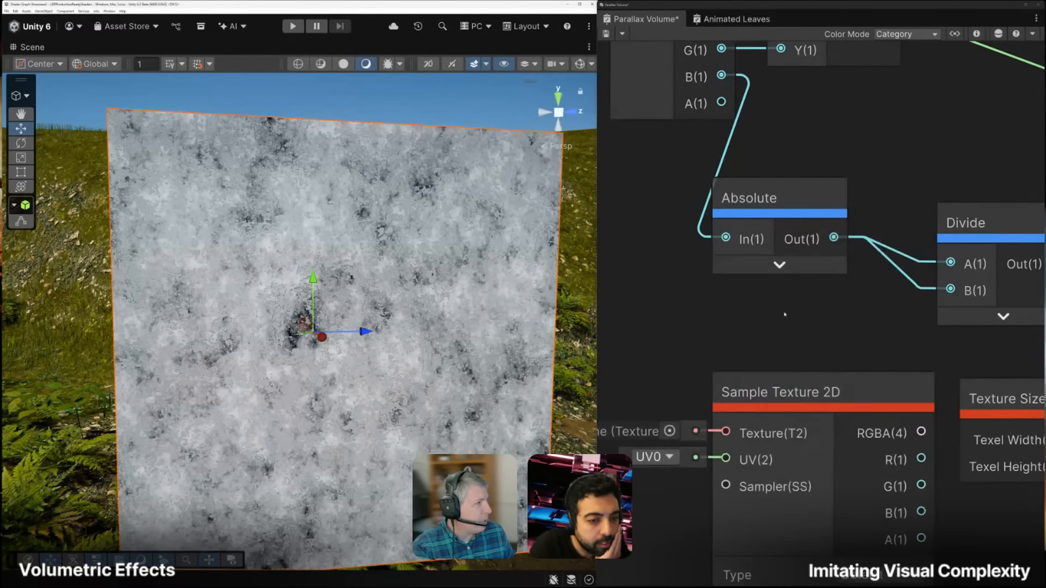
scroll(795, 308, "down", 5)
middle_click_drag(795, 308, 812, 285)
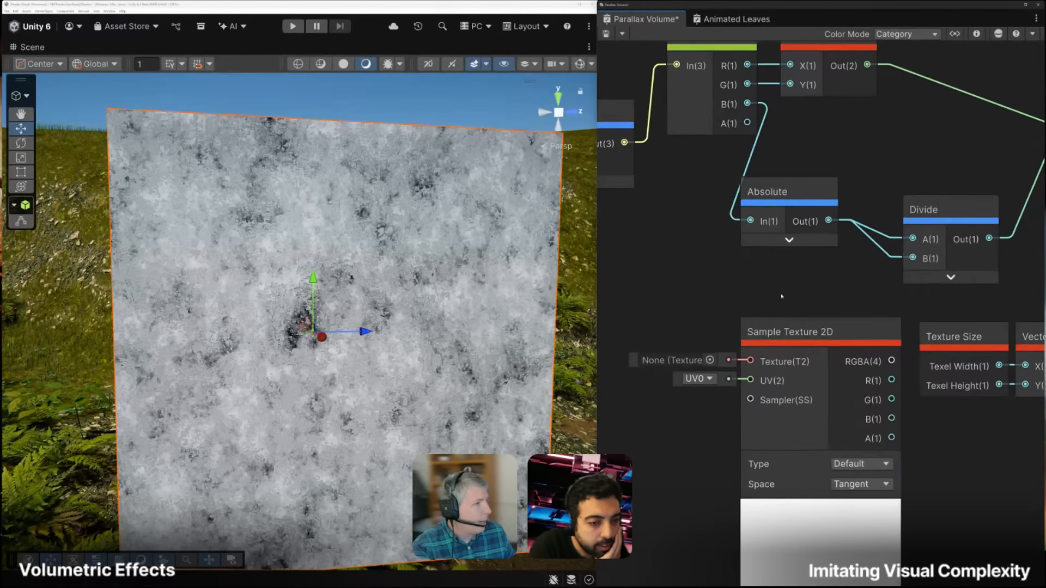
left_click_drag(779, 331, 762, 304)
Assign the noise texture to the new Sample Texture 2D node and move the node below Reflection
left_click(691, 334)
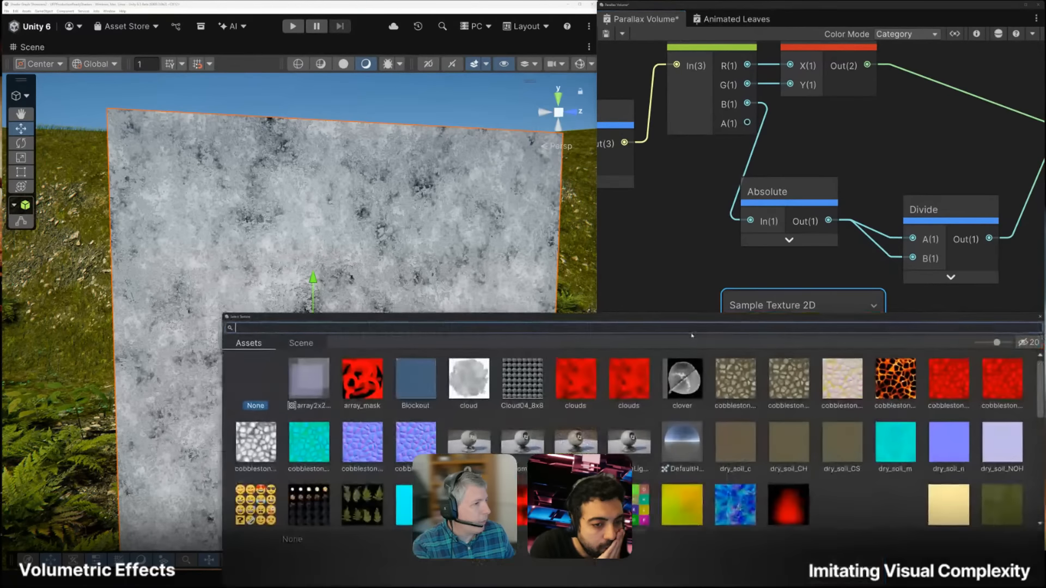
type("noise")
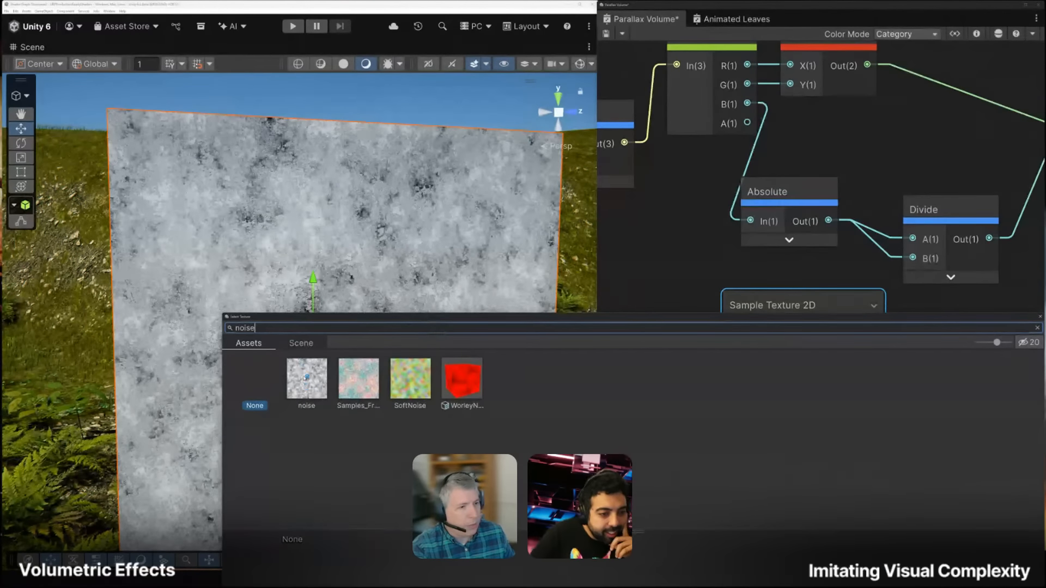
double_click(306, 378)
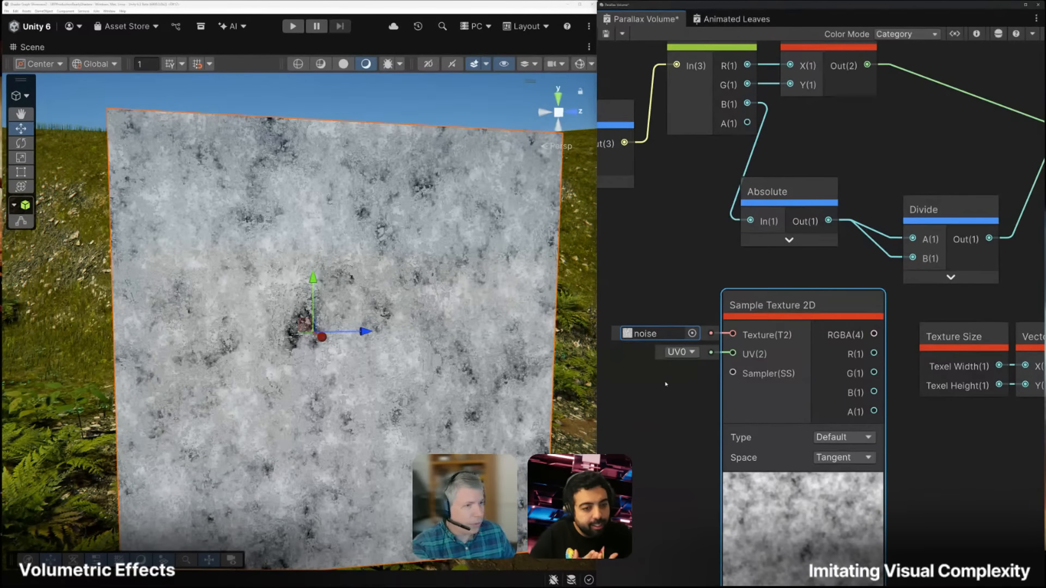
scroll(672, 382, "down", 3)
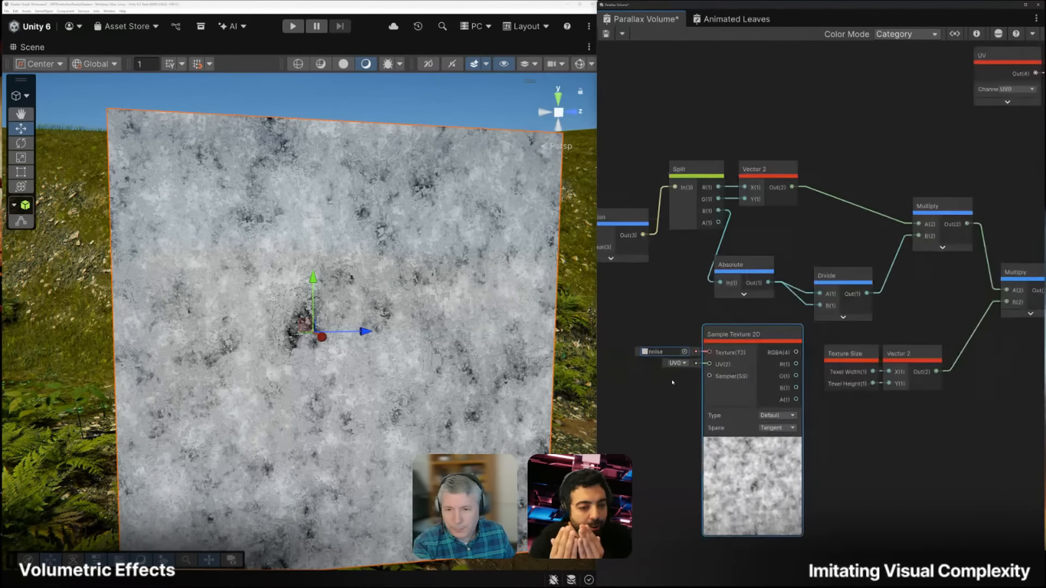
middle_click_drag(678, 387, 721, 378)
left_click_drag(806, 325, 705, 314)
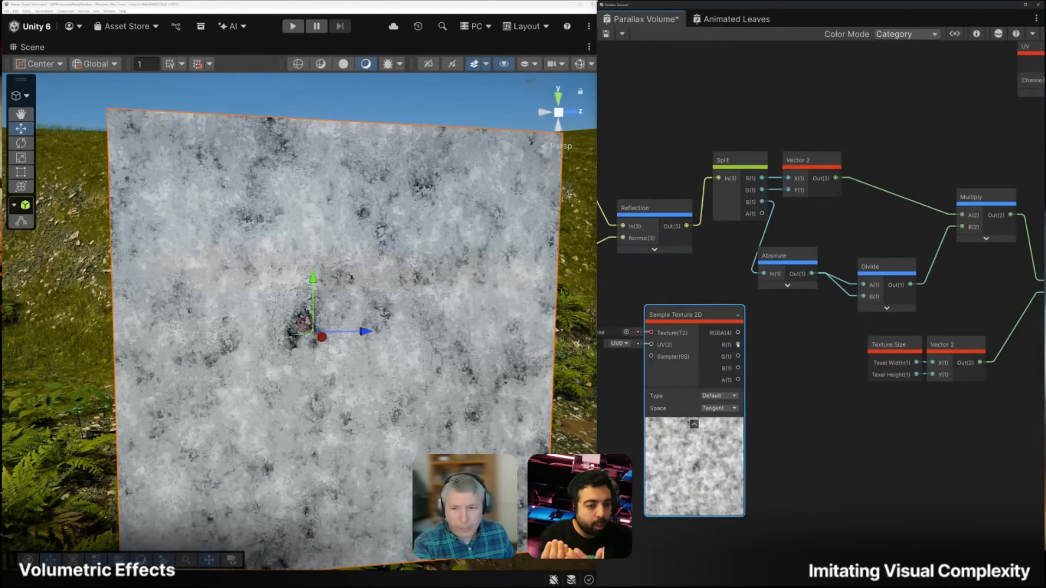
Create a Multiply node with the noise sample's R output feeding its A input, and space the two nodes apart
left_click_drag(737, 344, 765, 345)
type("mu")
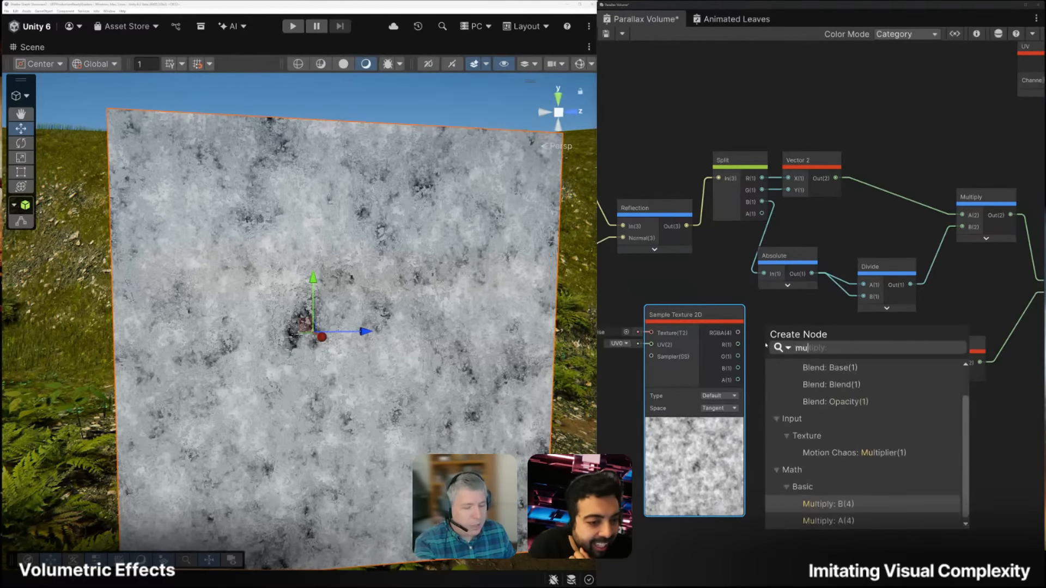
type("l")
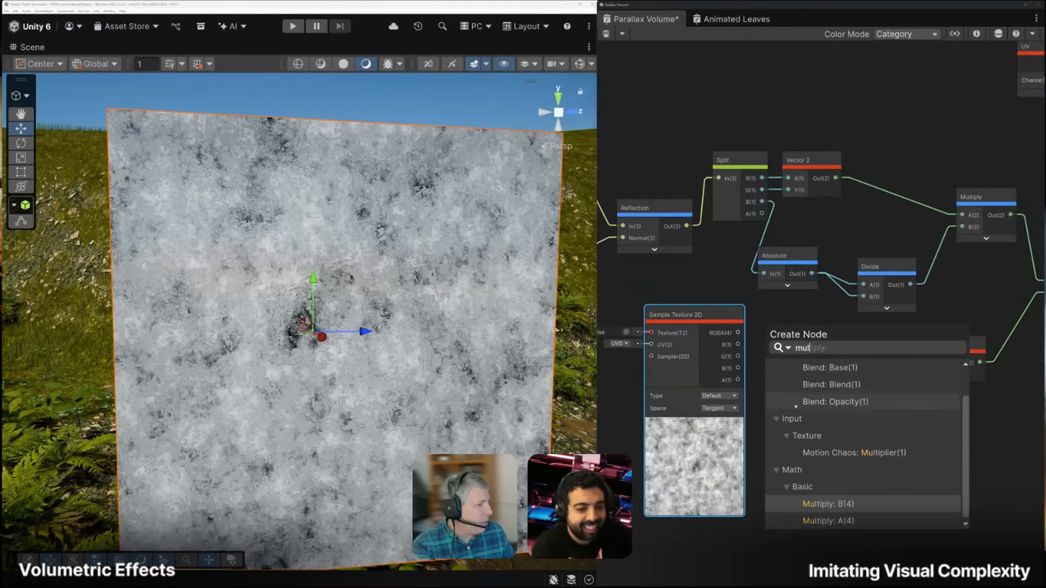
left_click(816, 504)
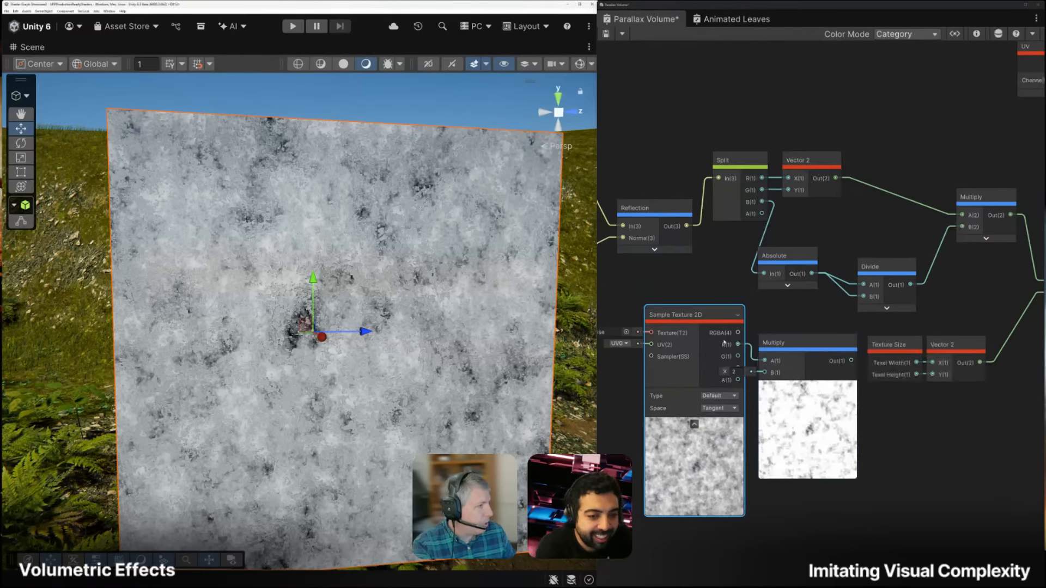
left_click_drag(699, 314, 663, 313)
left_click_drag(830, 350, 803, 334)
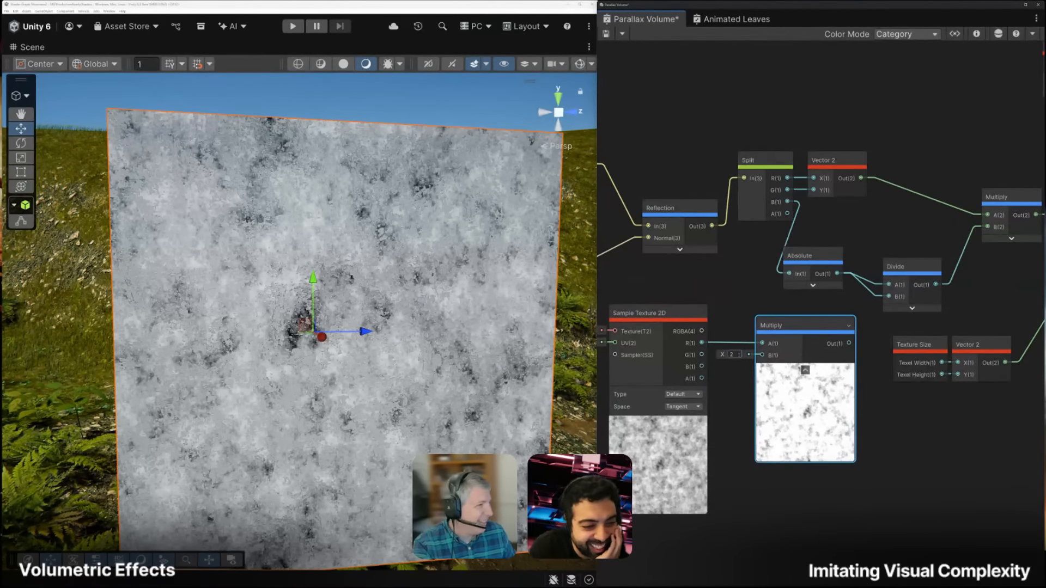
Set the B value of the noise sample's Multiply node to 1500
left_click(731, 354)
type("500")
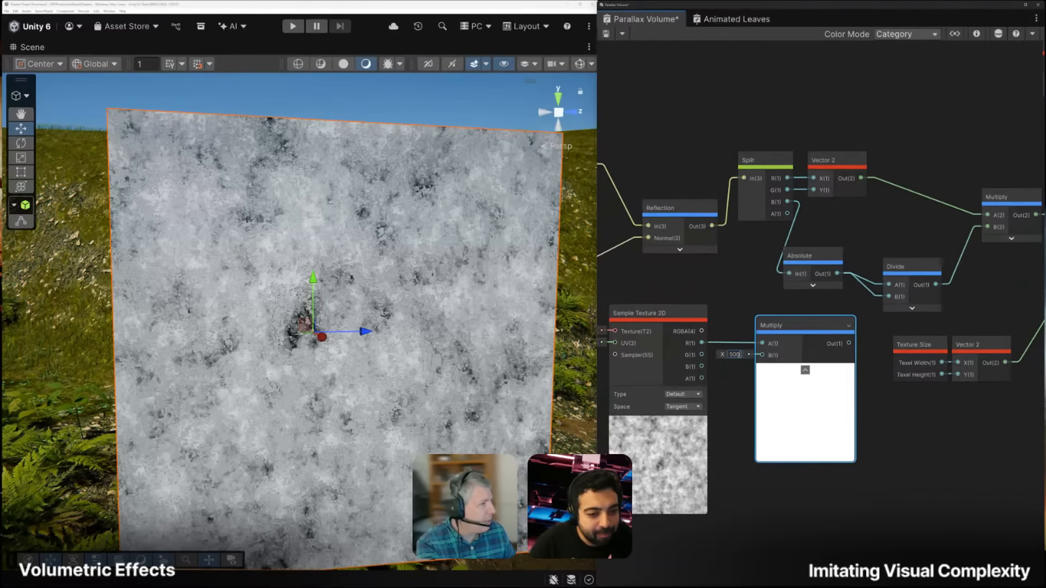
middle_click_drag(688, 294, 754, 236)
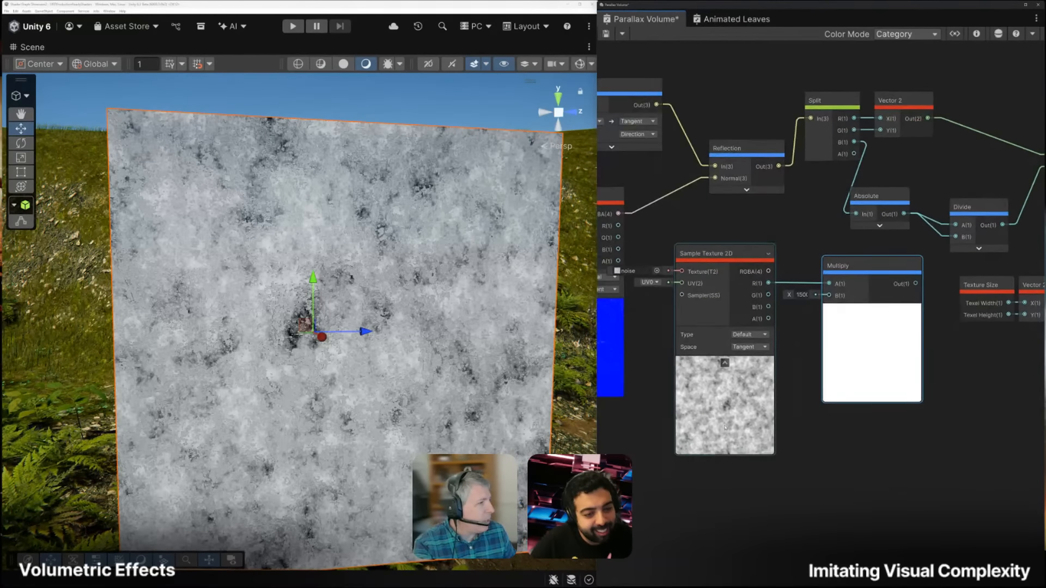
scroll(725, 422, "up", 5)
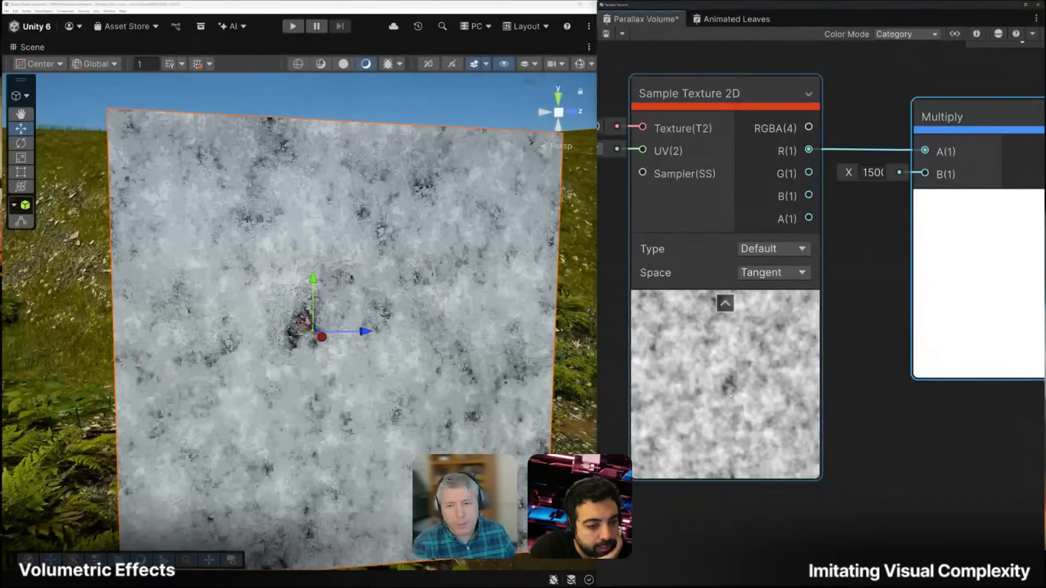
key("f")
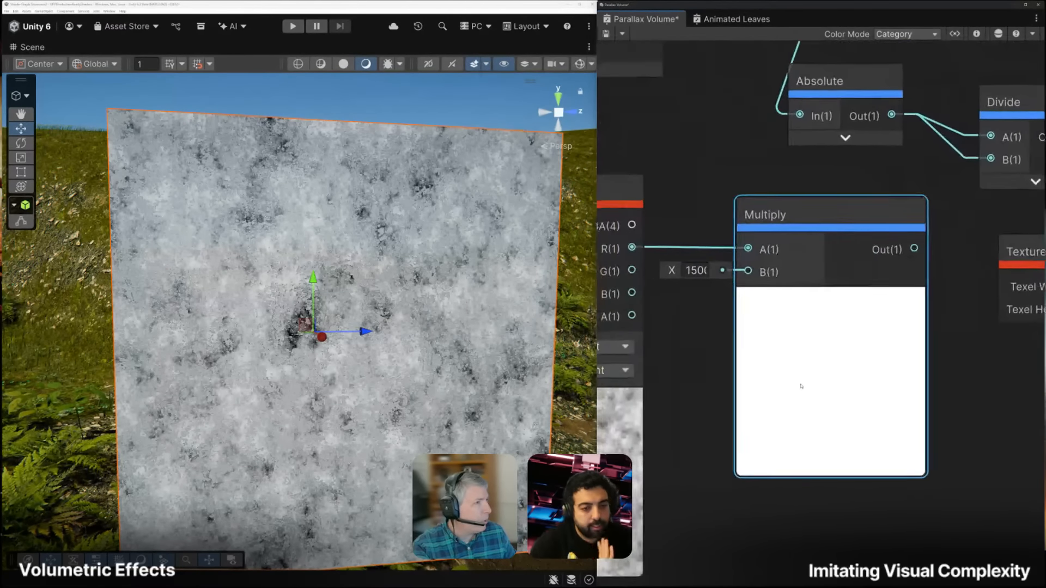
scroll(799, 377, "down", 4)
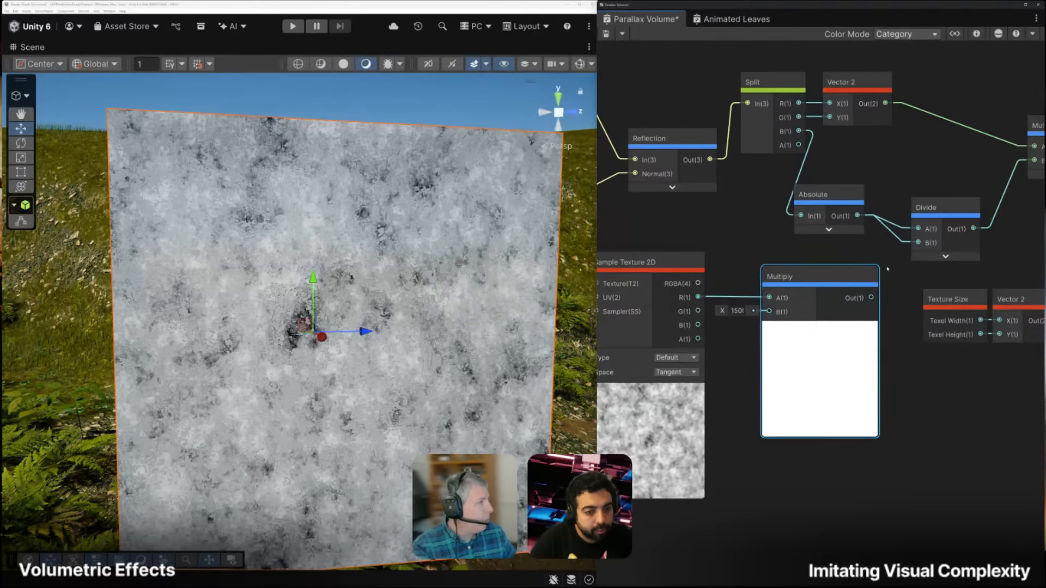
Connect the noise Multiply's Out to Divide's A input, collapse the Multiply preview, and save the graph
left_click_drag(871, 298, 905, 240)
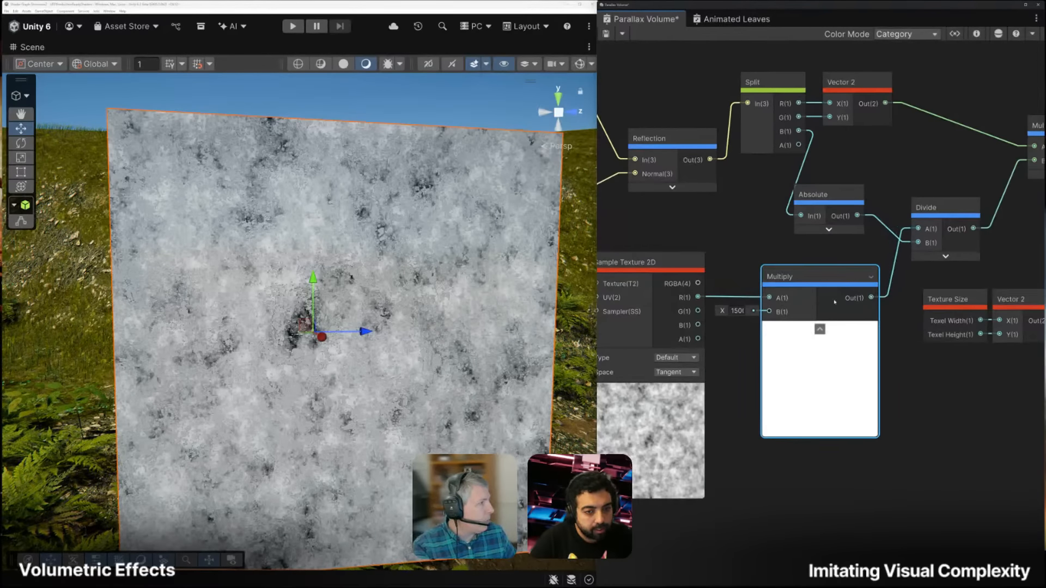
left_click(820, 329)
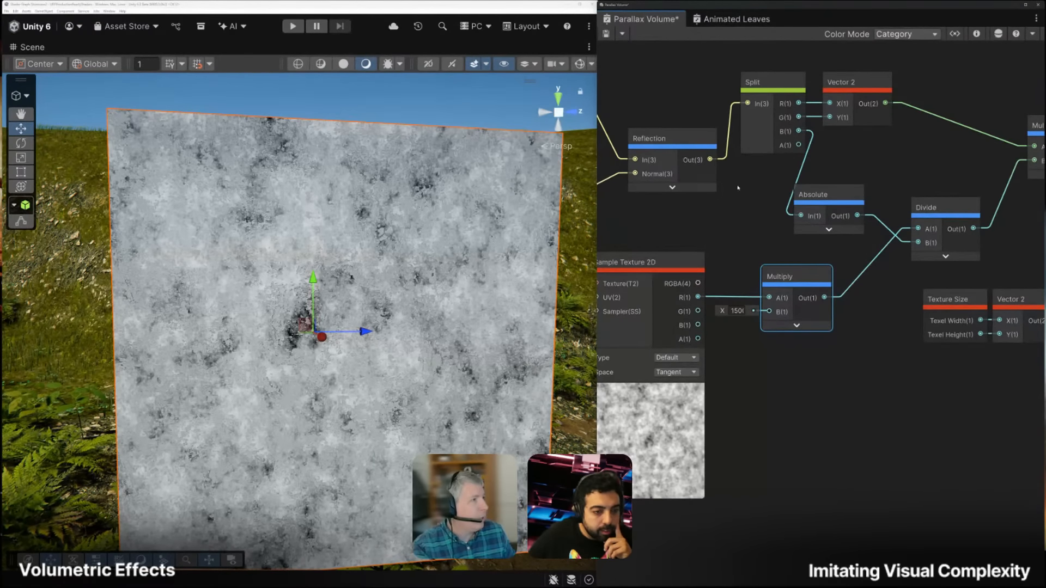
left_click(605, 33)
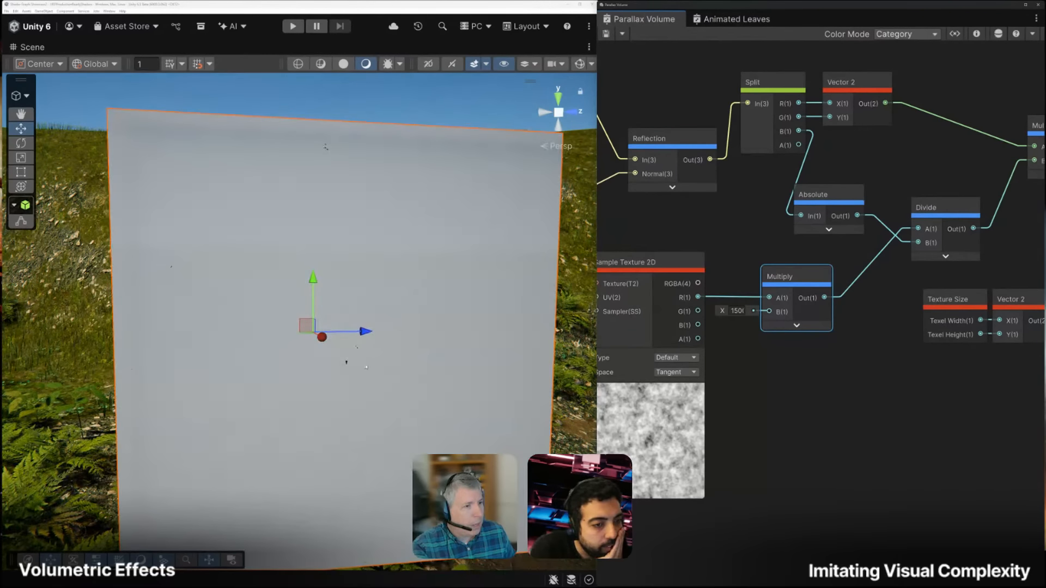
scroll(781, 241, "down", 2)
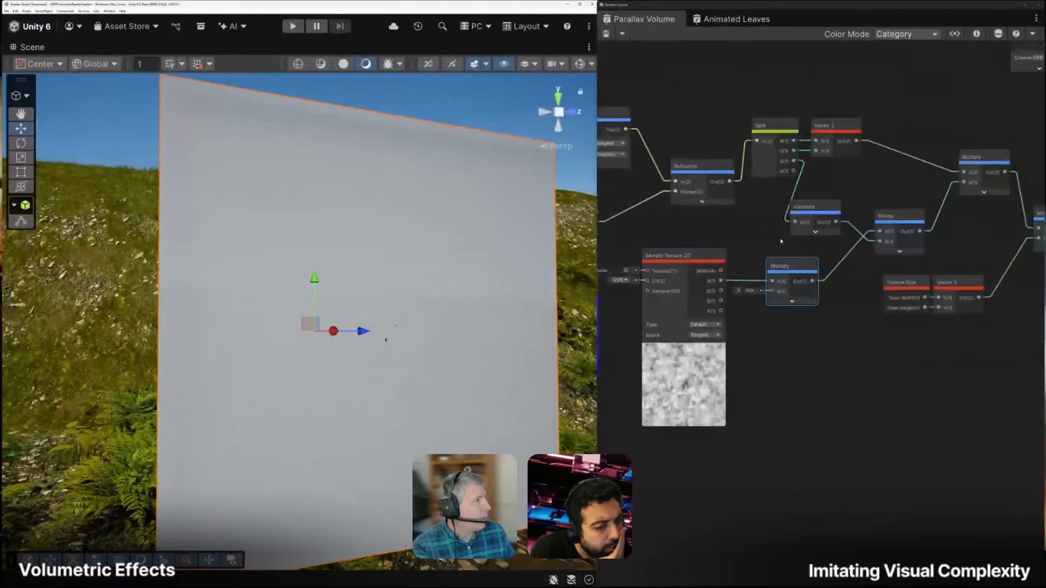
middle_click_drag(777, 208, 758, 263)
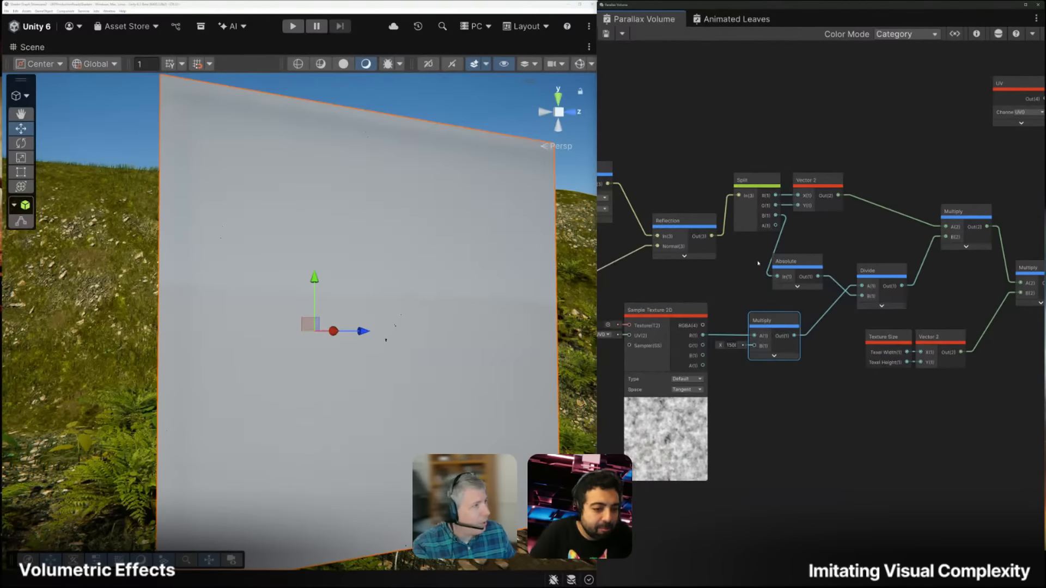
middle_click_drag(758, 263, 759, 267)
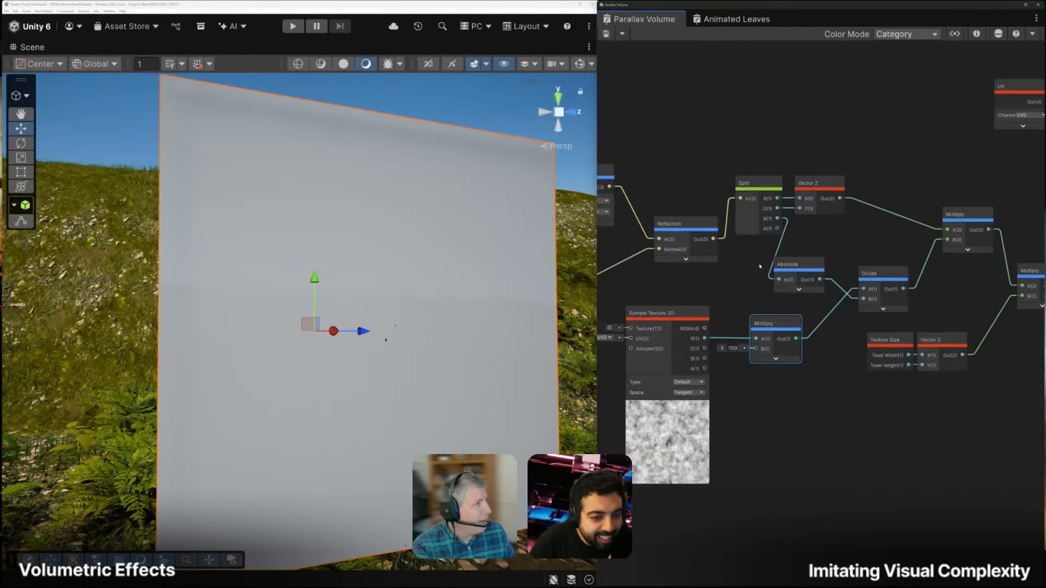
Swap the Divide inputs so Absolute feeds A and the noise Multiply feeds B, then save and inspect the cube
left_click(777, 185)
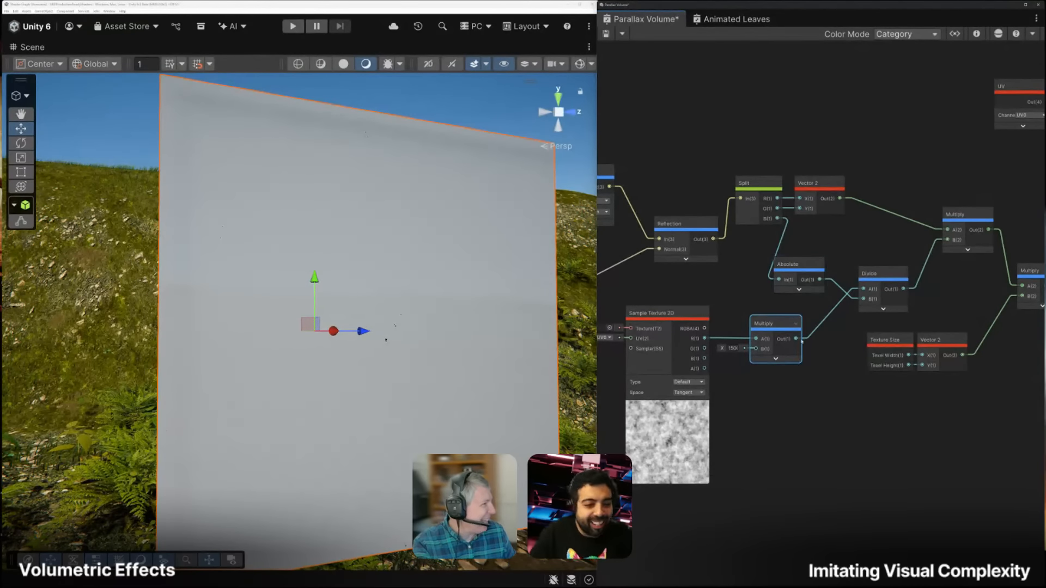
left_click_drag(795, 339, 863, 289)
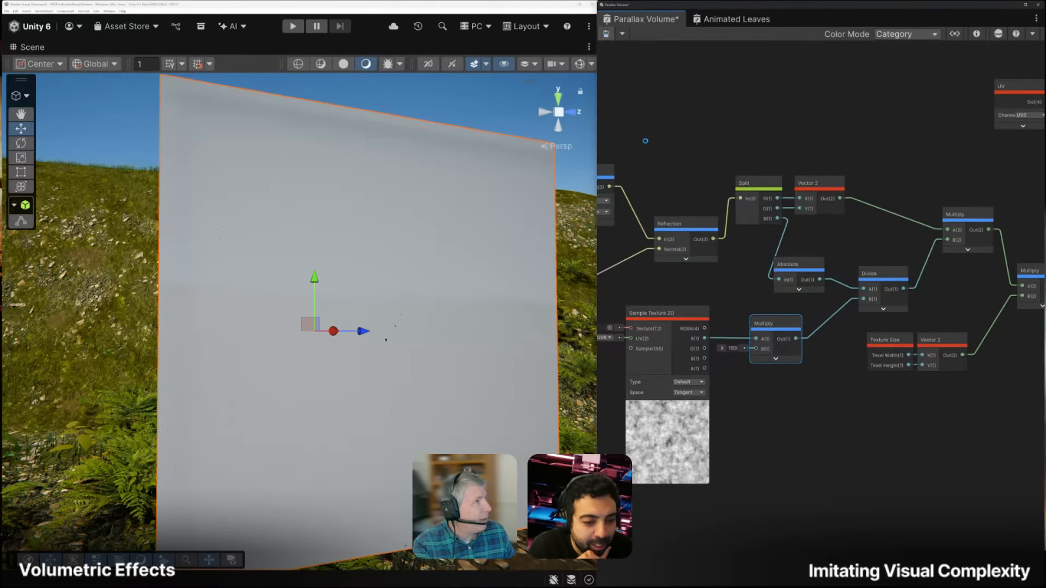
key("ctrl+s")
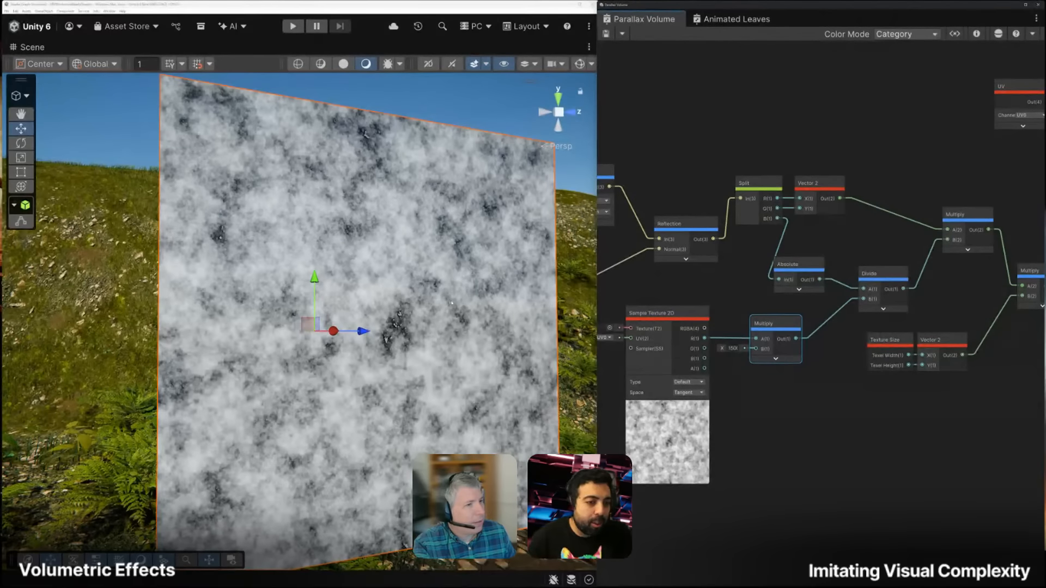
left_click_drag(452, 302, 427, 314, "alt")
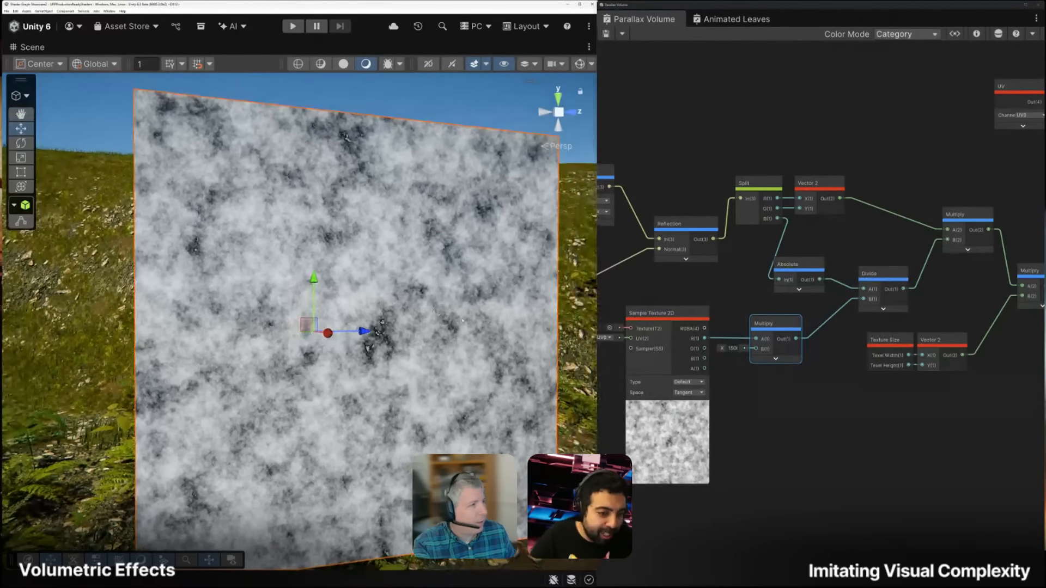
Set the noise Multiply's B value to 1, save the graph, and inspect the parallax on the cube
left_click(731, 306)
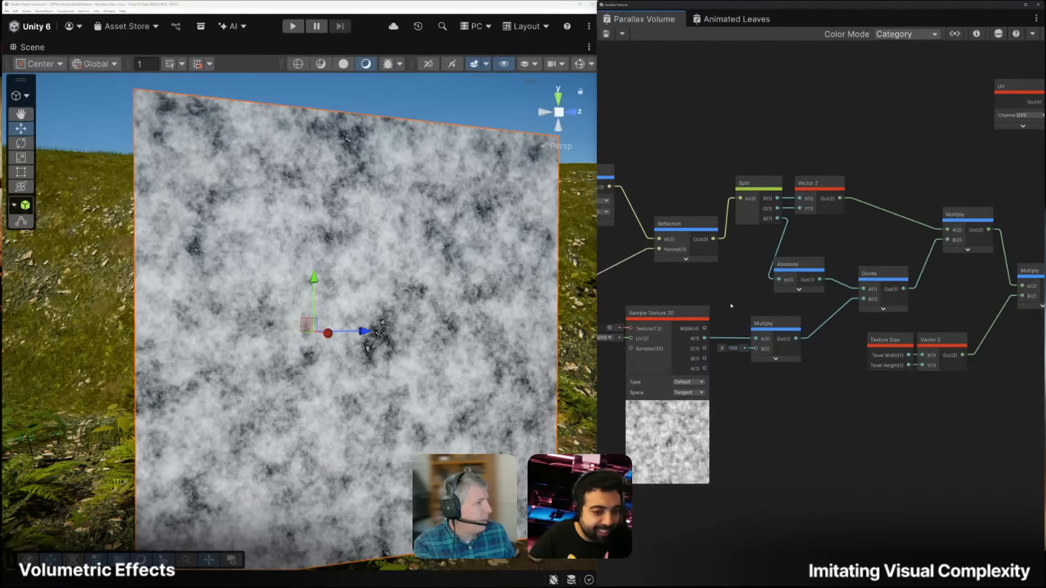
left_click(733, 348)
type("1")
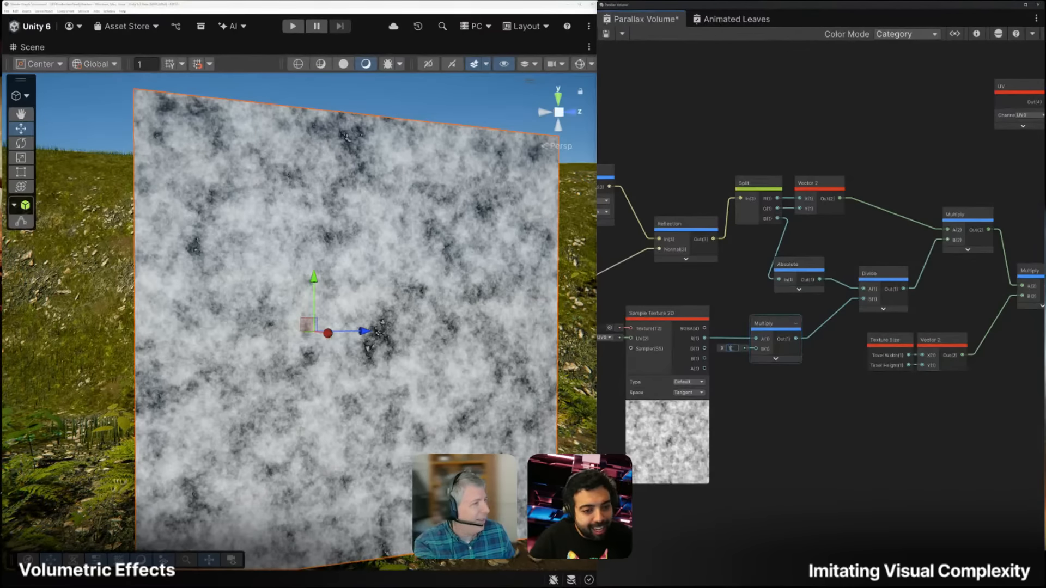
left_click(743, 299)
left_click(606, 33)
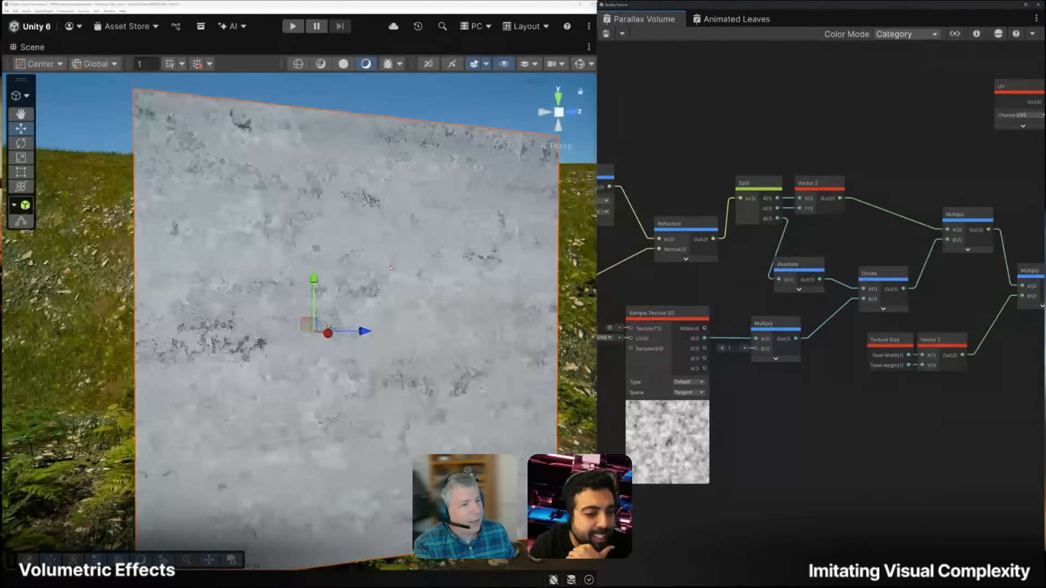
left_click_drag(376, 293, 346, 292, "alt")
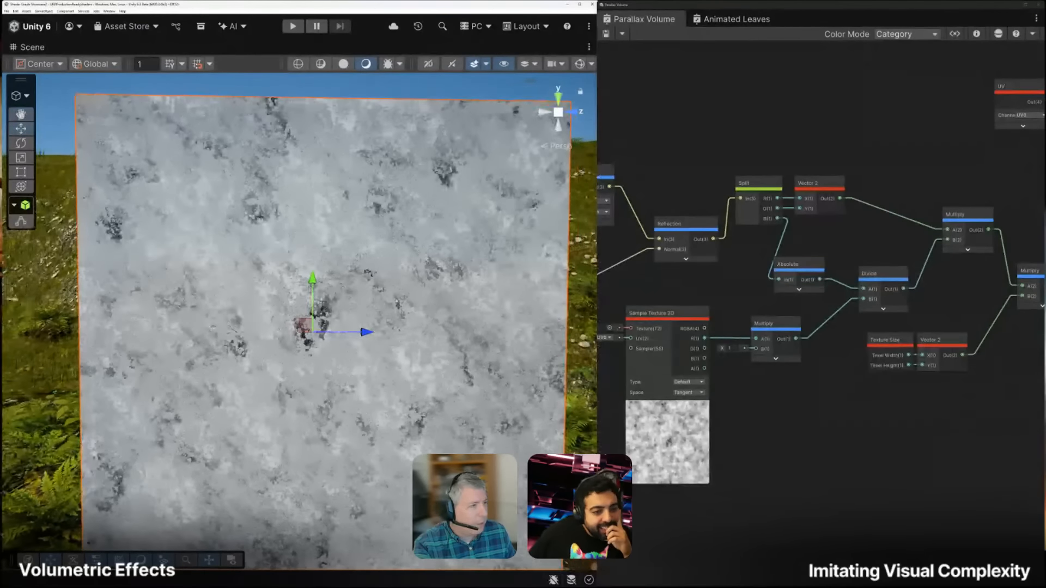
Set the noise Multiply's B value to 100, save the graph, and inspect the noise on the cube
left_click(730, 347)
type("100")
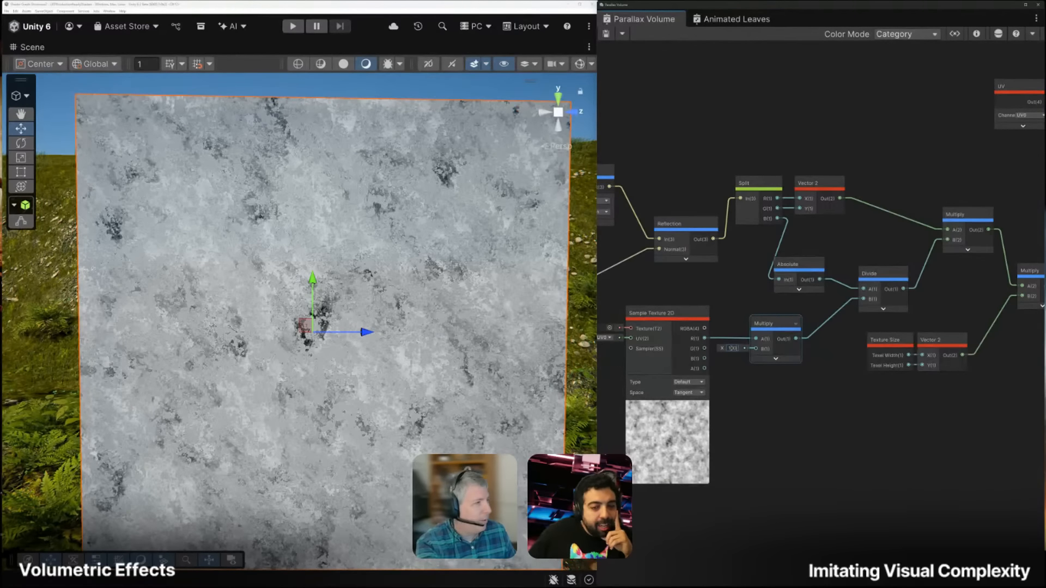
left_click(657, 98)
left_click(605, 34)
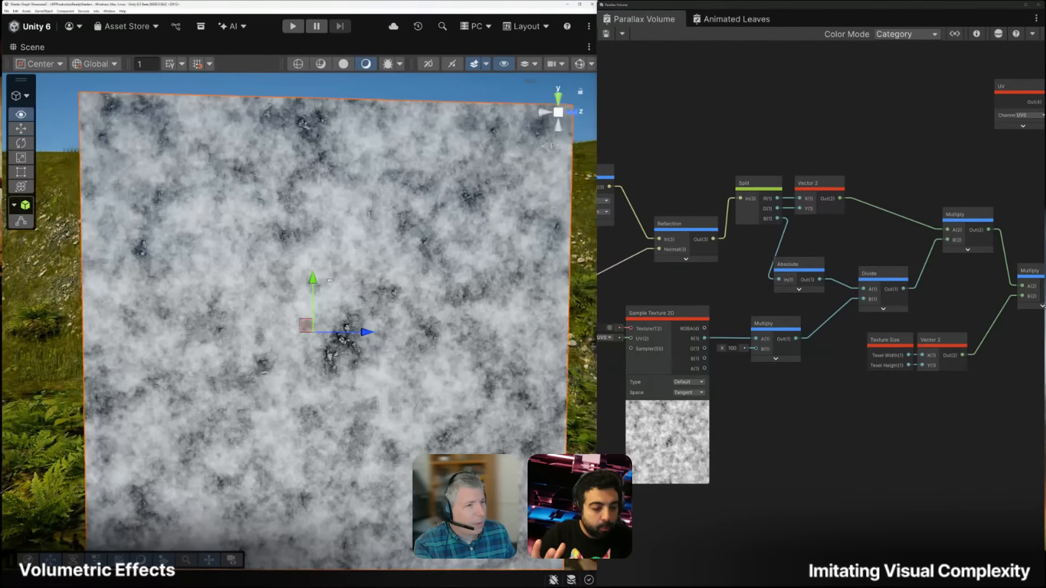
left_click_drag(298, 271, 324, 273, "alt")
Set the noise Multiply's B value to 10
left_click(733, 348)
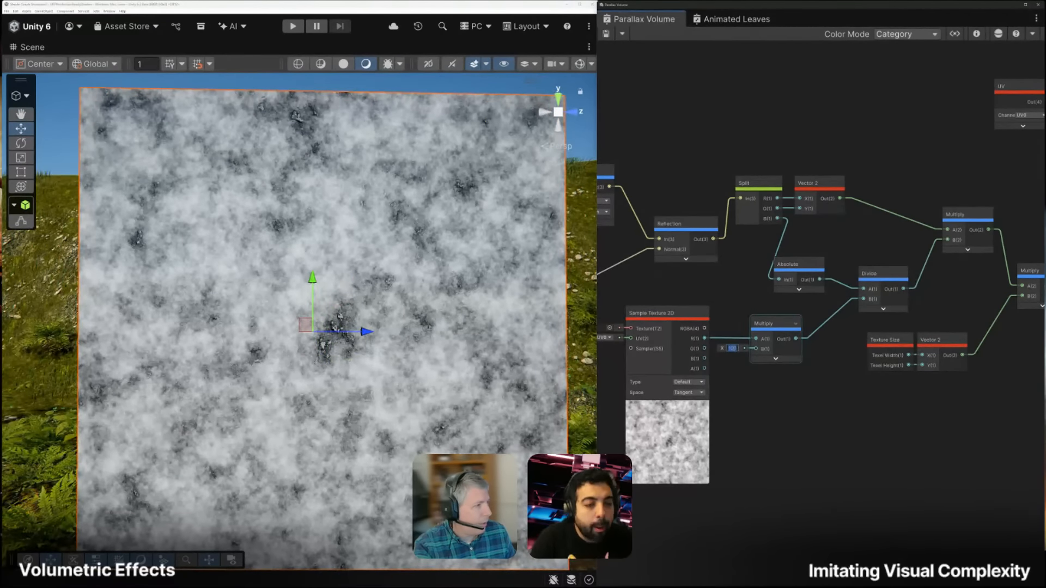
type("10")
left_click(699, 196)
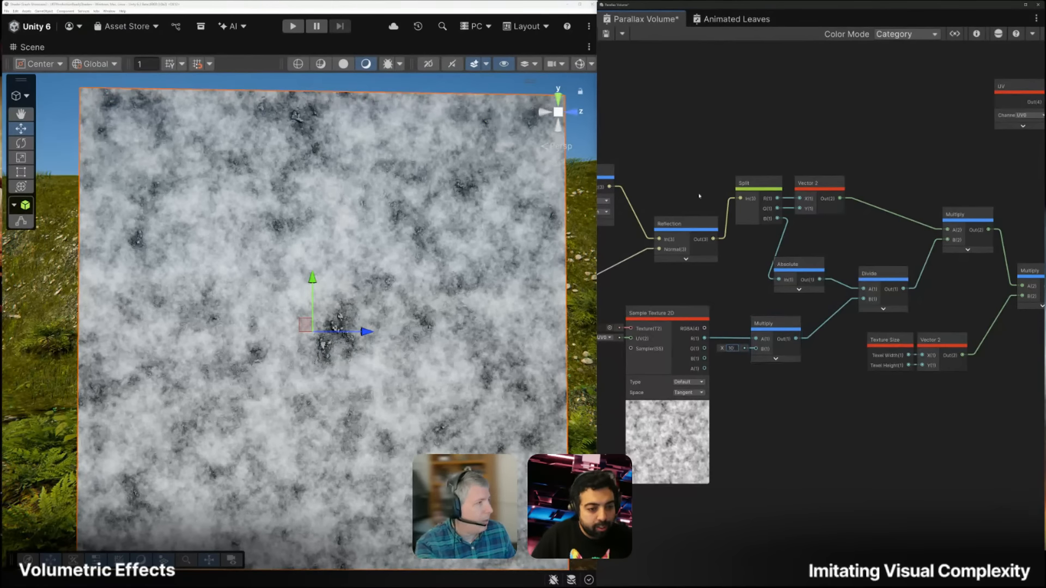
Save the shader graph and inspect the noise parallax on the cube from several angles
left_click(606, 34)
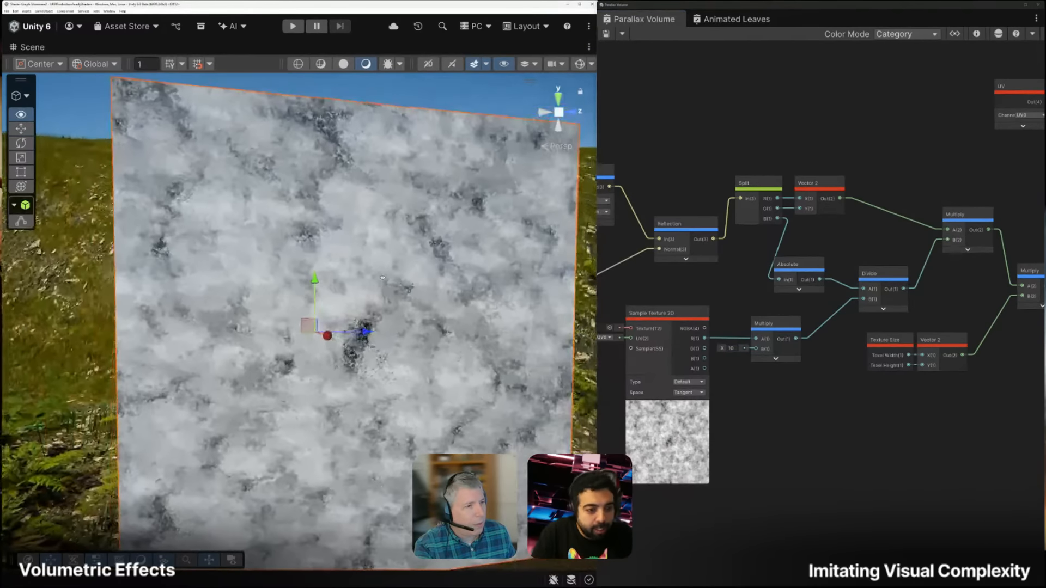
left_click_drag(382, 278, 422, 259, "alt")
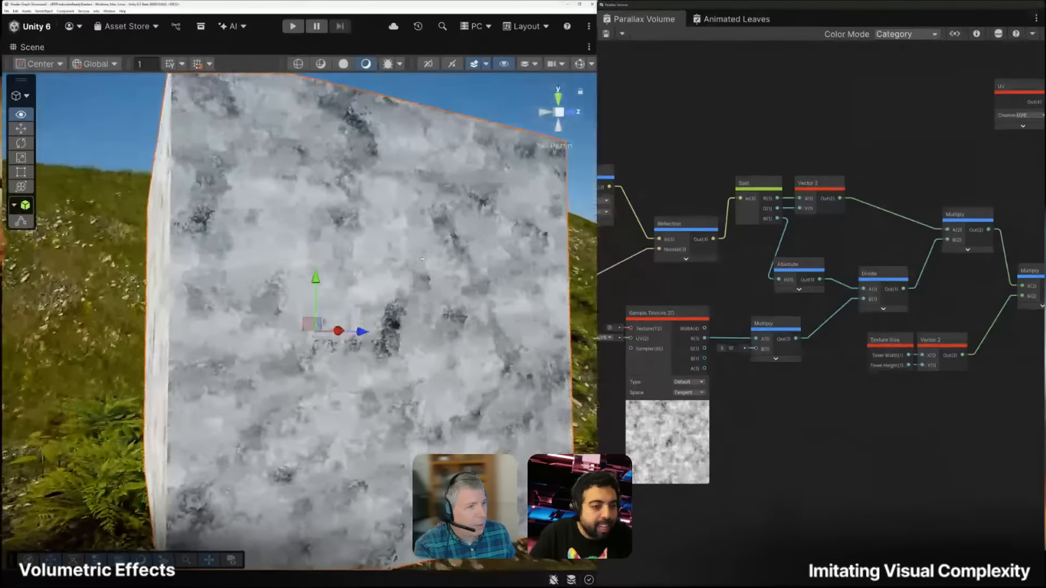
left_click_drag(353, 232, 286, 249, "alt")
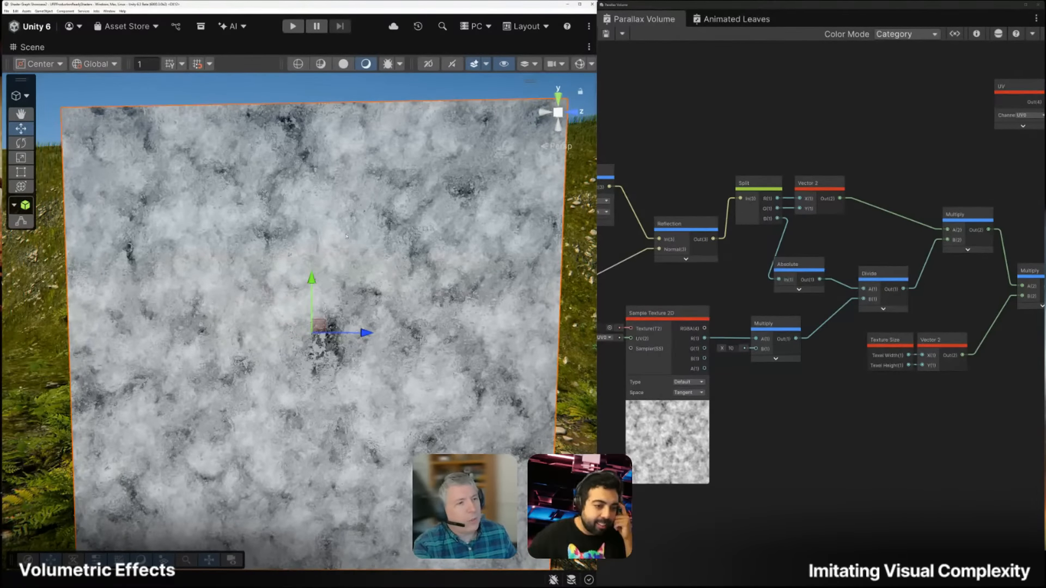
left_click_drag(322, 254, 327, 235, "alt")
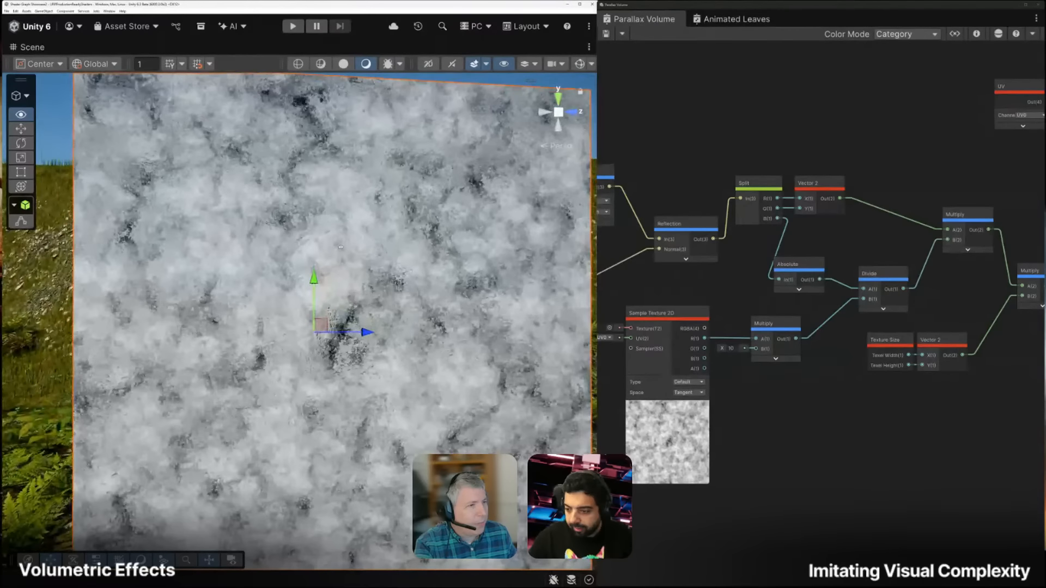
scroll(651, 444, "up", 5)
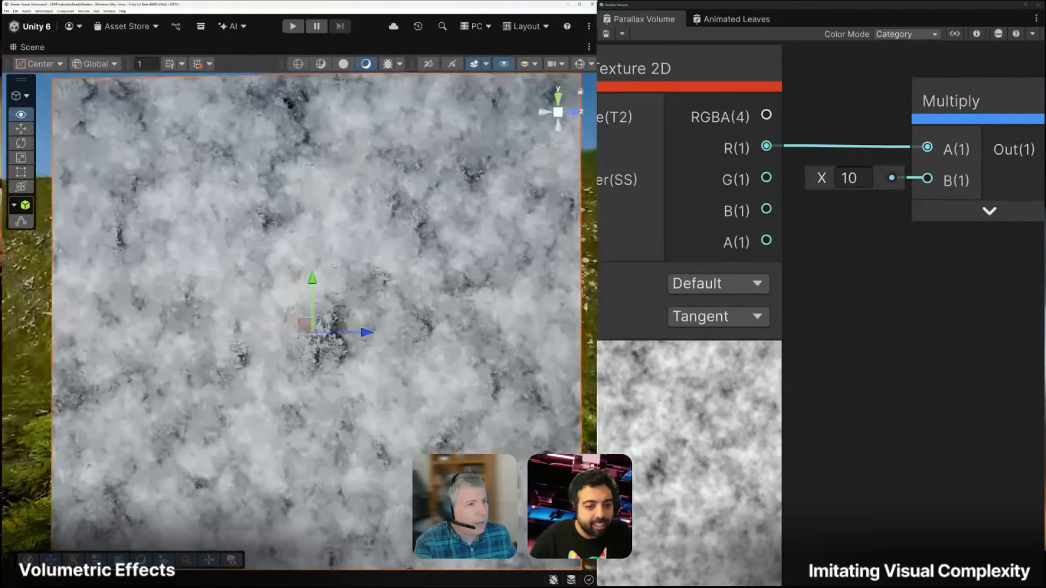
left_click_drag(331, 253, 262, 310, "alt")
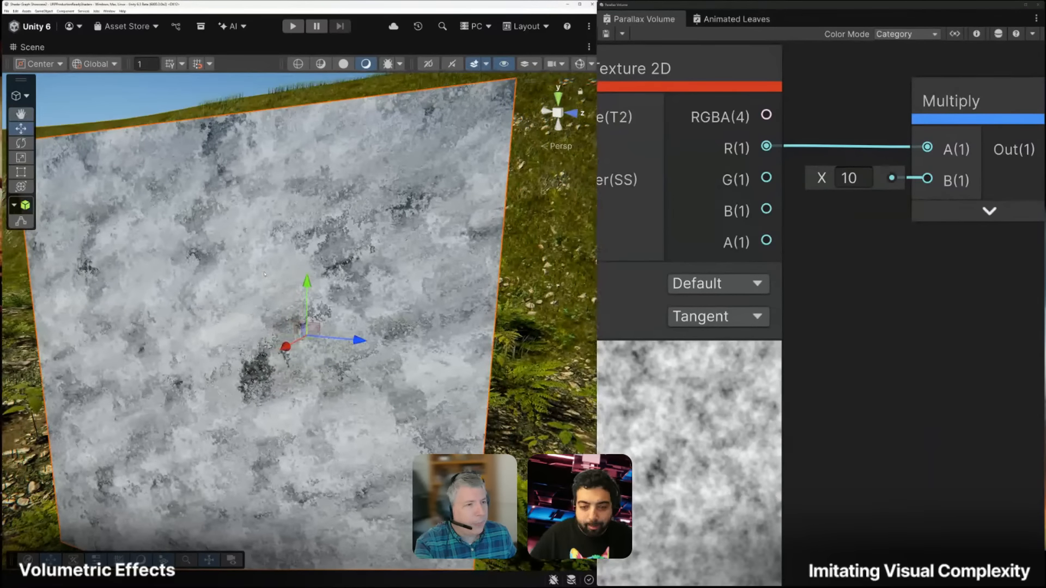
Review the graph's noise sampling and Camera direction nodes, and compare them with the effect on the cube
scroll(265, 274, "down", 5)
left_click_drag(266, 274, 298, 294, "alt")
scroll(406, 311, "up", 7)
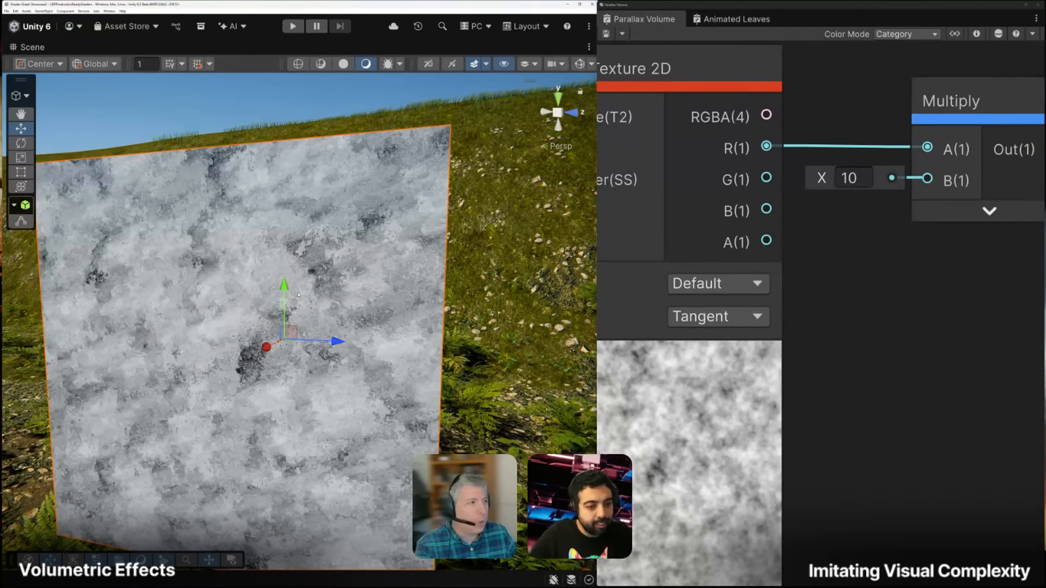
scroll(829, 282, "down", 5)
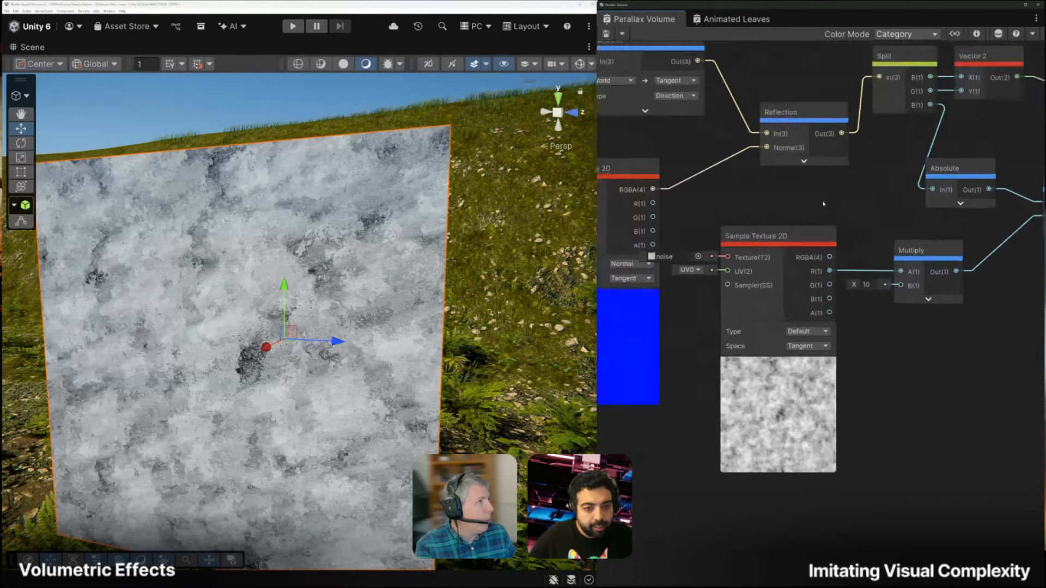
scroll(830, 283, "down", 4)
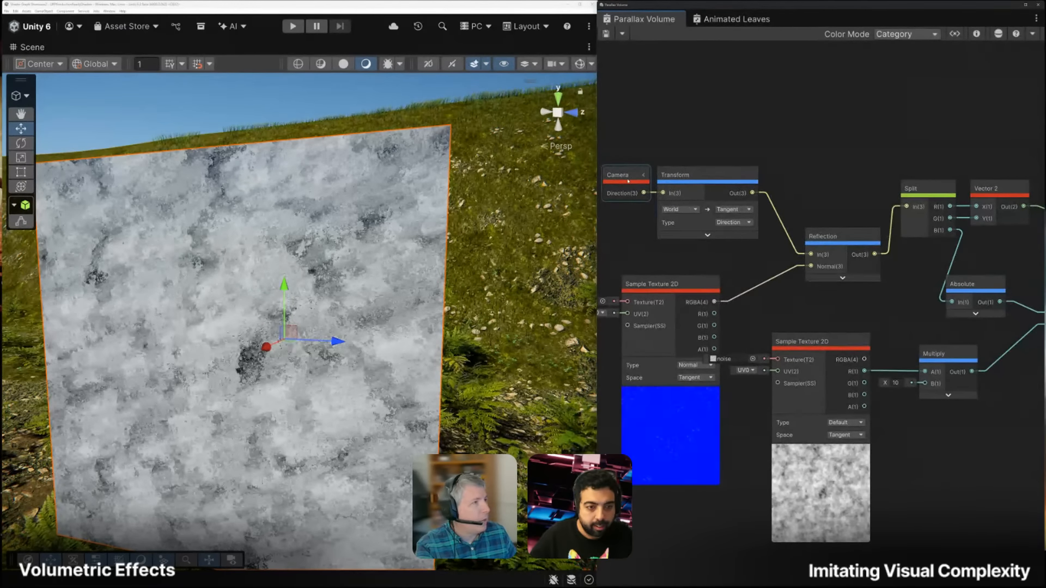
left_click(628, 181)
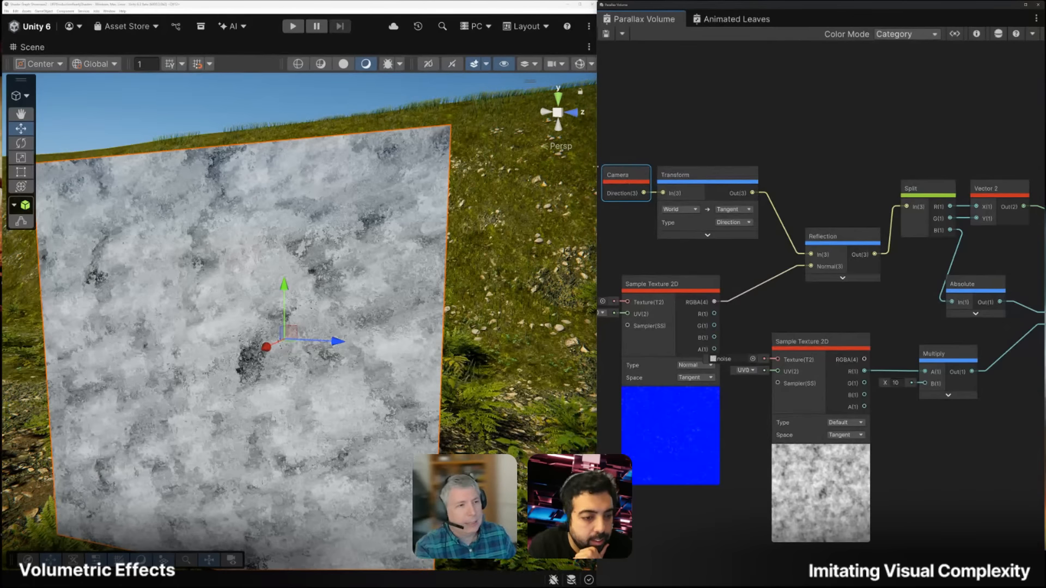
left_click_drag(202, 339, 299, 286, "alt")
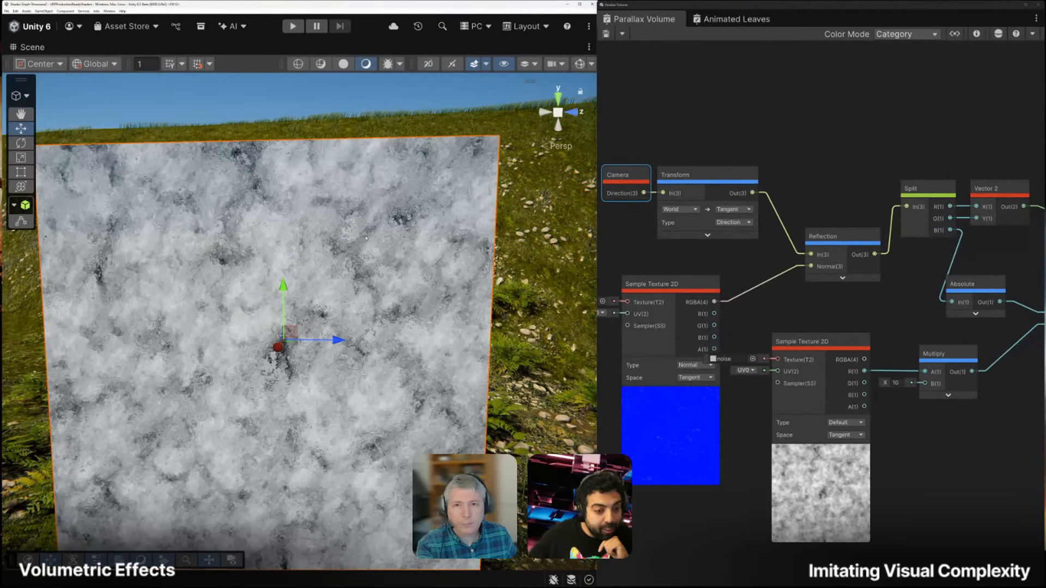
Travel across the scene to the Miscellaneous sample display and frame the blue sphere
right_click_drag(371, 240, 20, 226)
key("w")
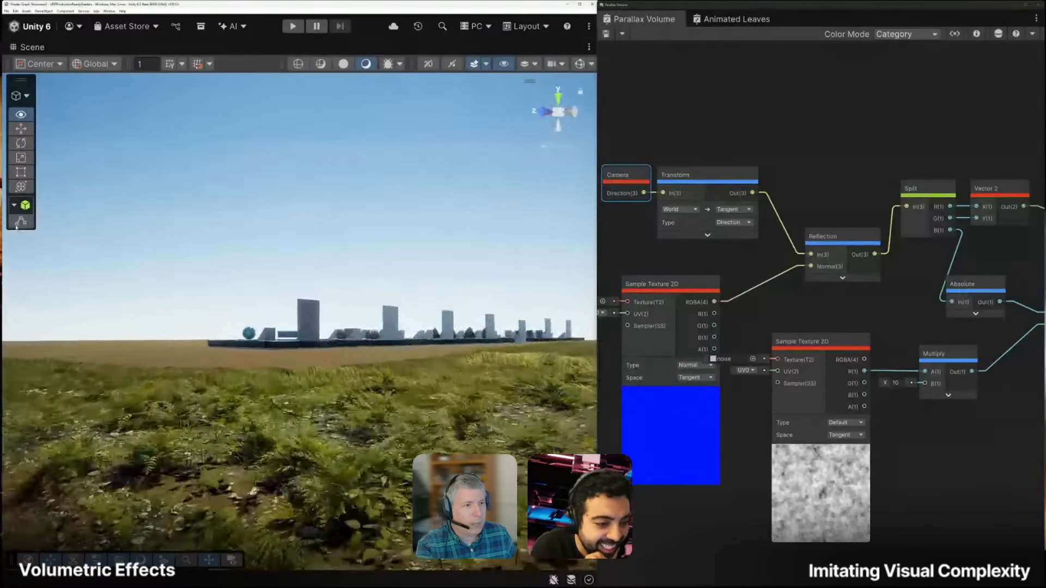
left_click(319, 303)
key("f")
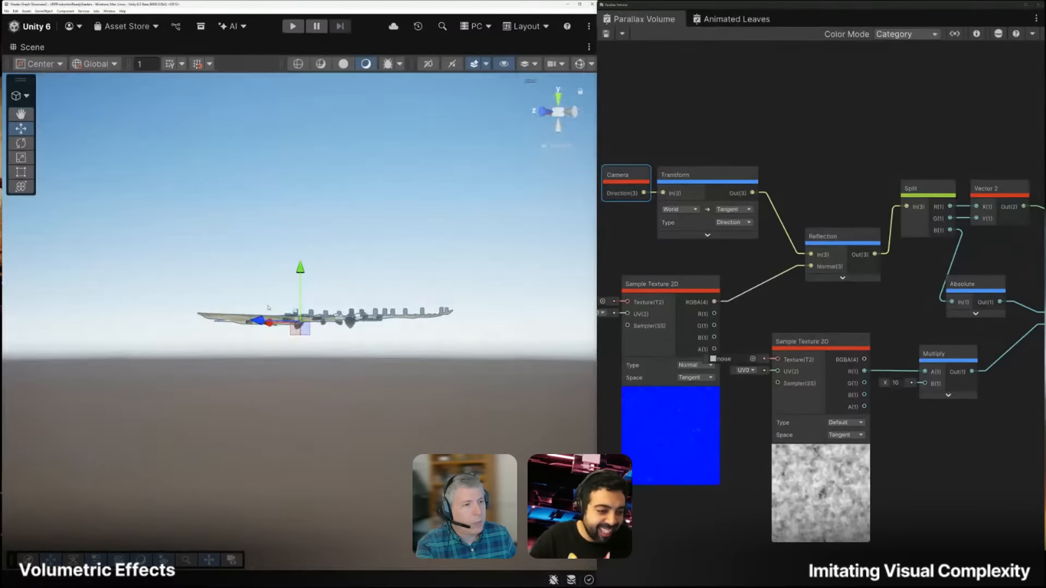
scroll(323, 297, "up", 8)
scroll(323, 297, "up", 6)
left_click_drag(323, 297, 451, 329, "alt")
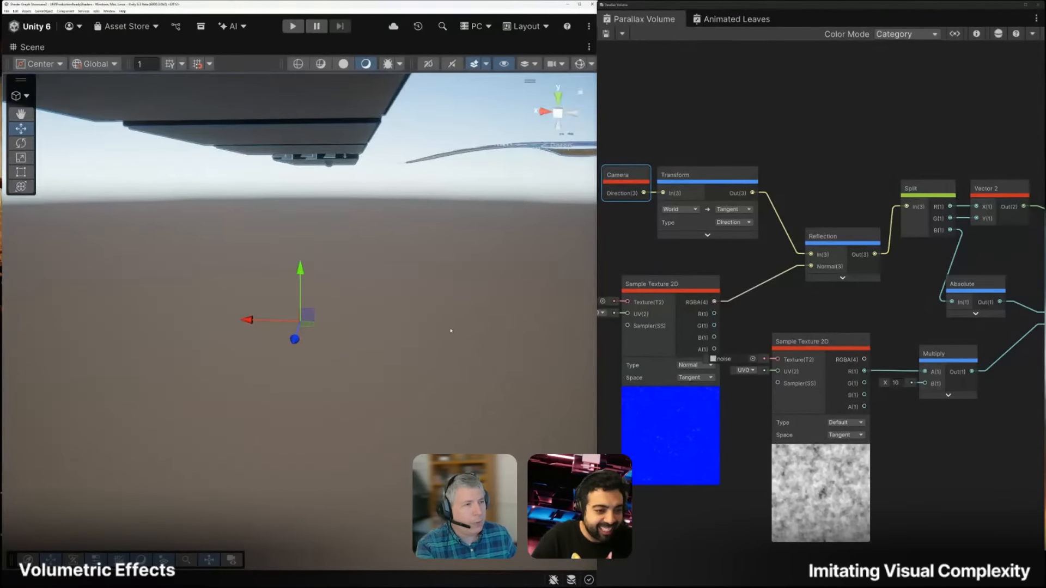
mouse_move(451, 329)
right_mouse_down()
mouse_move(452, 410)
mouse_move(450, 343)
right_mouse_up()
key("s")
key("a")
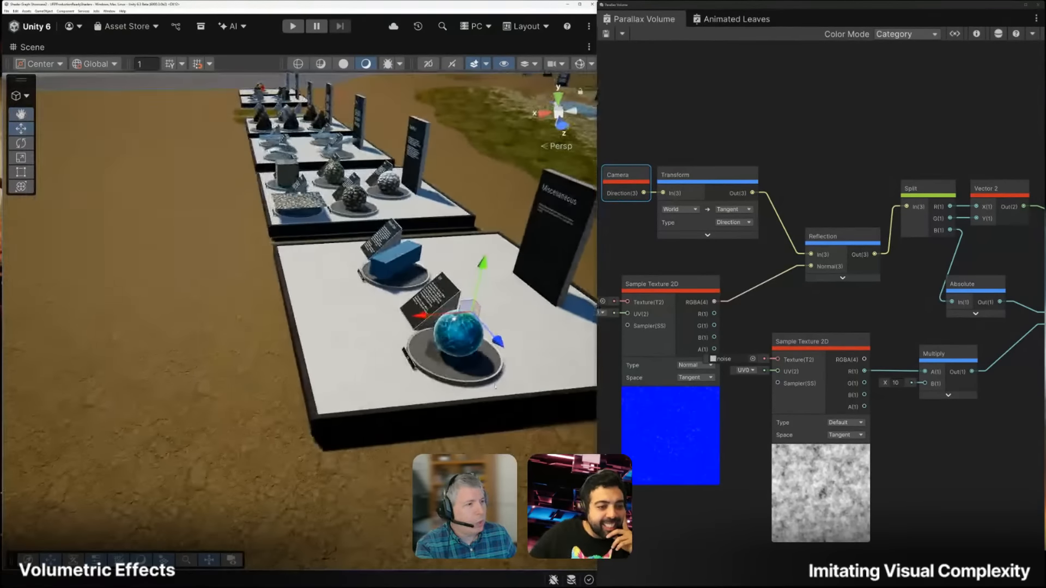
left_click(450, 342)
key("f")
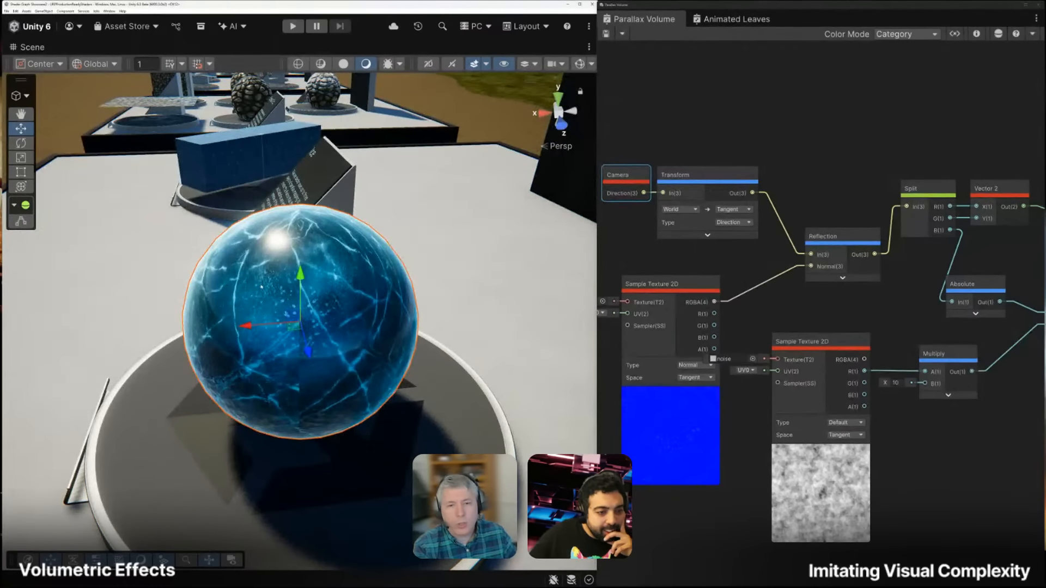
Examine the cracks and bubbles inside the blue sphere up close from different angles
left_click_drag(243, 279, 585, 260, "alt")
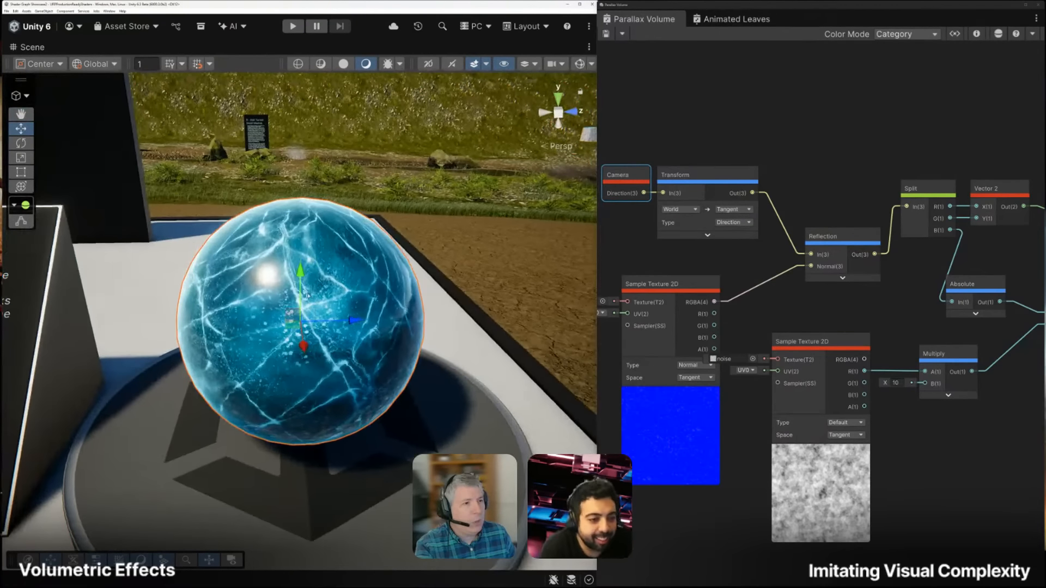
scroll(308, 295, "up", 3)
scroll(308, 295, "up", 3)
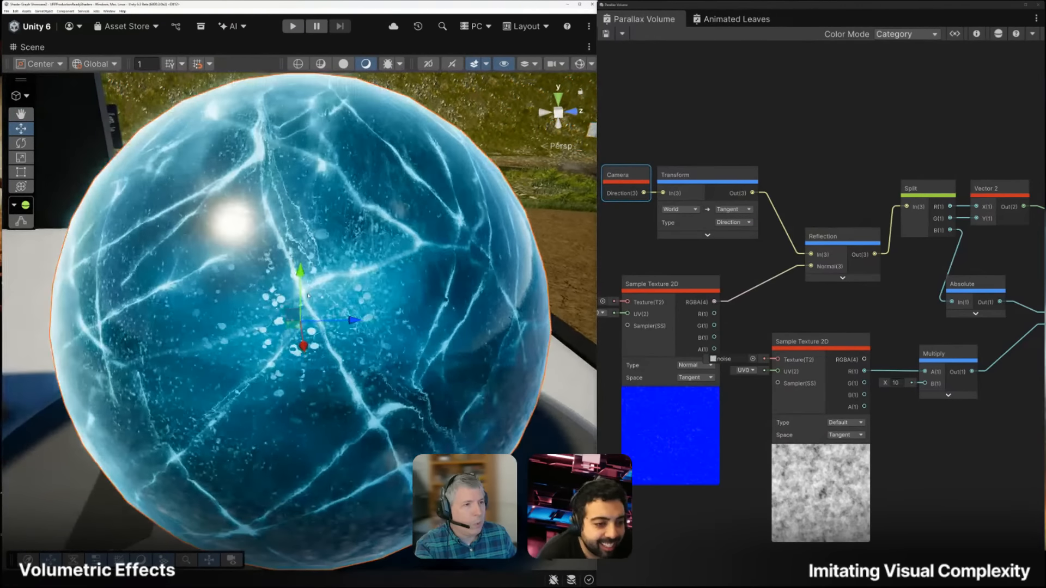
left_click_drag(263, 289, 433, 183, "alt")
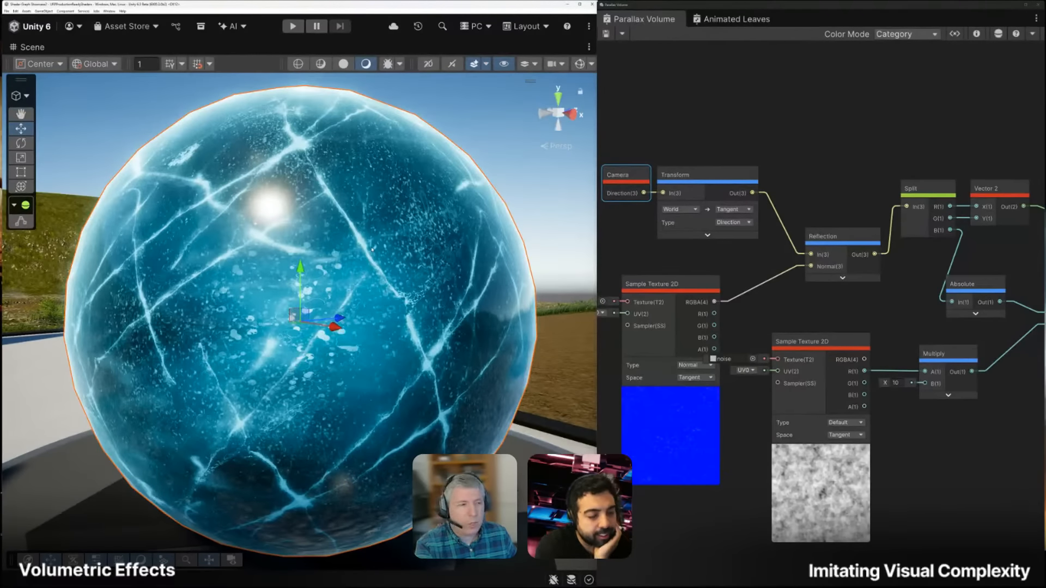
scroll(357, 240, "down", 4)
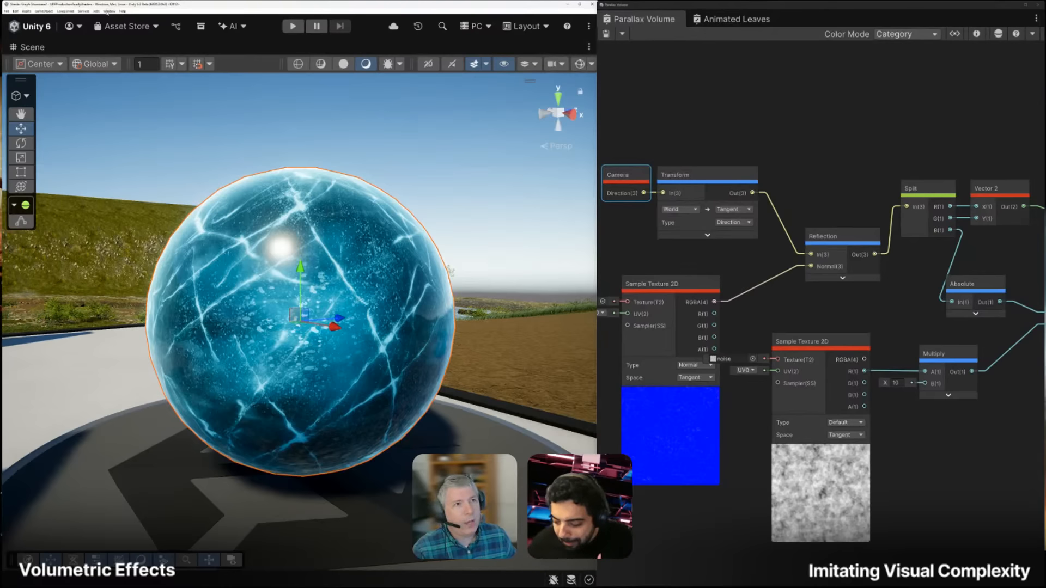
Open the Package Manager and move its window aside to uncover part of the graph
left_click(110, 11)
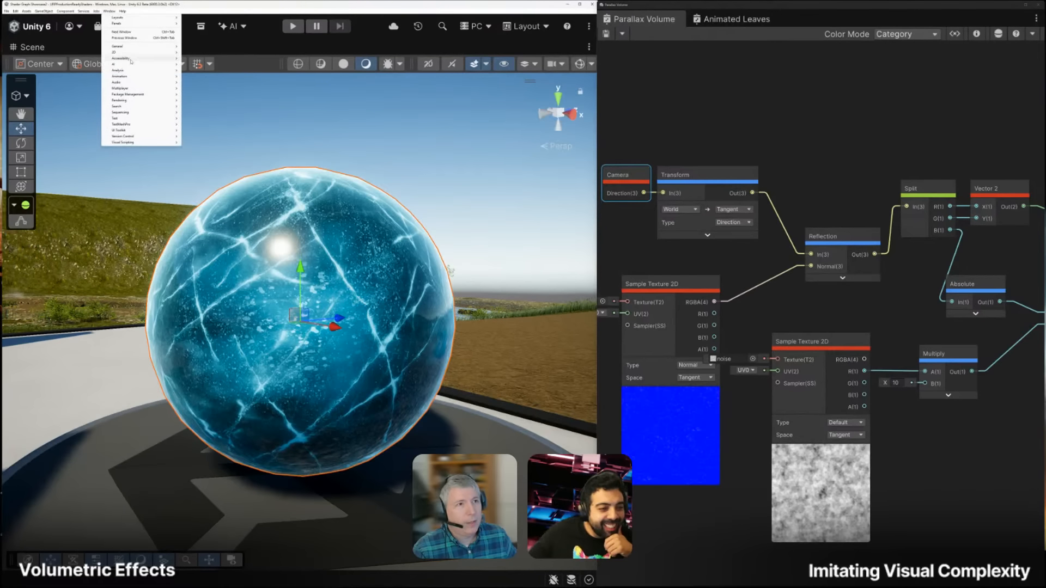
mouse_move(136, 96)
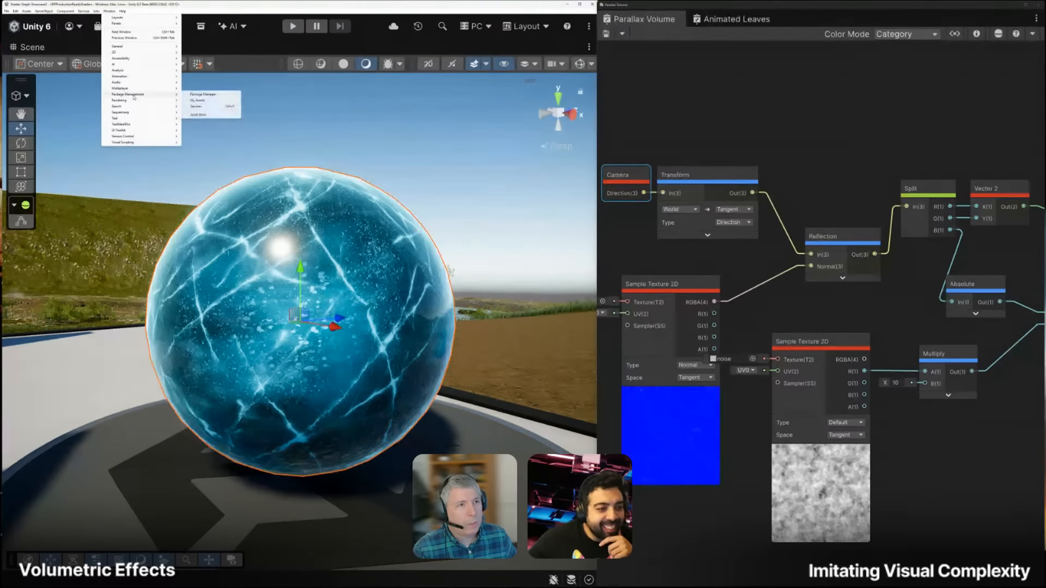
left_click(204, 95)
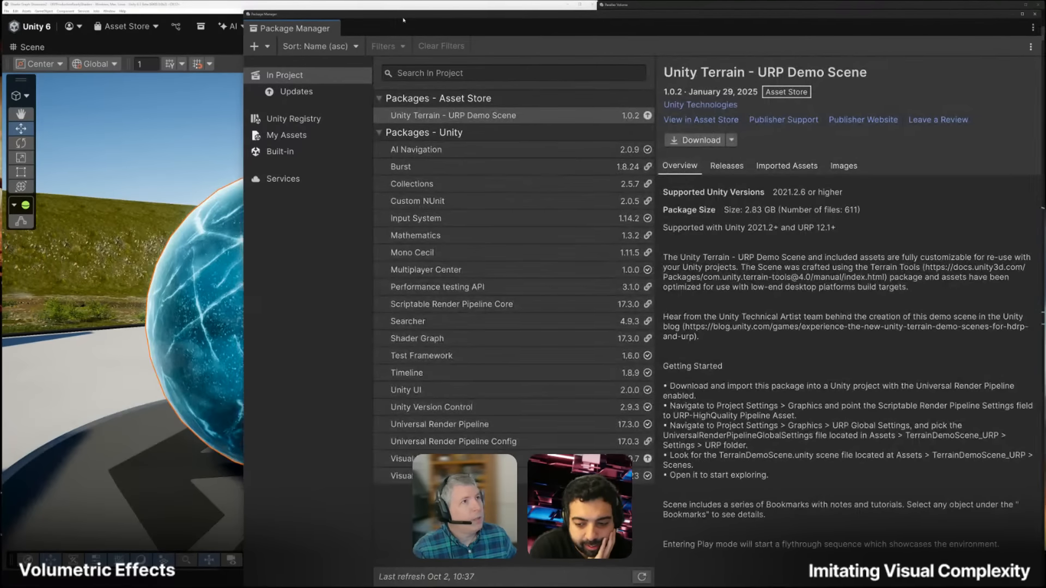
left_click_drag(403, 17, 245, 17)
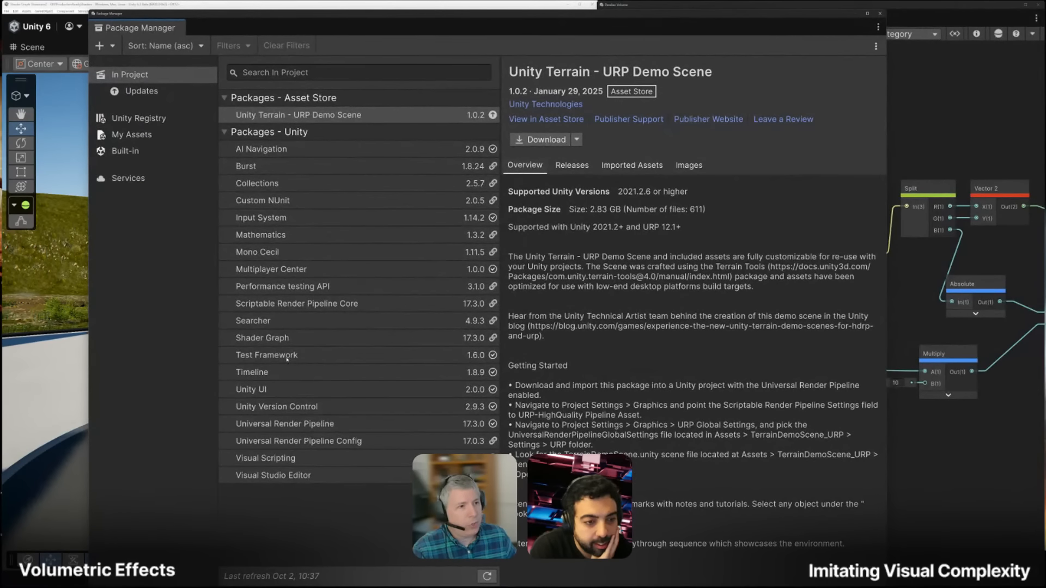
Show the Shader Graph package's samples and look through them for Production Ready Shaders
left_click(257, 338)
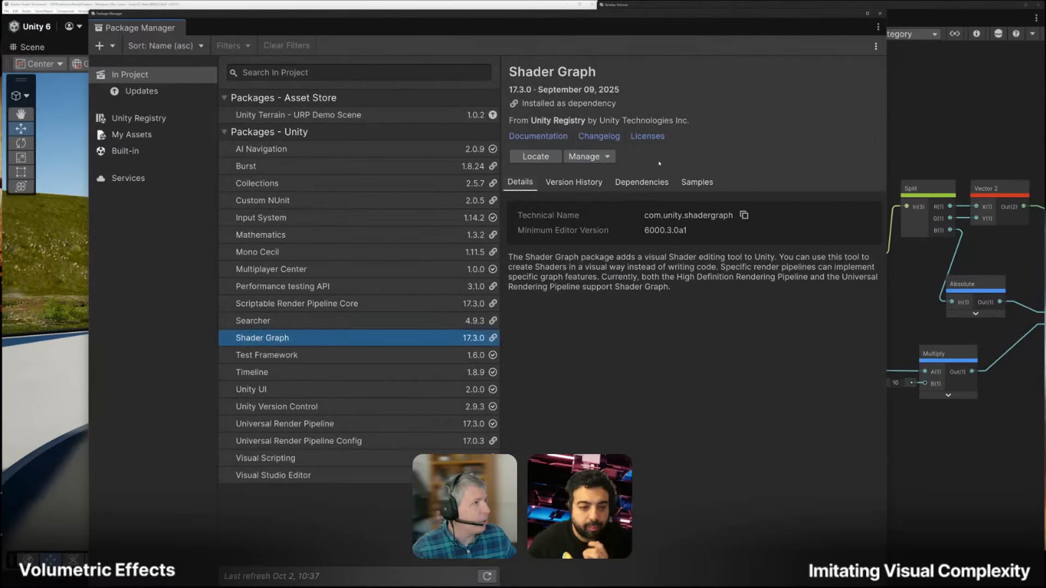
left_click(696, 183)
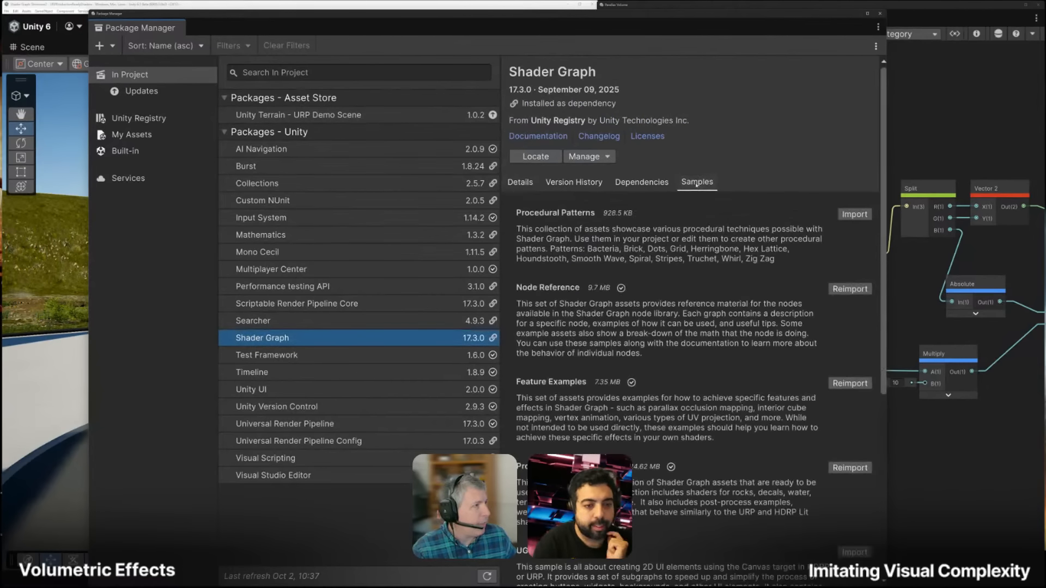
scroll(866, 286, "down", 5)
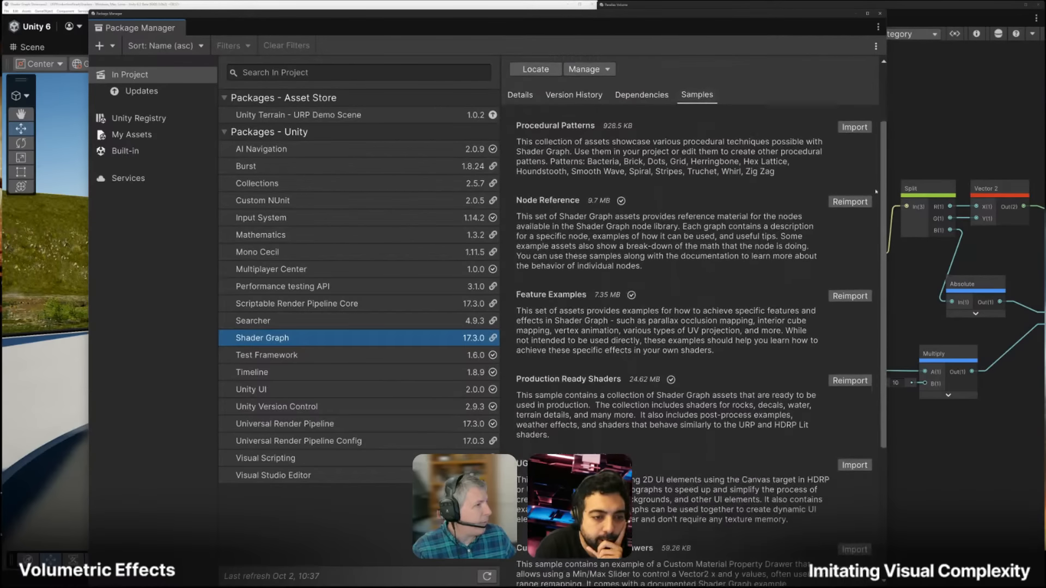
scroll(865, 305, "down", 1)
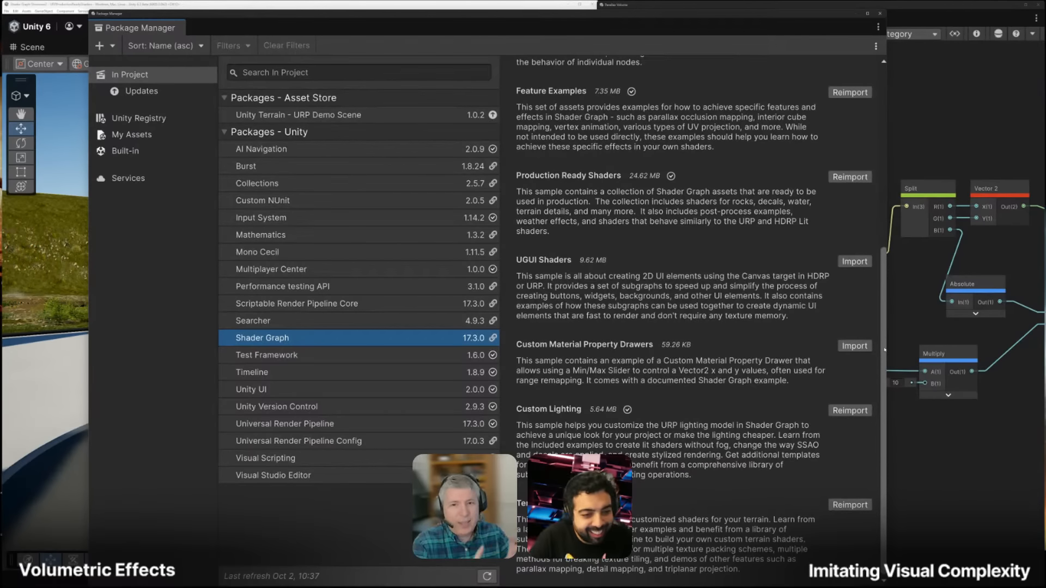
left_click_drag(885, 350, 872, 287)
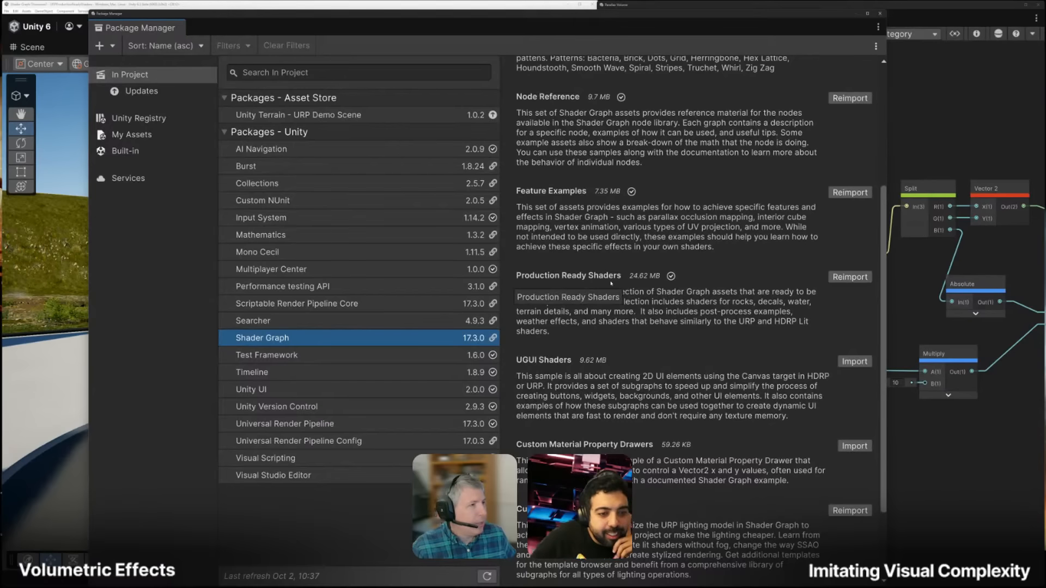
Move the Package Manager clear of the scene view, and return from the sphere to frame the noise cube
left_click_drag(460, 16, 480, 488)
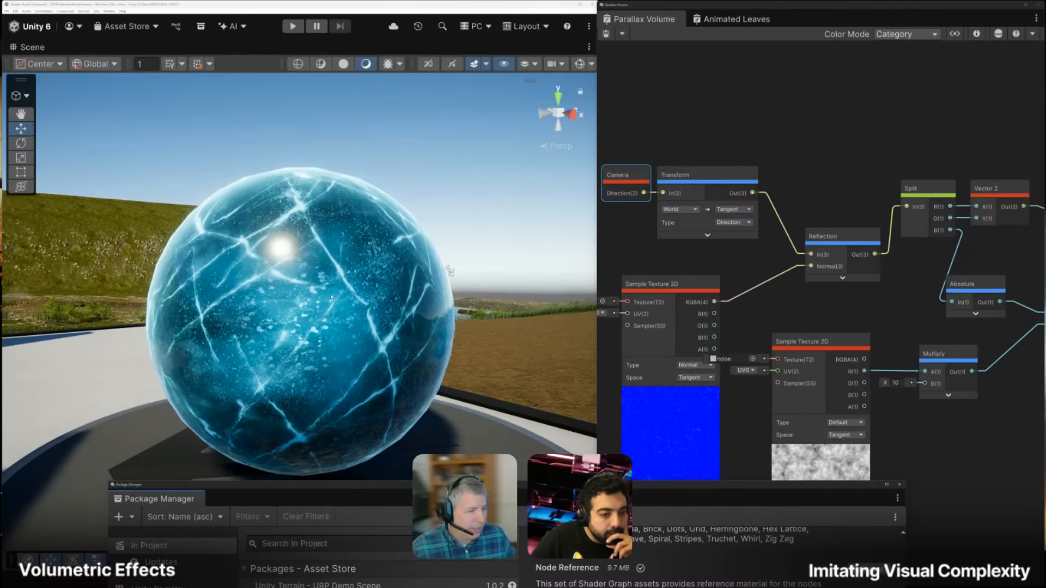
left_click_drag(294, 268, 336, 301, "alt")
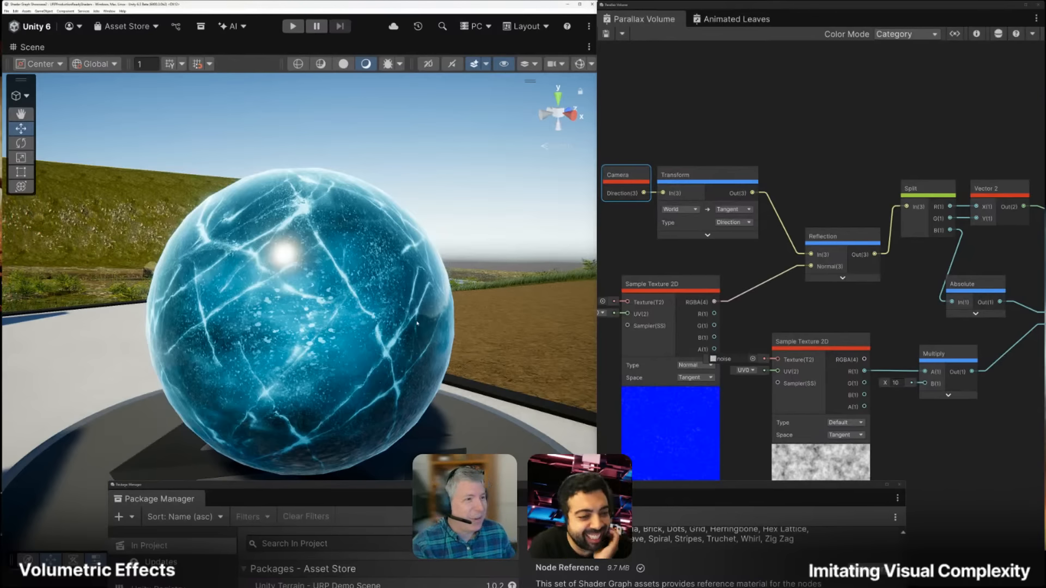
right_click_drag(338, 250, 167, 188)
key("w")
left_click(264, 307)
key("f")
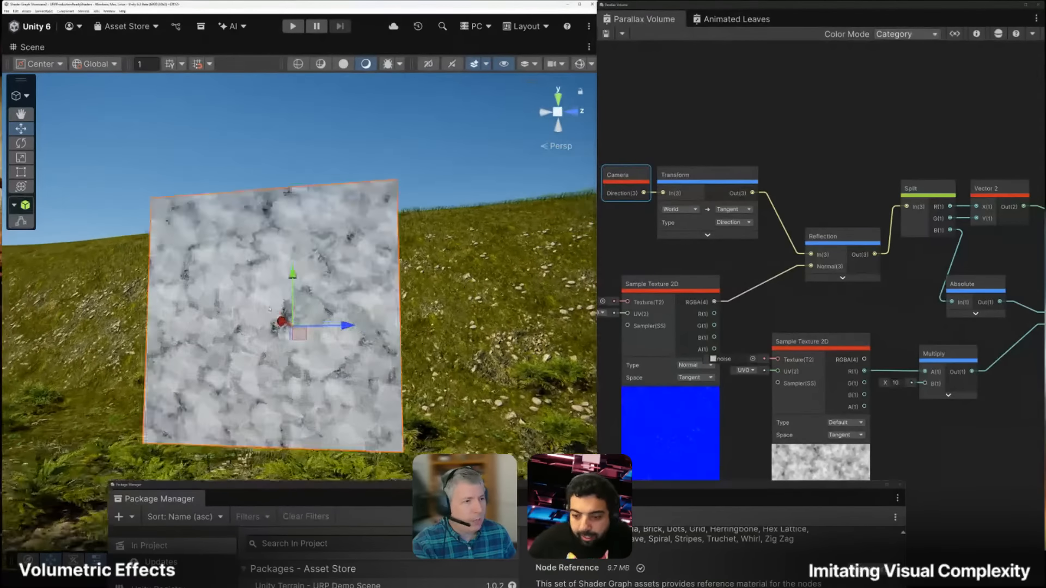
left_click_drag(267, 289, 404, 315, "alt")
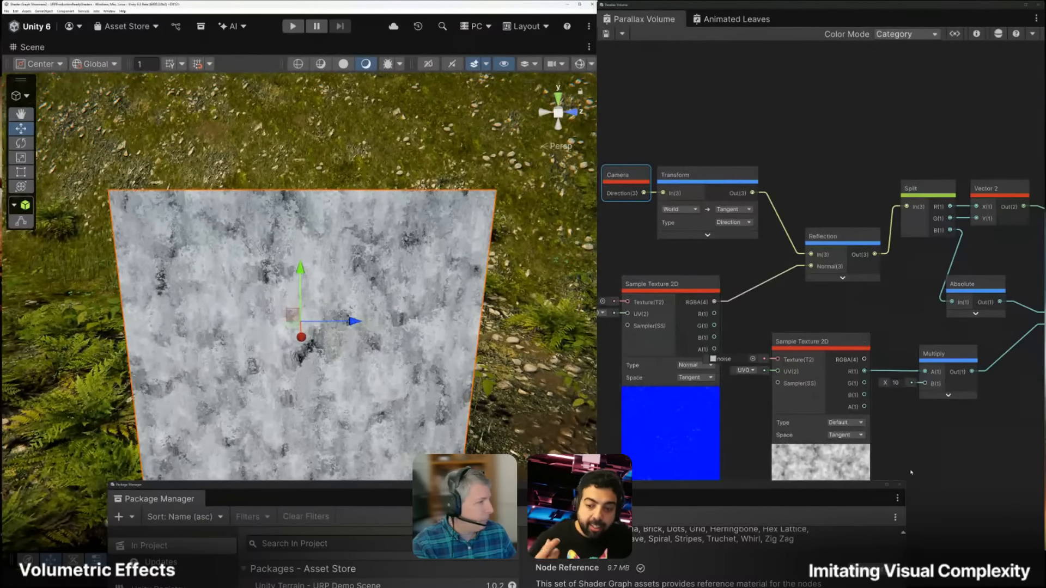
Close the Package Manager and examine the cube alongside the noise Sample Texture 2D node's preview
left_click(900, 485)
left_click_drag(351, 281, 342, 243, "alt")
middle_click_drag(871, 321, 801, 233)
scroll(741, 390, "up", 8)
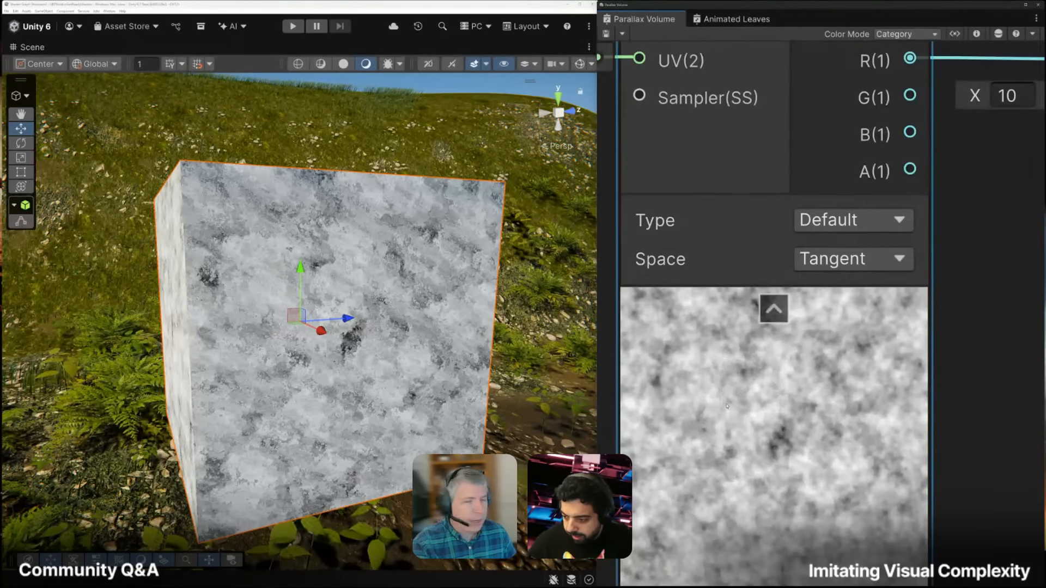
scroll(727, 407, "down", 8)
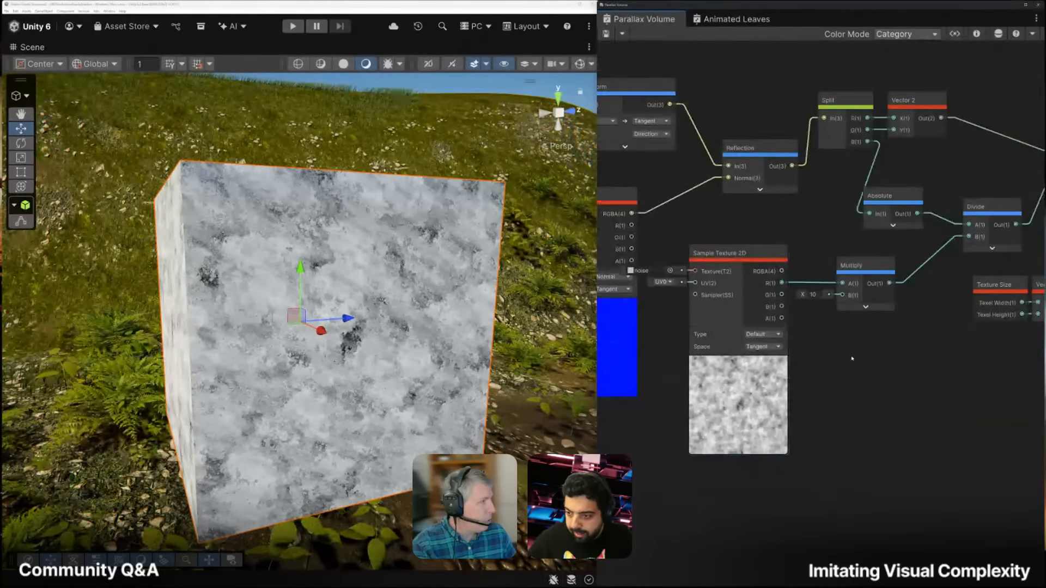
Examine the cube's noise face up close from several angles, alongside the Multiply node feeding the Divide node
scroll(807, 324, "up", 3)
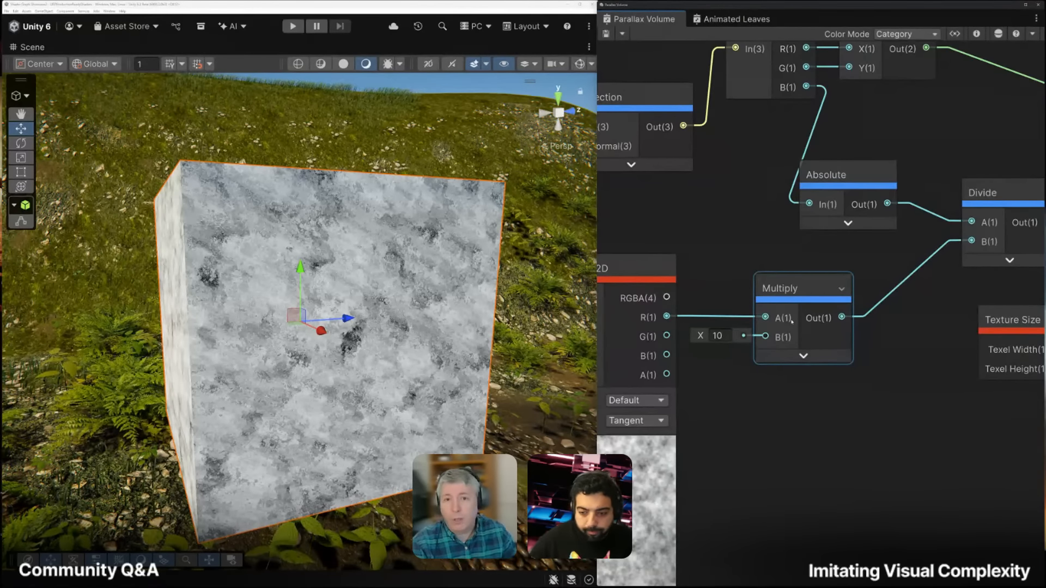
left_click_drag(417, 350, 351, 359, "alt")
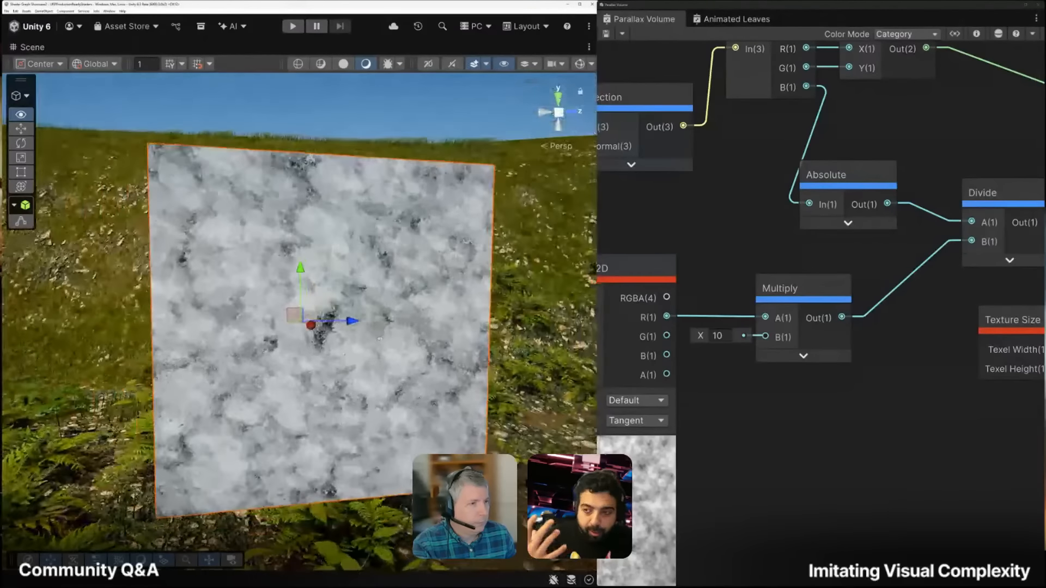
scroll(380, 341, "up", 4)
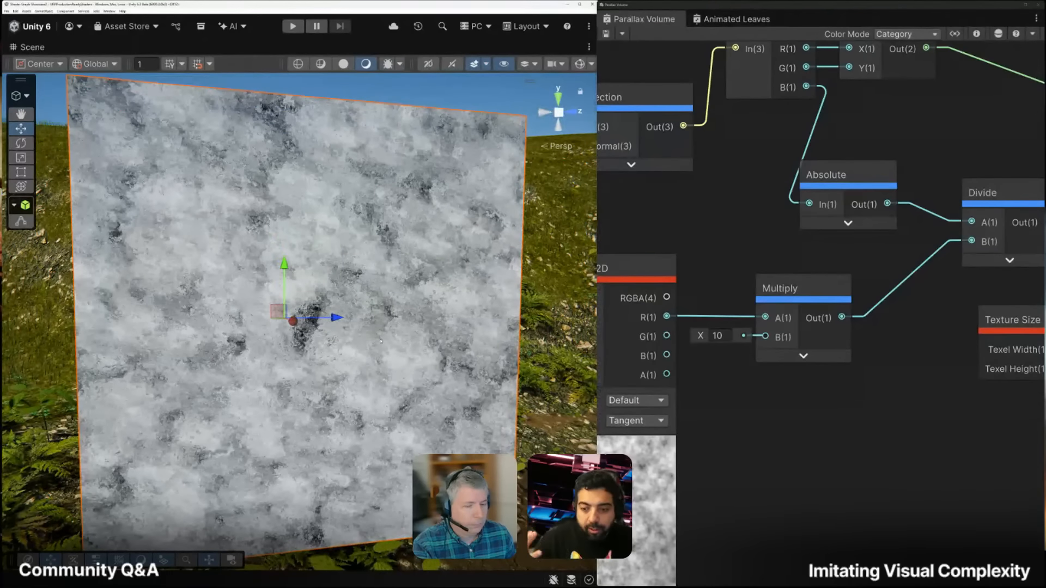
left_click_drag(380, 341, 265, 367, "alt")
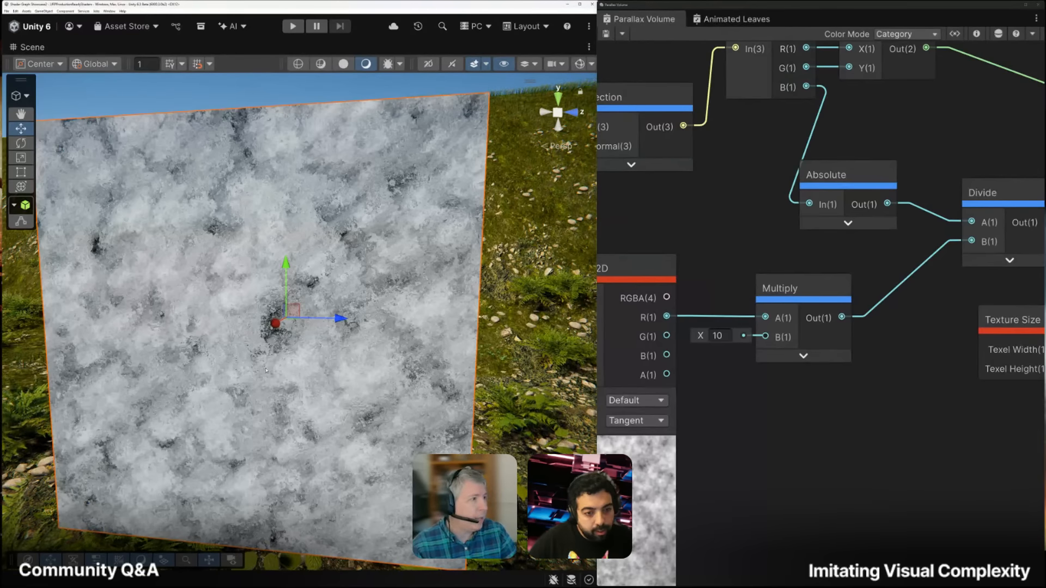
scroll(727, 224, "down", 4)
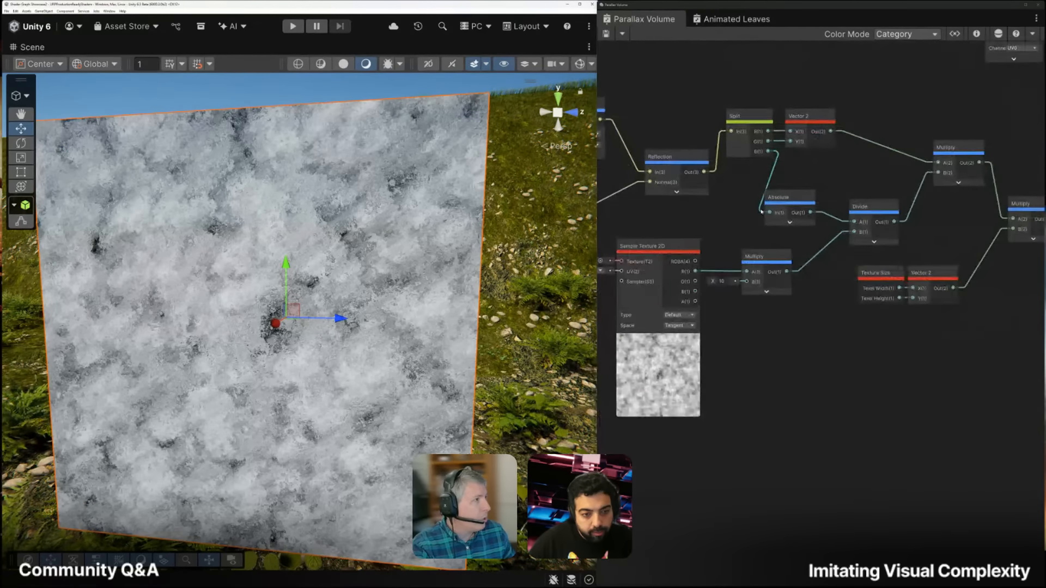
scroll(761, 211, "down", 2)
middle_click_drag(741, 210, 786, 283)
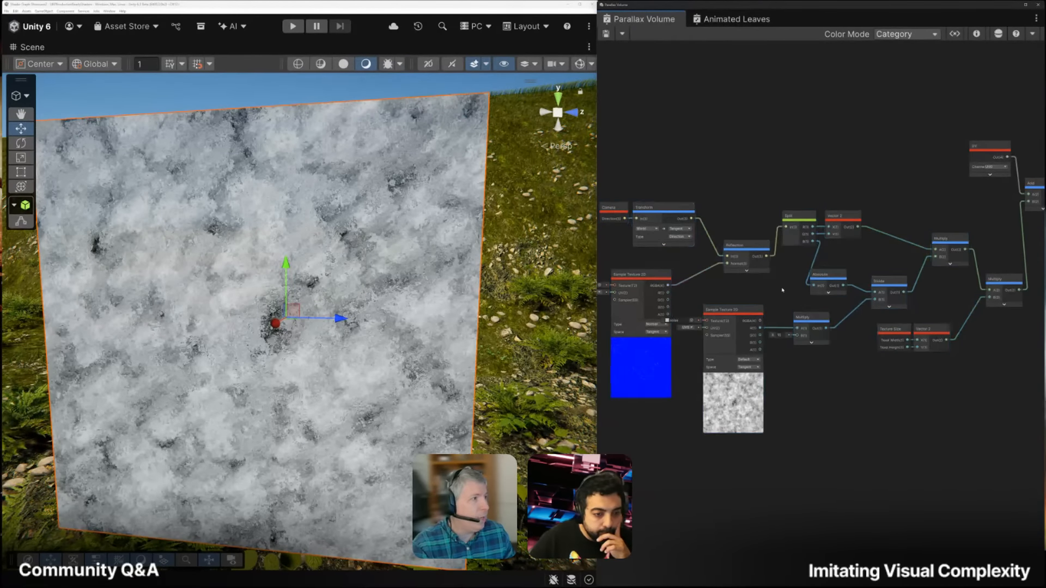
left_click_drag(270, 299, 245, 290, "alt")
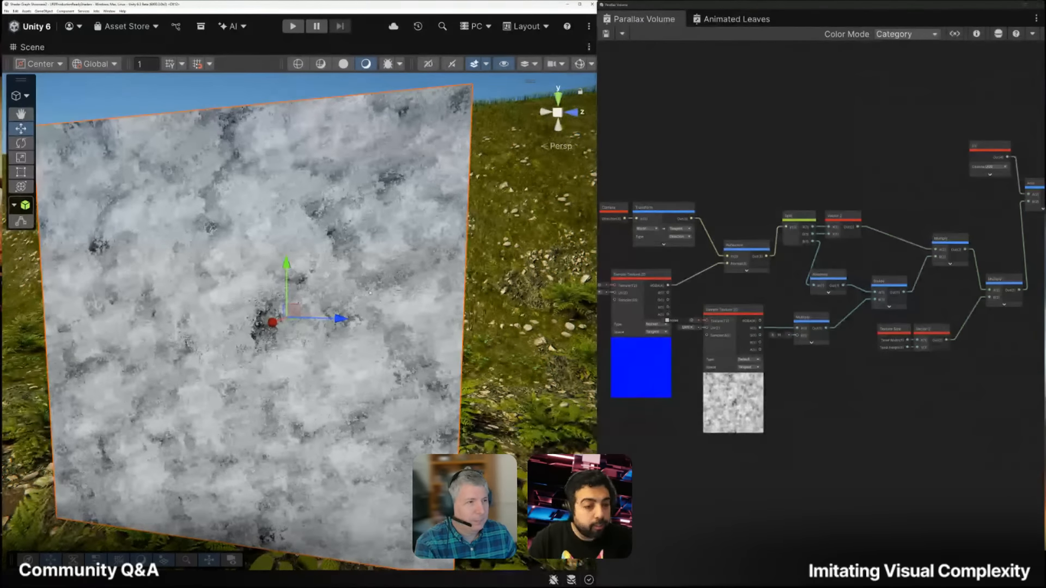
mouse_move(402, 286)
left_mouse_down("alt")
mouse_move(348, 298)
mouse_move(417, 295)
left_mouse_up("alt")
scroll(348, 298, "down", 5, "alt")
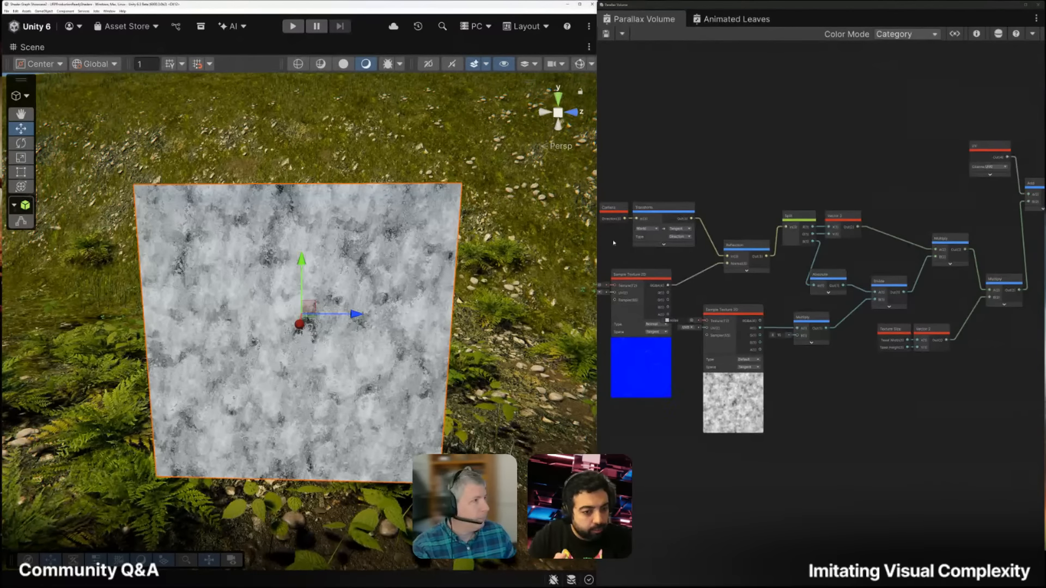
Inspect the cube's other faces from around its corner, and view the graph's final Sample Texture 2D and output blocks
middle_click_drag(917, 158, 747, 221)
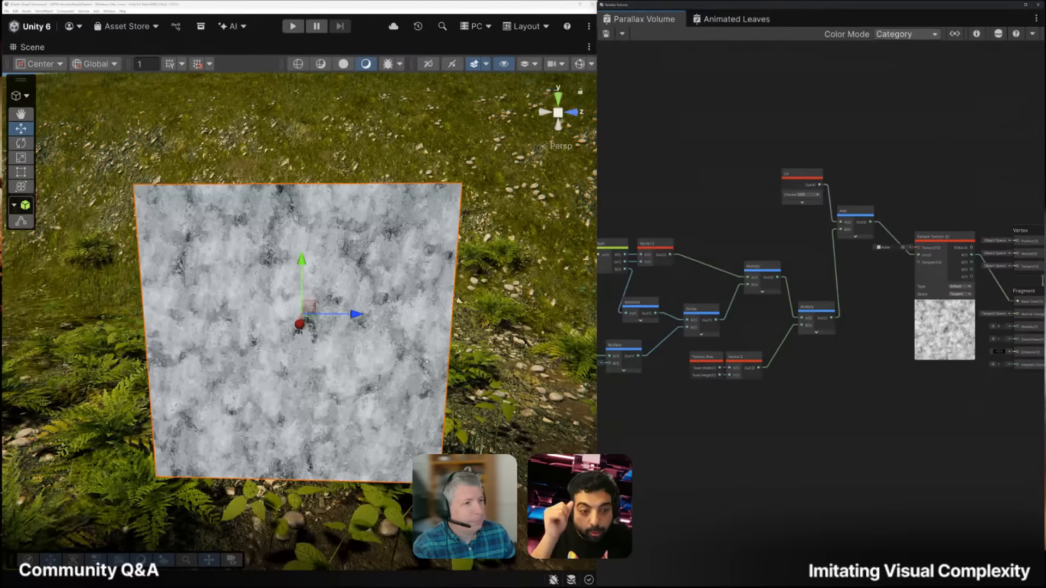
left_click_drag(412, 366, 734, 319, "alt")
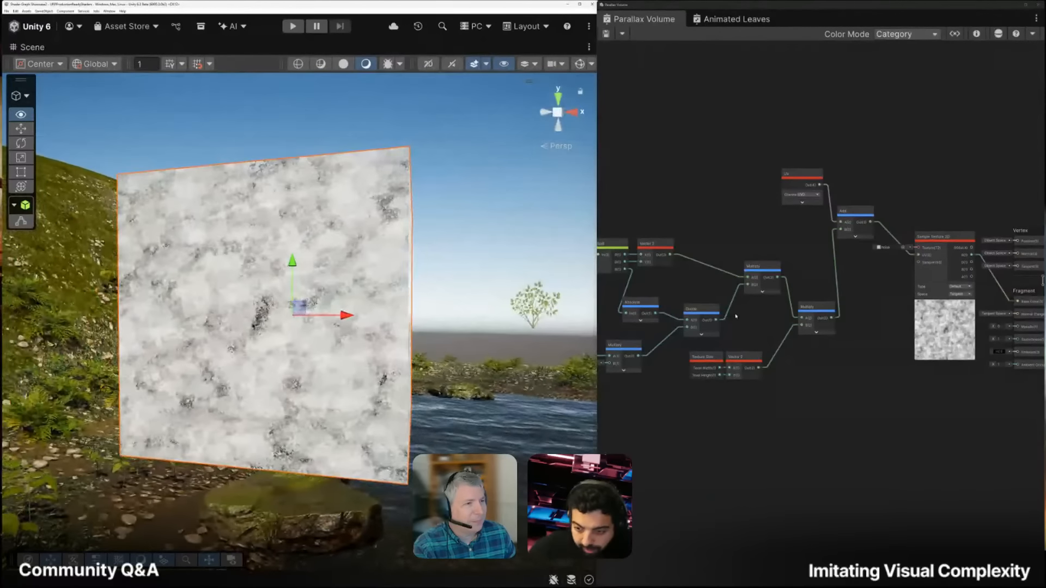
left_click_drag(664, 315, 572, 294, "alt")
left_click_drag(488, 304, 343, 345, "alt")
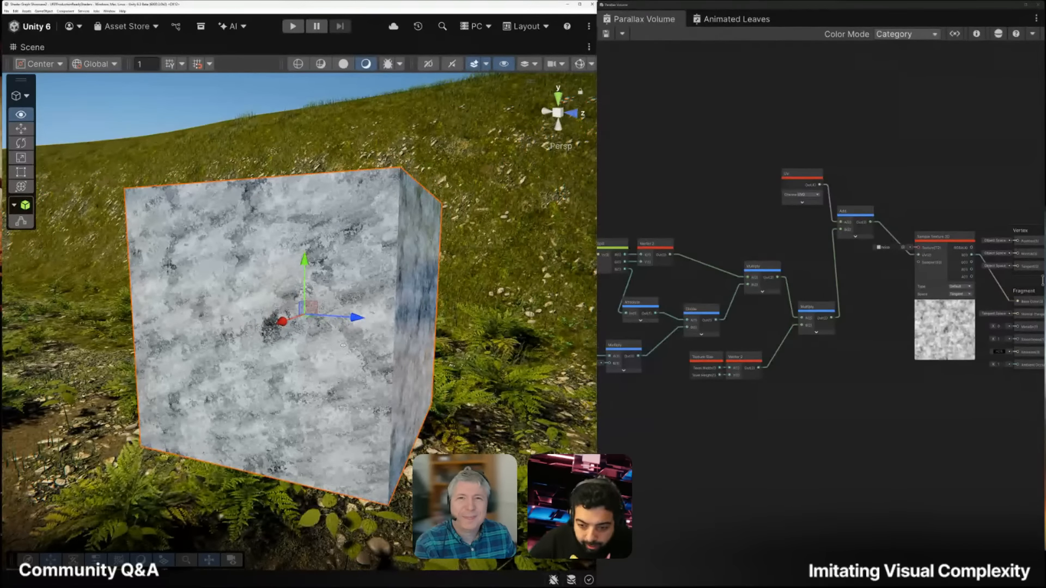
left_click_drag(343, 345, 321, 351, "alt")
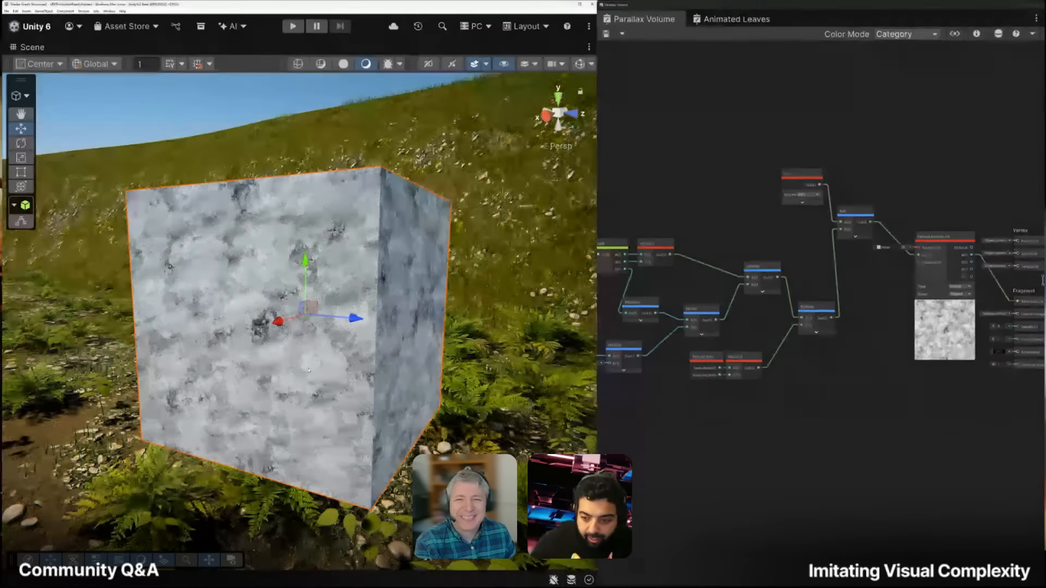
scroll(309, 370, "up", 2)
scroll(308, 370, "up", 2)
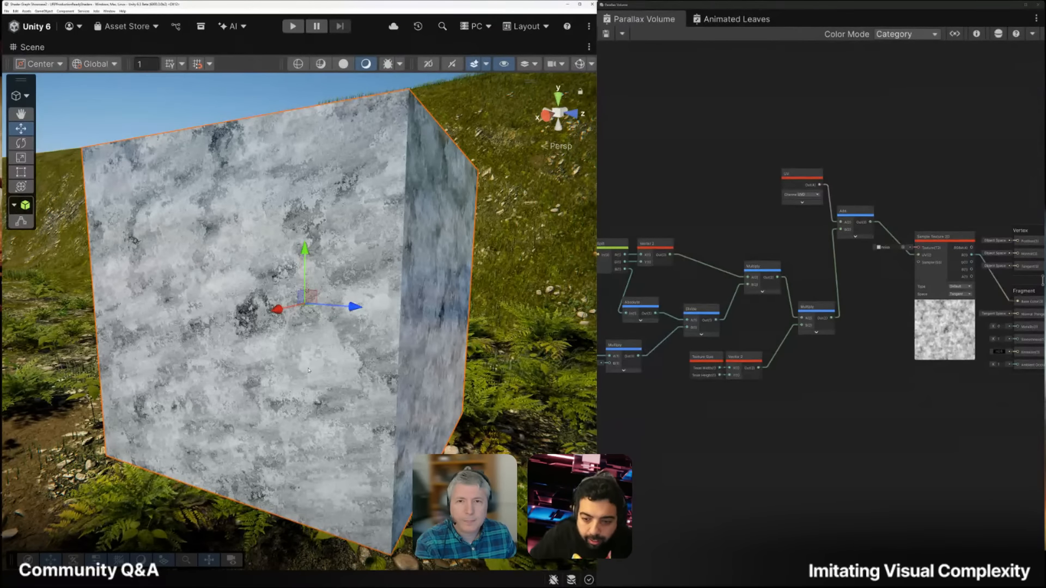
middle_click_drag(901, 369, 829, 384)
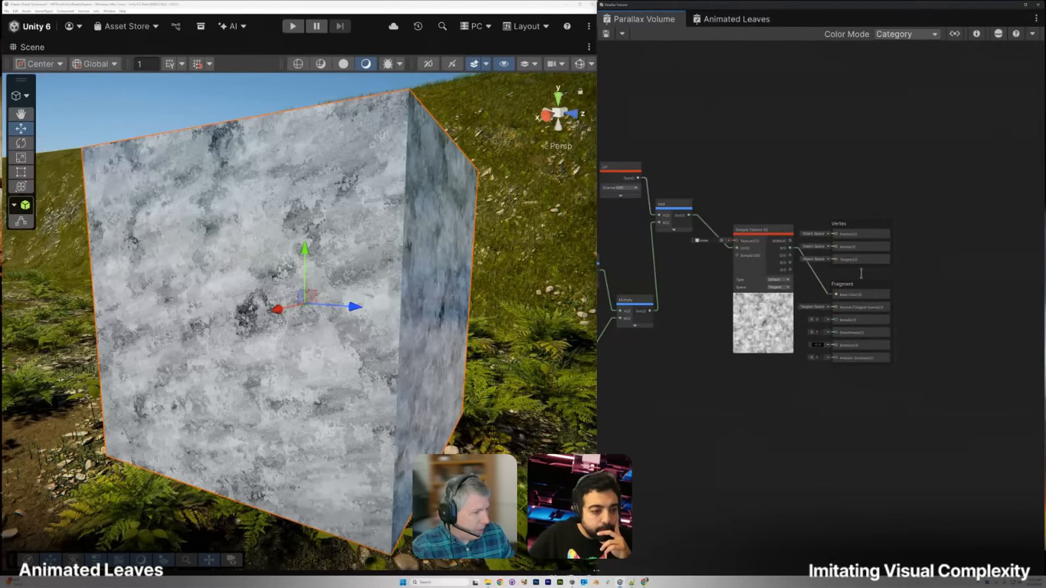
Play the aspen leaves reference video from the References folder and close the player
left_click(488, 584)
double_click(549, 386)
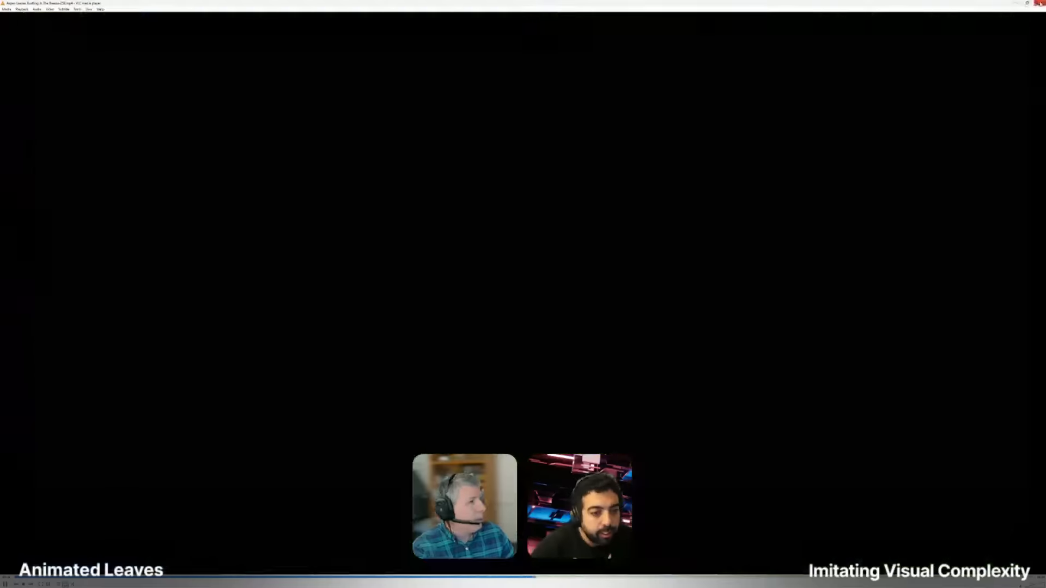
left_click(1038, 3)
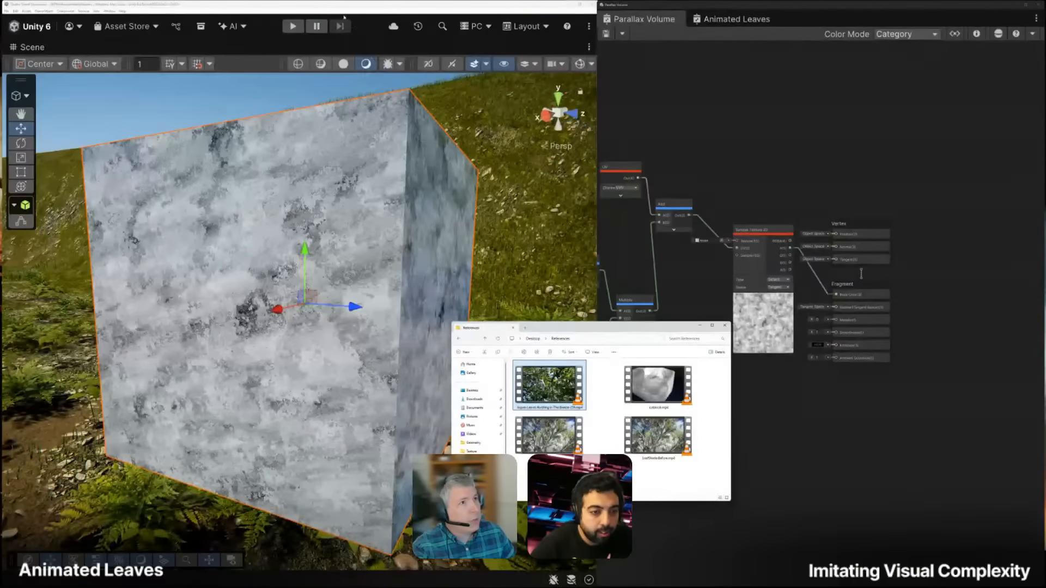
Return to the Unity scene and frame the leafy branch standing against the sky
left_click(329, 2)
right_click_drag(232, 293, 587, 284)
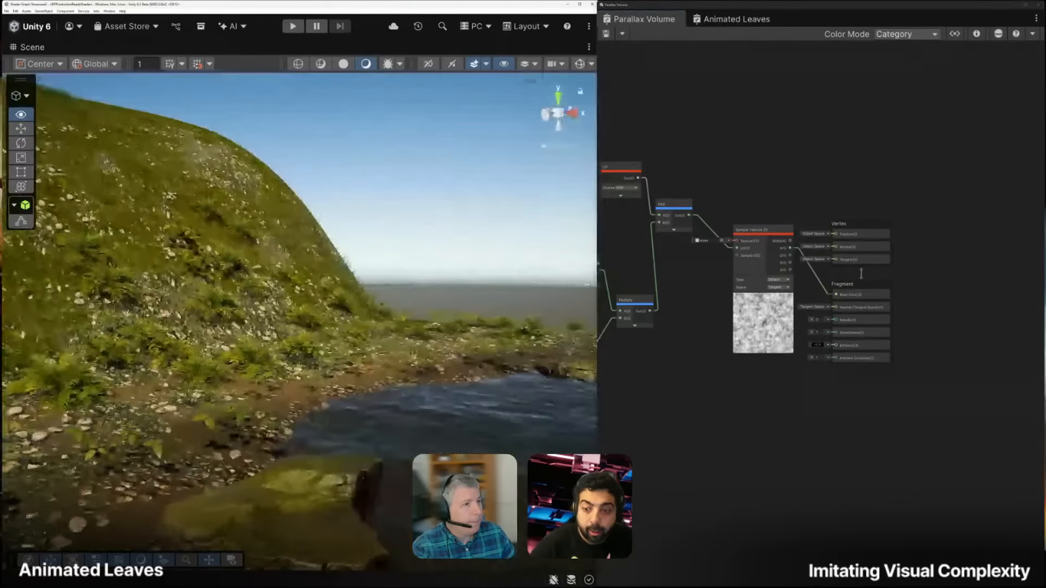
right_click_drag(351, 304, 466, 242)
key("w")
key("s")
key("w")
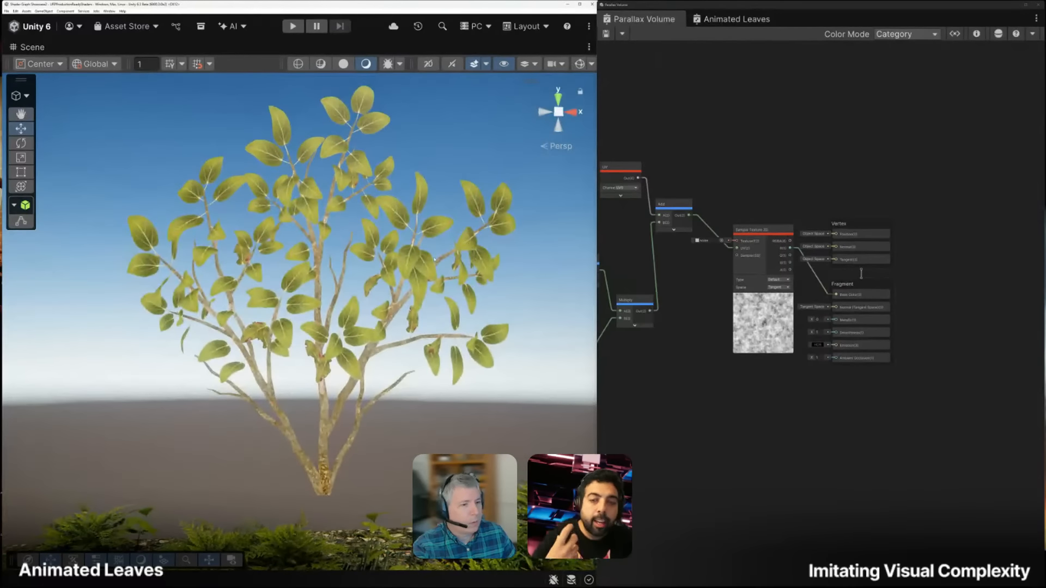
Restore the full editor layout and preview the leaf_diff texture in a widened Inspector
double_click(29, 48)
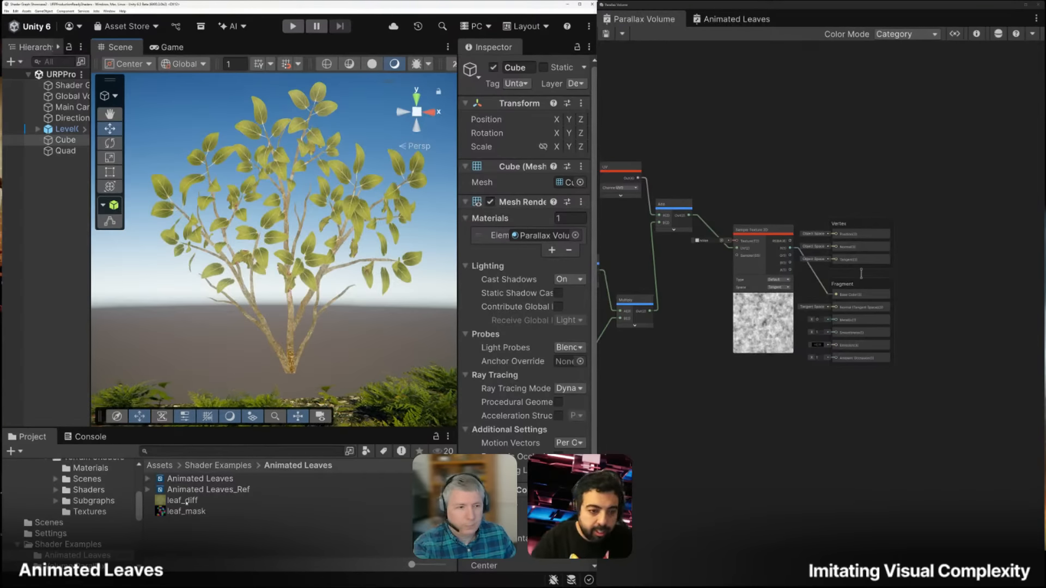
left_click(186, 501)
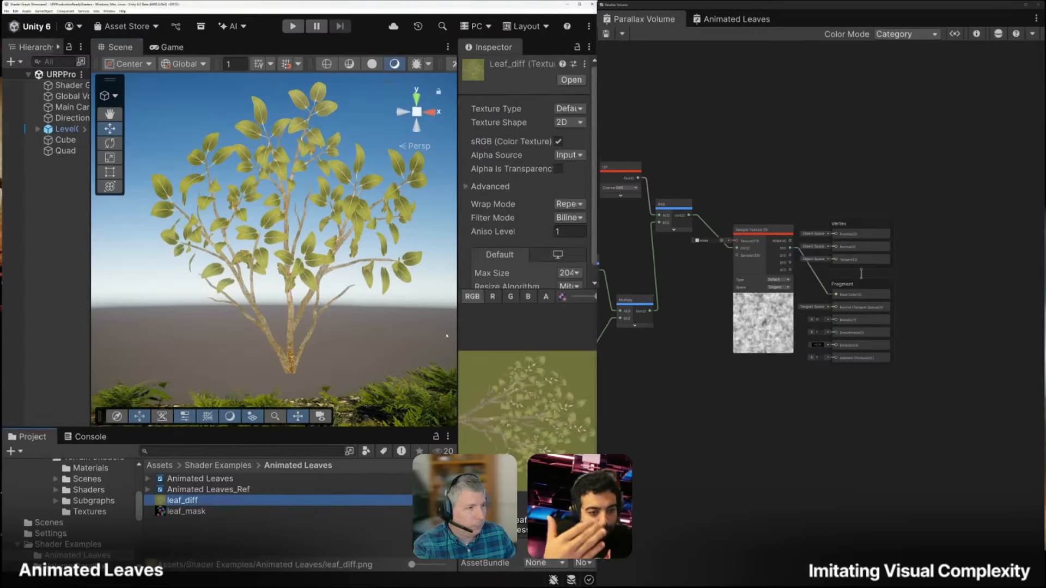
left_click_drag(458, 332, 358, 329)
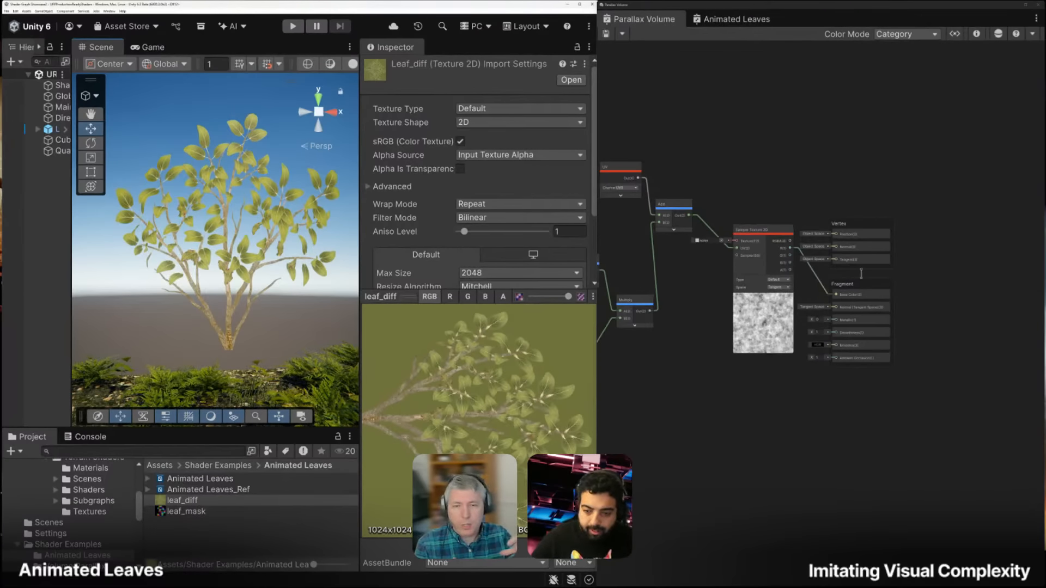
Select the leafy branch Quad in the scene and resize the Hierarchy so its object names are readable
left_click(215, 273)
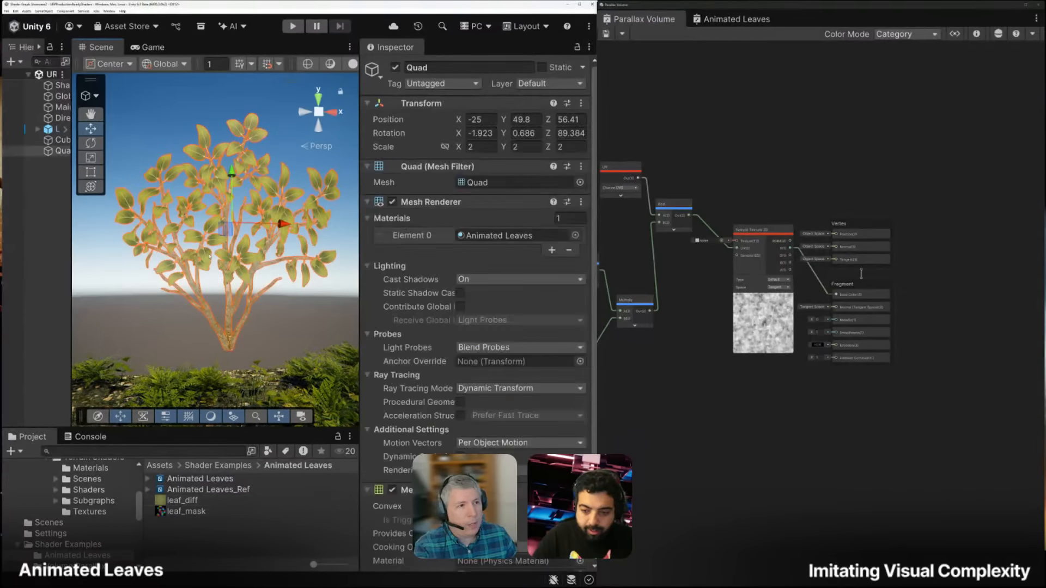
left_click_drag(194, 267, 219, 286, "alt")
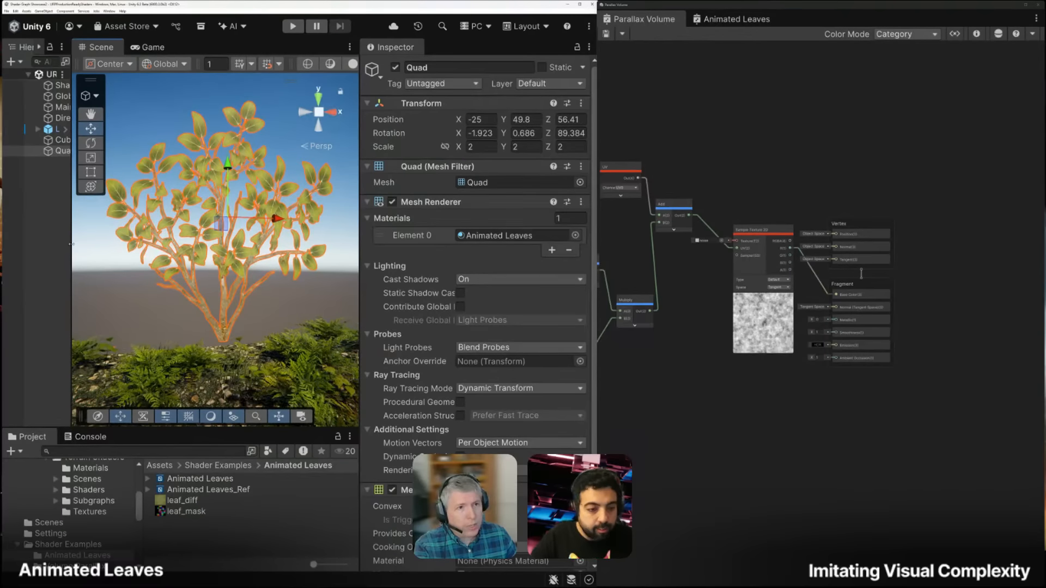
left_click_drag(71, 244, 157, 240)
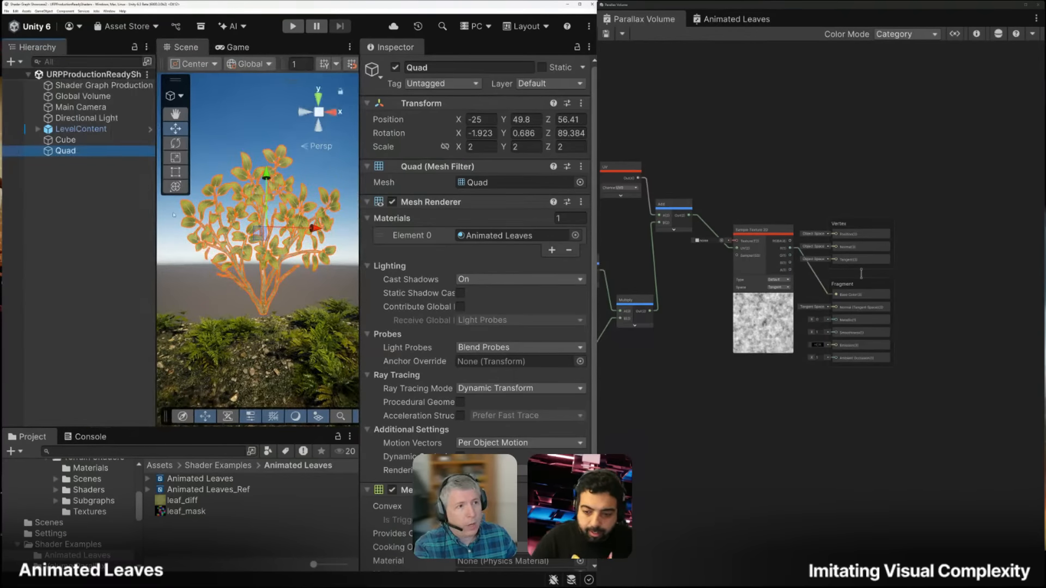
left_click_drag(157, 249, 103, 246)
left_click_drag(240, 267, 237, 292, "alt")
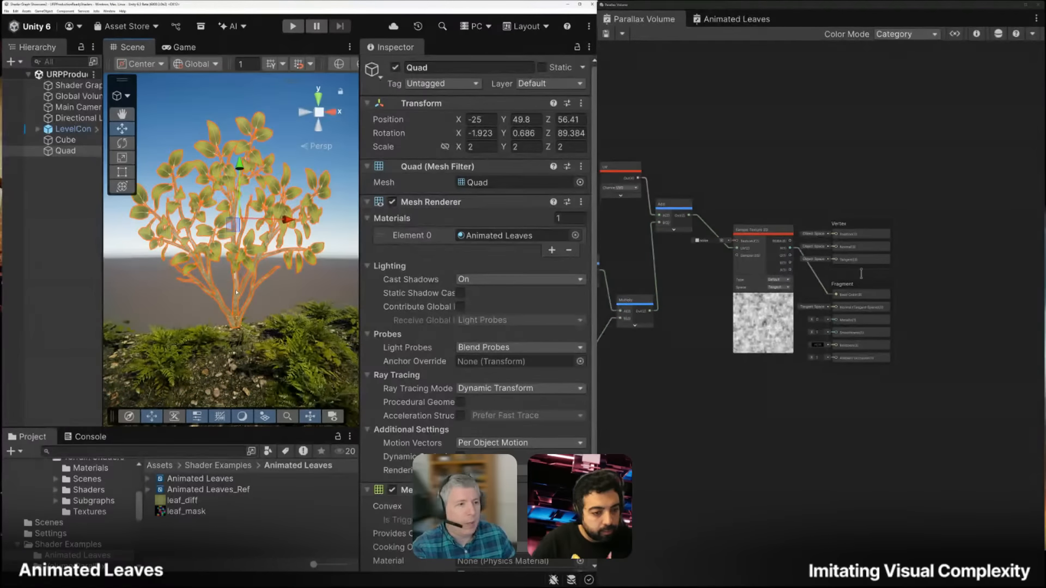
Preview the leaf_diff texture again and play the LeafShaderBefore.mp4 video from the References folder
left_click(175, 502)
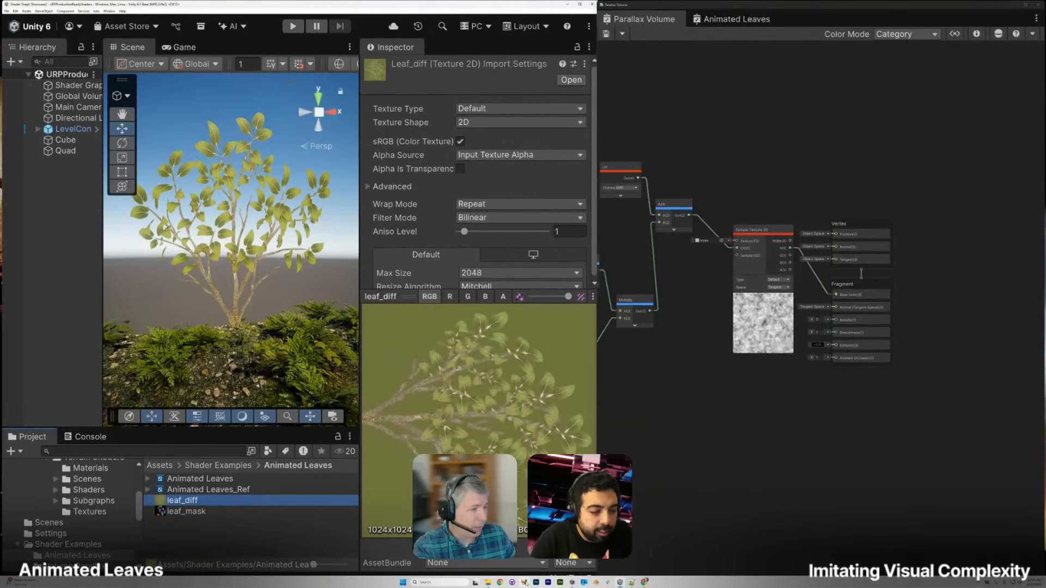
left_click(489, 583)
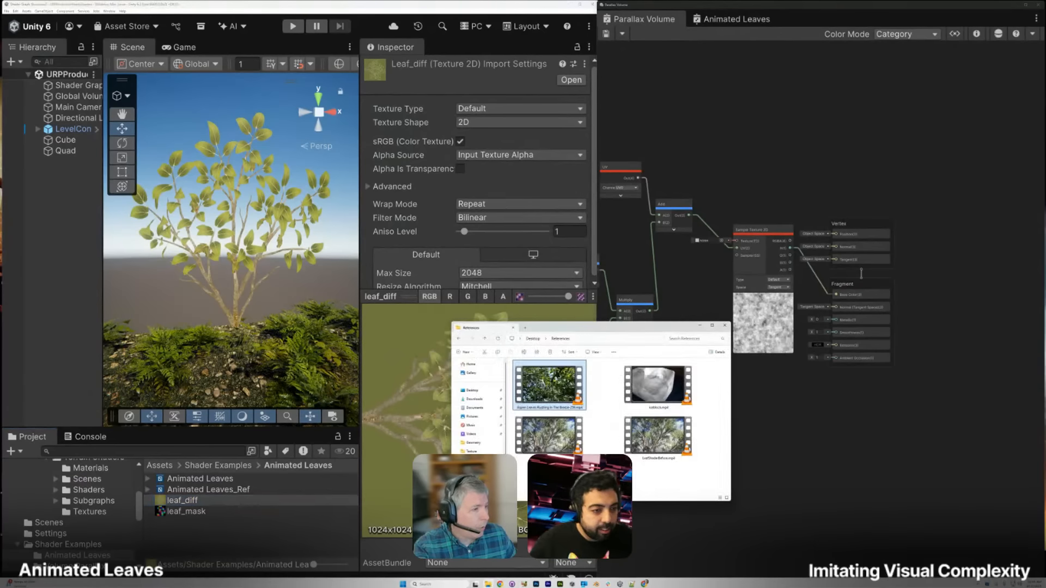
double_click(658, 434)
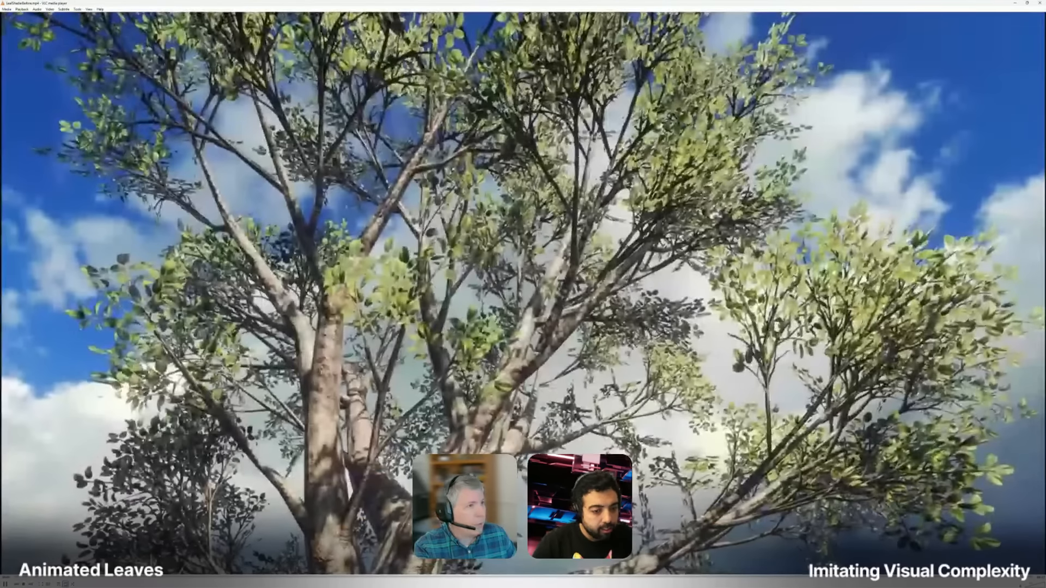
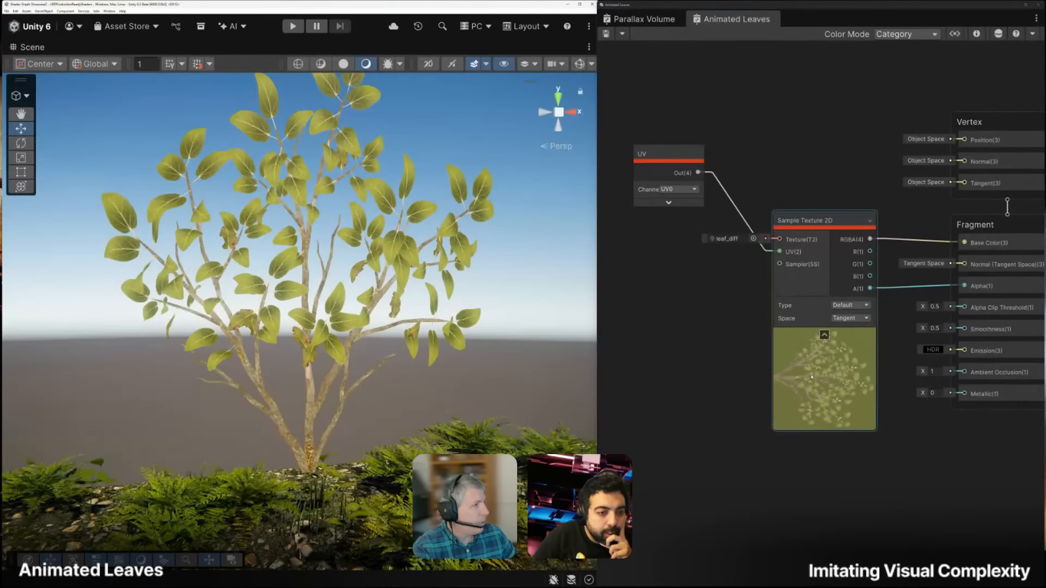
Add a second Sample Texture 2D node to the Animated Leaves graph, below and to the left of the UV node
left_click(811, 376)
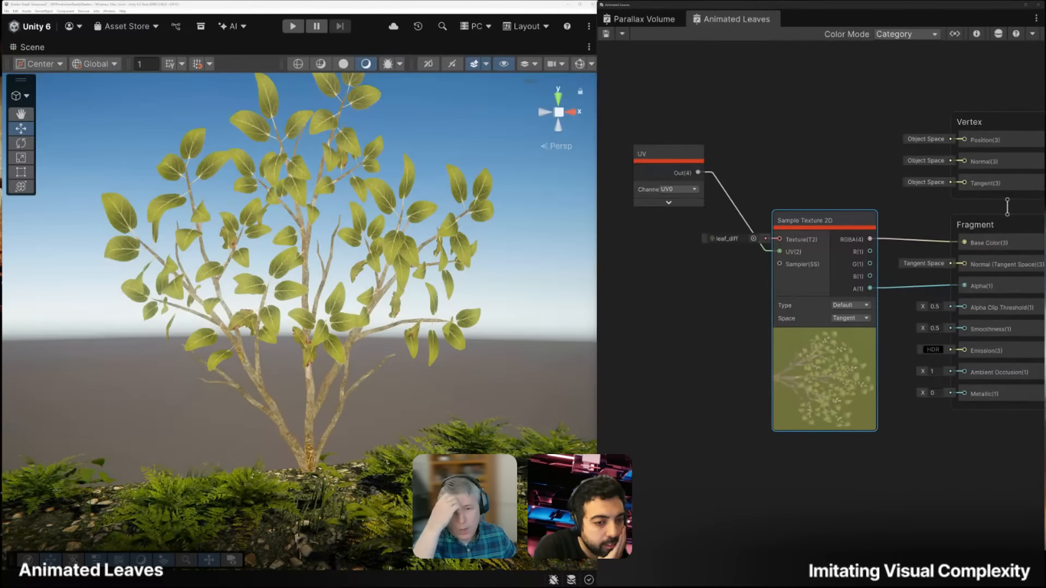
scroll(824, 384, "up", 3)
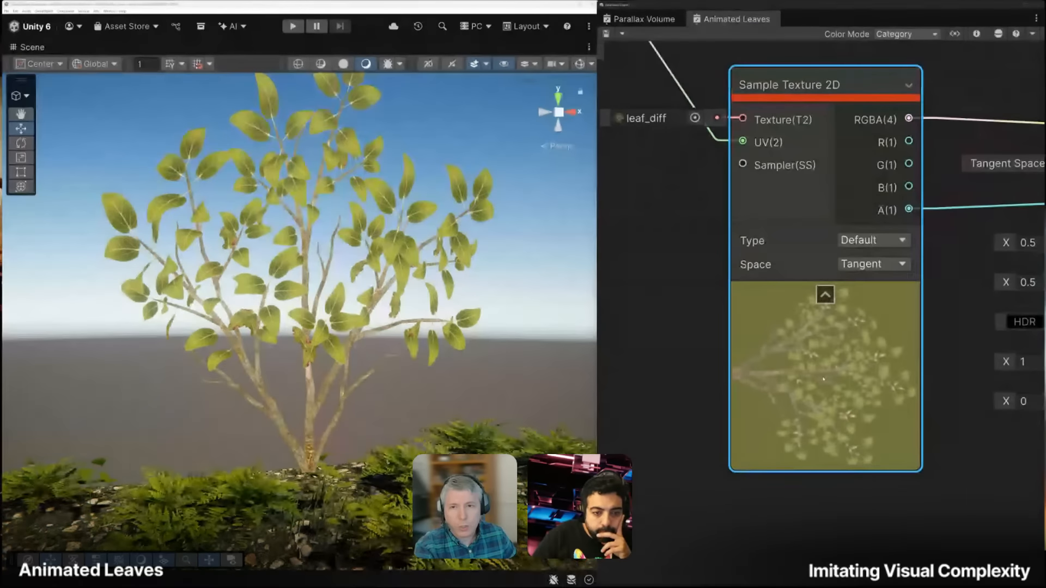
scroll(822, 377, "down", 4)
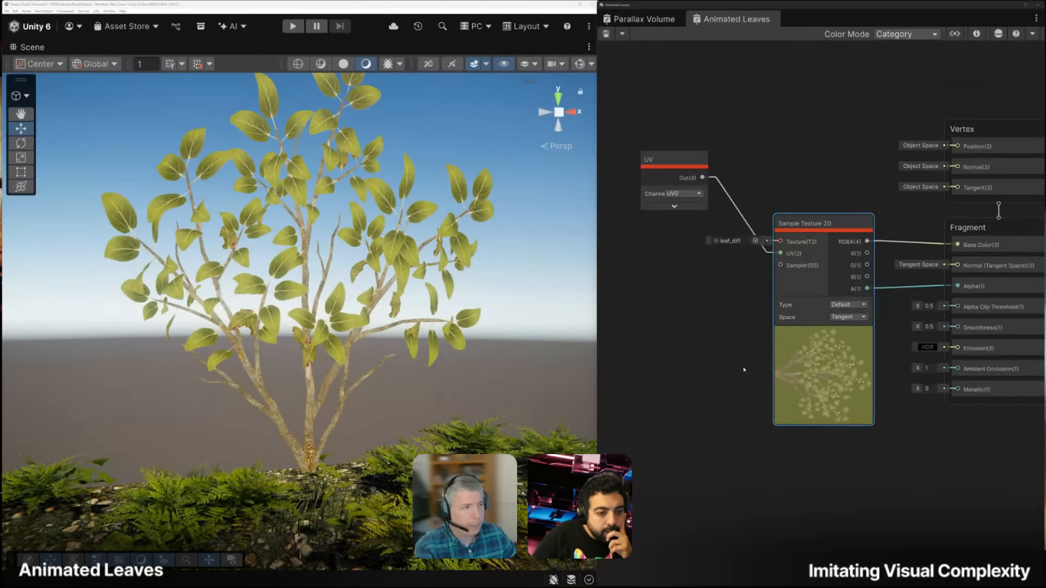
middle_click_drag(663, 342, 792, 351)
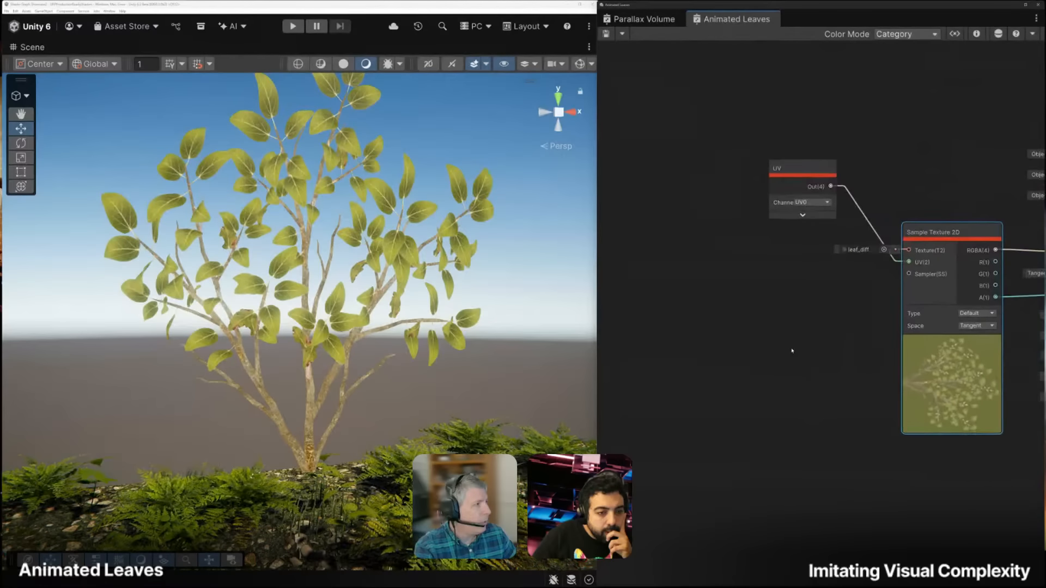
left_click(644, 289)
key("space")
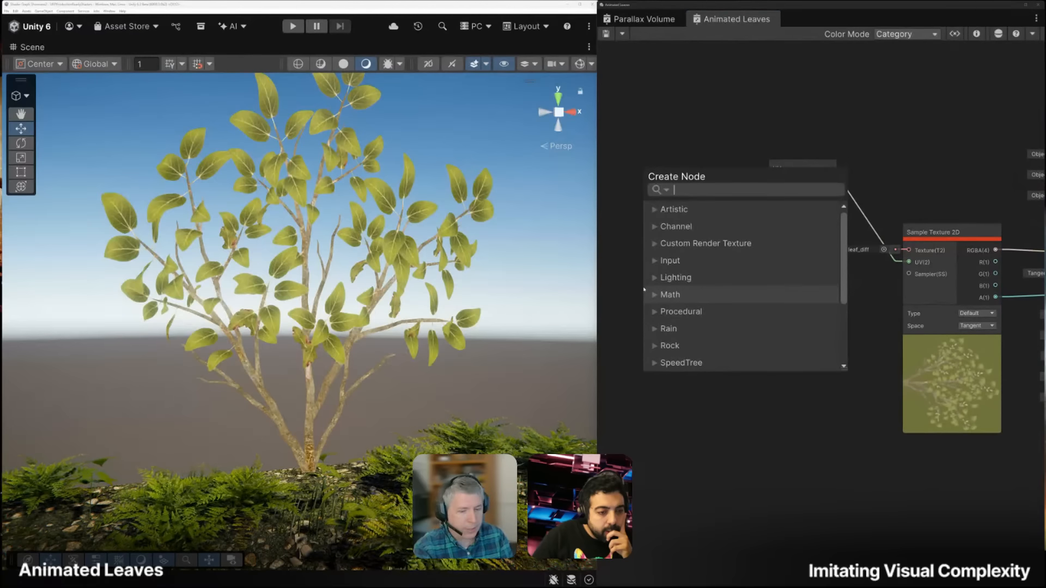
type("sample")
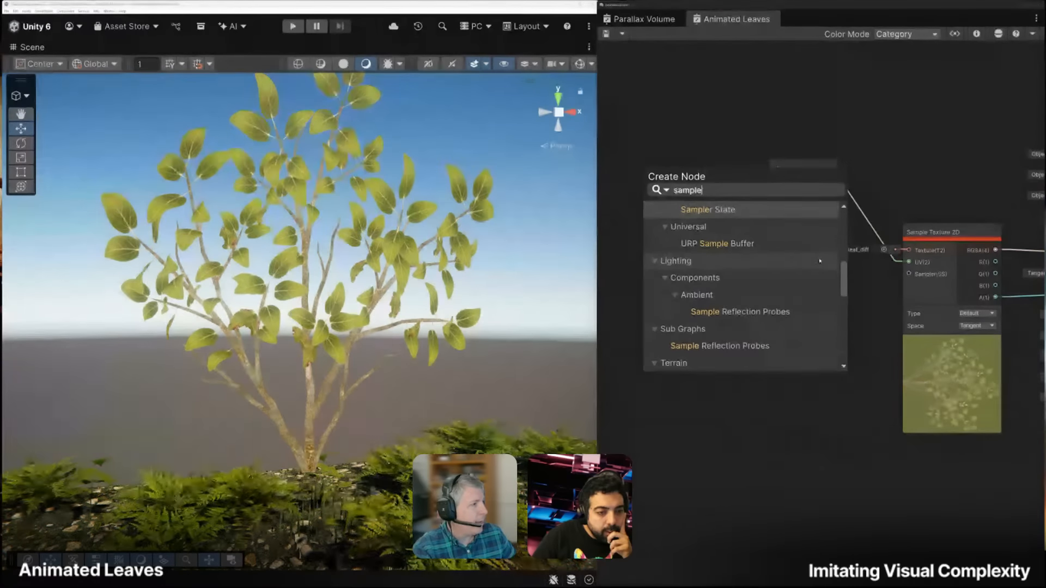
left_click_drag(843, 286, 841, 271)
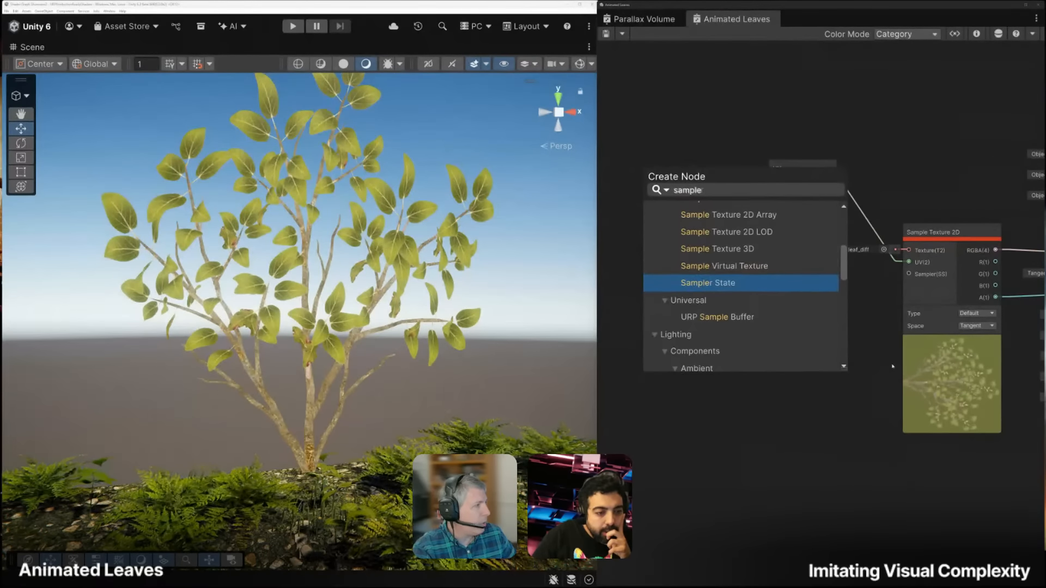
scroll(841, 271, "up", 3)
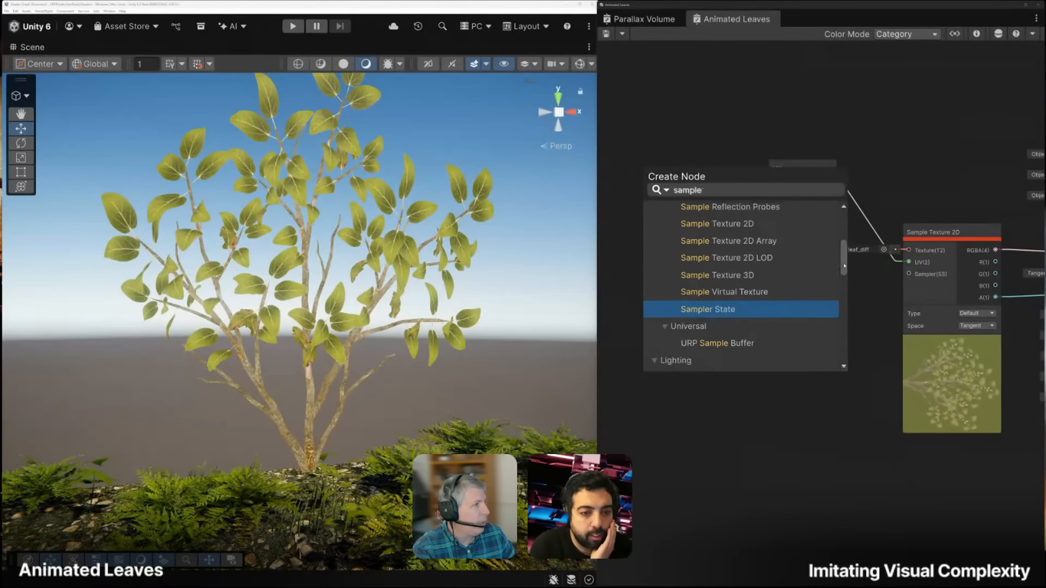
double_click(727, 260)
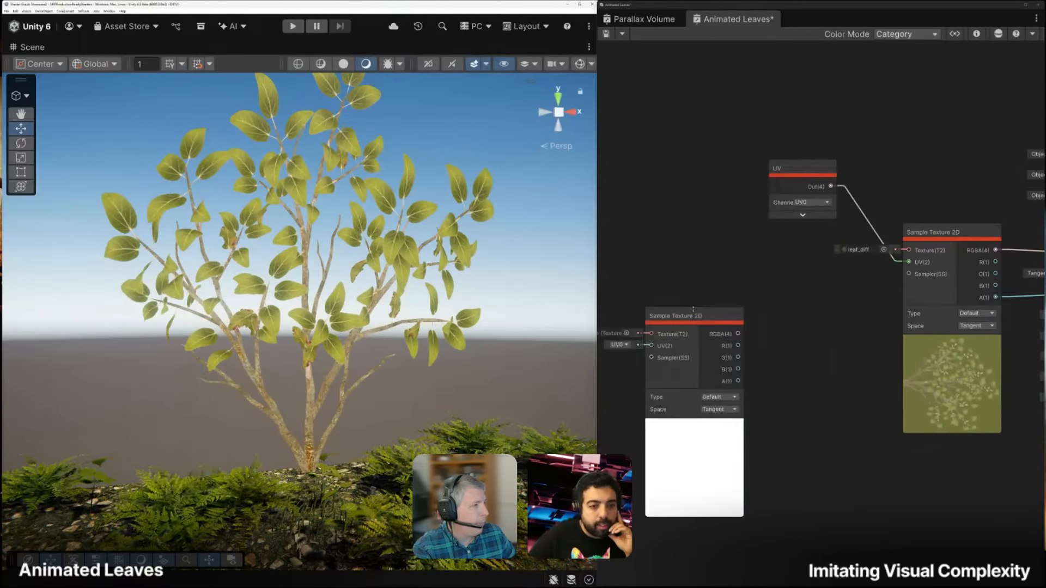
left_click_drag(693, 309, 721, 277)
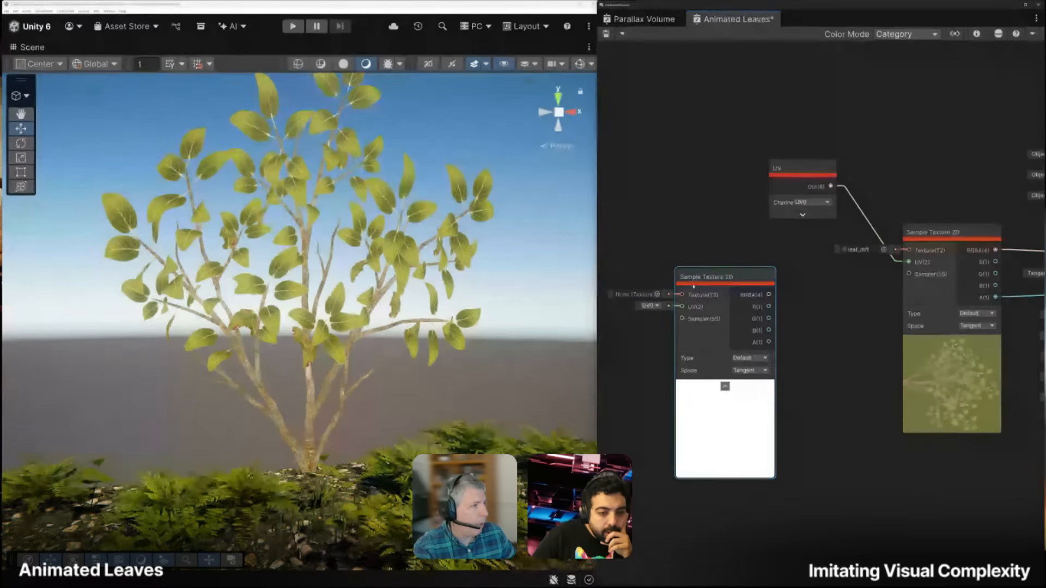
Assign the leaf_mask texture to the new Sample Texture 2D node
left_click(657, 294)
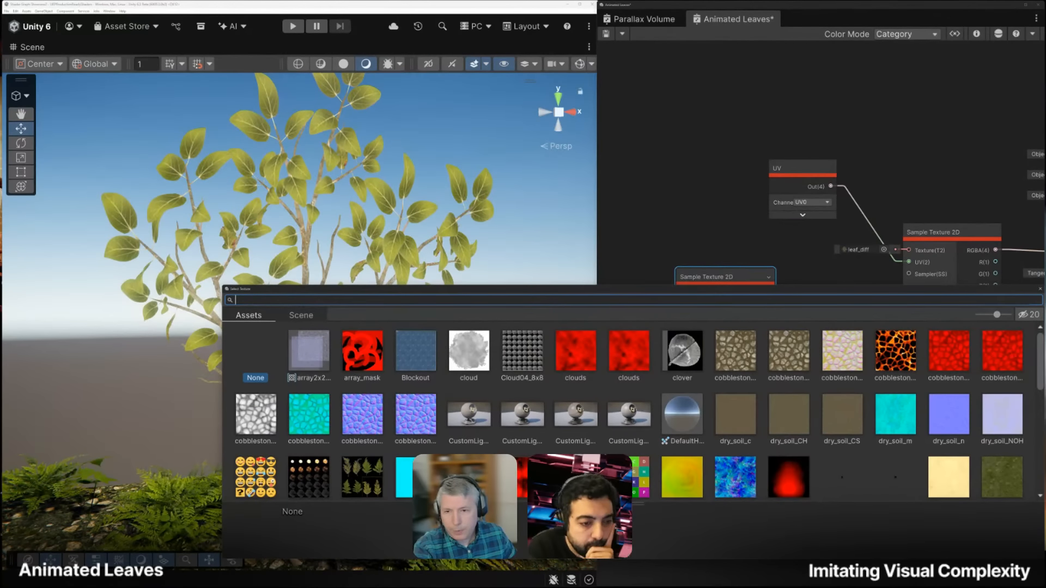
key("Escape")
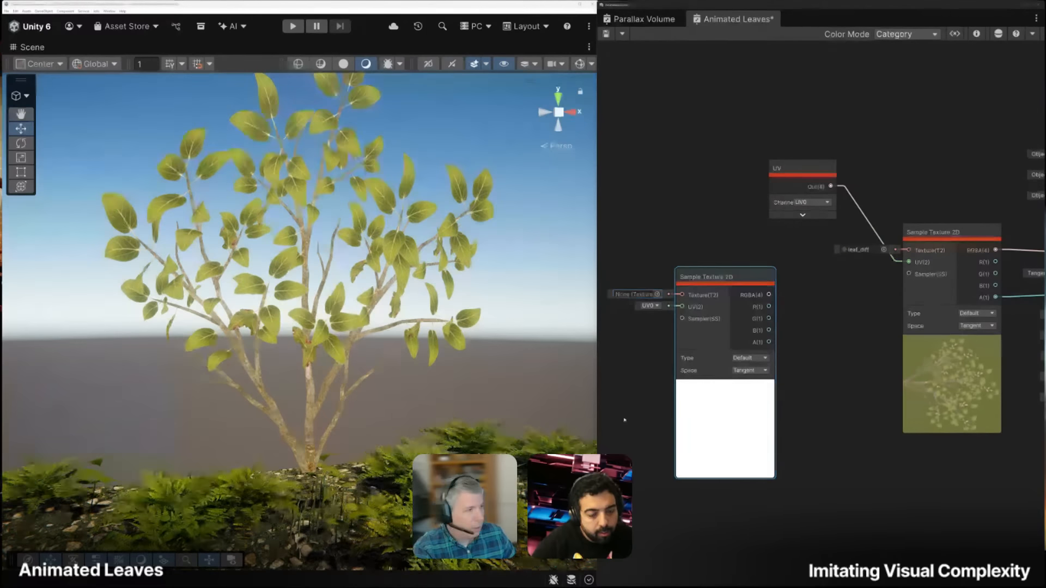
left_click(657, 294)
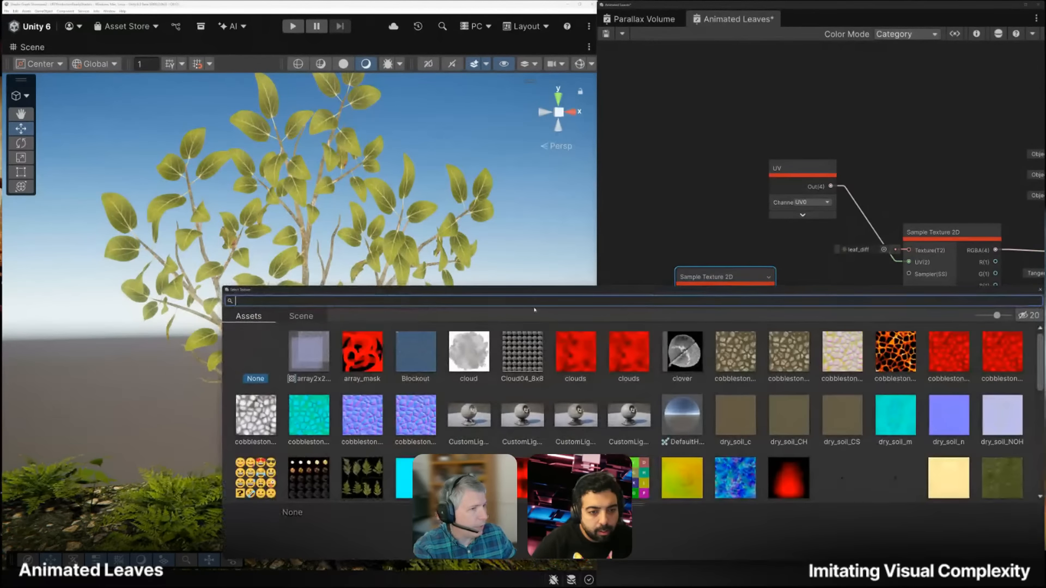
type("leaf")
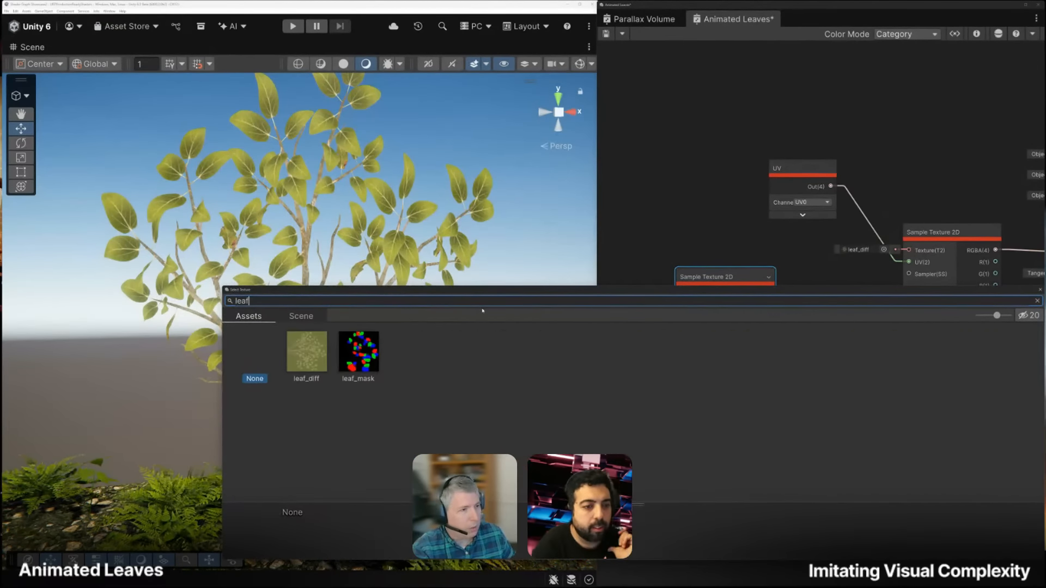
double_click(364, 357)
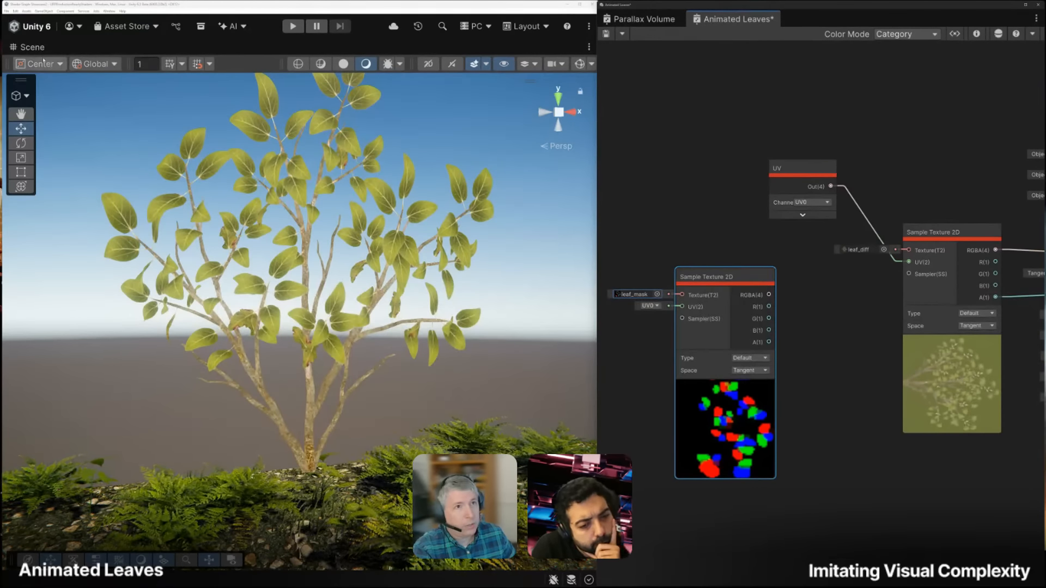
Restore the full editor layout and examine the leaf_mask texture in the Inspector and in its node preview
double_click(31, 47)
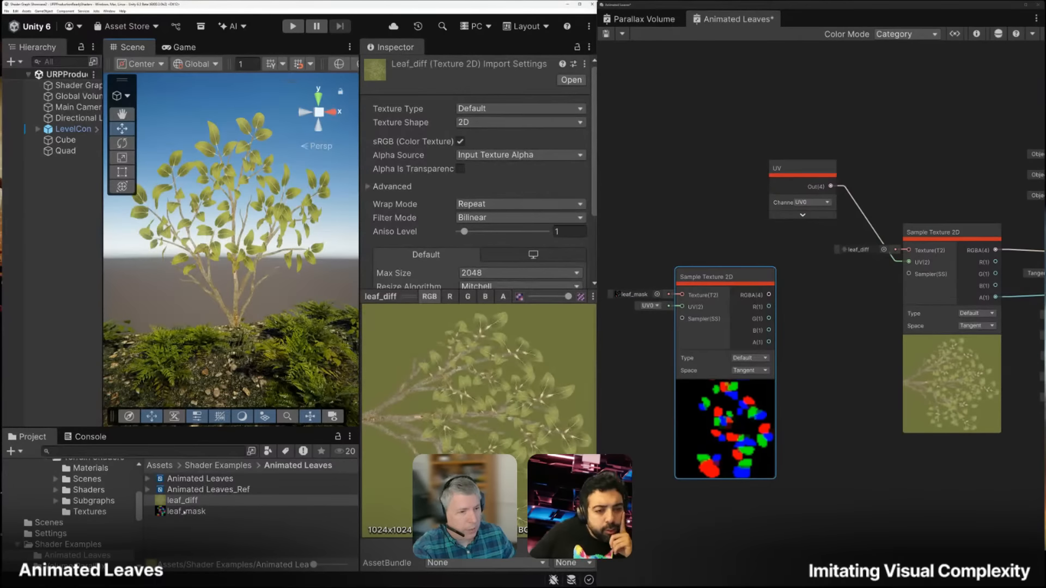
left_click(174, 511)
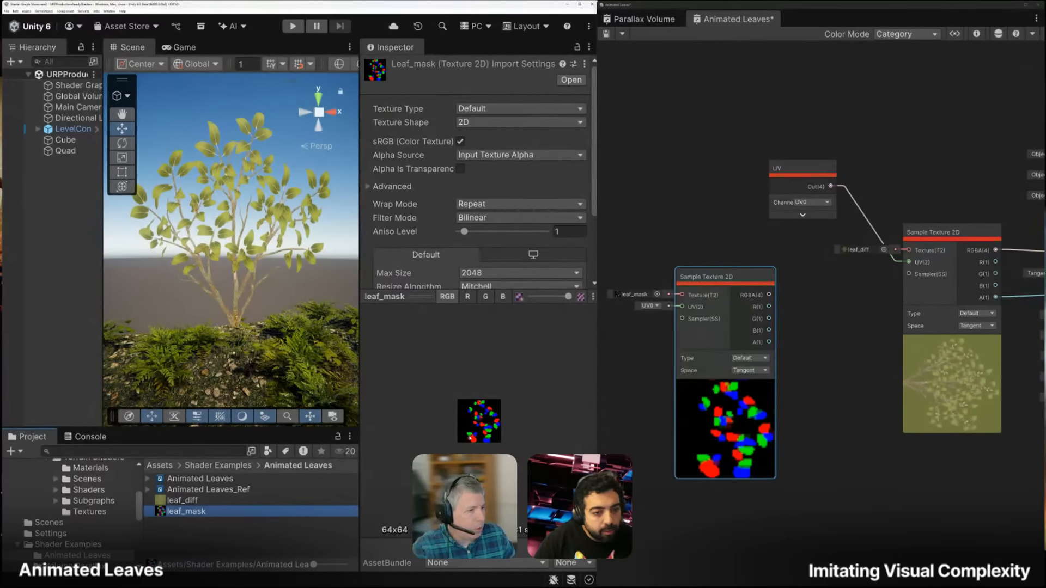
scroll(730, 446, "up", 5)
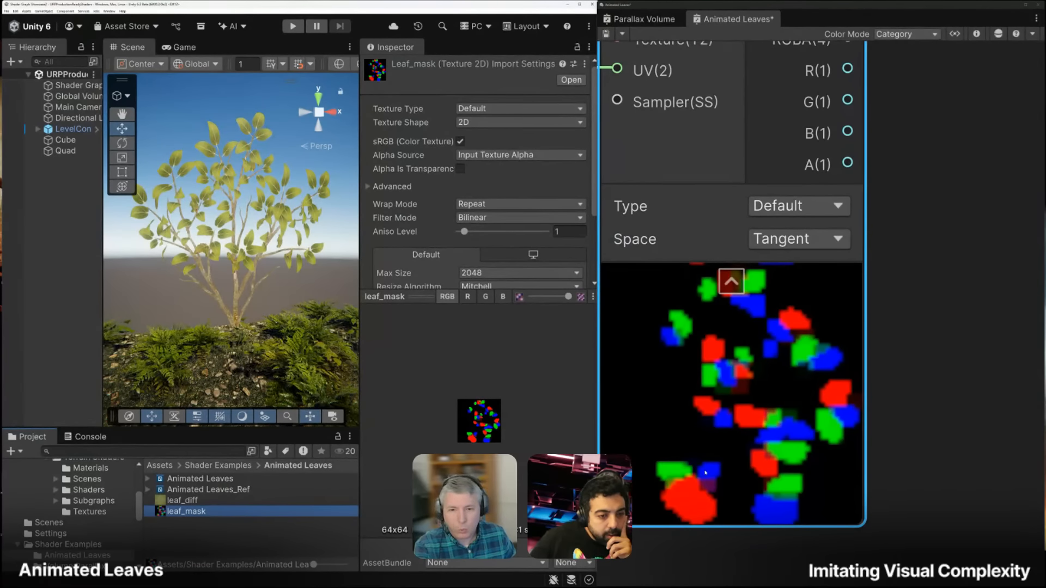
Move the leaf_mask Sample Texture 2D node farther from the leaf_diff sampler to leave room between them
scroll(705, 473, "down", 6)
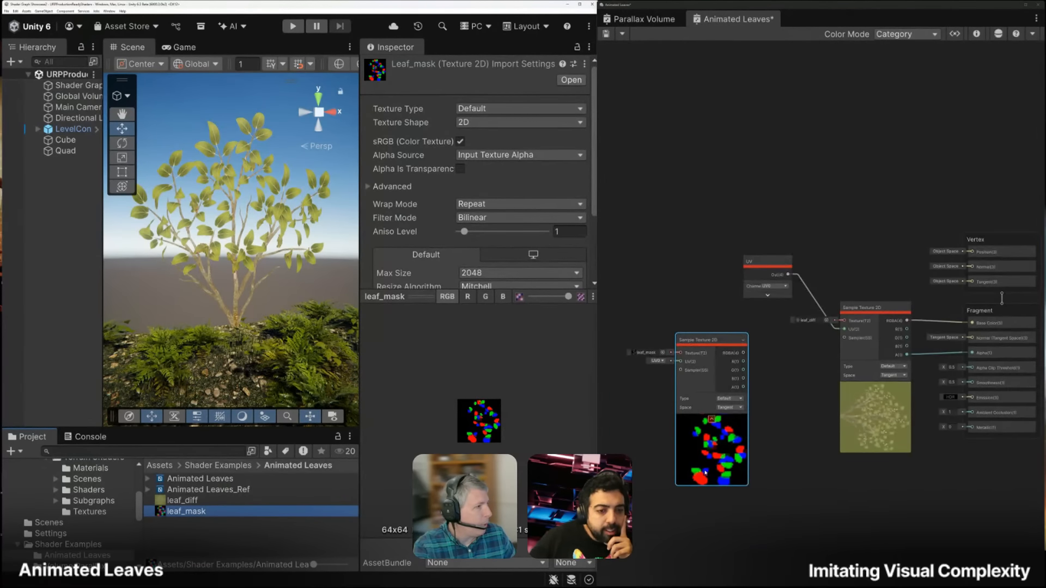
left_click_drag(717, 353, 684, 324)
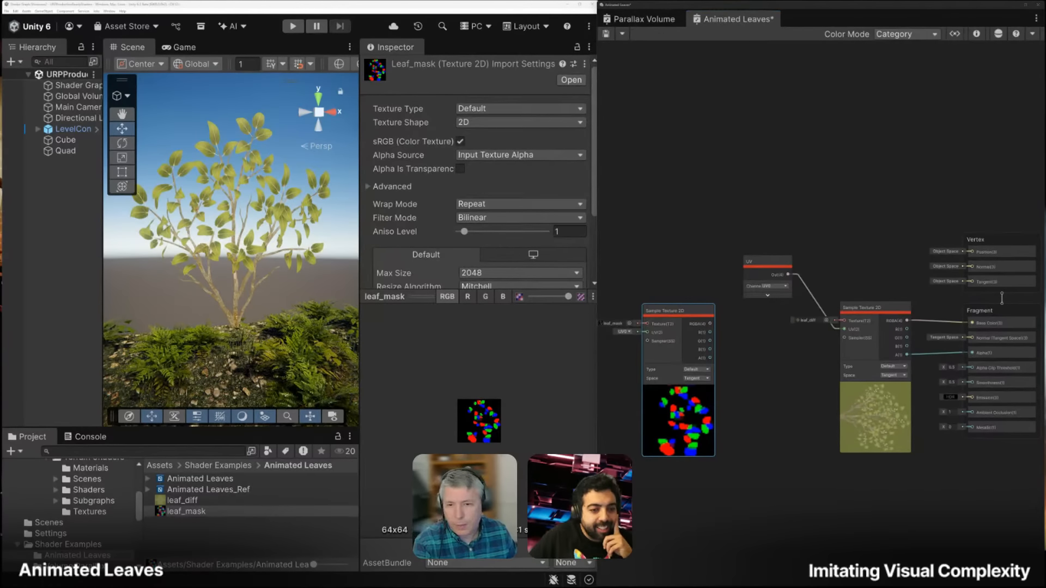
middle_click_drag(717, 507, 748, 471)
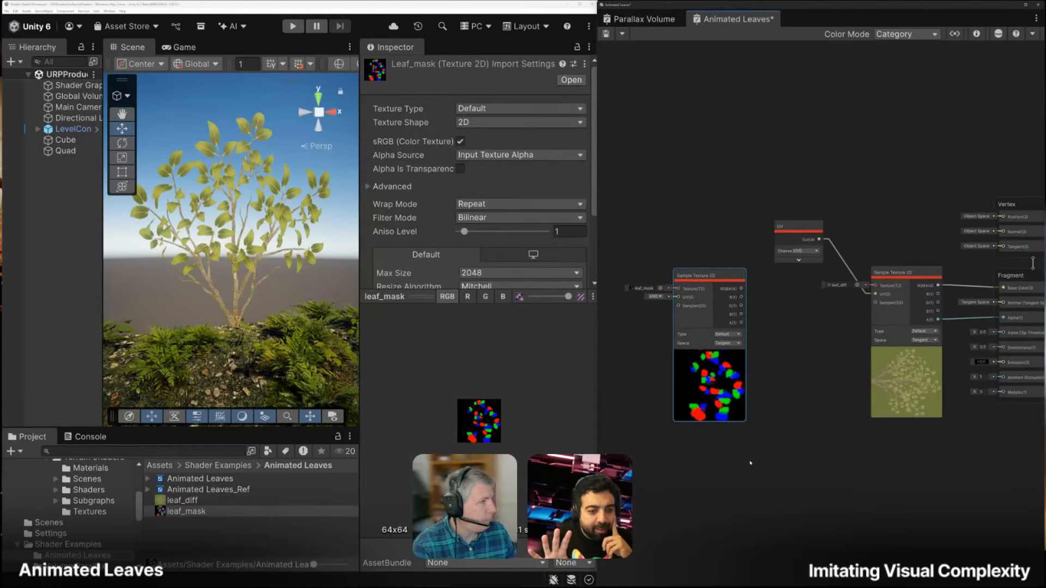
Move the leaf_mask Sample Texture 2D node higher in the graph, beside the UV node
left_click_drag(700, 286, 682, 214)
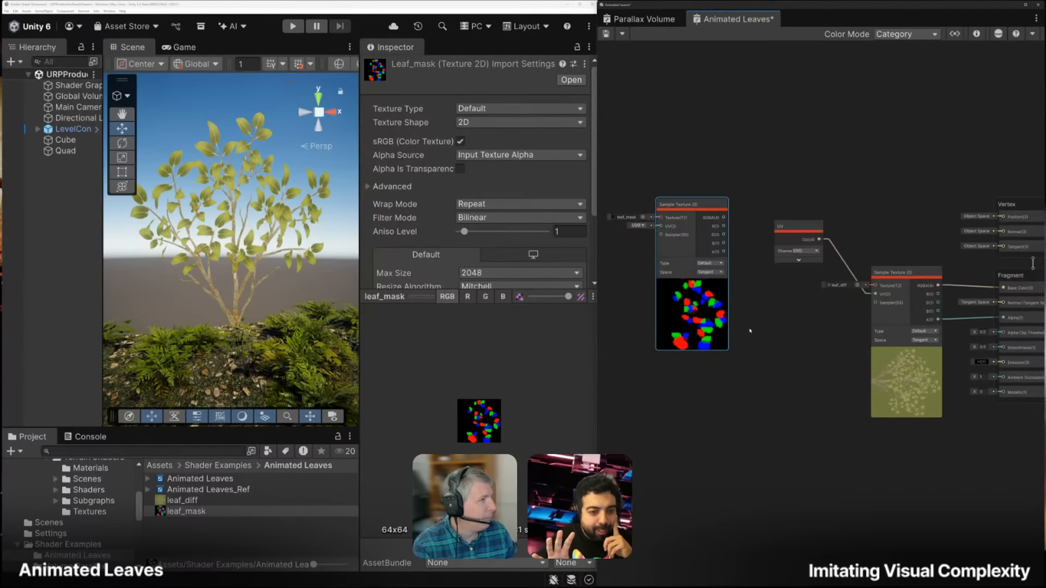
scroll(750, 330, "up", 2)
middle_click_drag(786, 343, 809, 315)
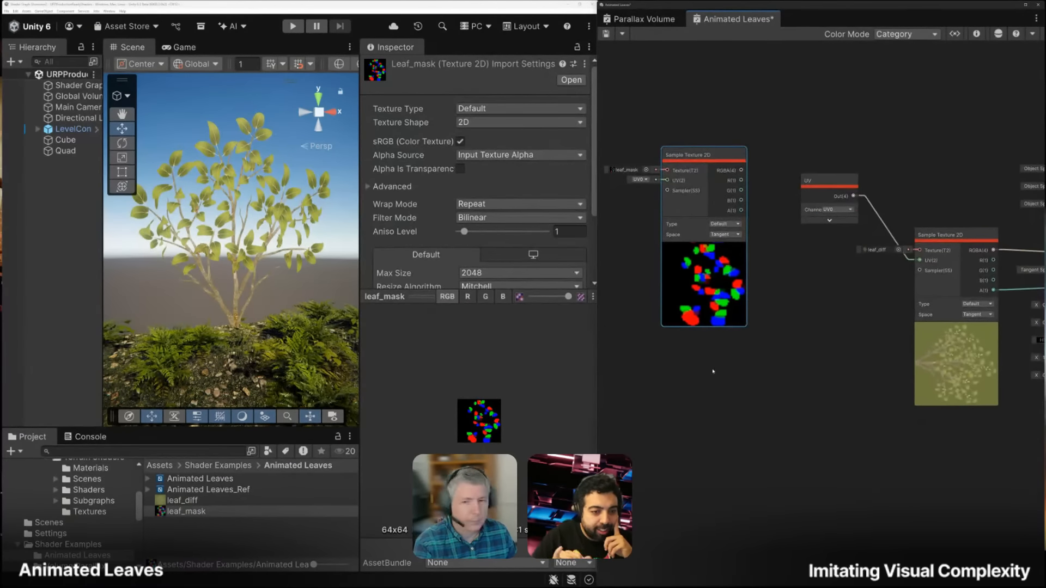
Add a Time node and place it below and slightly left of the leaf_mask texture sample
left_click(675, 384)
key("space")
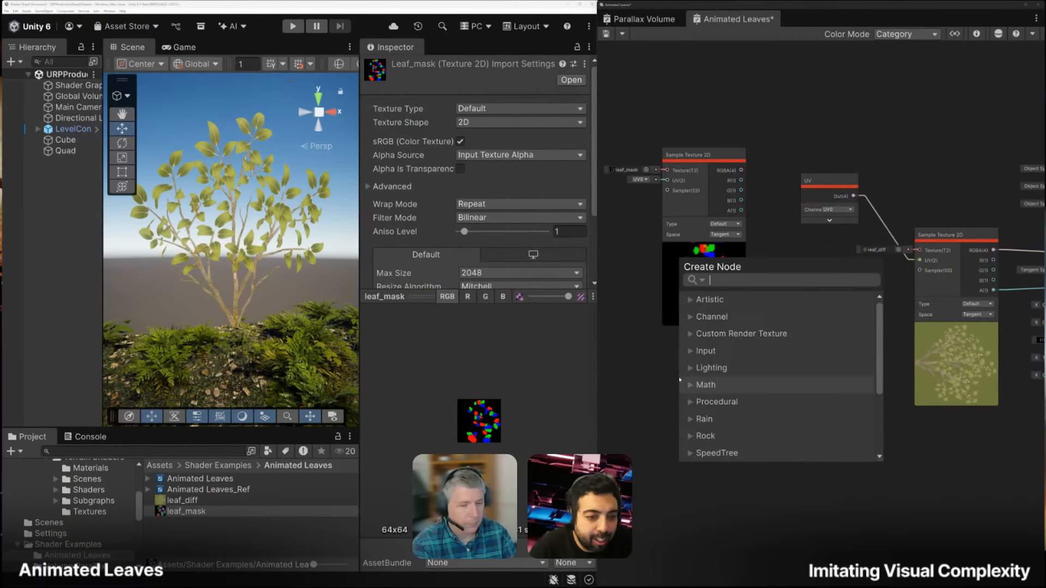
type("rime")
key("BackSpace")
key("BackSpace")
key("BackSpace")
key("BackSpace")
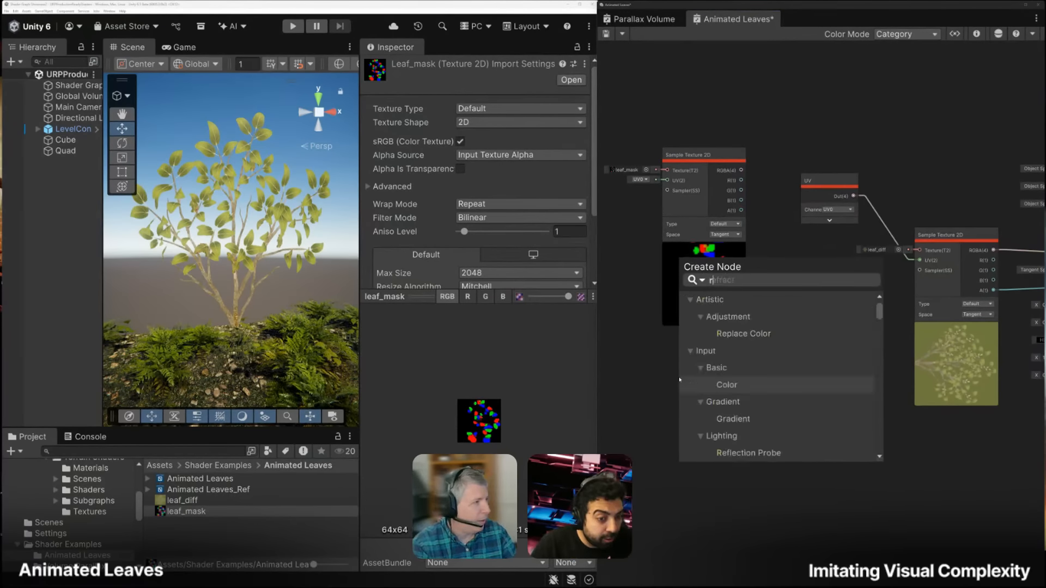
type("time")
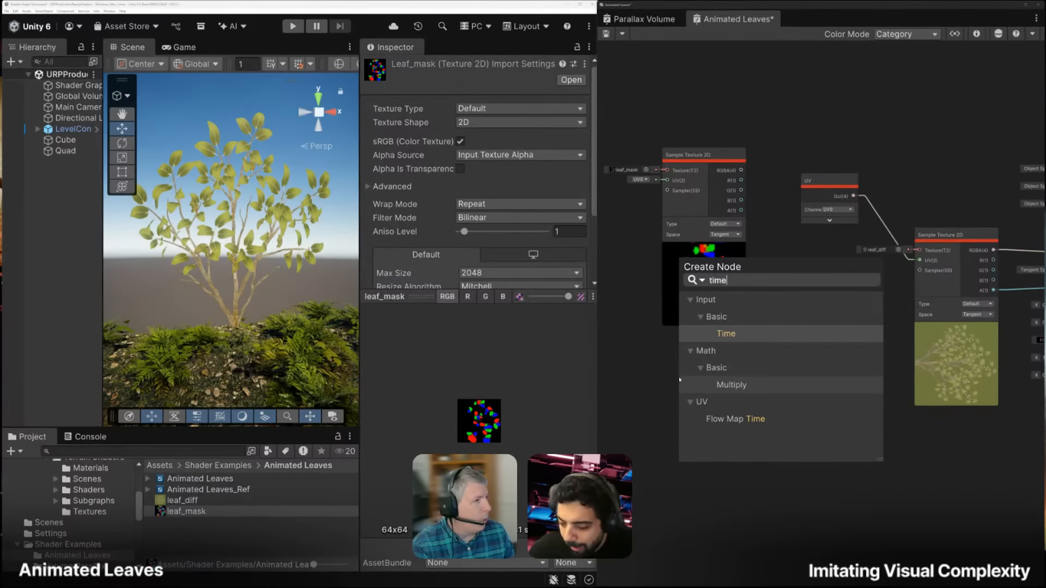
left_click(726, 335)
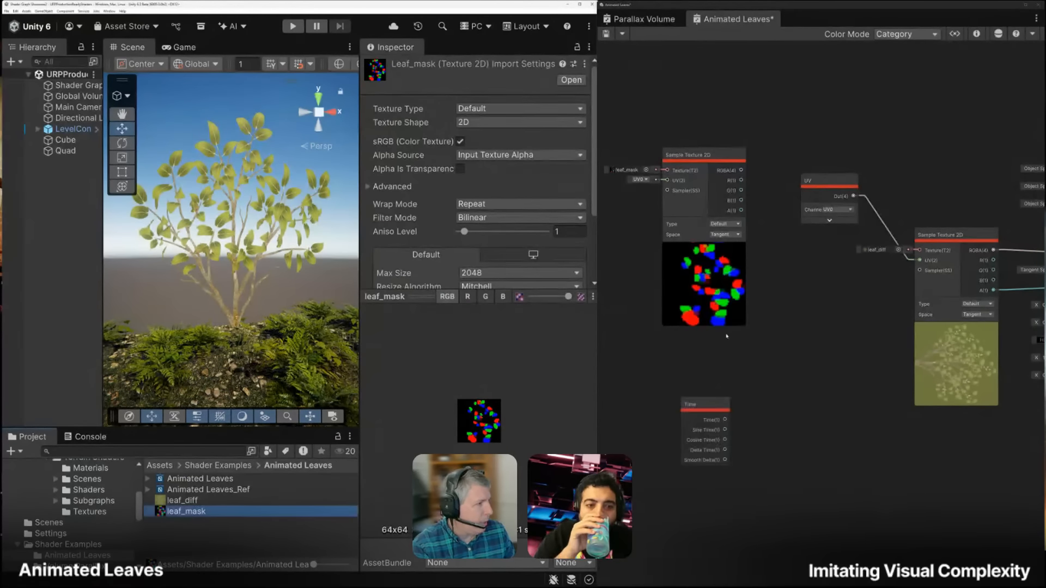
left_click_drag(702, 406, 665, 383)
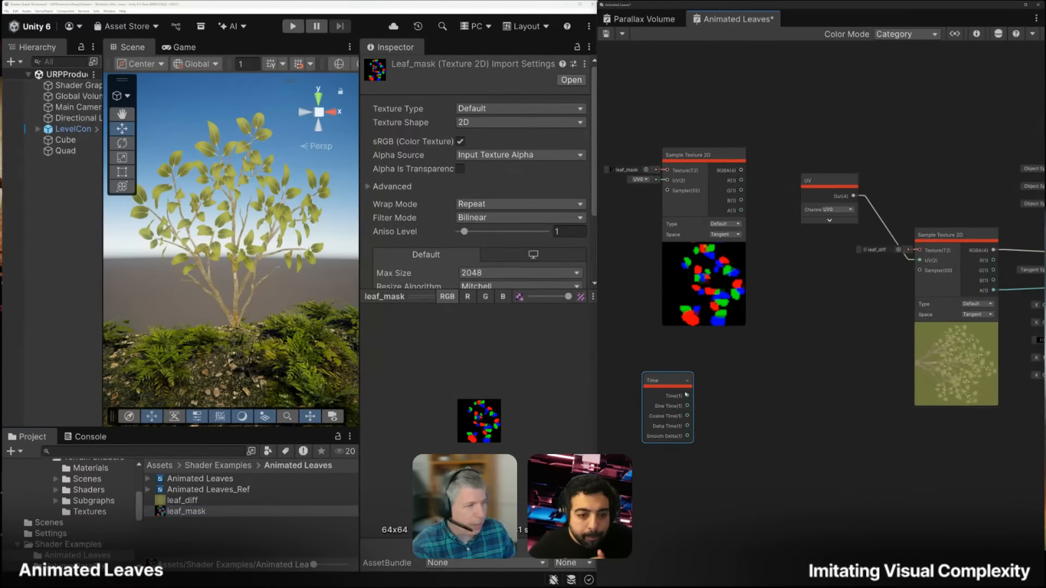
middle_click_drag(720, 399, 723, 352)
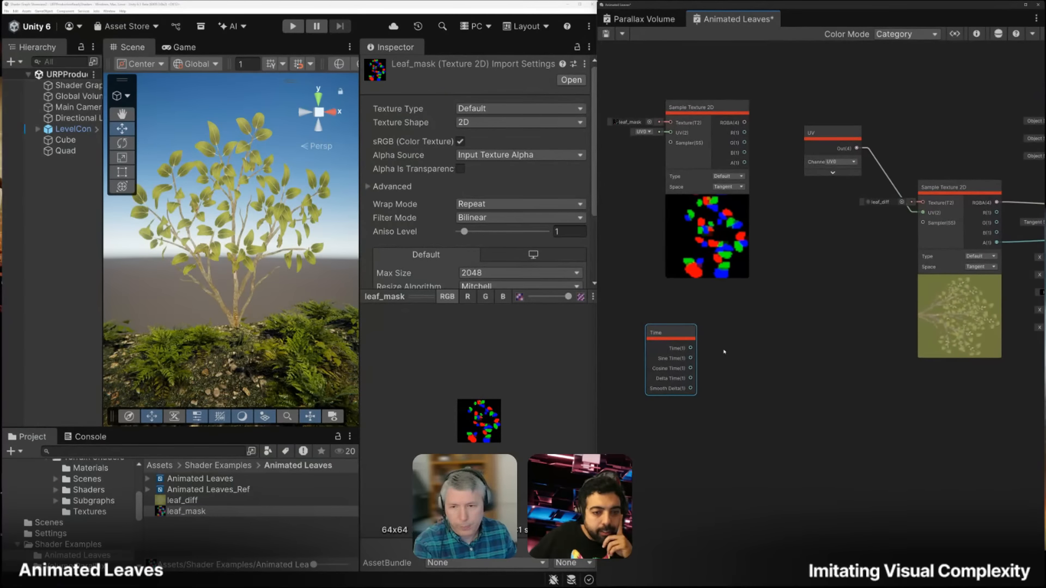
left_click_drag(674, 337, 649, 328)
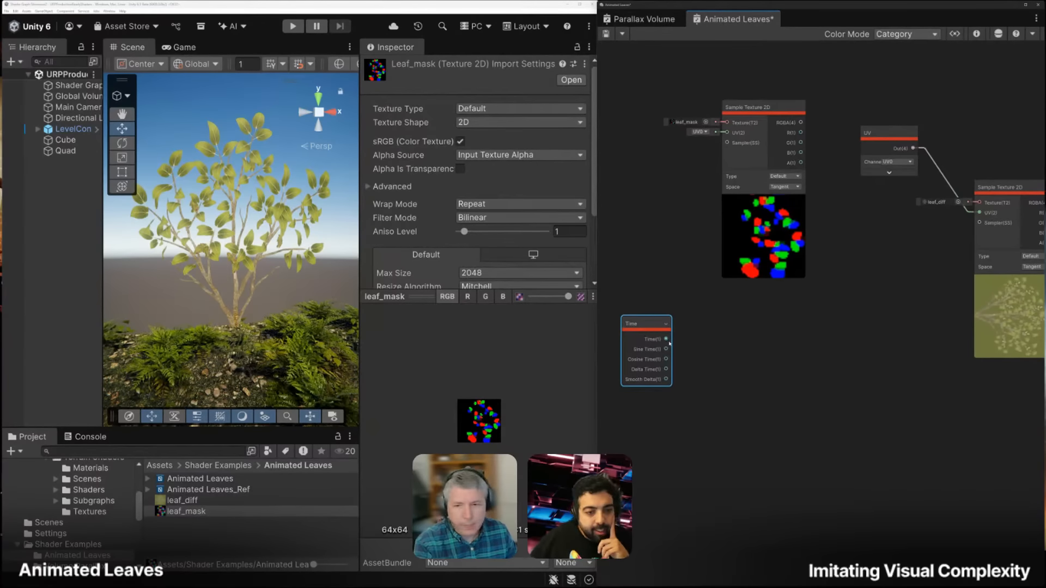
Create a Sine node fed by the Time node's Time output and place it right beside that node
left_click_drag(666, 339, 755, 338)
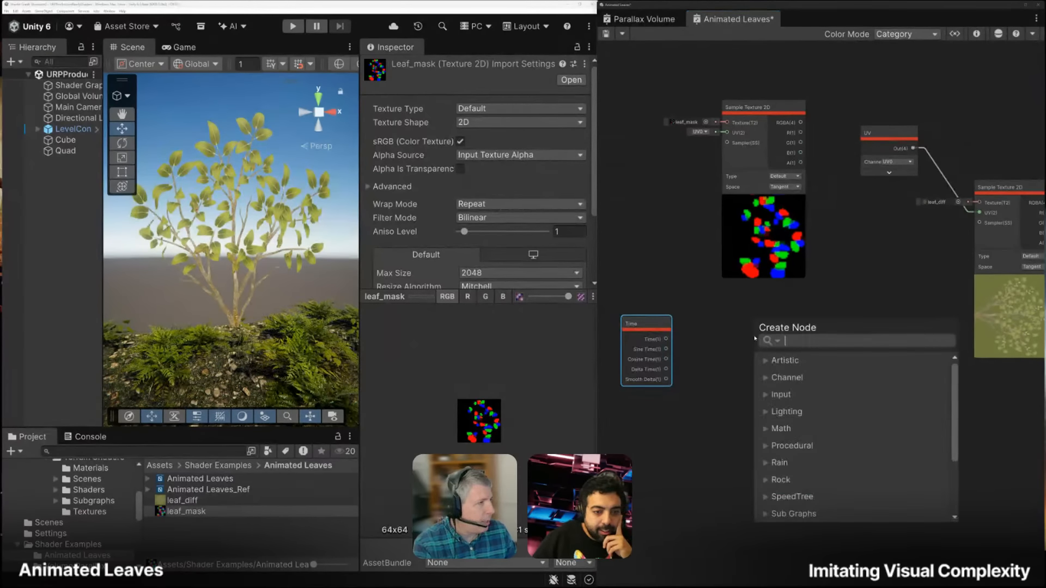
type("sine")
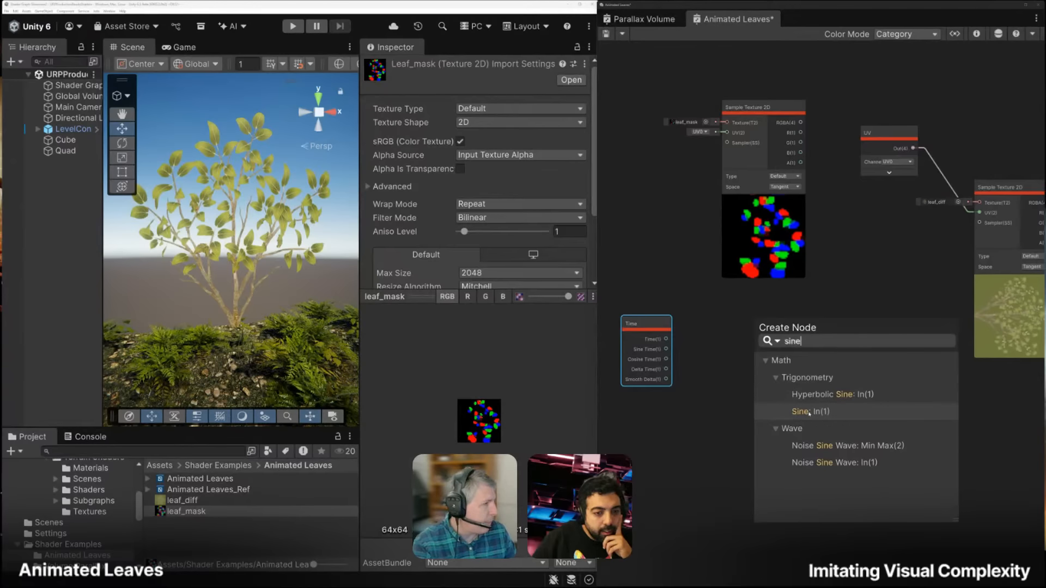
key("Return")
left_click_drag(770, 337, 709, 323)
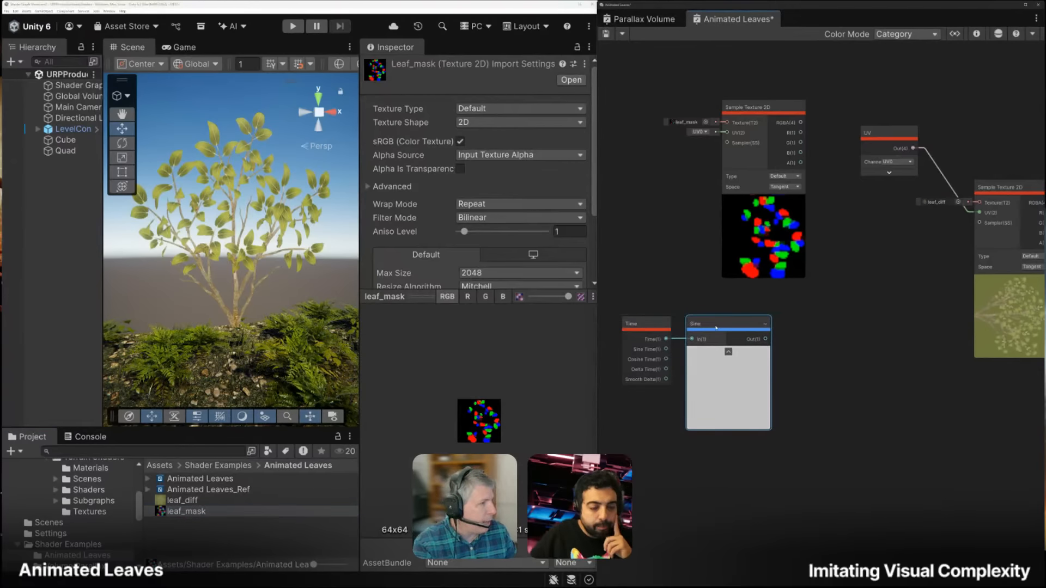
scroll(734, 380, "up", 3)
scroll(733, 381, "up", 2)
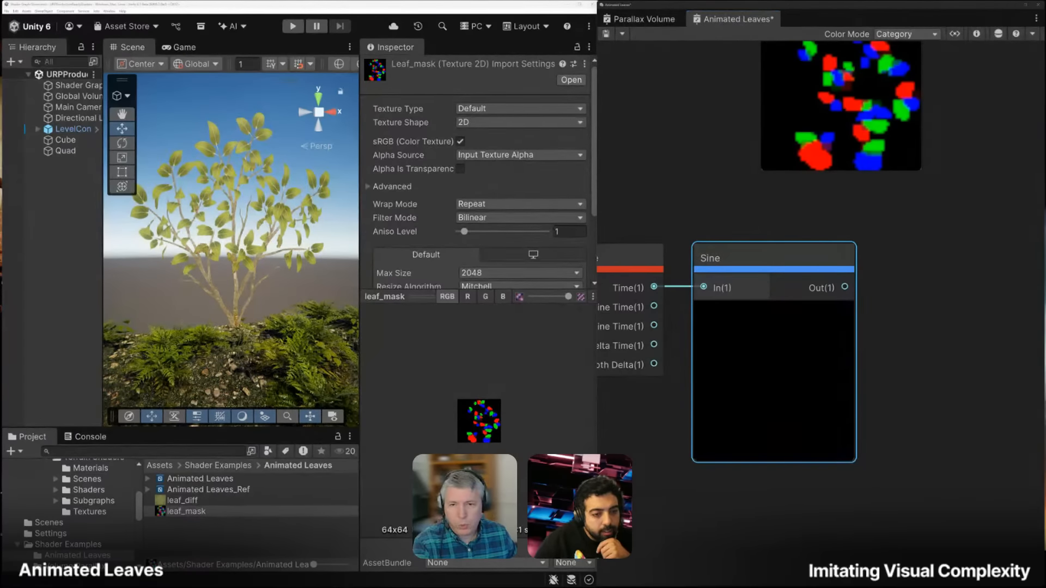
Create a Multiply node with the leaf_mask sample's RGBA output in input A, placed to the right of that sample
scroll(786, 414, "down", 5)
scroll(787, 414, "up", 3)
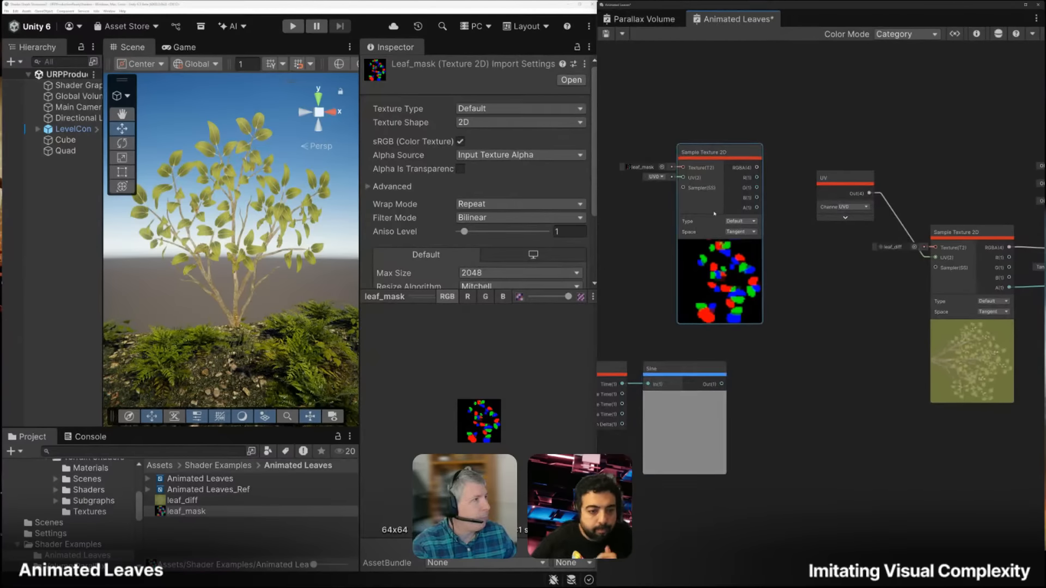
left_click_drag(712, 215, 685, 215)
scroll(708, 223, "down", 2)
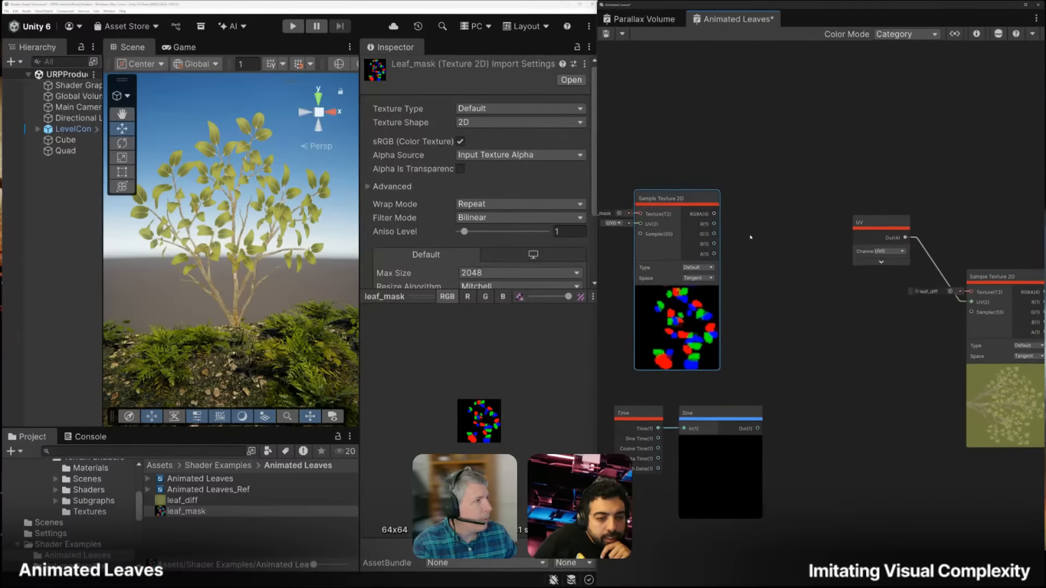
scroll(731, 228, "up", 5)
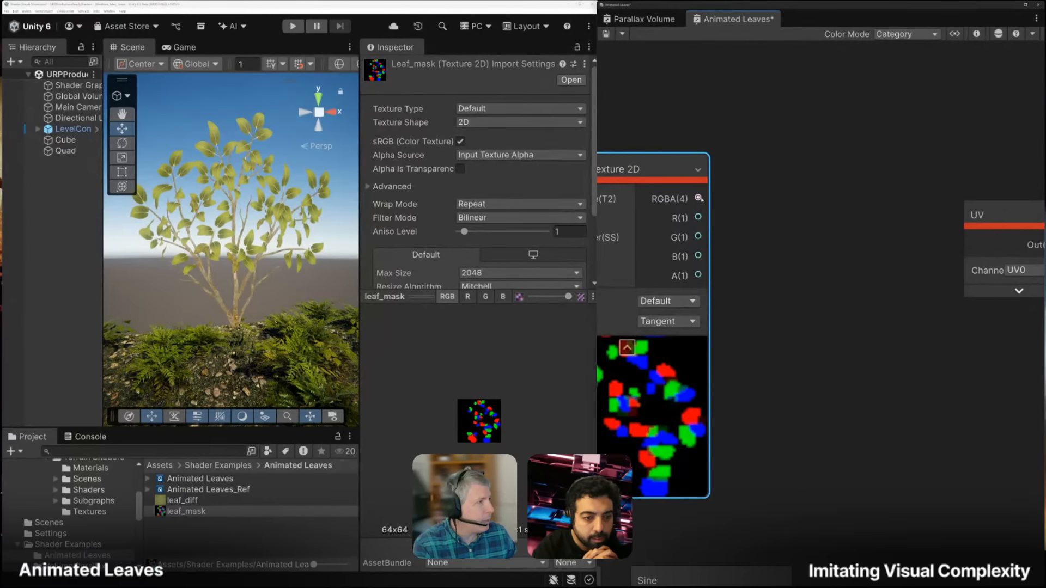
left_click_drag(697, 198, 779, 295)
type("mul")
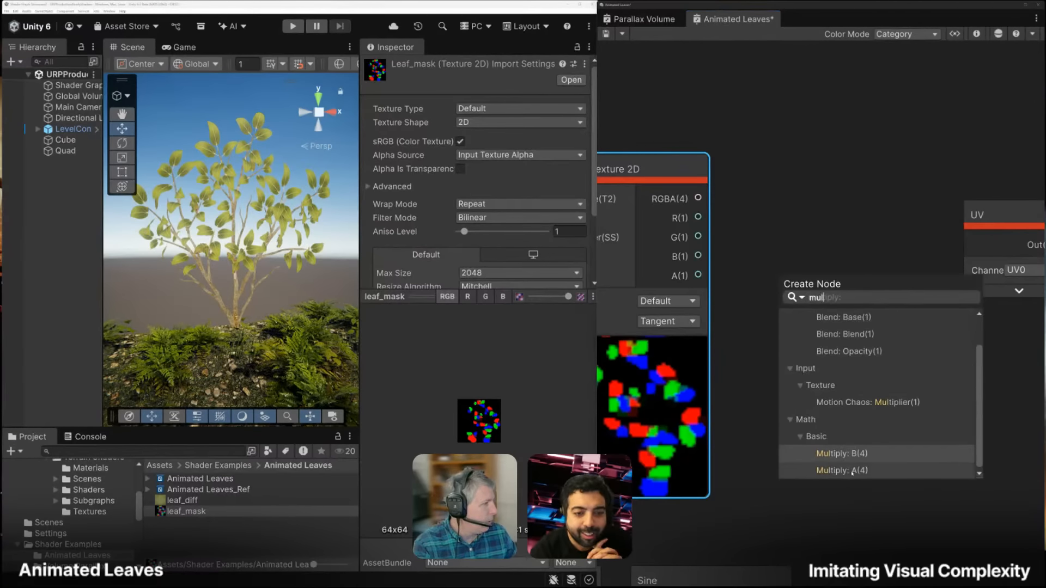
left_click(853, 471)
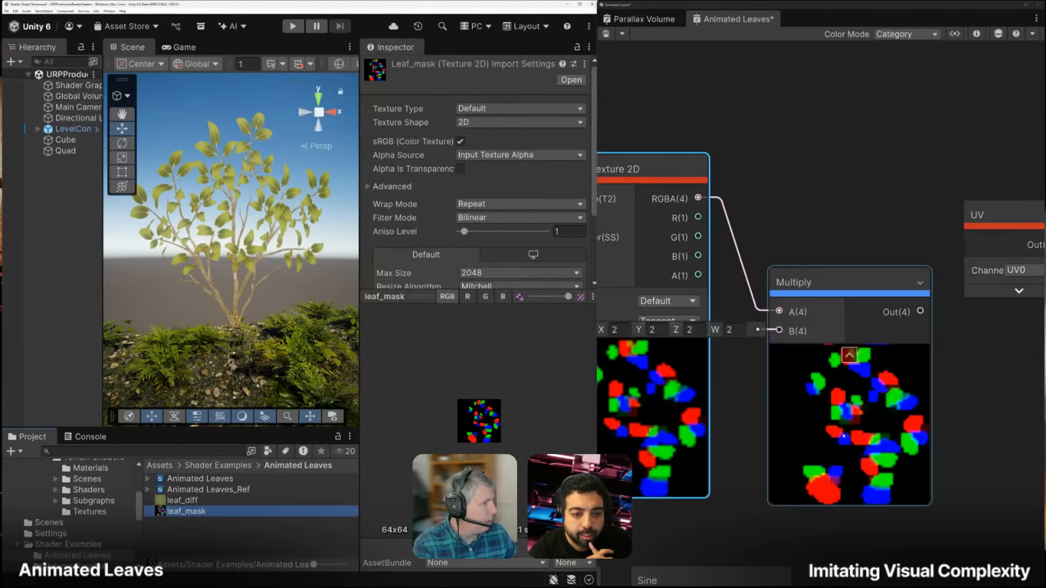
scroll(810, 272, "down", 5)
left_click_drag(809, 272, 835, 301)
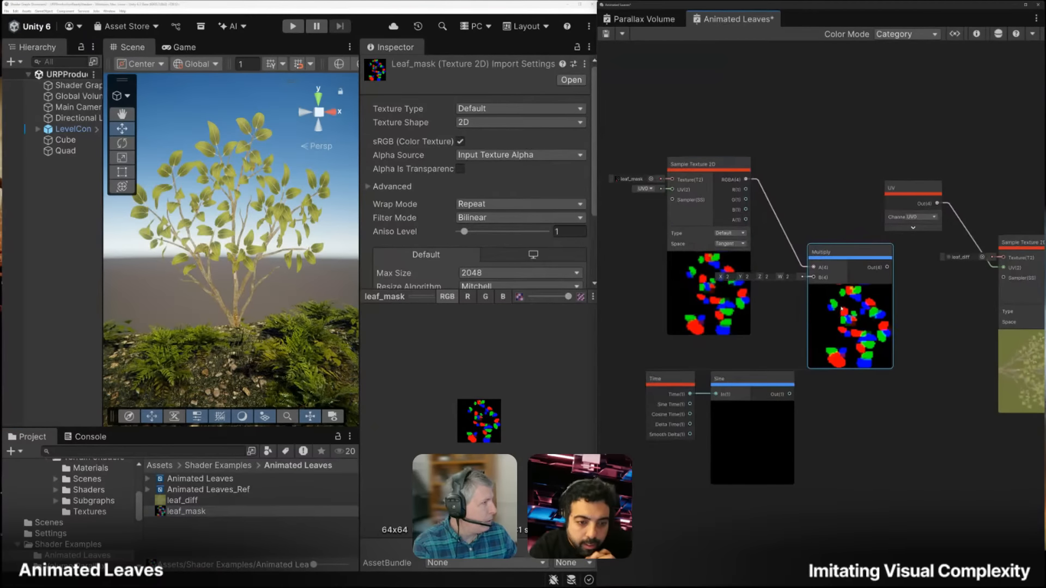
Connect the Sine output to the Multiply node's B input and tidy the layout of the surrounding nodes
left_click_drag(694, 362, 745, 415)
left_click_drag(758, 379, 812, 278)
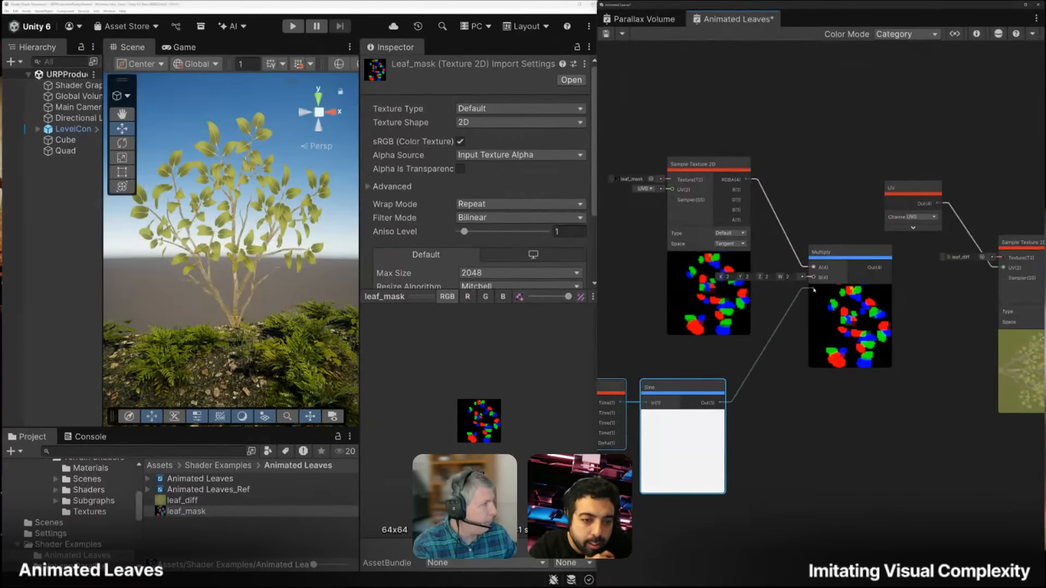
left_click_drag(708, 172, 684, 175)
left_click_drag(938, 288, 858, 286)
left_click_drag(656, 364, 731, 389)
left_click_drag(866, 329, 819, 336)
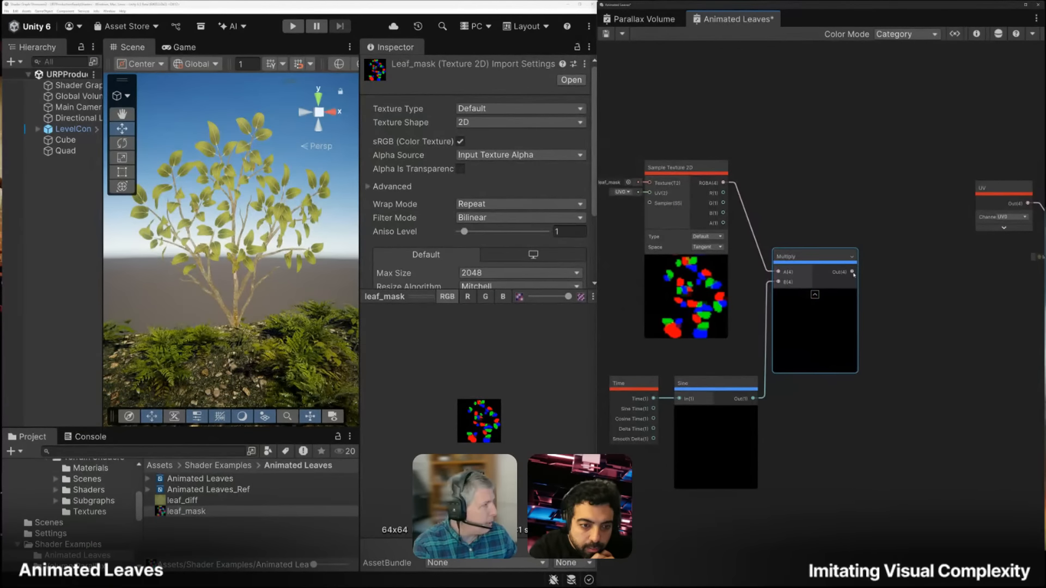
Create a Split node fed by the Multiply node's output
left_click_drag(871, 271, 873, 271)
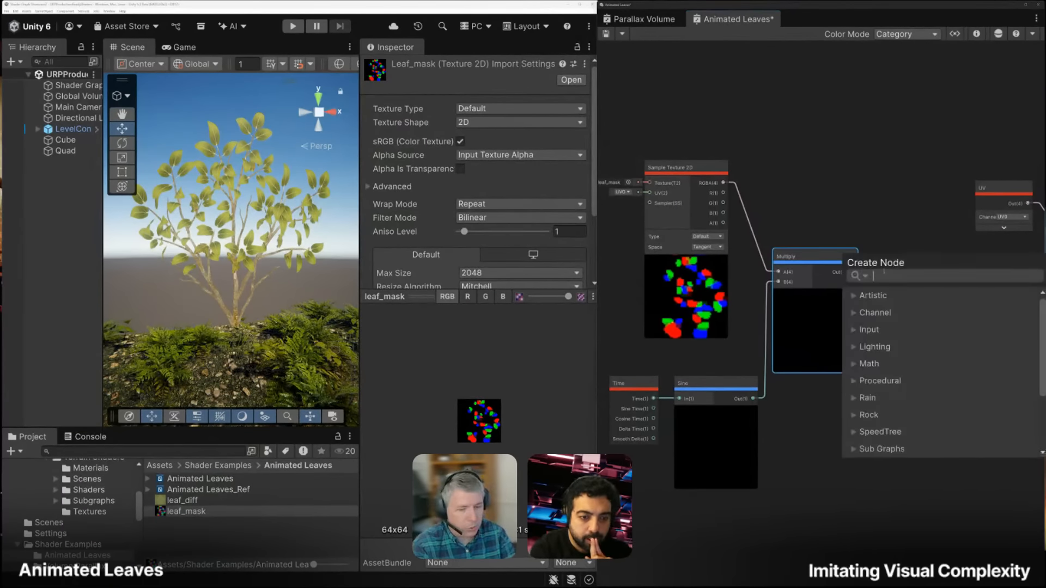
type("split")
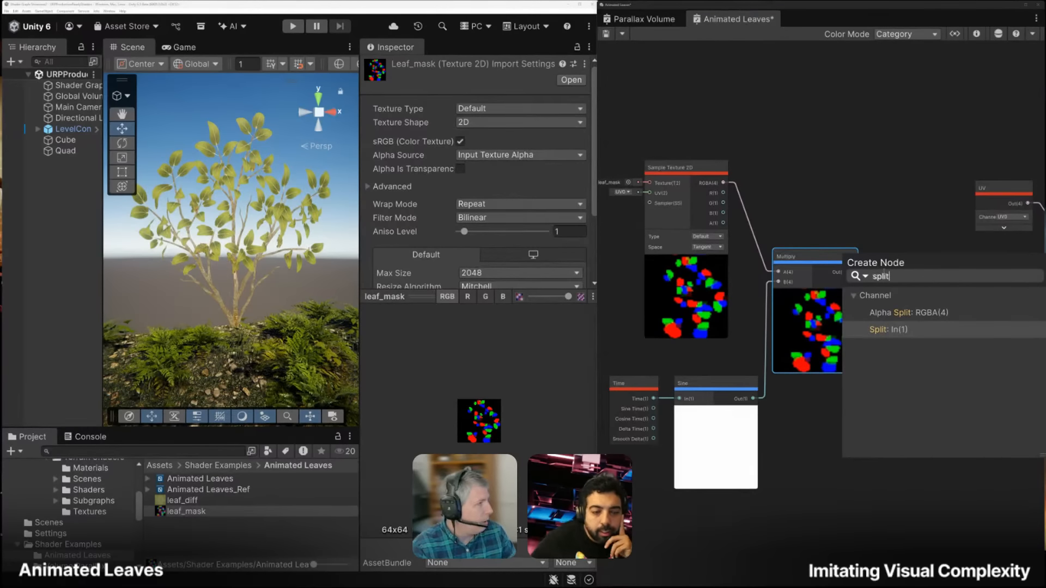
key("Return")
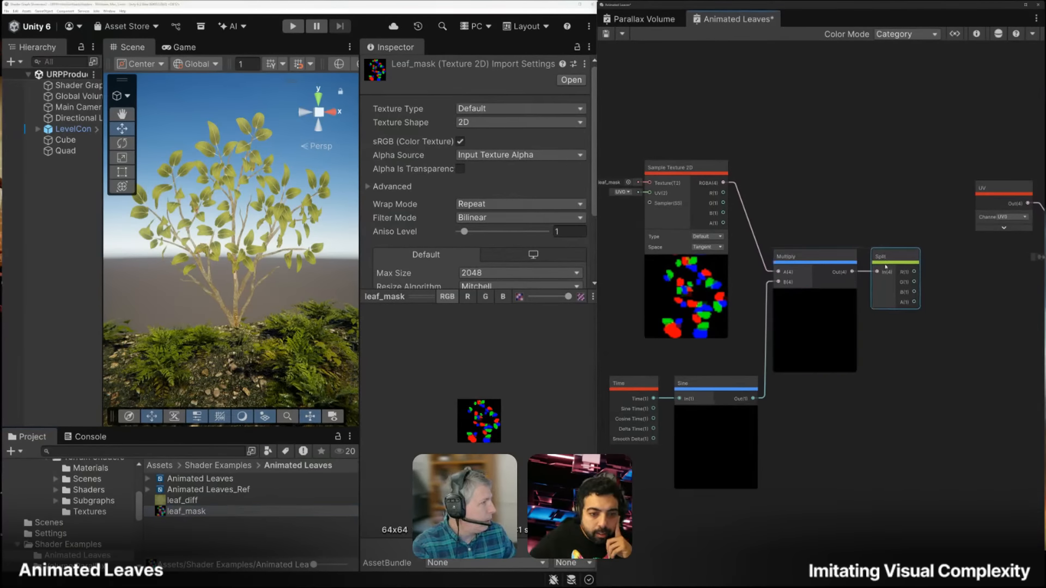
Shift the leaf_mask sample, Time, Sine, Multiply and Split nodes left together to make room before the UV node
middle_click_drag(945, 339, 915, 342)
scroll(915, 343, "down", 2)
scroll(915, 342, "down", 1)
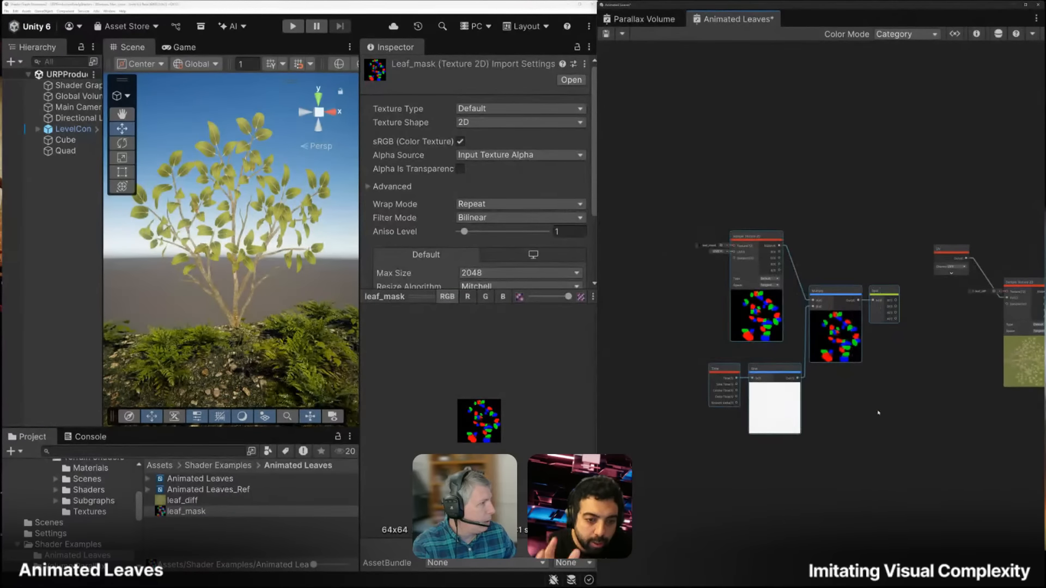
left_click_drag(879, 311, 795, 314)
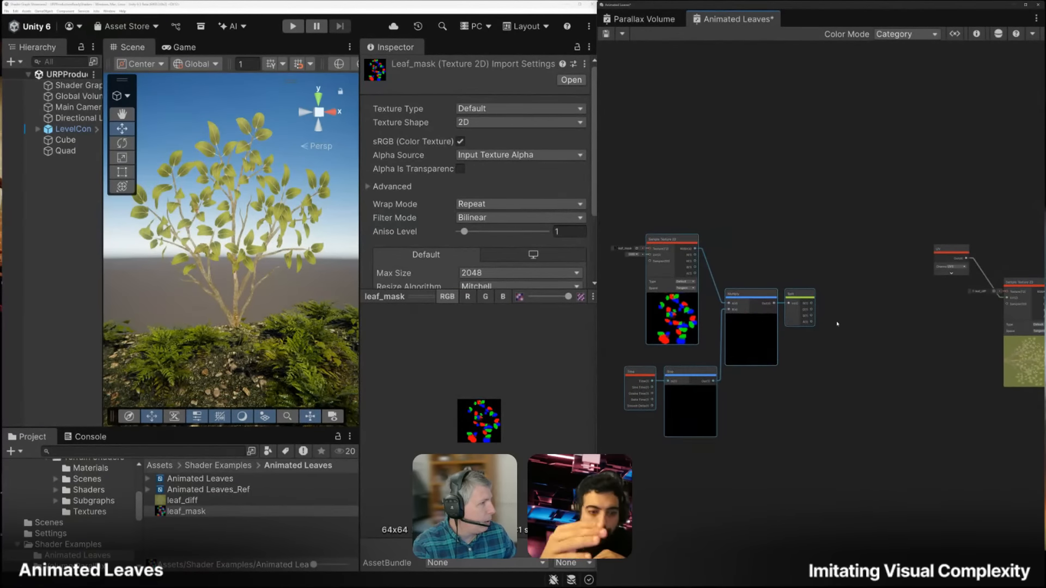
Create an Add node that sums the Split node's R and G outputs, and align it beside the Split node
scroll(745, 338, "up", 6)
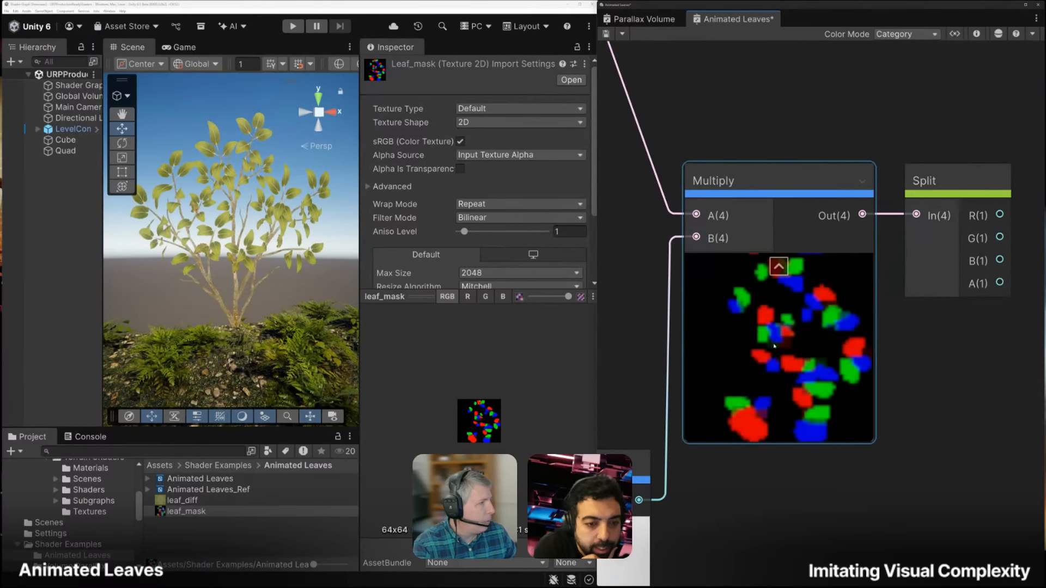
scroll(788, 348, "down", 4)
scroll(791, 347, "up", 5)
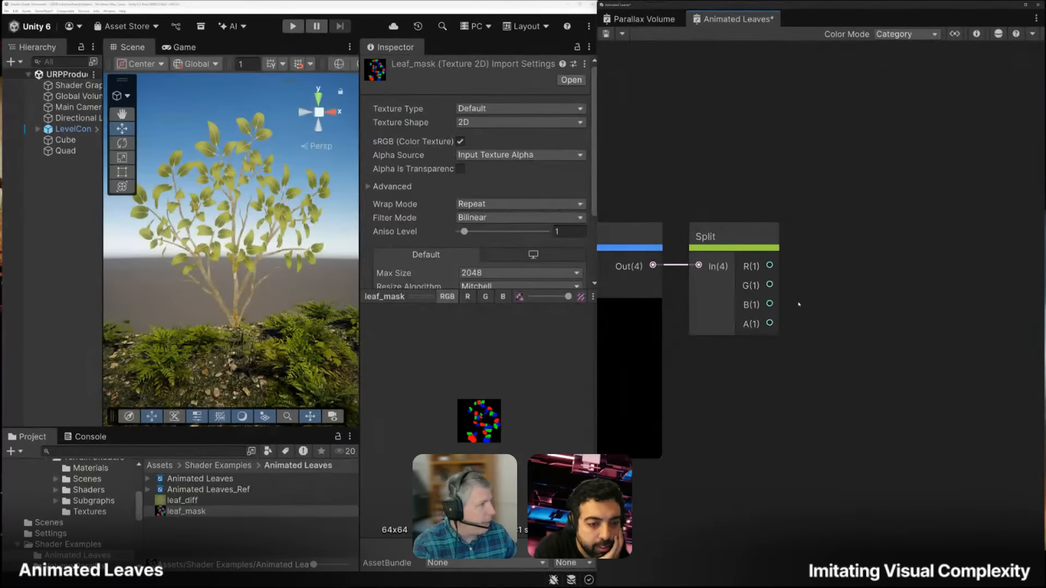
left_click_drag(770, 265, 844, 256)
type("add")
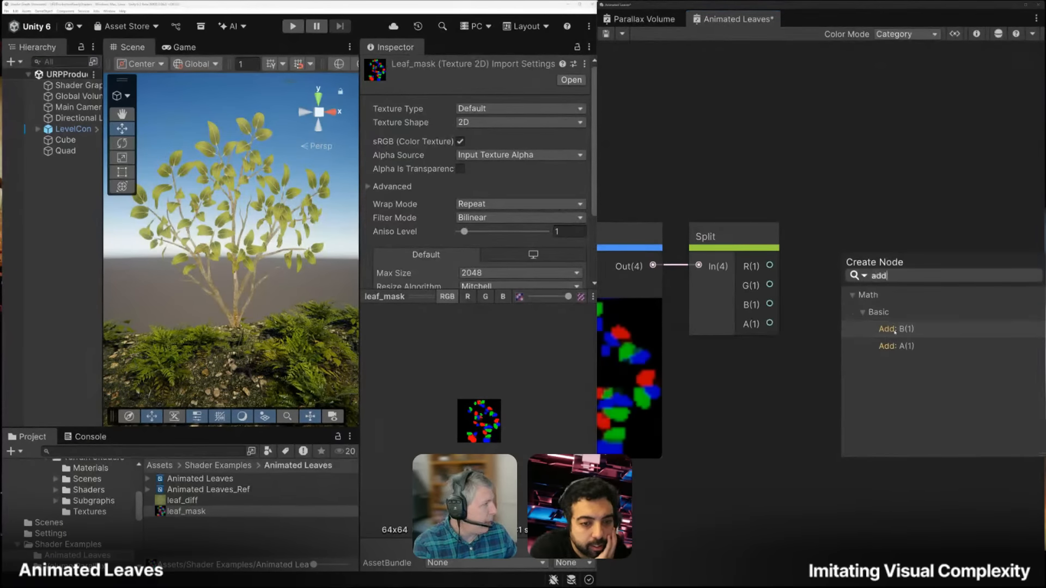
left_click(896, 347)
left_click_drag(770, 284, 840, 309)
left_click_drag(869, 268, 866, 236)
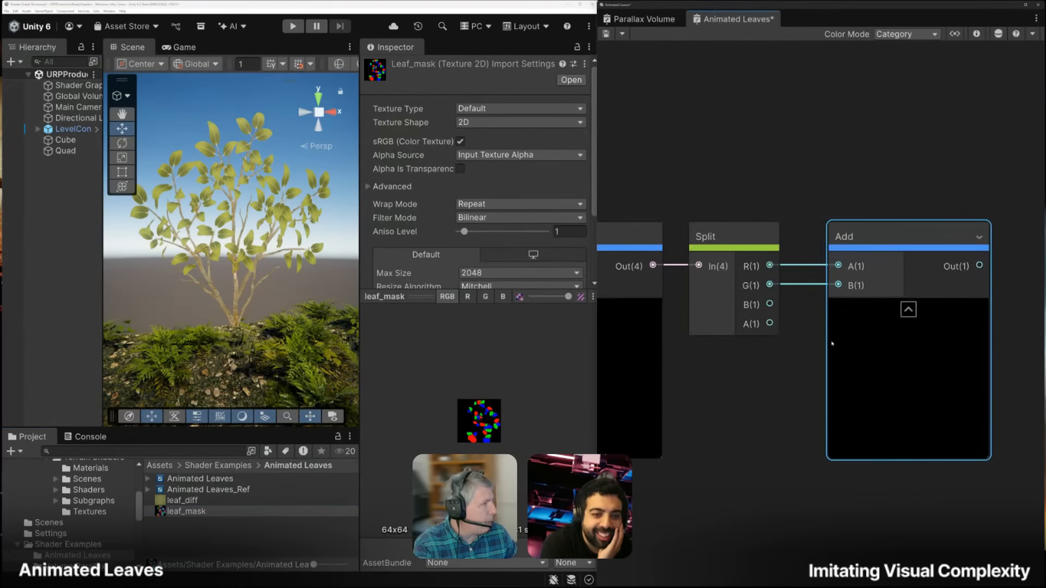
Create a second Add node taking the first Add's output in A and the Split node's B channel in B
middle_click_drag(865, 353, 775, 353)
scroll(775, 352, "down", 2)
middle_click_drag(844, 365, 748, 365)
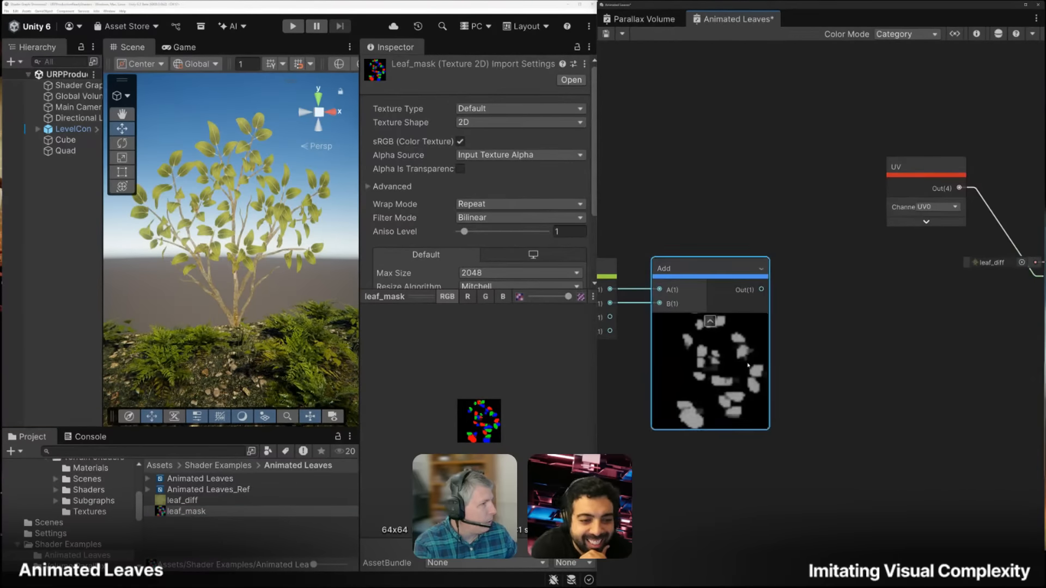
middle_click_drag(765, 292, 853, 290)
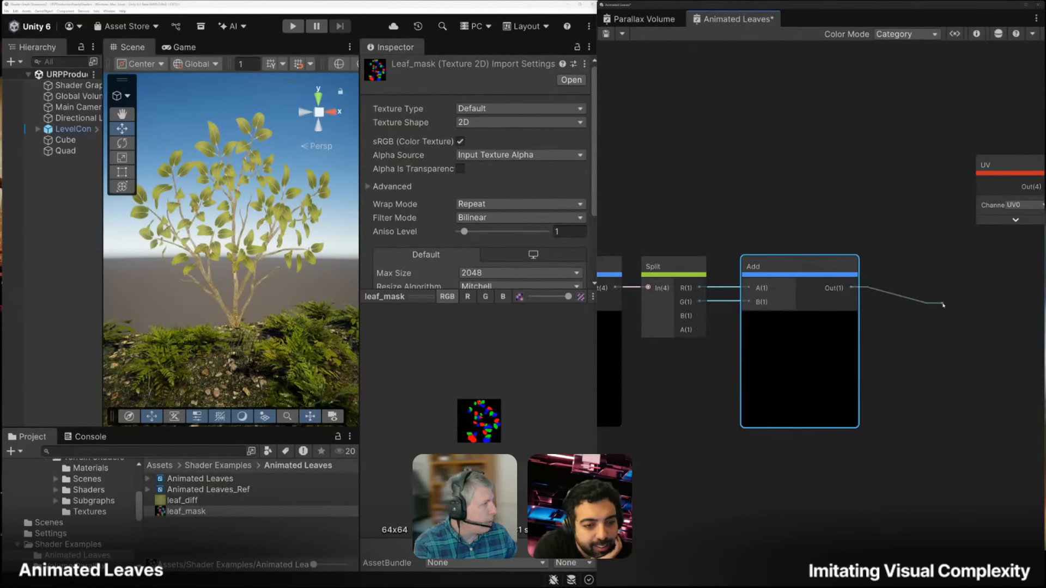
left_click_drag(943, 305, 943, 305)
type("add")
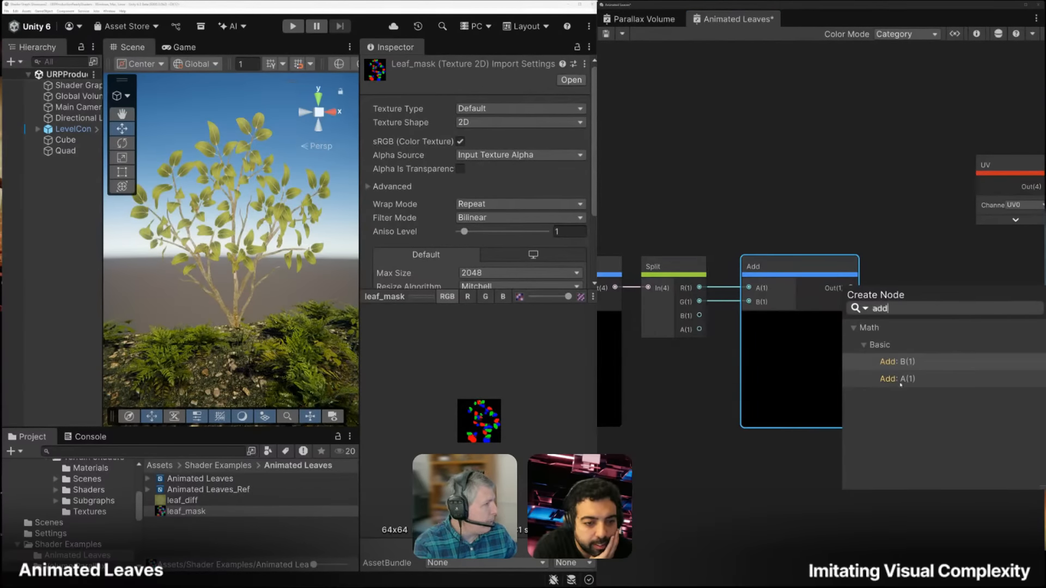
left_click(901, 381)
left_click_drag(699, 315, 897, 281)
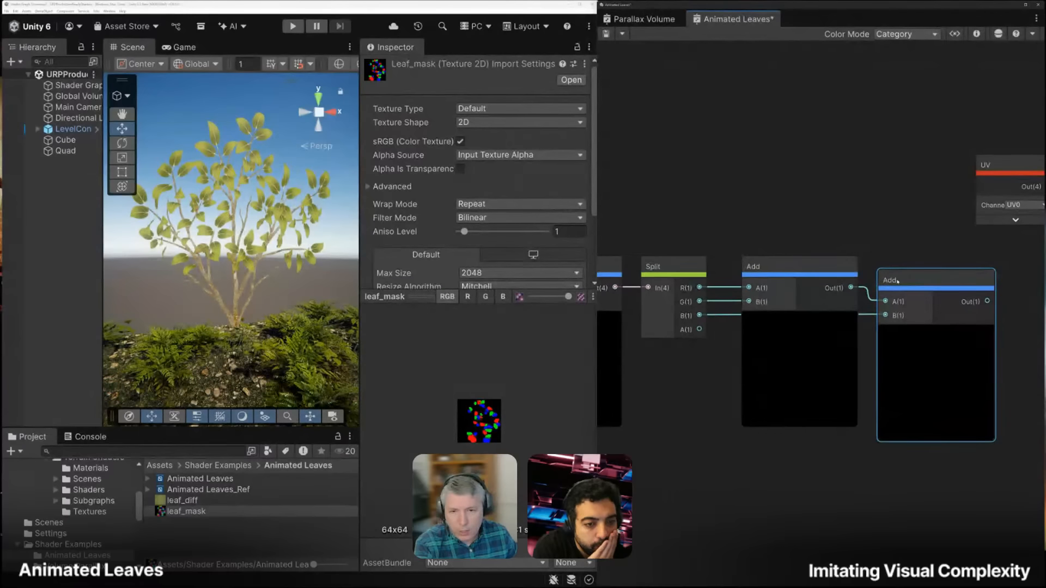
scroll(890, 353, "down", 2)
middle_click_drag(962, 369, 808, 369)
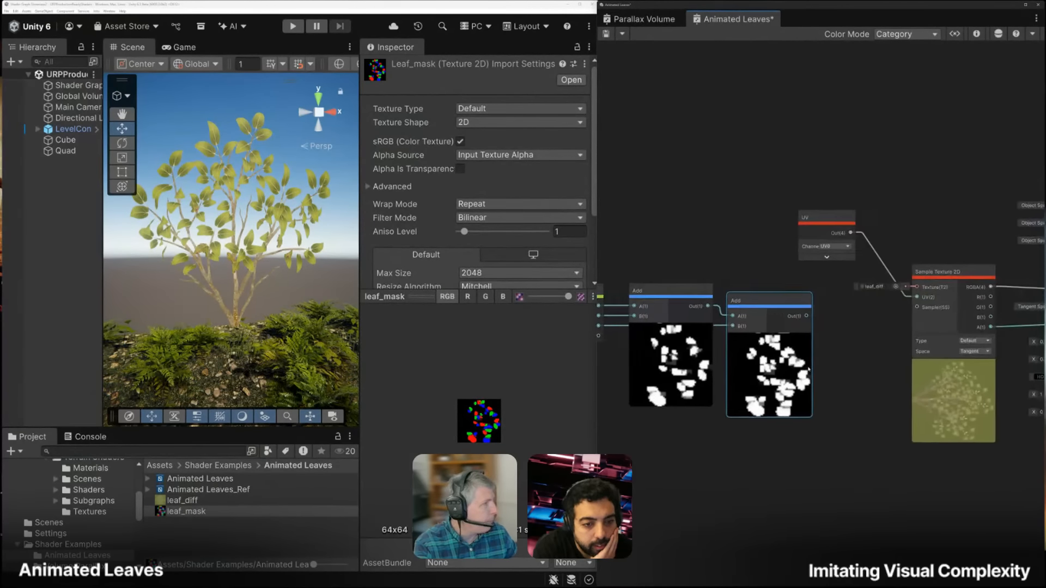
Move the UV node up and left, and create an Add node fed by the UV output in its A input
left_click_drag(834, 233, 761, 188)
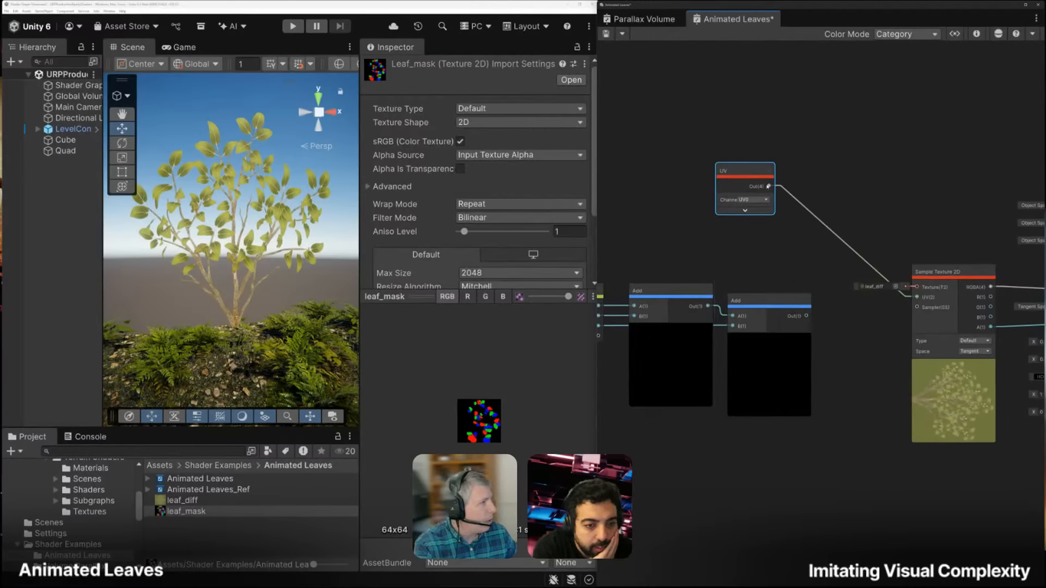
left_click_drag(810, 224, 811, 224)
type("add")
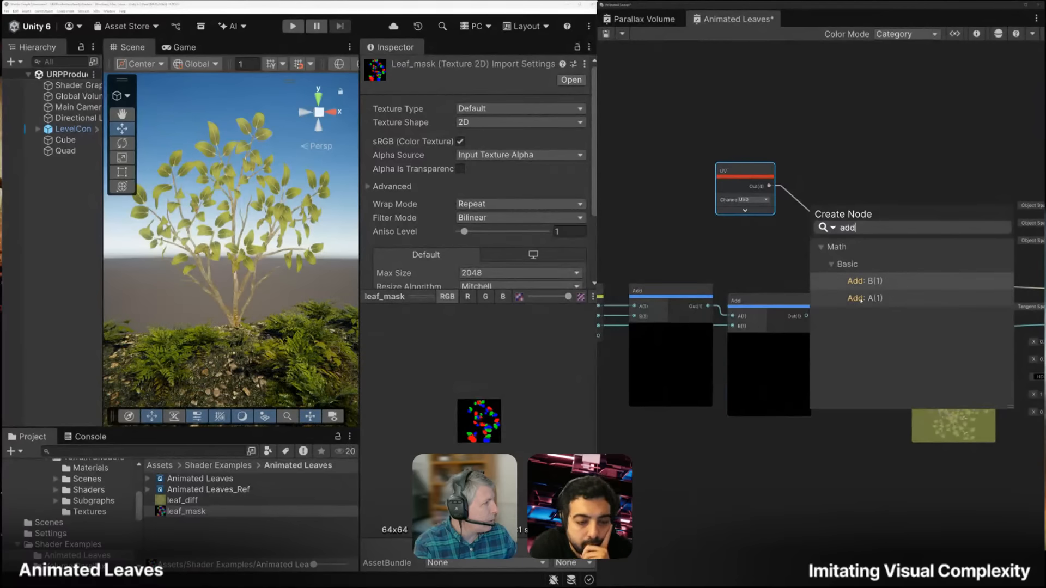
left_click(863, 281)
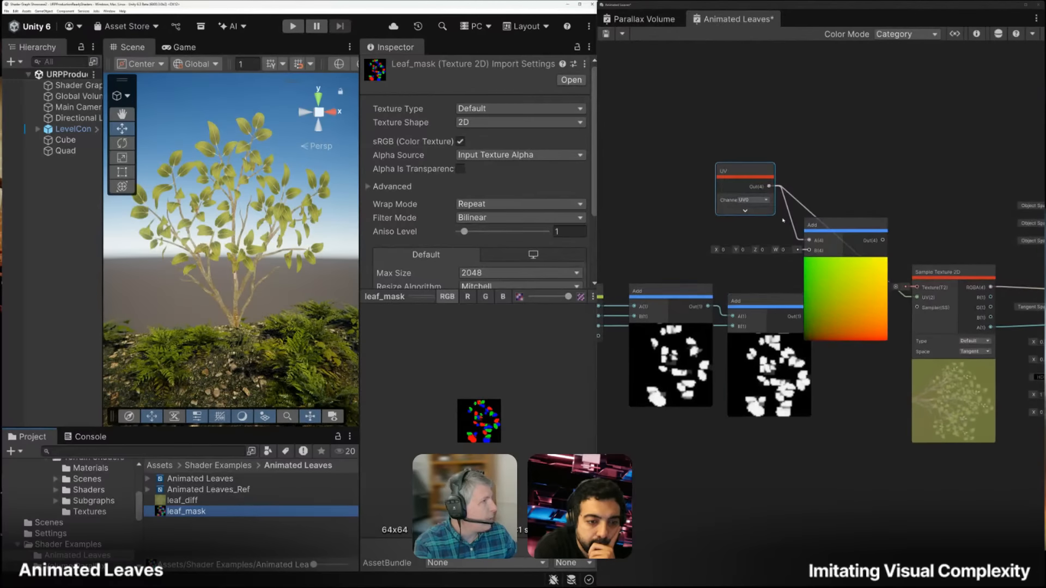
Feed the summed mask channels into the new Add's B input, route its output to the leaf_diff sample's UV input, and save the graph
left_click_drag(839, 224, 874, 216)
left_click_drag(807, 316, 847, 229)
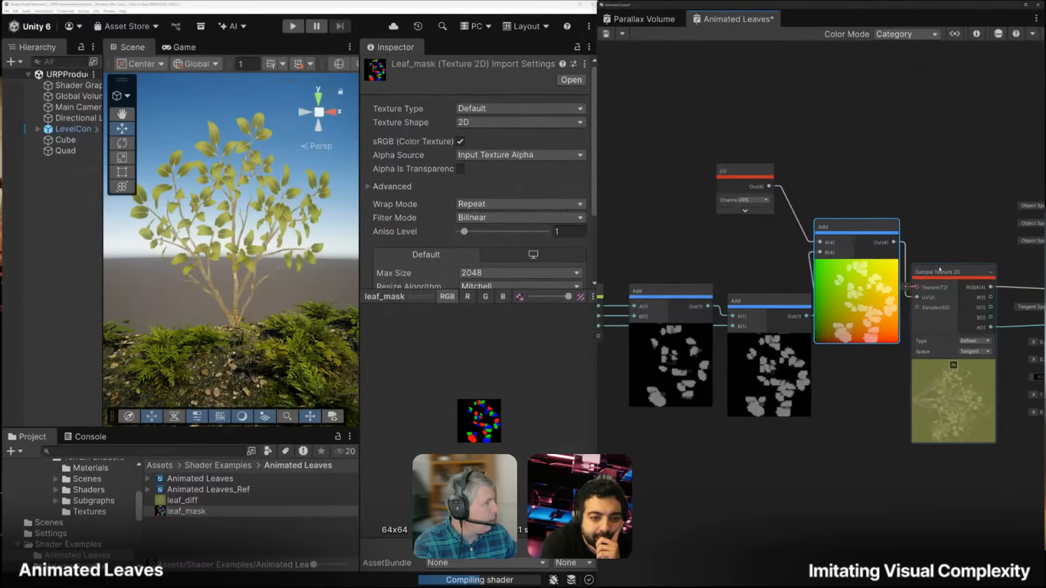
key("ctrl+s")
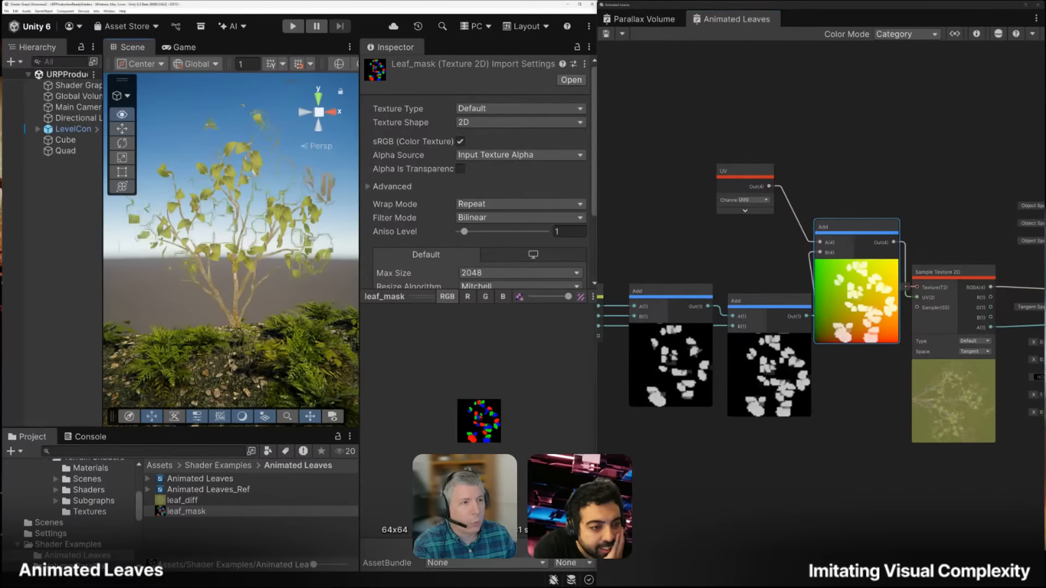
left_click_drag(251, 240, 279, 241, "alt")
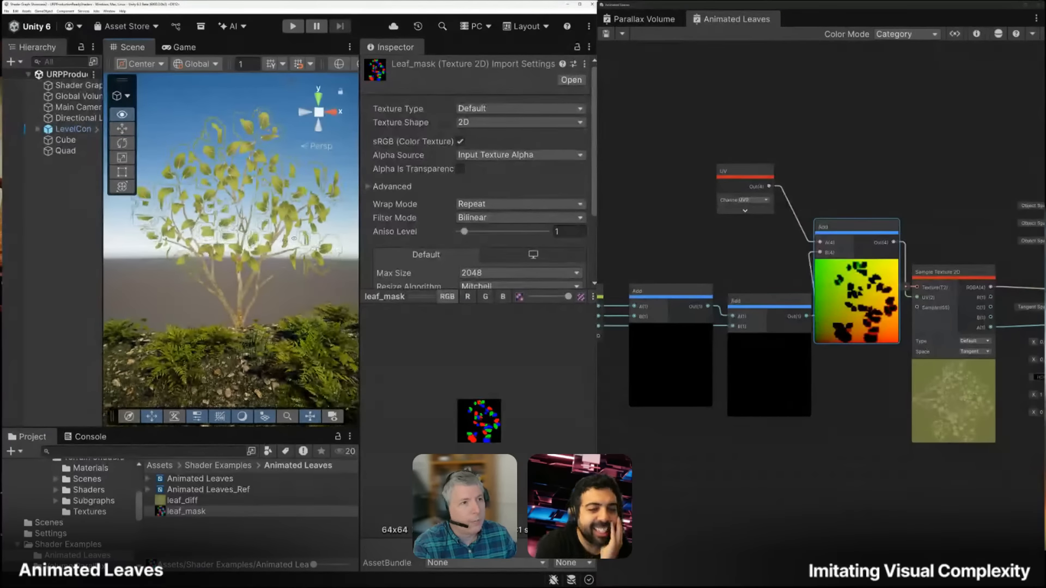
scroll(249, 210, "up", 3)
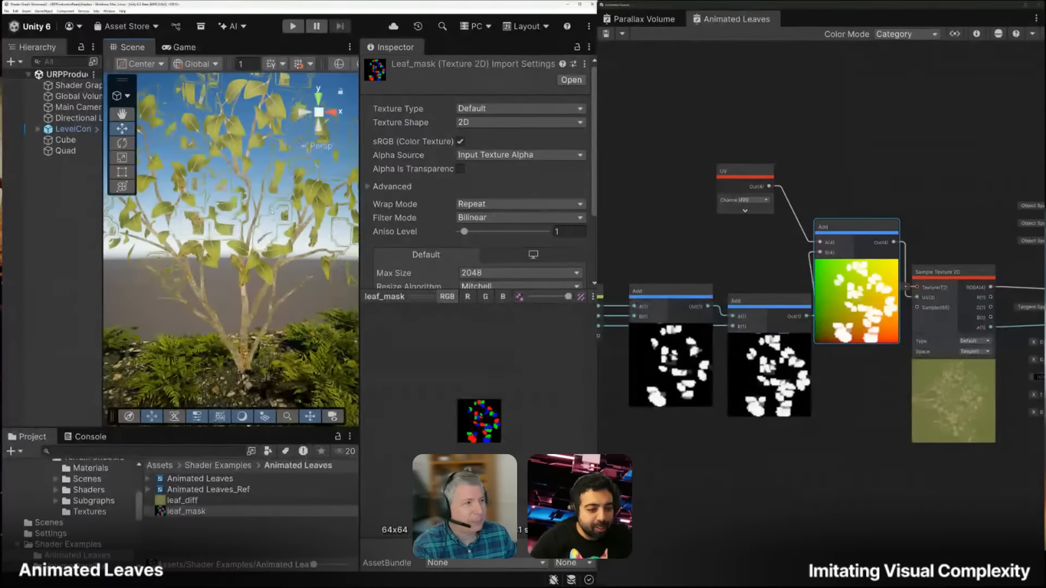
Shift all nodes from the leaf_mask sample through the UV Add slightly left, away from the leaf_diff sample
middle_click_drag(598, 294, 757, 294)
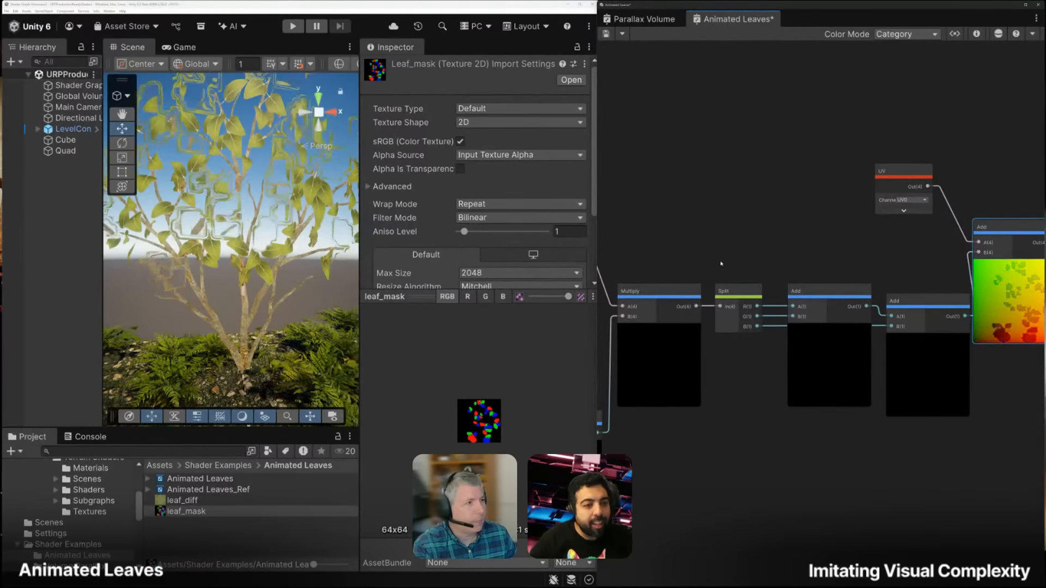
middle_click_drag(669, 262, 791, 222)
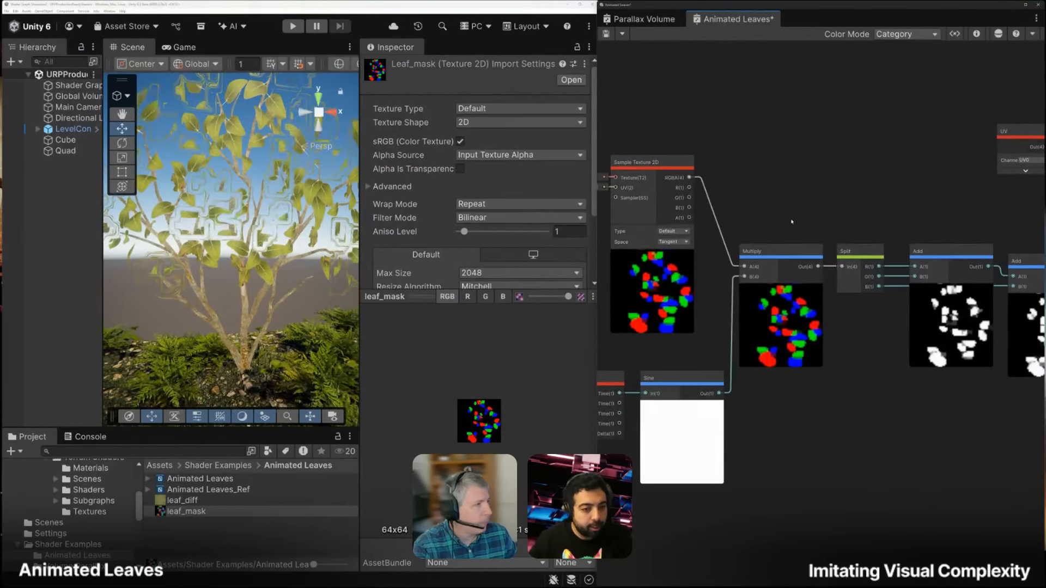
scroll(791, 221, "down", 3)
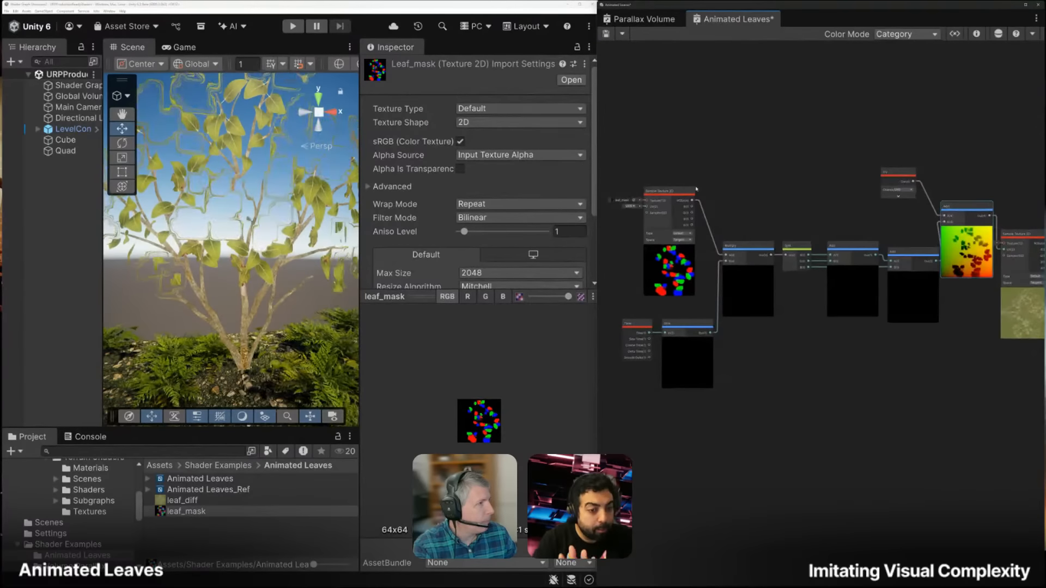
left_click_drag(951, 378, 951, 378)
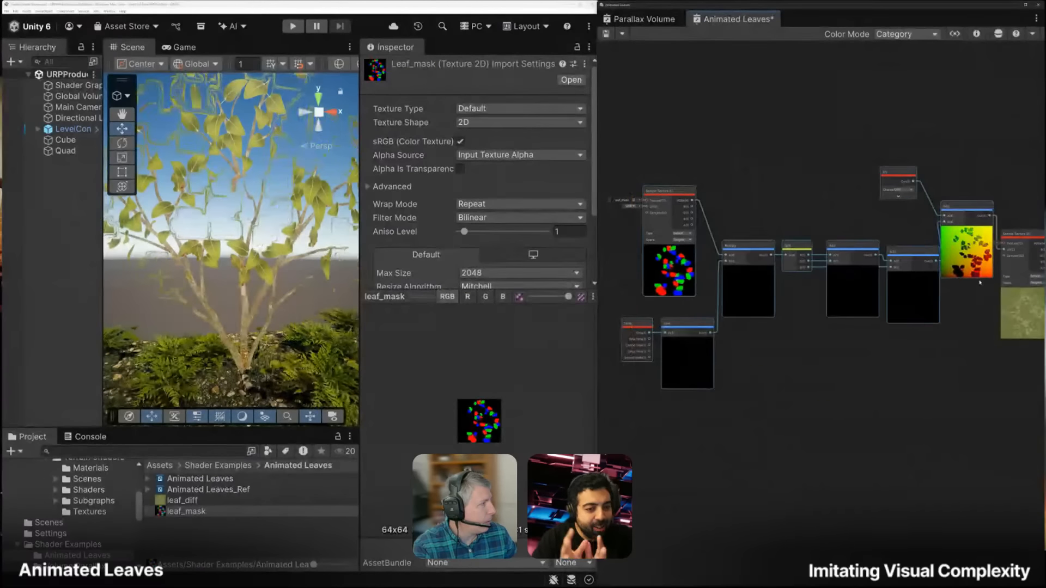
left_click_drag(800, 251, 784, 253)
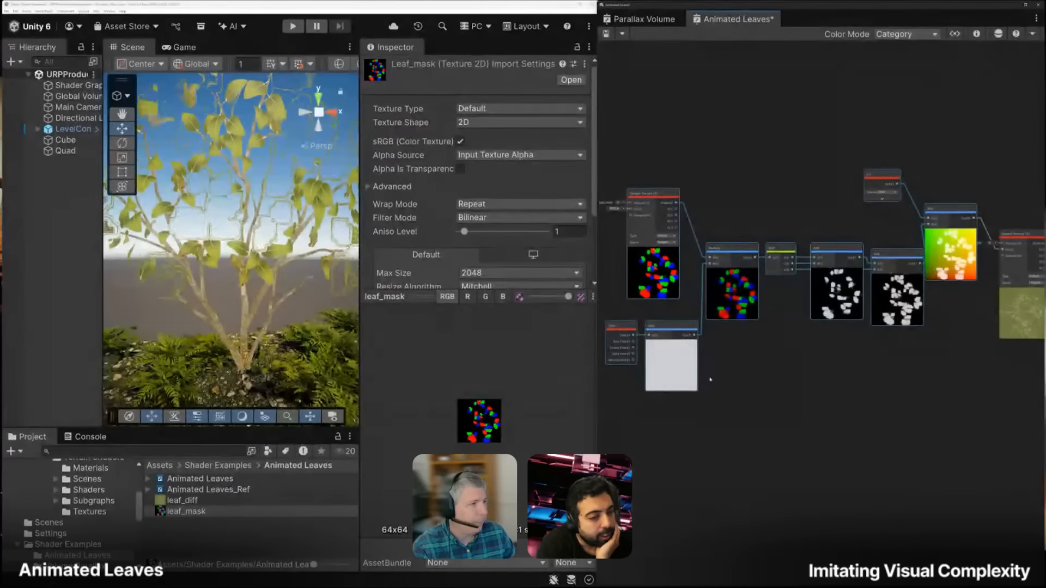
Move the Time node left, away from the Sine node, to open a gap between them
scroll(726, 360, "up", 1)
scroll(789, 327, "up", 4)
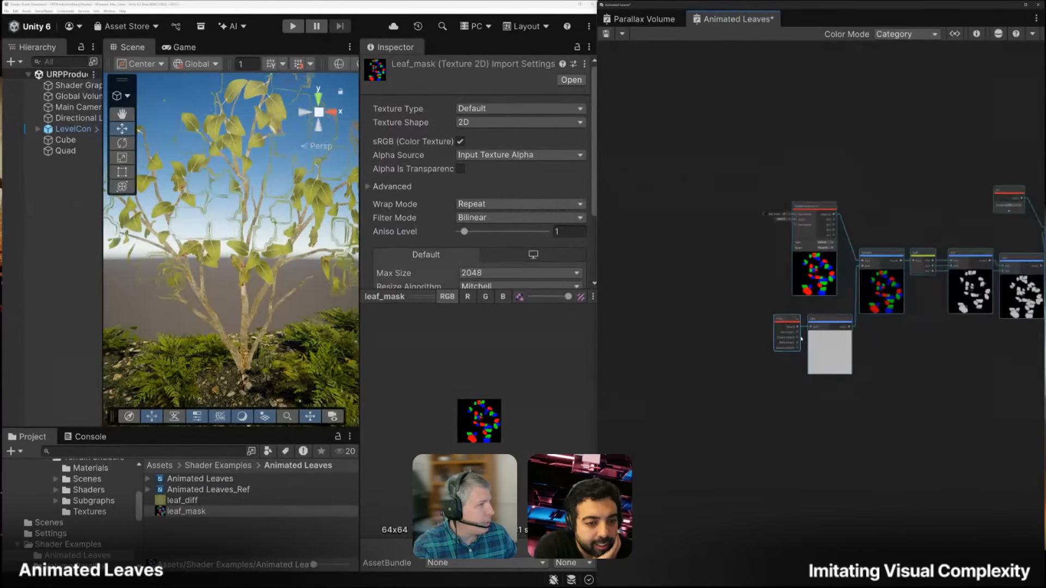
scroll(773, 316, "down", 1)
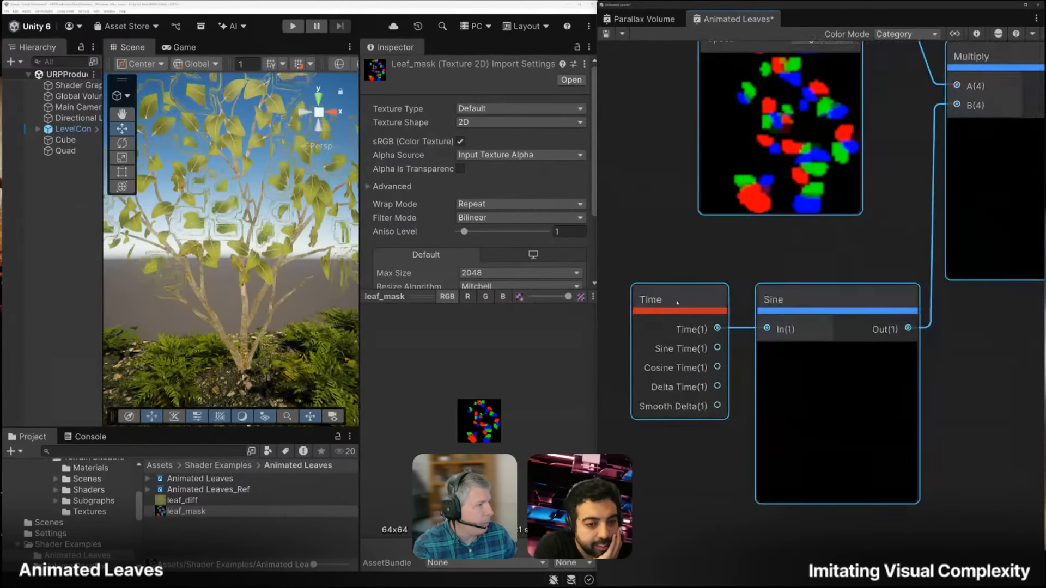
scroll(739, 294, "up", 1)
left_click_drag(739, 295, 663, 297)
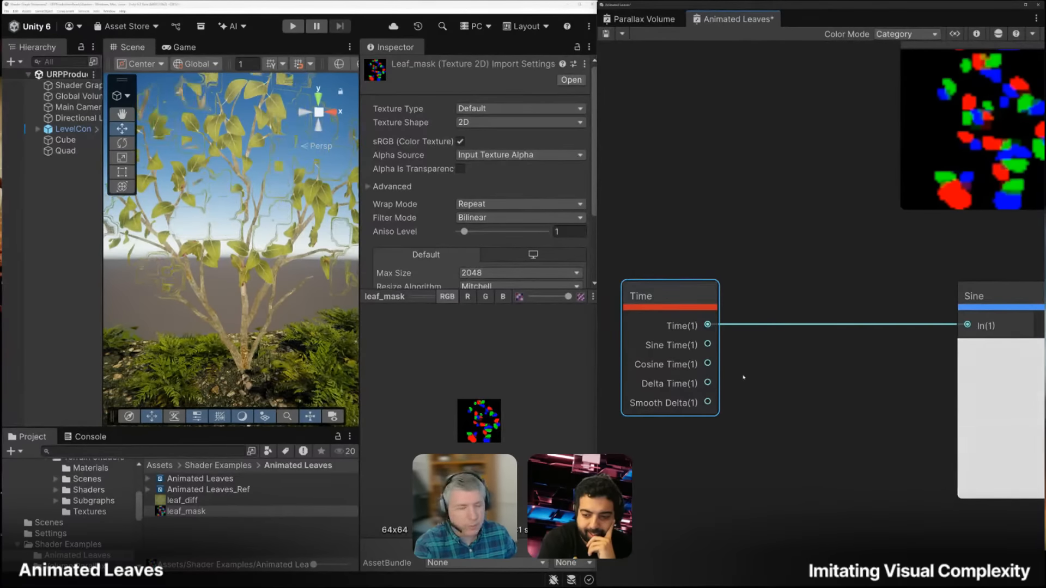
Create a Multiply node below the Time-to-Sine connection and feed the Time output into its A input
key("space")
type("mul")
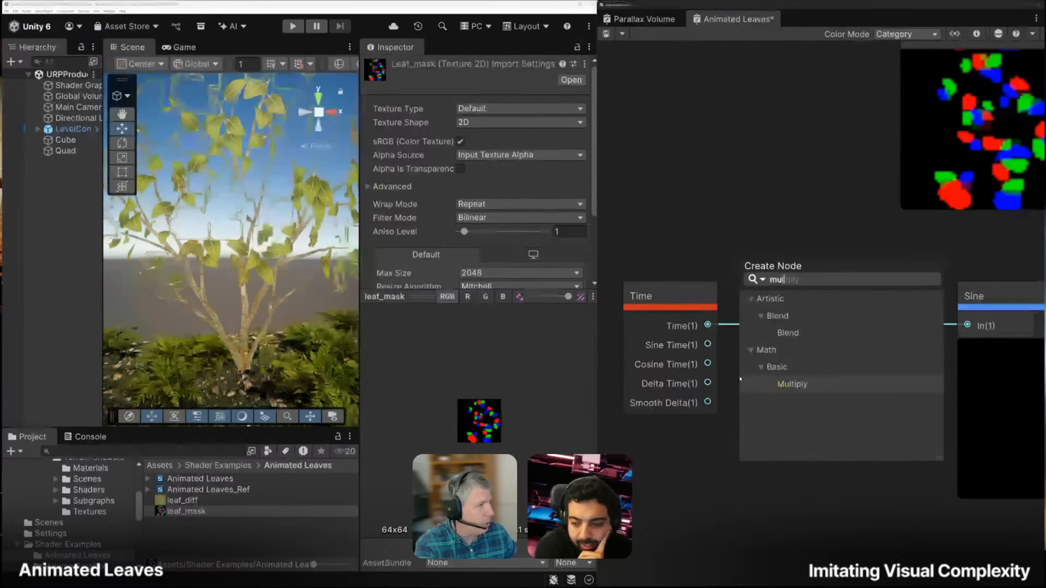
left_click(793, 385)
left_click_drag(708, 325, 752, 441)
middle_click_drag(766, 370, 808, 310)
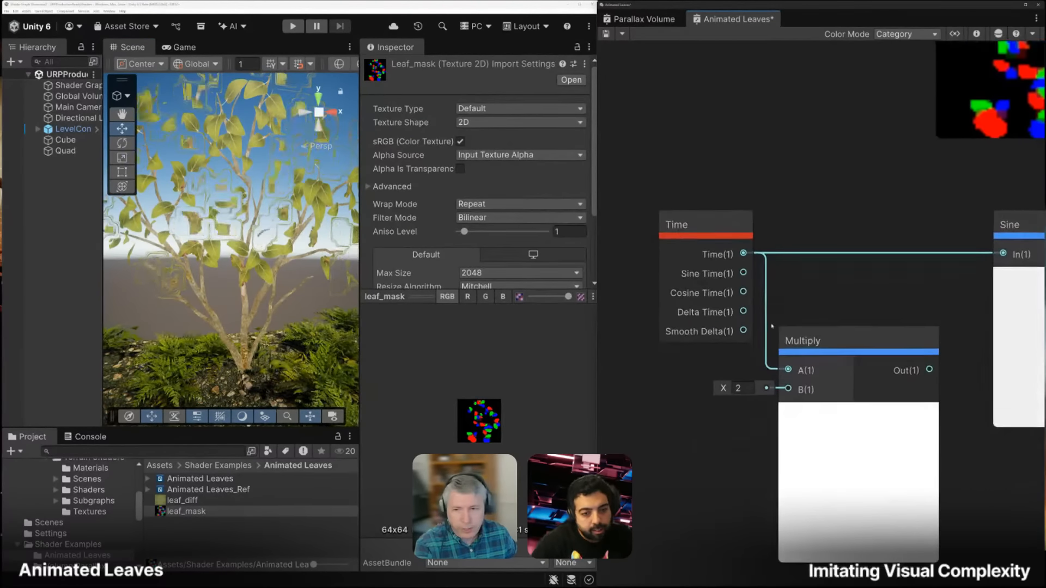
Create a Vector 3 node below the Time node and fill in X, Y and Z, with X 5.6 and Z 5.2
key("space")
type("vect")
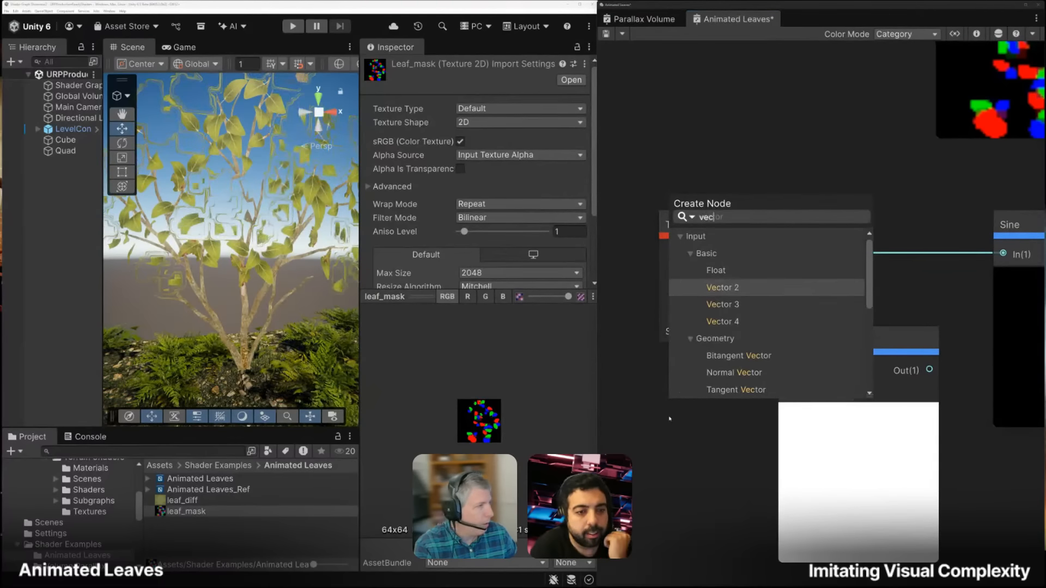
left_click(708, 301)
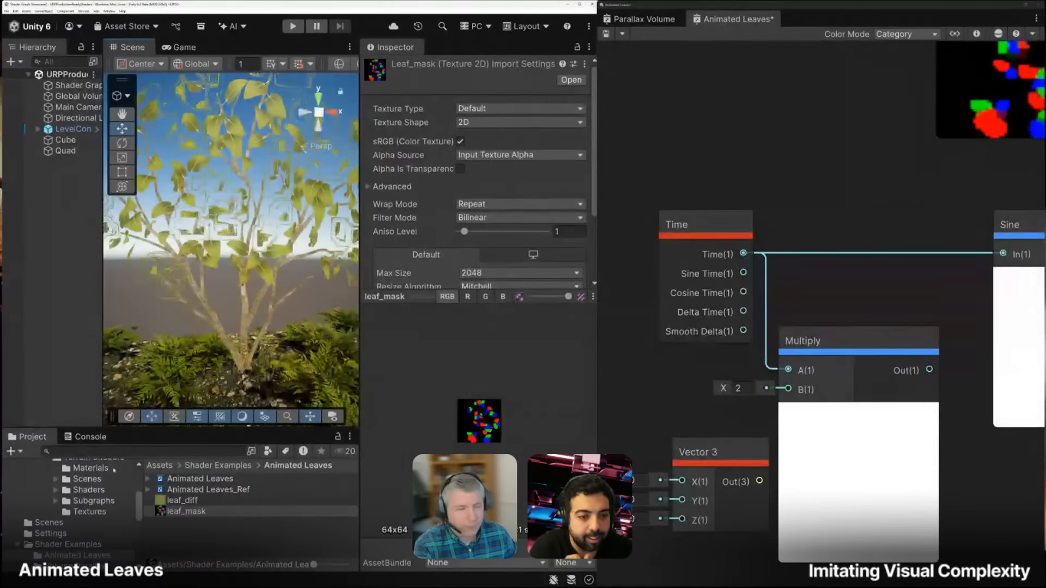
left_click(641, 480)
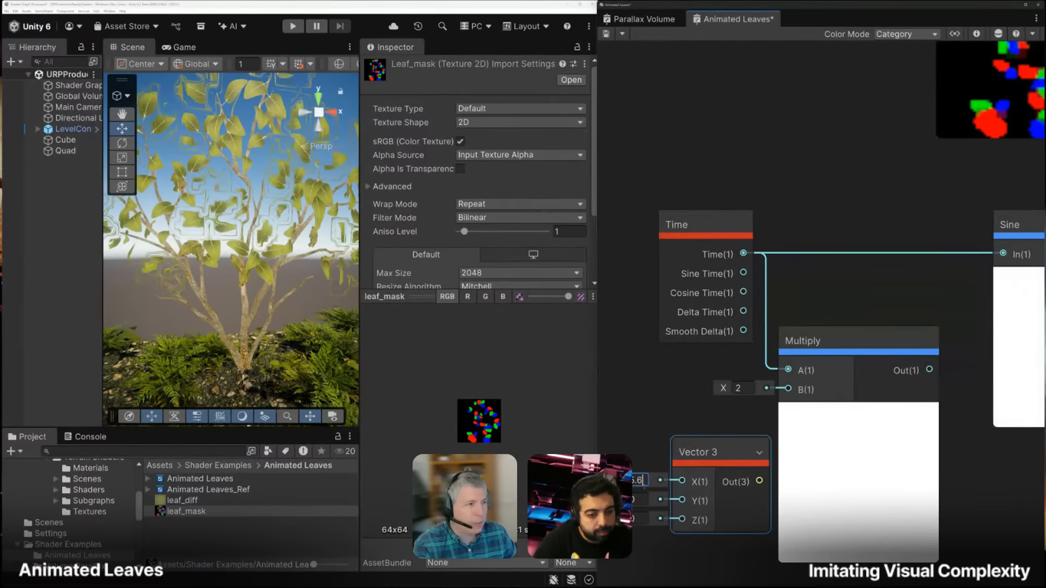
left_click(640, 498)
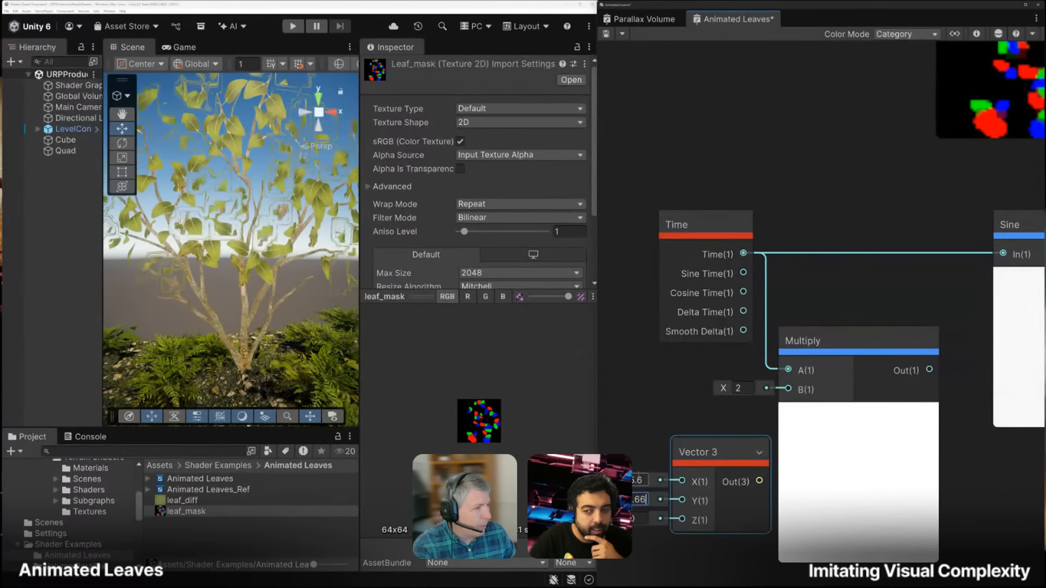
left_click(639, 519)
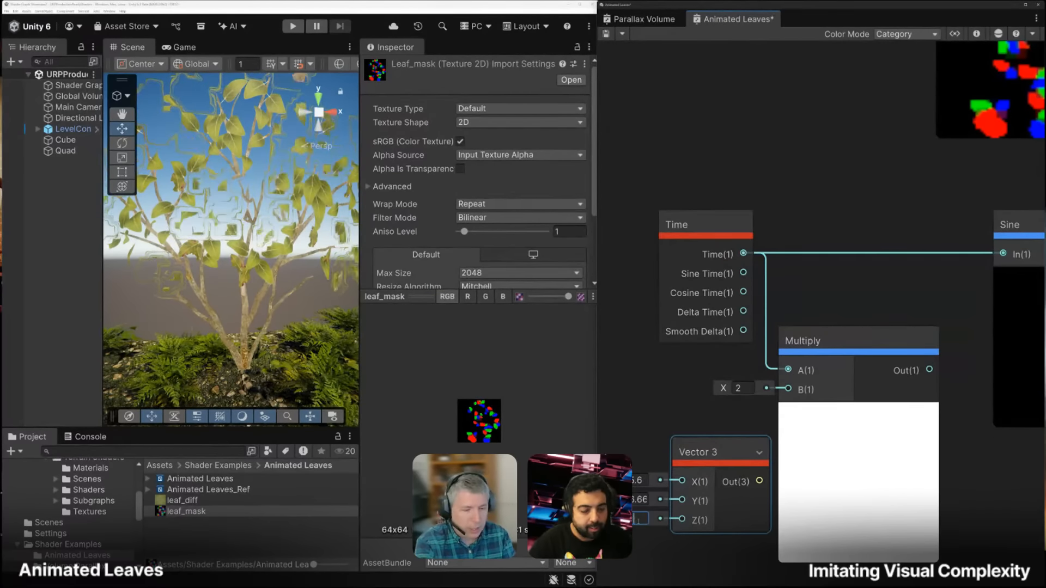
type("5.2")
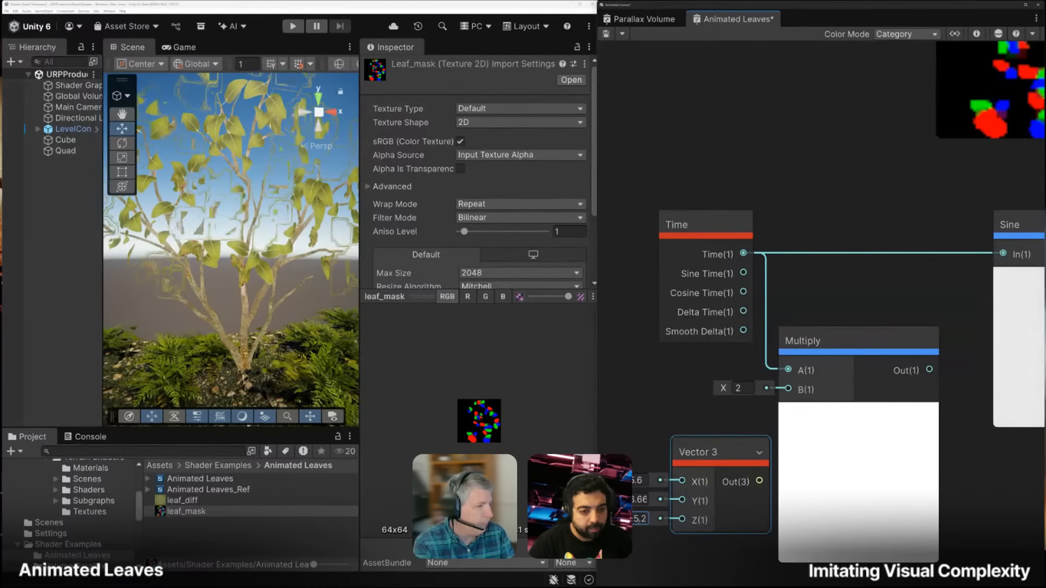
Connect the Vector 3 output to the new Multiply's B input and align the Vector 3 node beneath the Time node
left_click_drag(758, 481, 788, 389)
left_click_drag(708, 452, 692, 423)
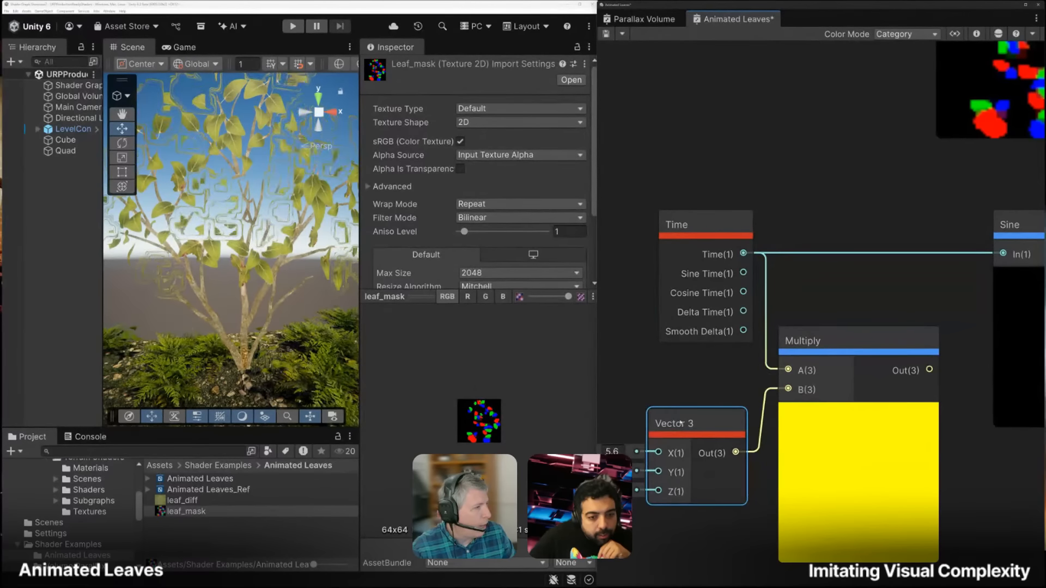
left_click(697, 276)
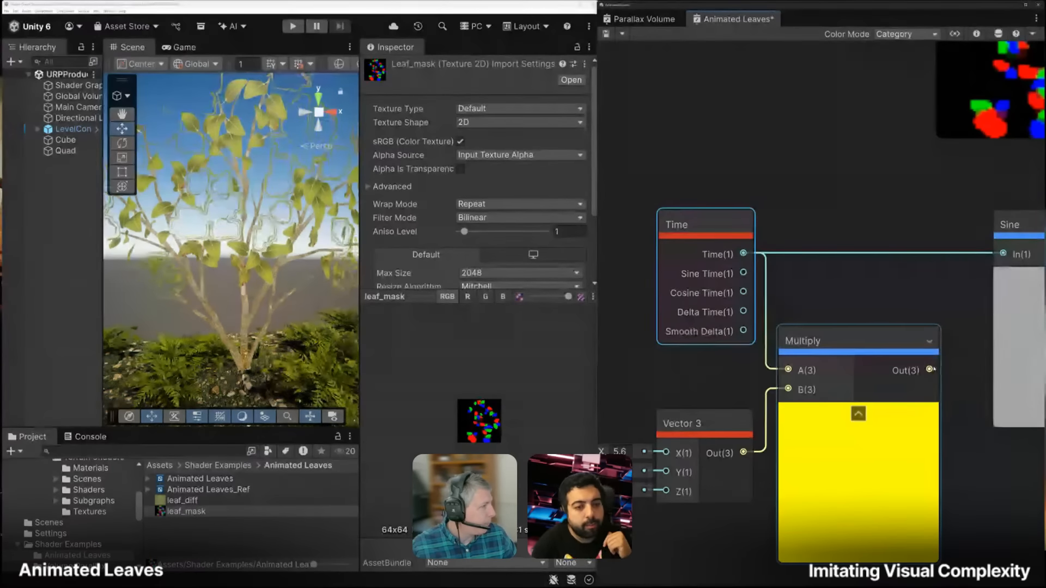
Connect the Time Multiply's output to the Sine input and align the Multiply node between Time and Sine
left_click_drag(929, 370, 947, 254)
mouse_move(769, 284)
middle_mouse_down()
mouse_move(851, 251)
mouse_move(770, 280)
middle_mouse_up()
scroll(903, 248, "down", 2)
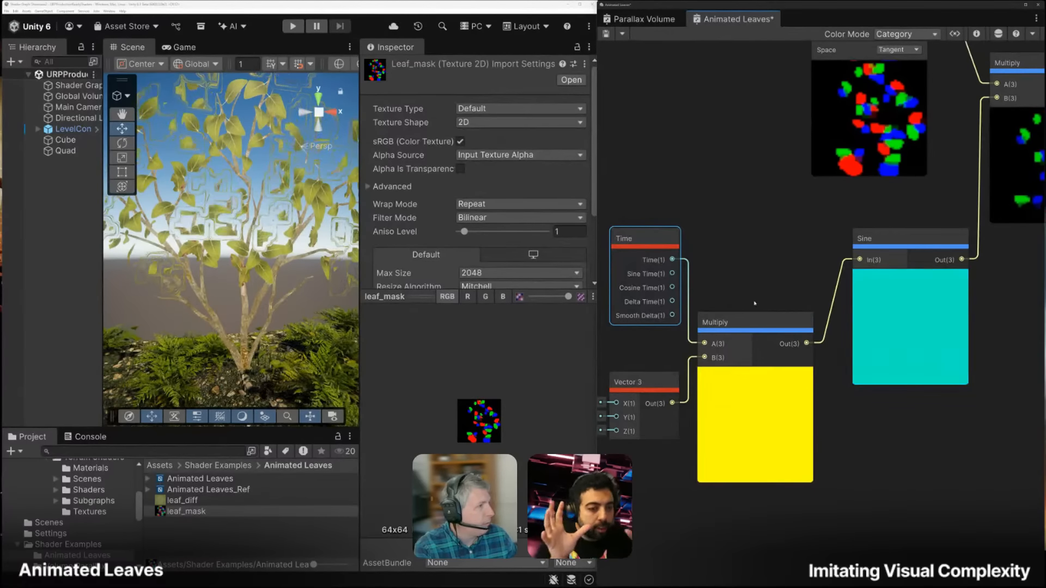
left_click_drag(748, 332, 760, 249)
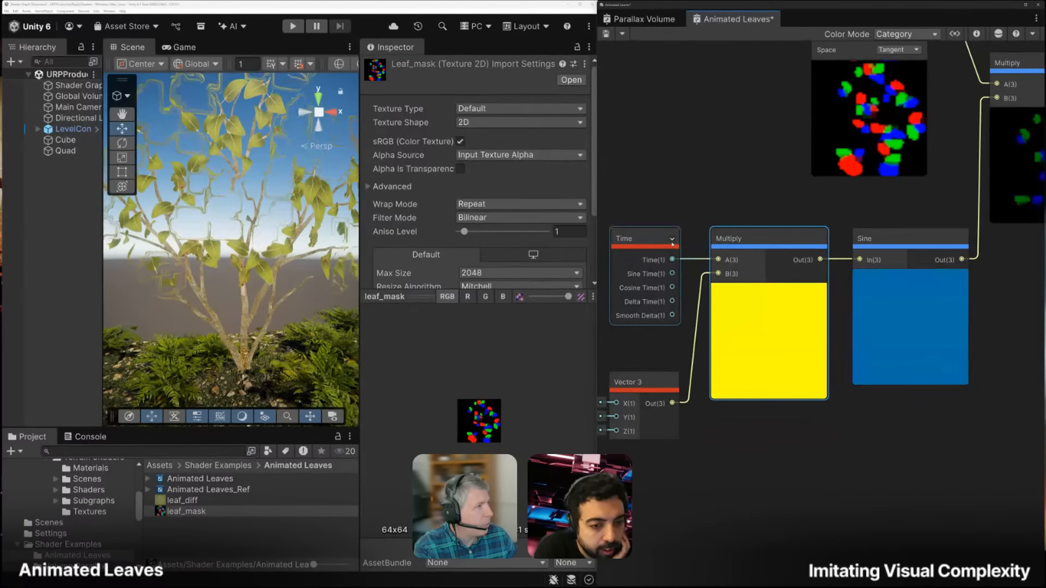
Examine the animated previews of the Sine, mask Multiply and Add nodes to see how the channels vary over time
scroll(920, 309, "up", 3)
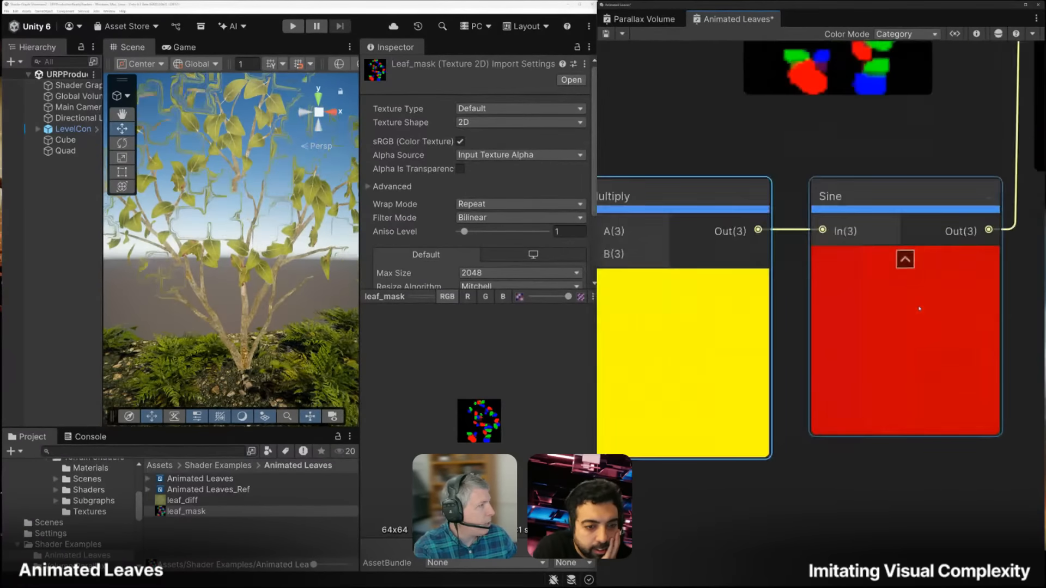
middle_click_drag(934, 312, 832, 325)
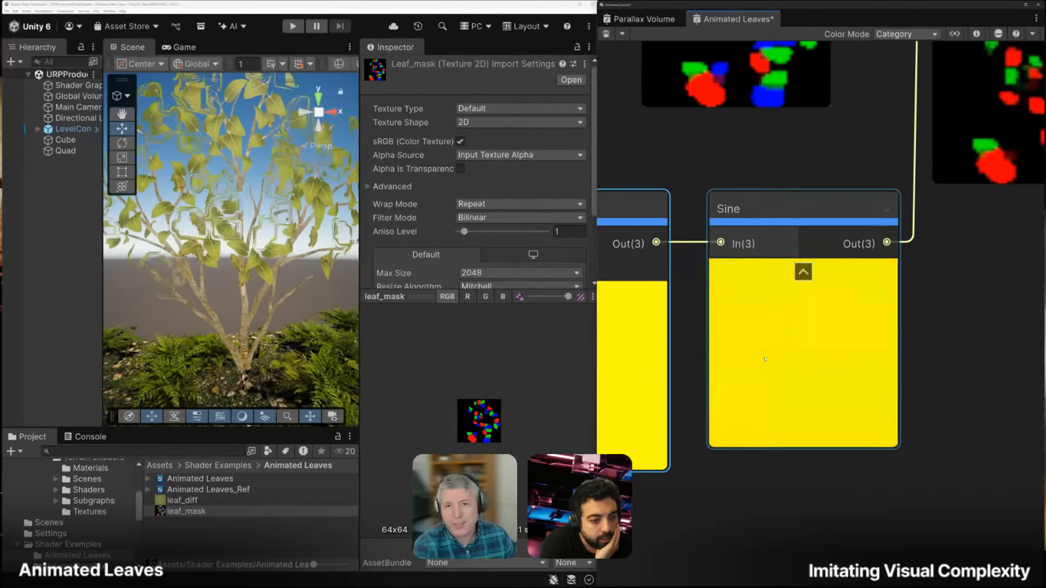
scroll(766, 360, "down", 2)
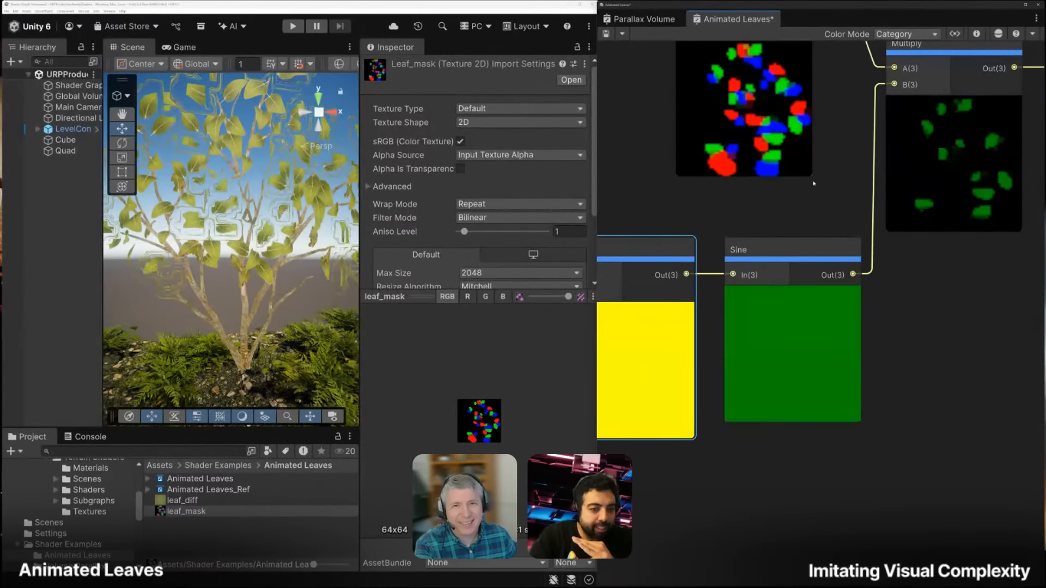
middle_click_drag(812, 192, 621, 262)
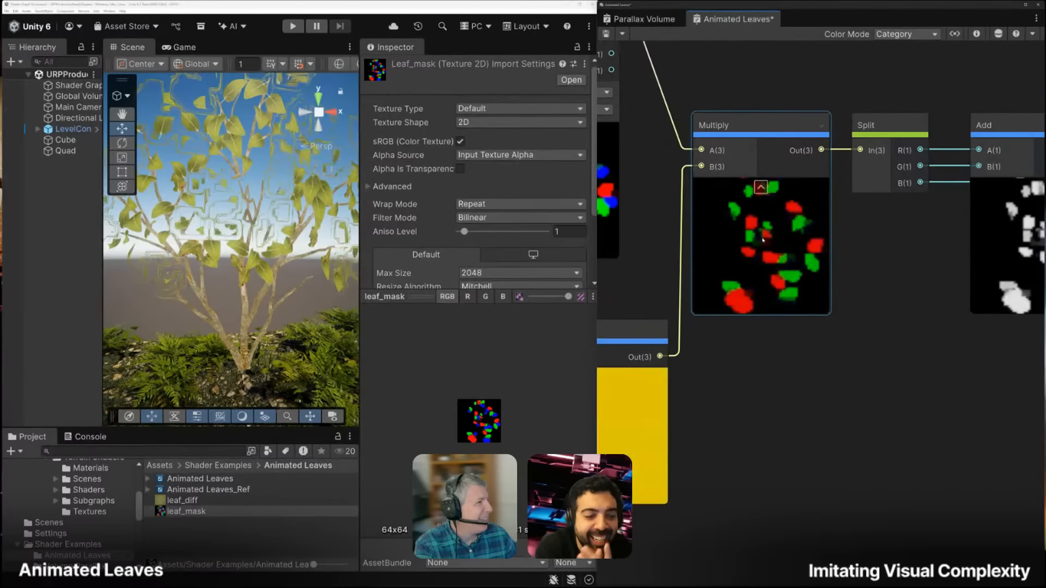
scroll(762, 239, "up", 1)
scroll(762, 240, "up", 1)
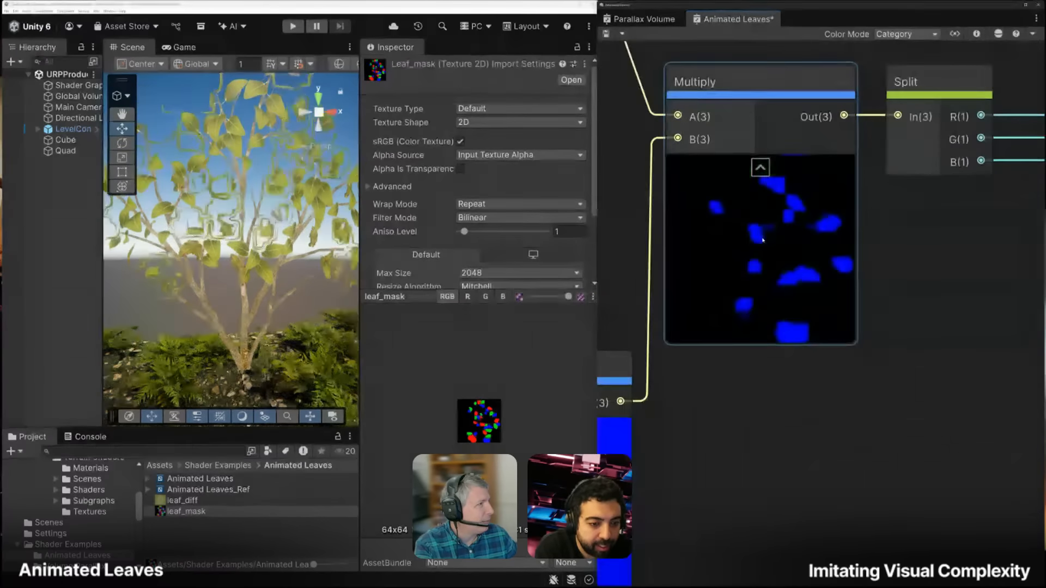
scroll(763, 238, "down", 2)
middle_click_drag(764, 235, 757, 299)
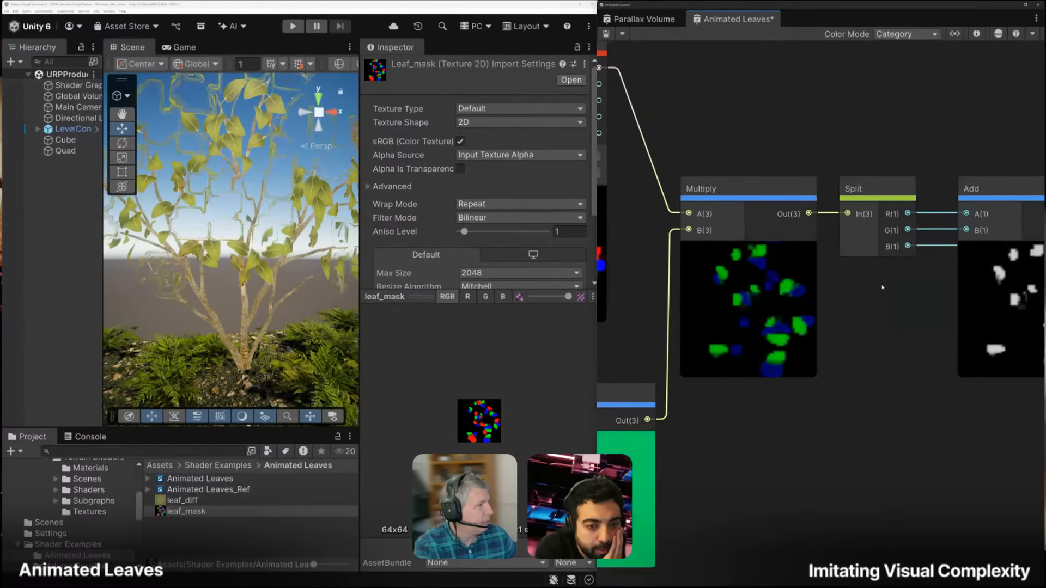
middle_click_drag(885, 287, 822, 289)
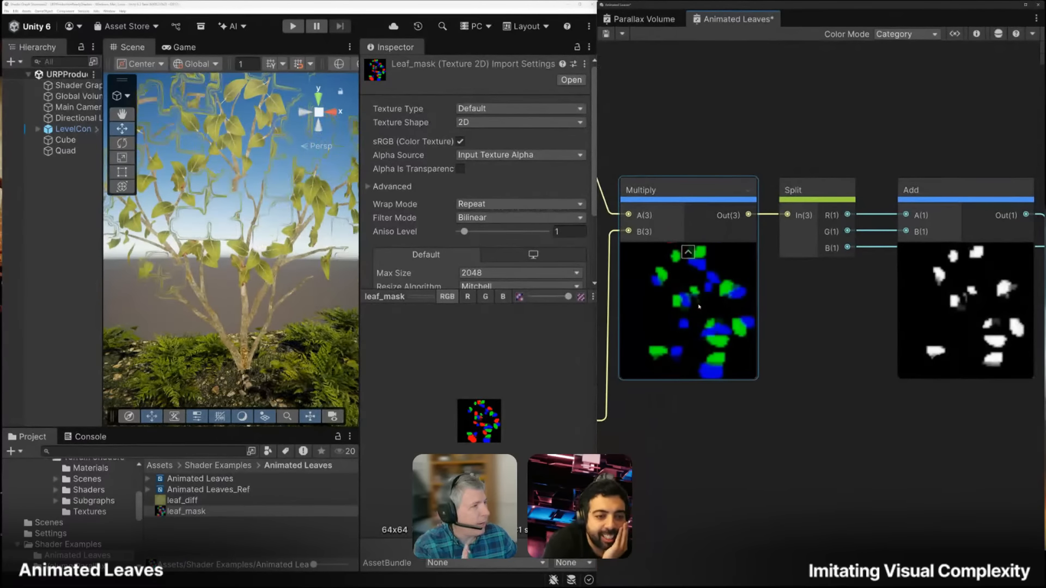
middle_click_drag(843, 301, 693, 298)
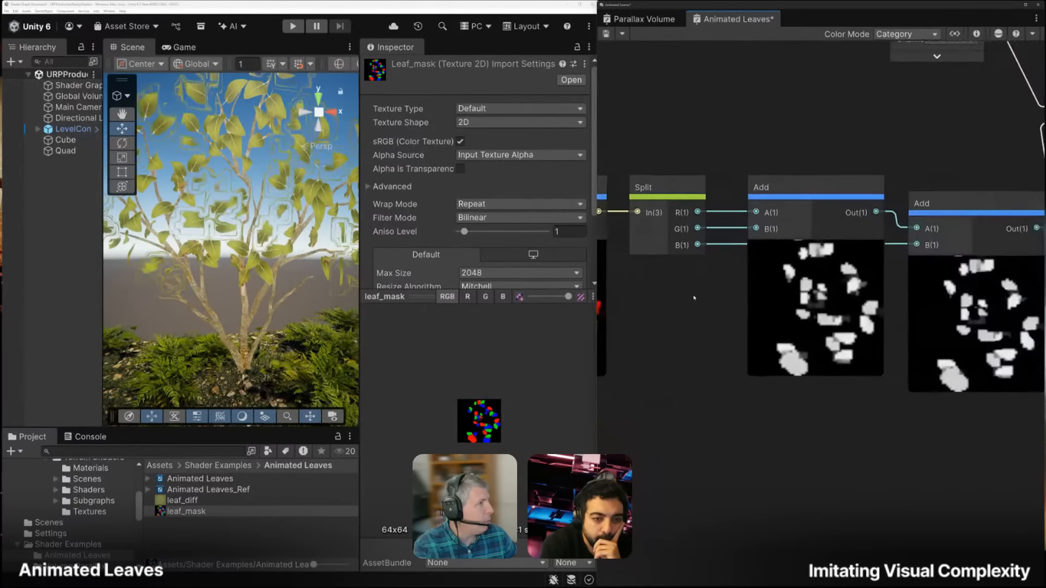
Save the Animated Leaves graph and check how the leaves move on the tree in the Scene view
middle_click_drag(927, 297, 730, 283)
scroll(813, 317, "up", 3)
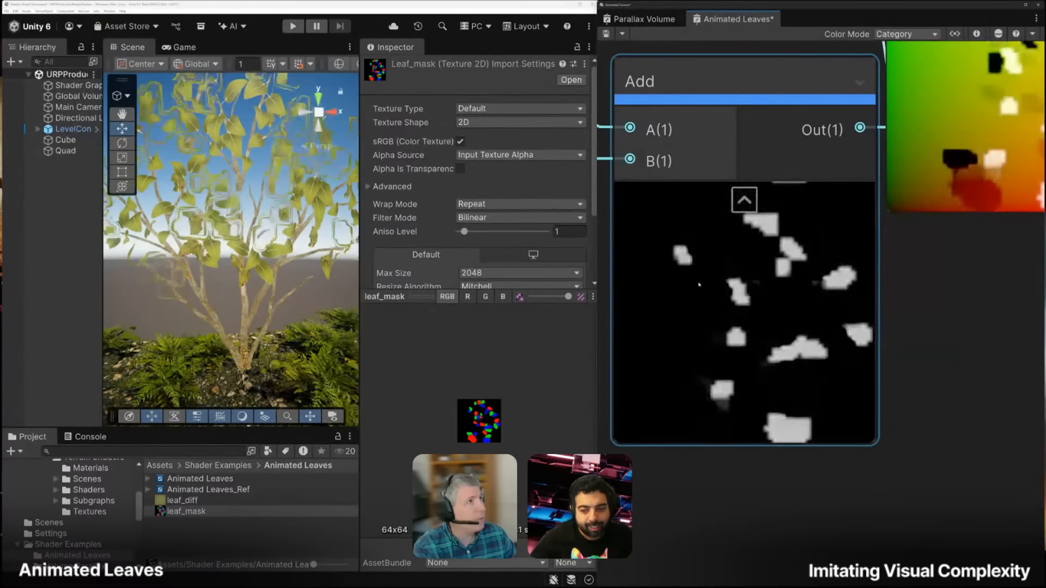
key("ctrl+s")
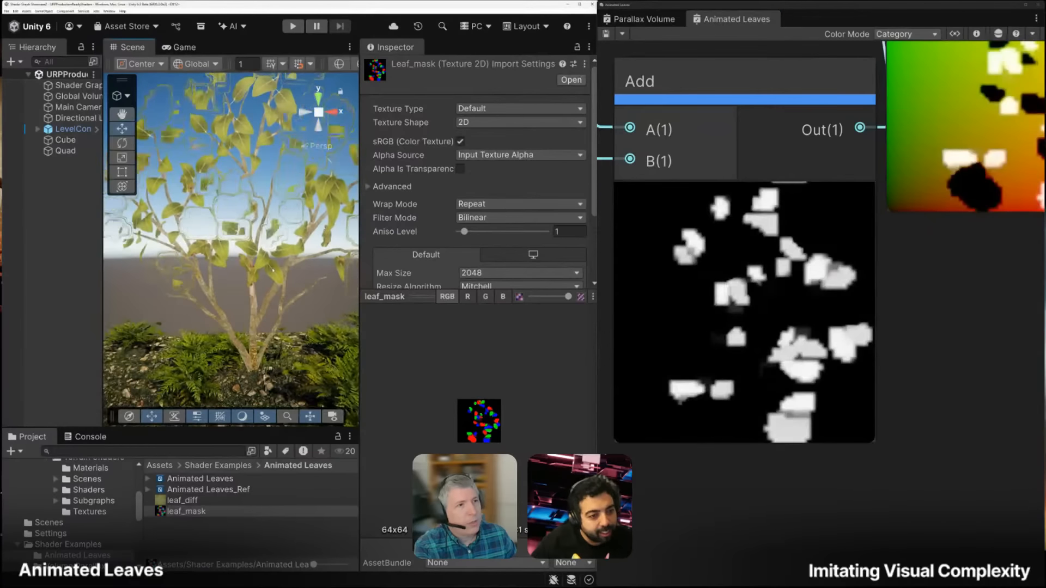
right_click_drag(283, 276, 280, 261)
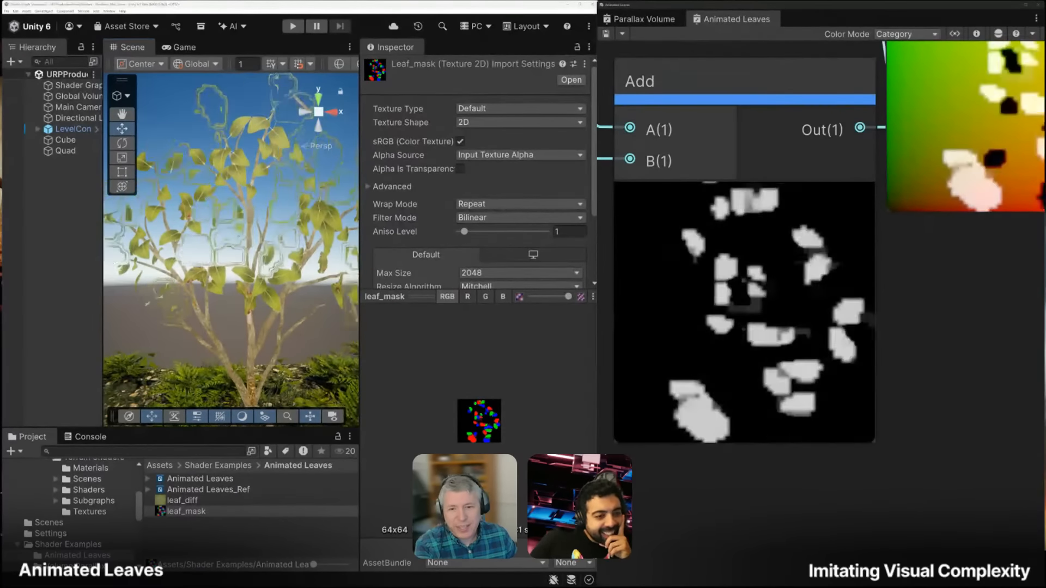
Move the Time, Vector 3, Multiply and Sine nodes away from the mask Multiply to free space after the Sine
scroll(754, 416, "down", 7)
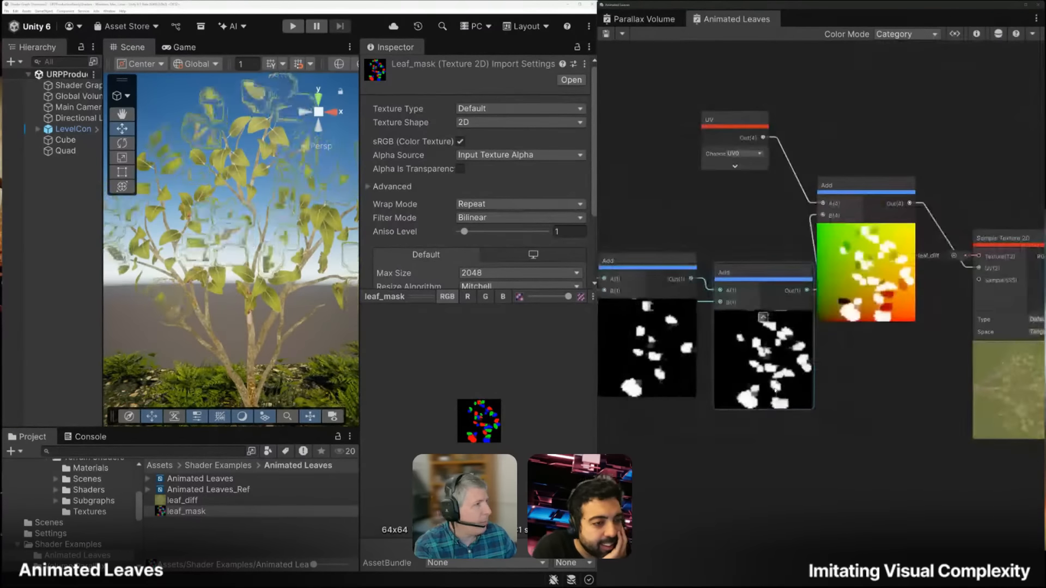
middle_click_drag(693, 416, 871, 355)
middle_click_drag(602, 404, 943, 365)
scroll(828, 369, "down", 1)
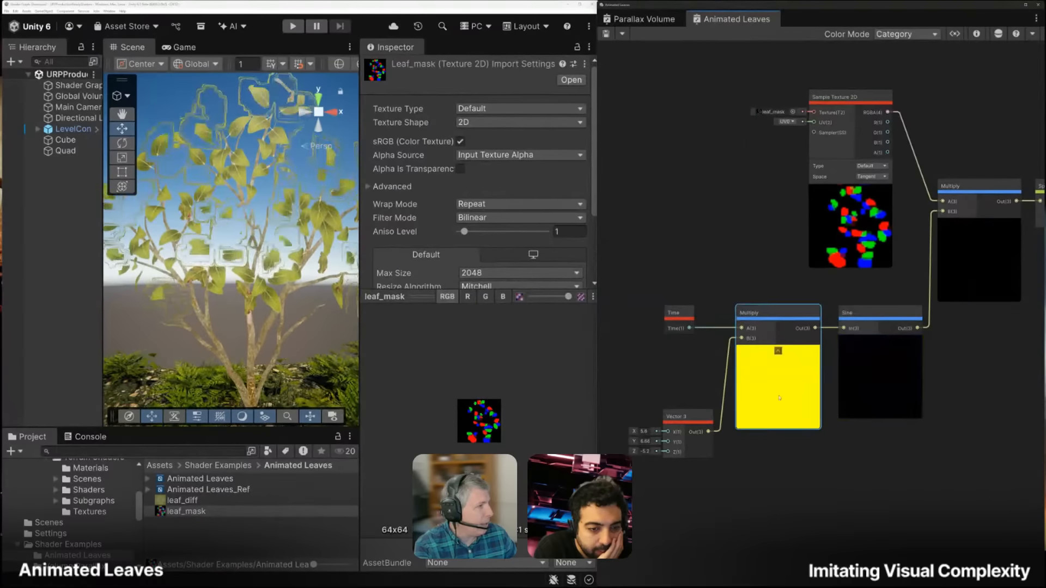
left_click_drag(634, 295, 867, 464)
left_click_drag(878, 384, 760, 391)
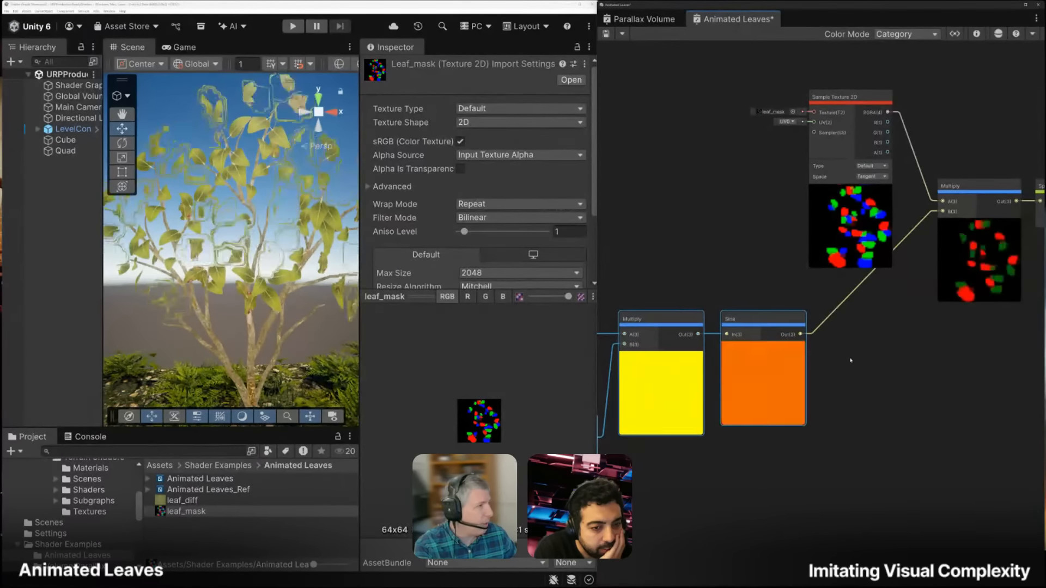
Add a Multiply node fed by the Sine output through its A input and place it beside the Sine node
scroll(819, 366, "up", 2)
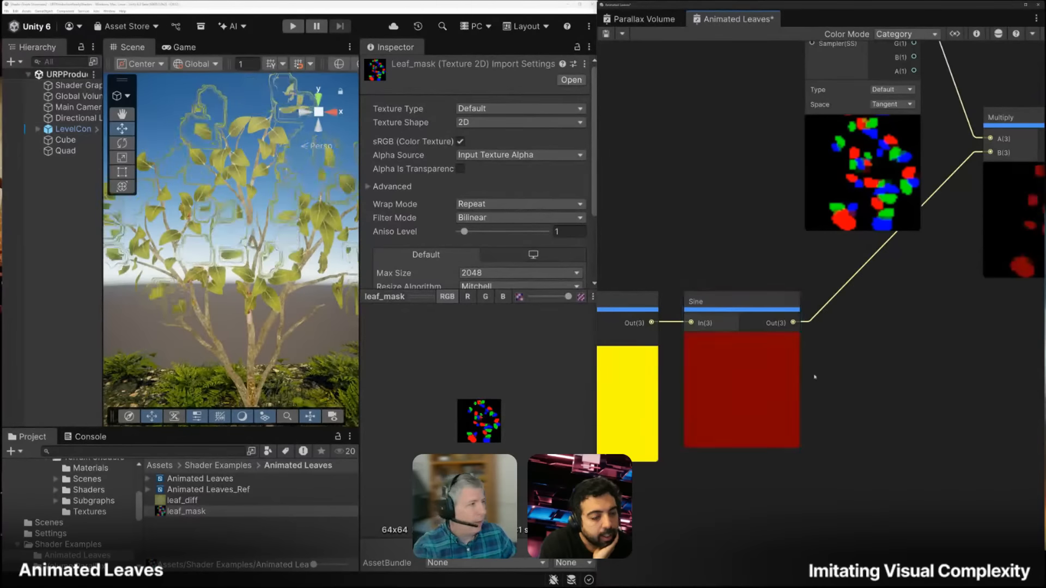
middle_click_drag(841, 345, 779, 341)
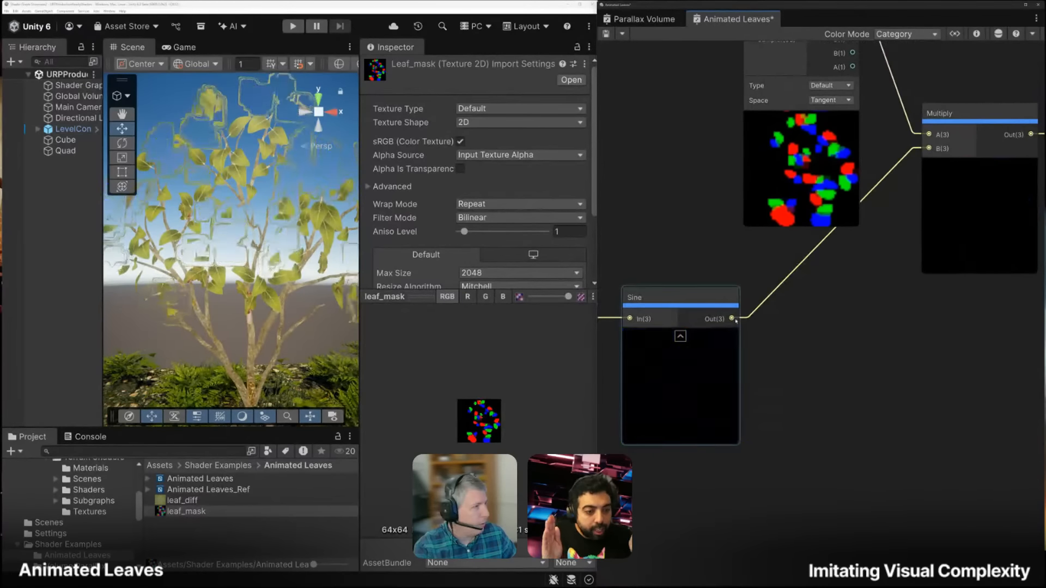
left_click_drag(814, 347, 835, 350)
type("mul")
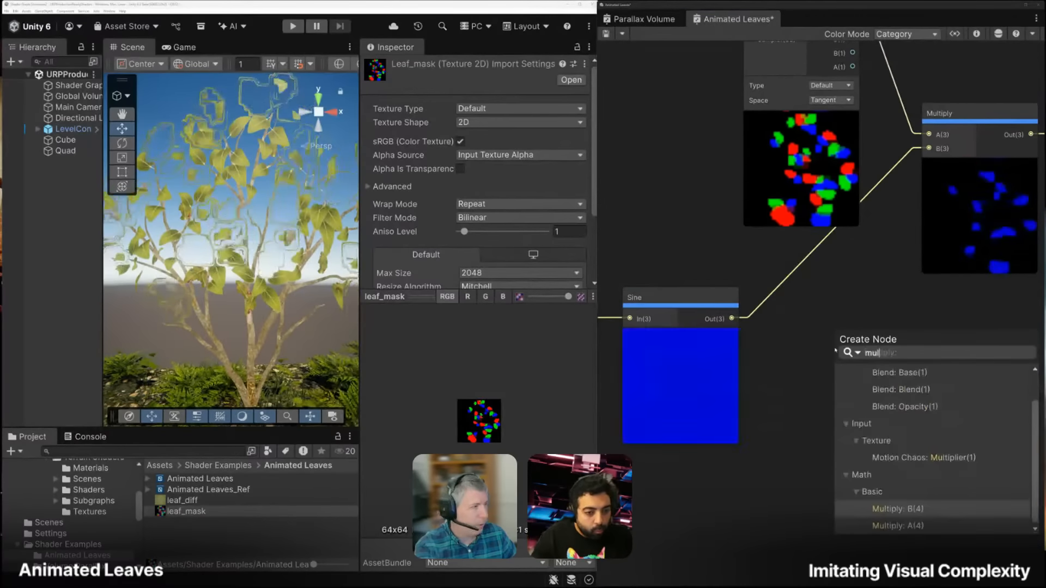
key("Down")
key("Return")
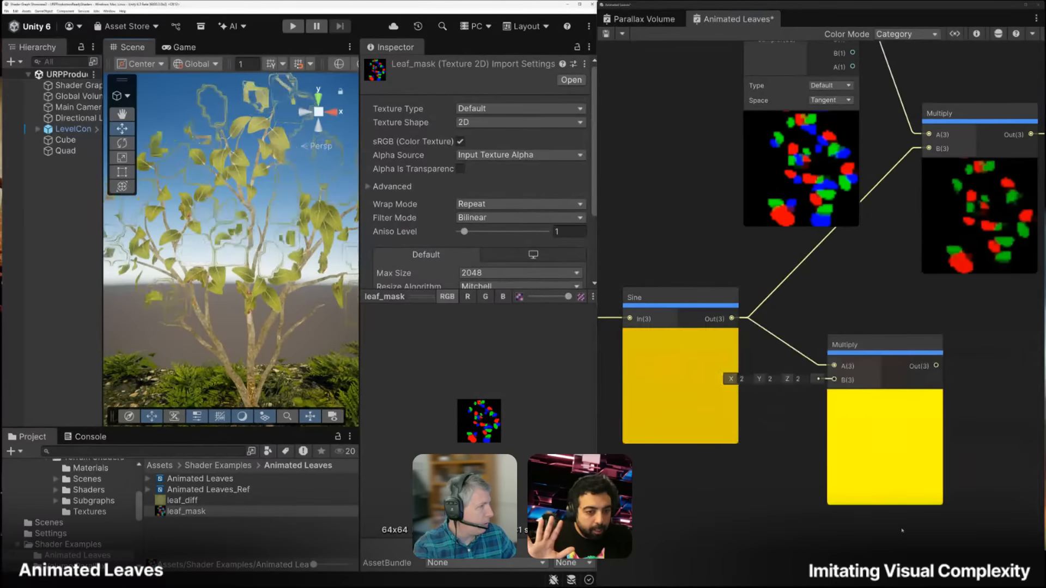
left_click_drag(854, 363, 871, 335)
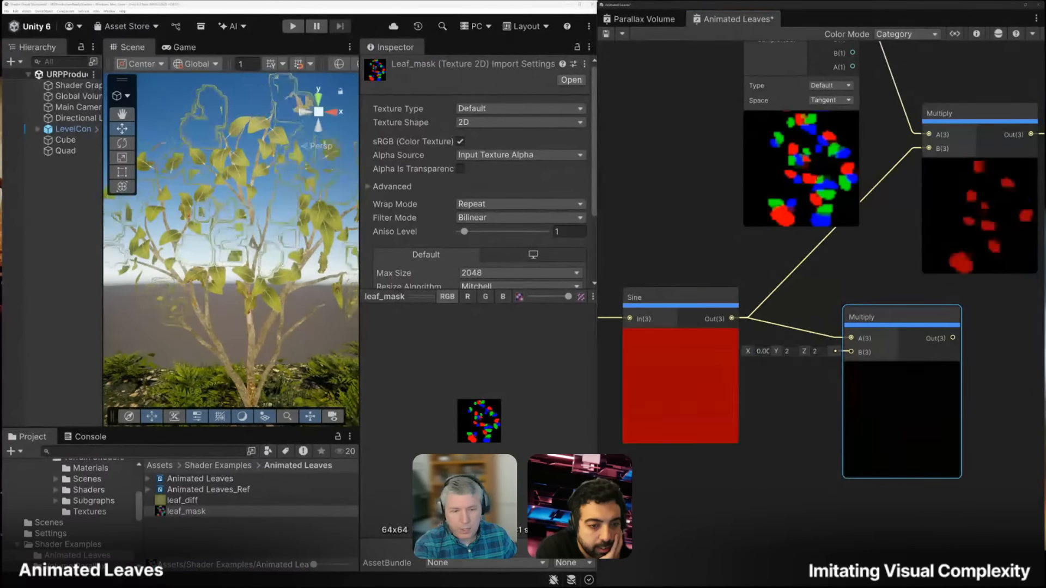
Fill in the new Multiply's B vector with very small scale values, using a negative Y and a positive Z
left_click(792, 351)
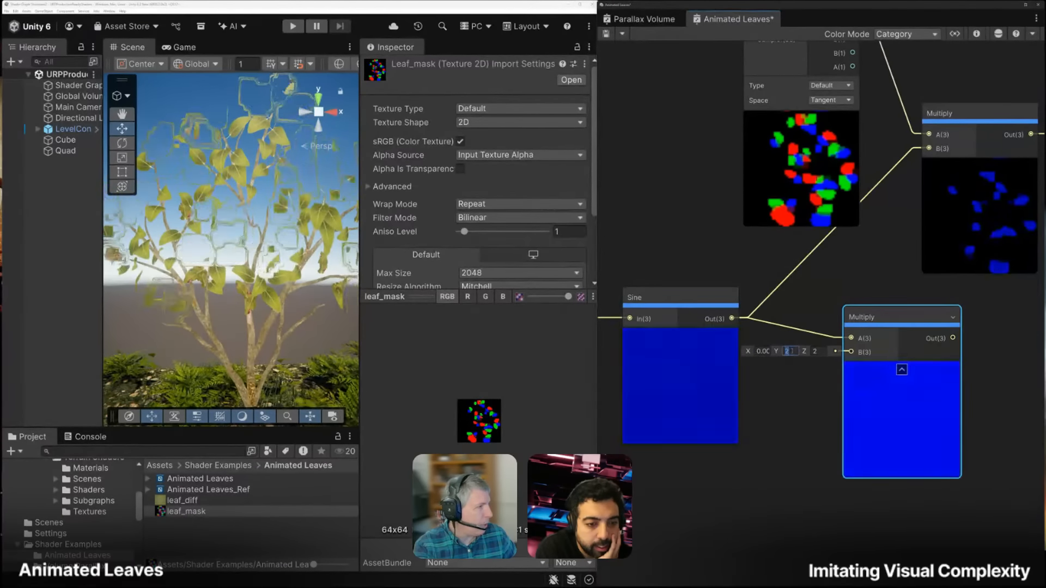
type("0.065")
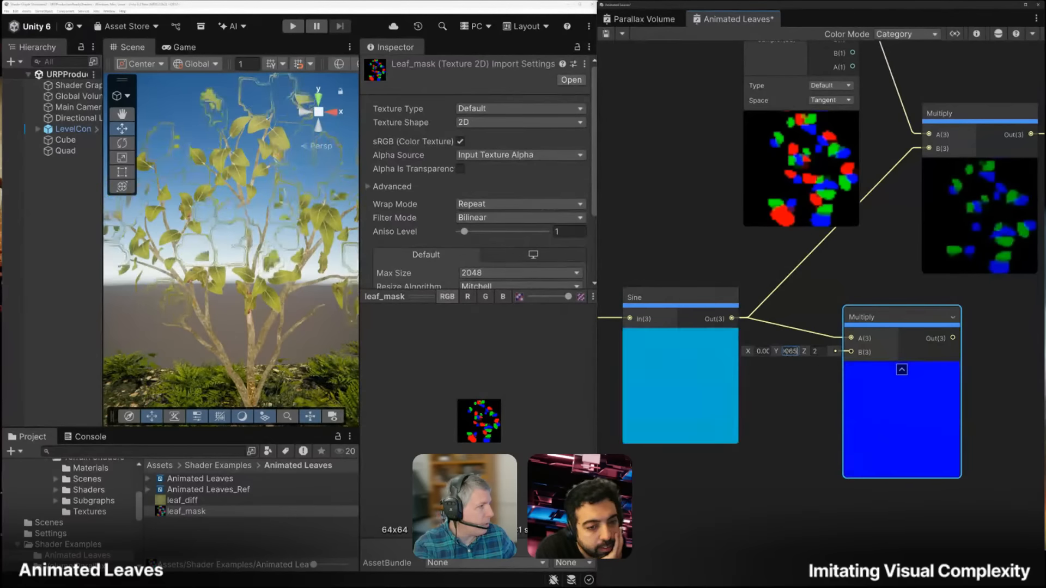
key("Return")
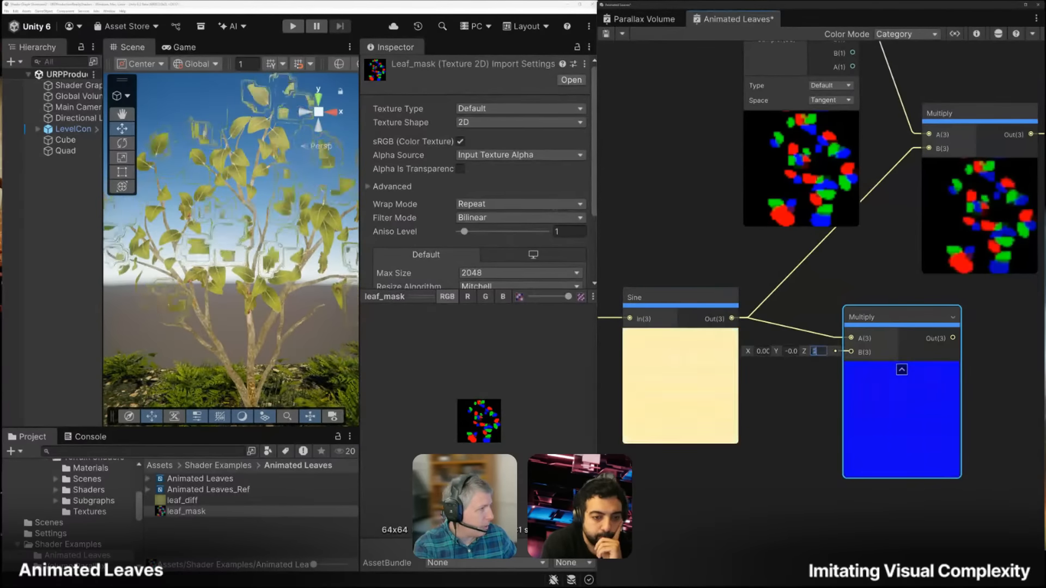
left_click(817, 351)
type("0.055")
left_click(816, 358)
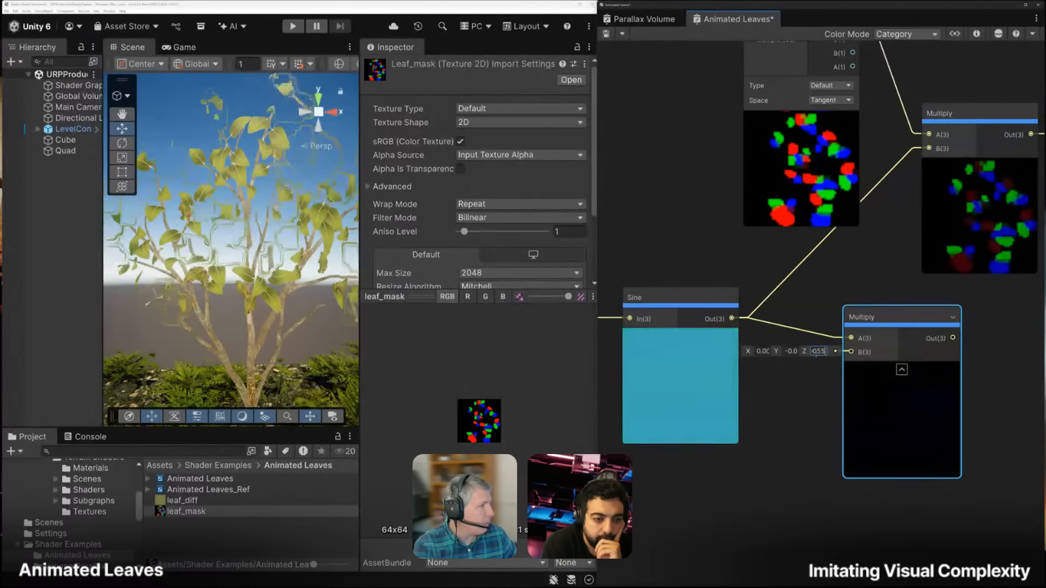
Align the new Multiply with the Sine, connect its output to the mask Multiply's B input, and save the graph
left_click_drag(862, 325, 818, 305)
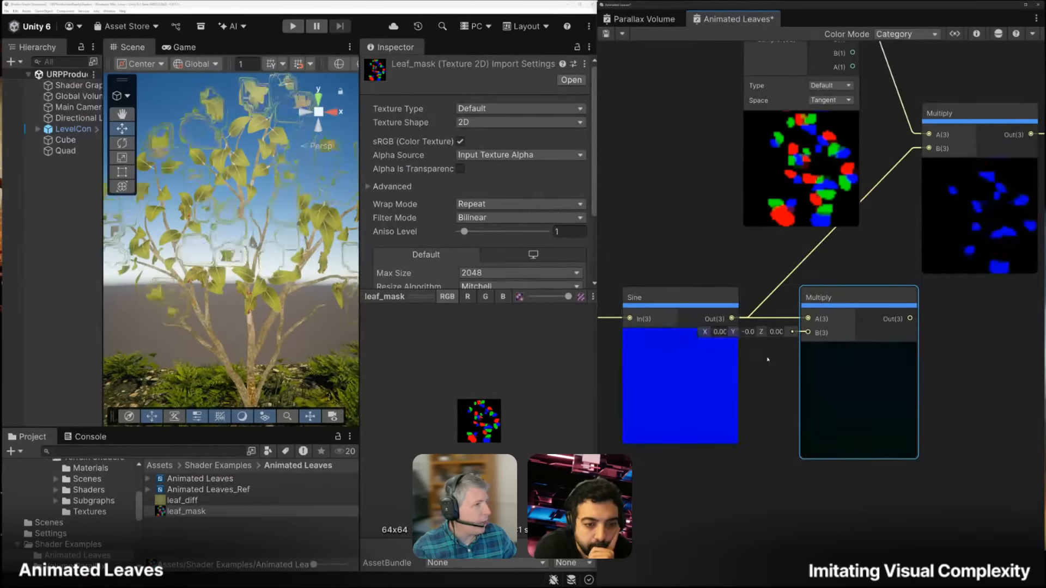
middle_click_drag(770, 342, 716, 369)
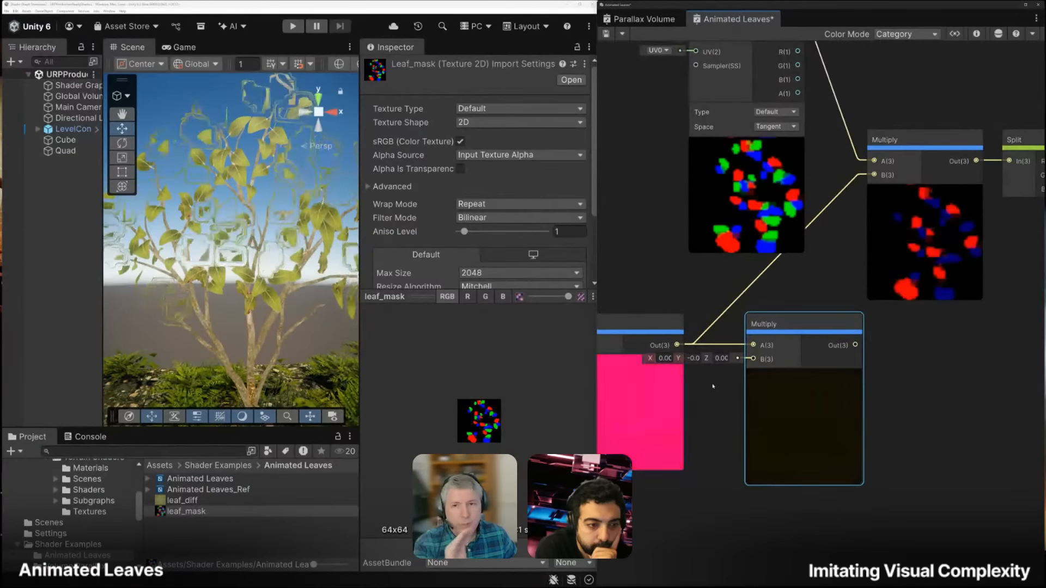
left_click_drag(858, 346, 874, 175)
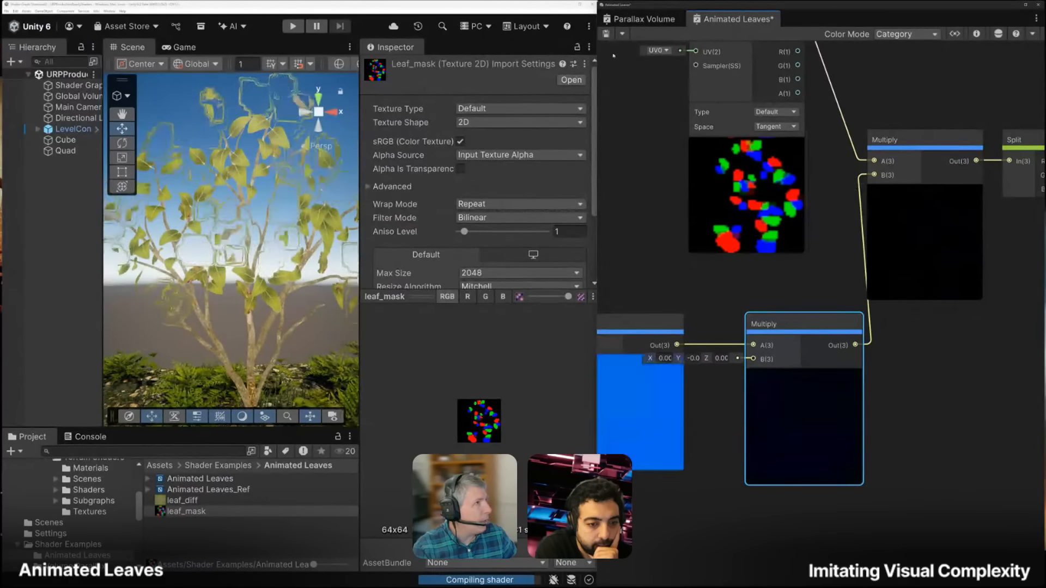
key("ctrl+s")
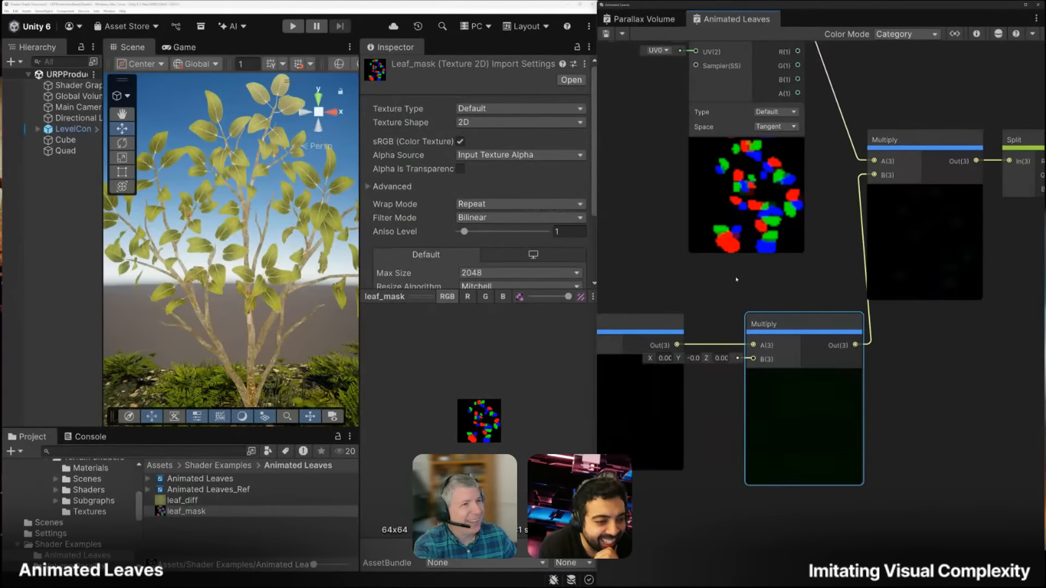
Collapse the previews of the Time Multiply, Sine and scaling Multiply nodes and pack the time-driven nodes closely together
scroll(733, 278, "down", 3)
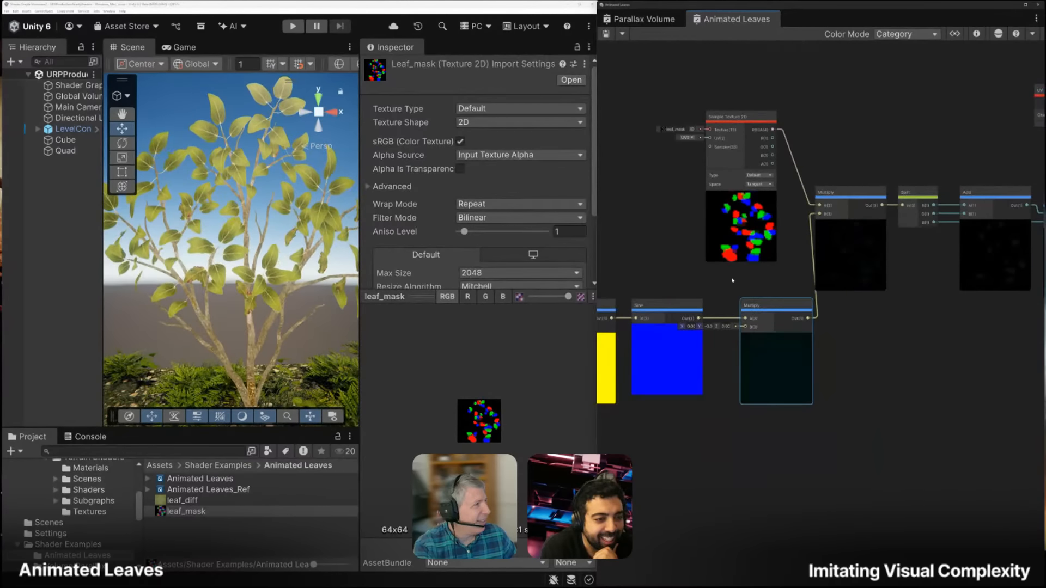
scroll(820, 279, "down", 3)
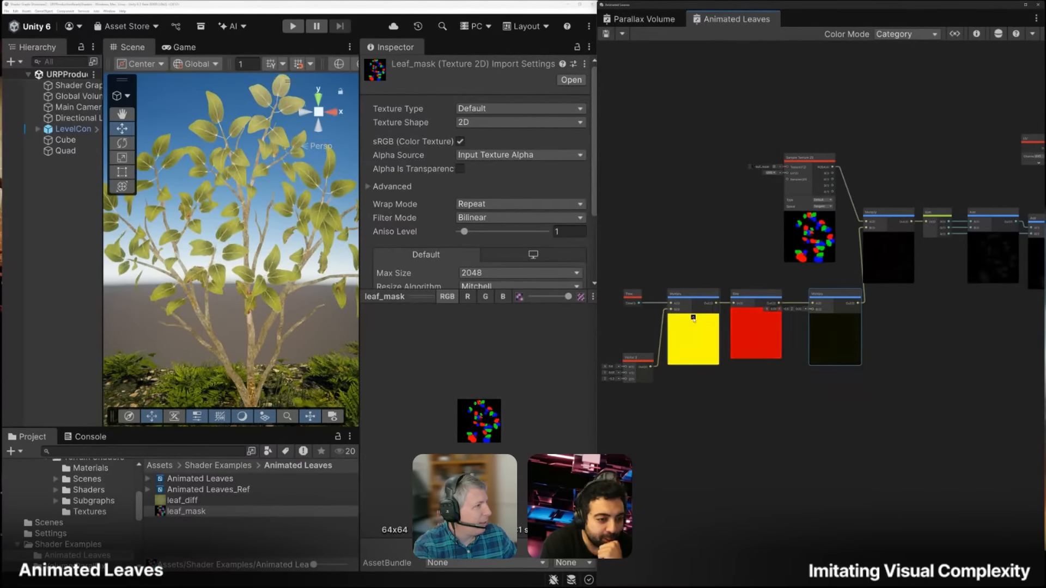
left_click(755, 311)
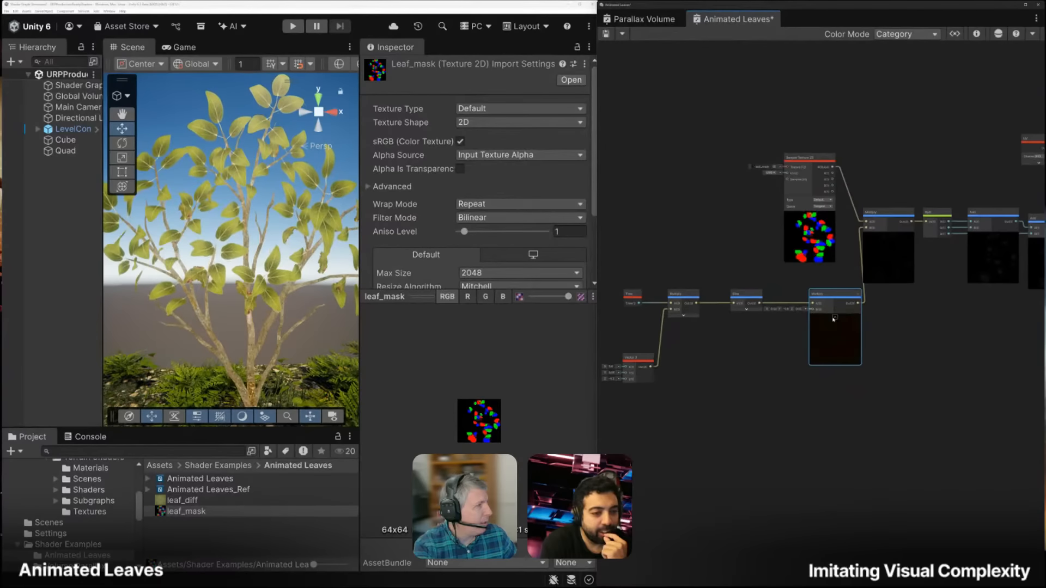
left_click(834, 316)
left_click_drag(639, 360, 798, 295)
left_click_drag(742, 277, 837, 363)
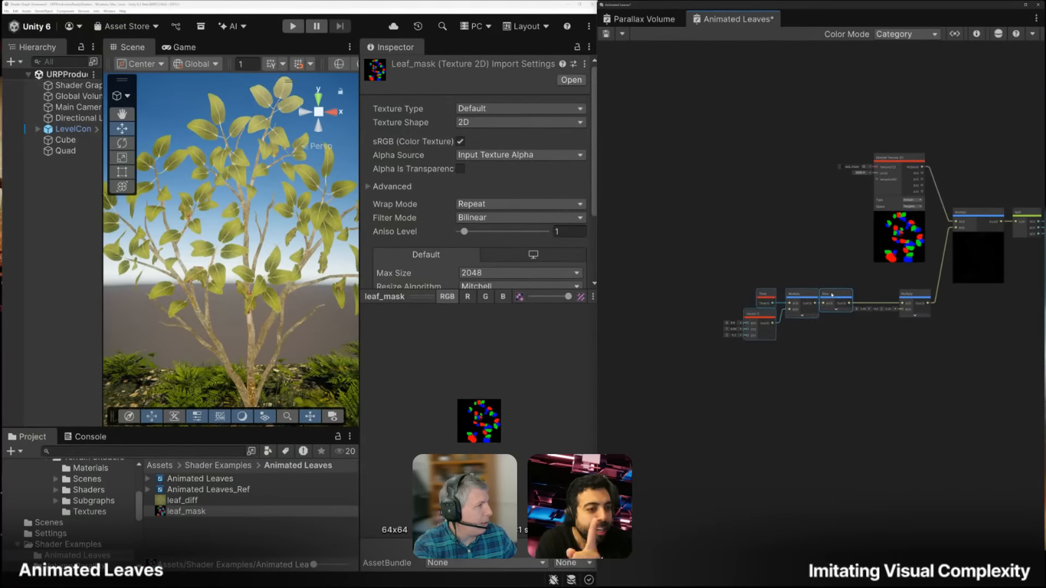
left_click_drag(832, 294, 870, 284)
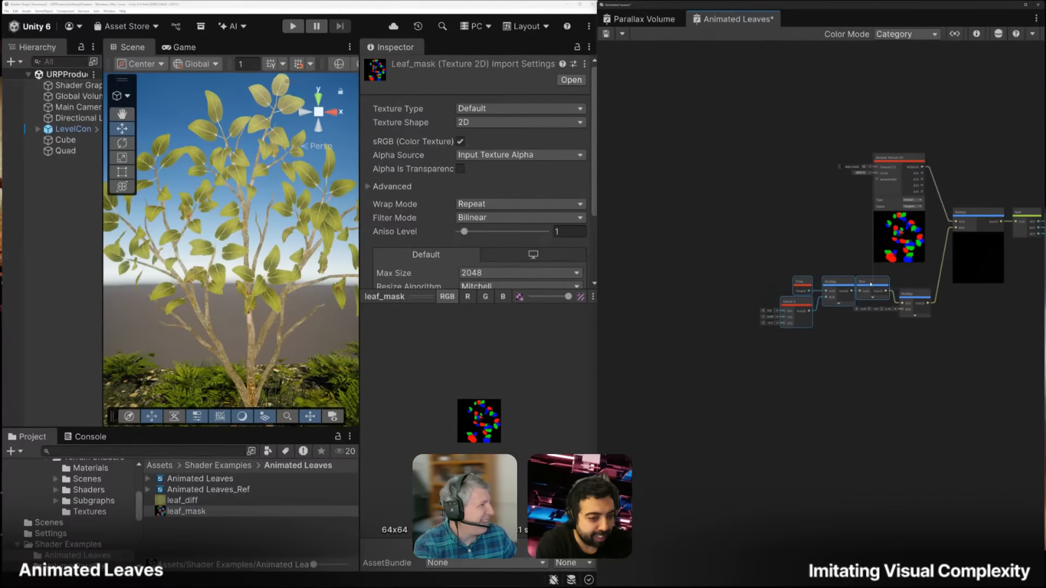
Collapse the leaf_mask Sample Texture 2D preview and move the time-driven nodes and mask Multiply closer to it
middle_click_drag(929, 280, 805, 306)
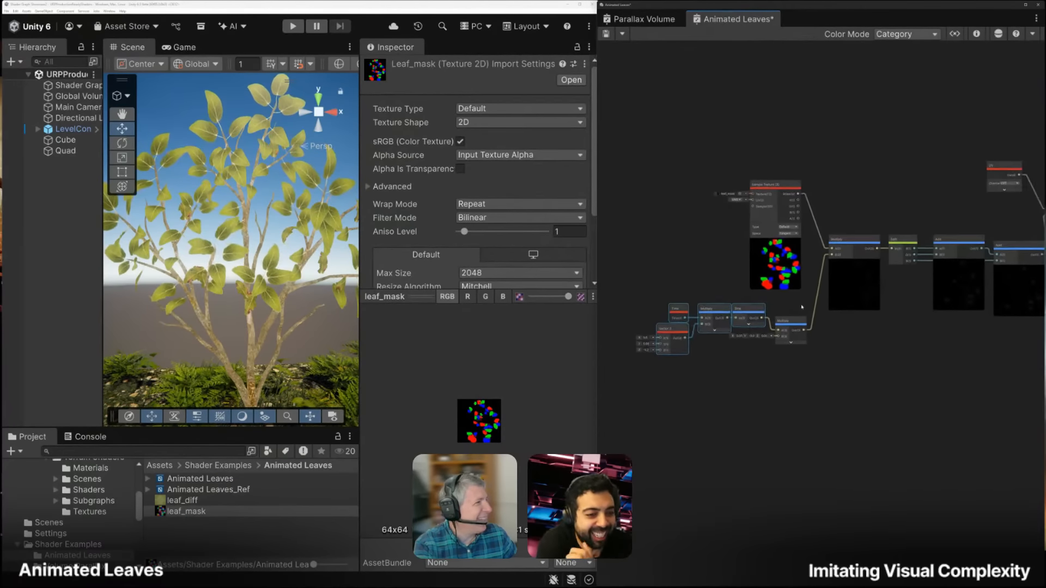
left_click(774, 241)
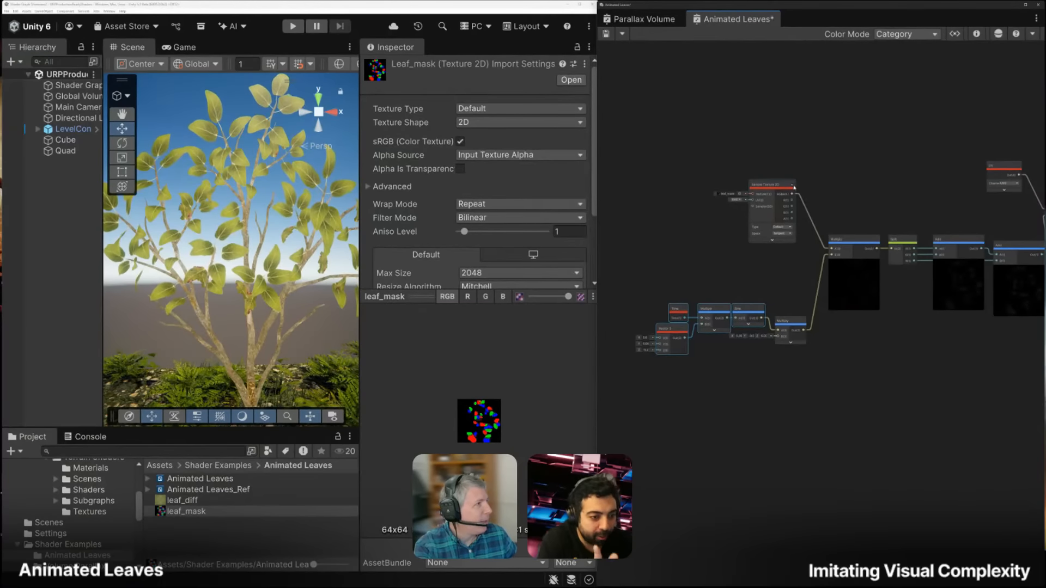
left_click_drag(642, 279, 871, 349)
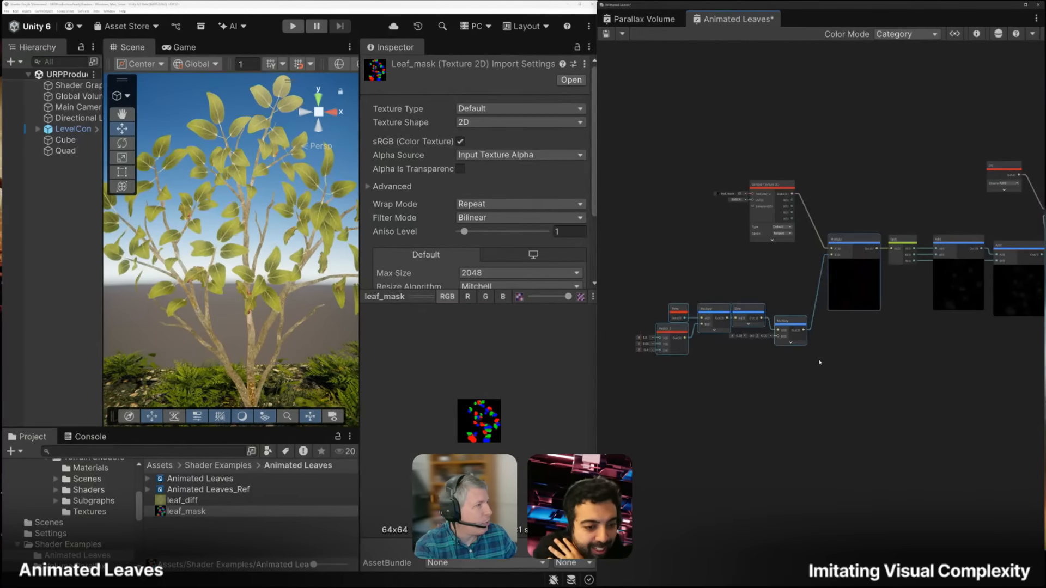
left_click_drag(798, 330, 787, 276)
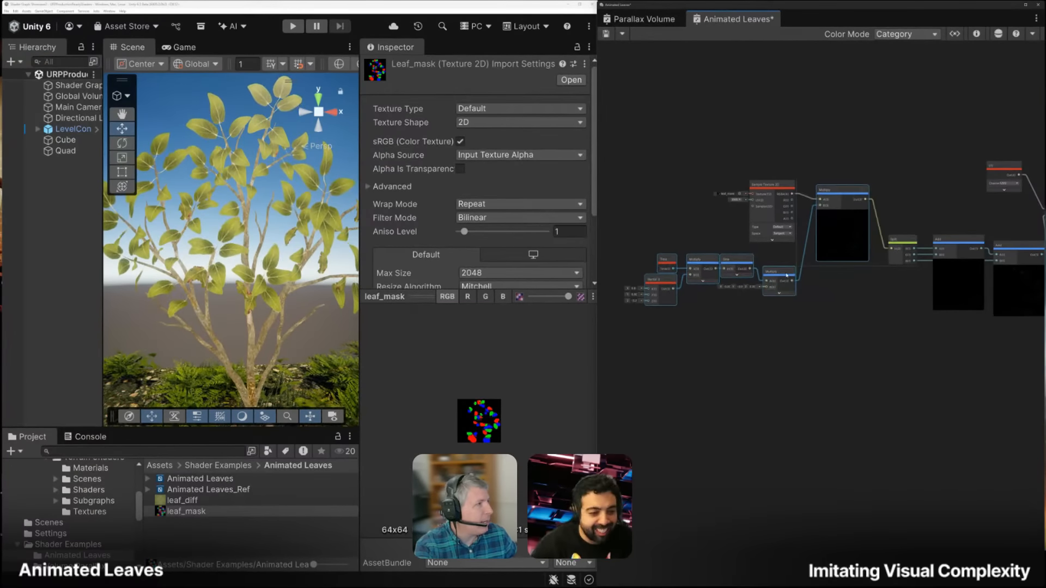
left_click(830, 279)
left_click_drag(842, 231, 837, 262)
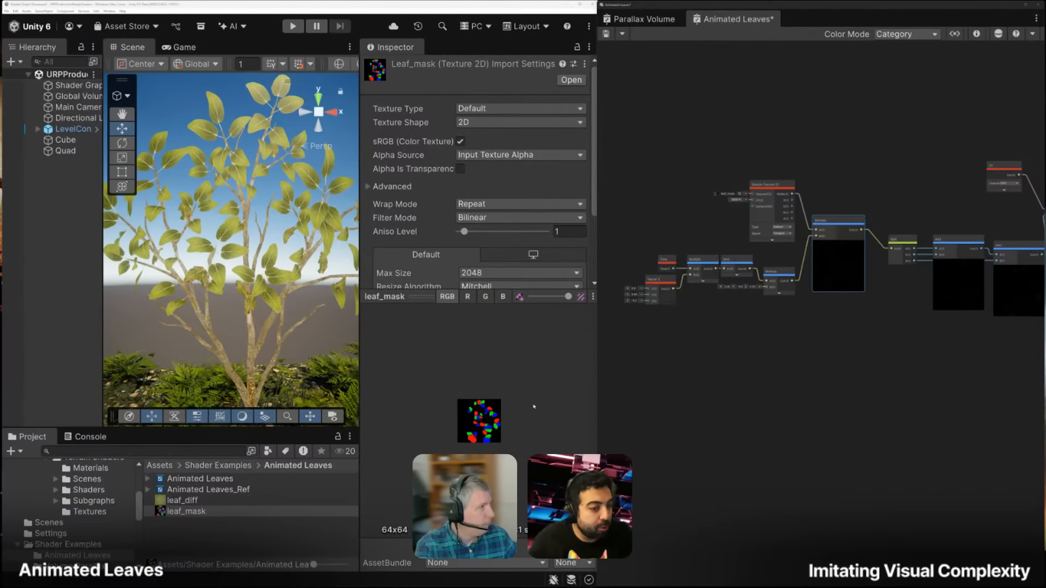
Collapse the previews of the mask Multiply and the two channel Add nodes, and place the second Add beside the first
middle_click_drag(951, 374, 838, 399)
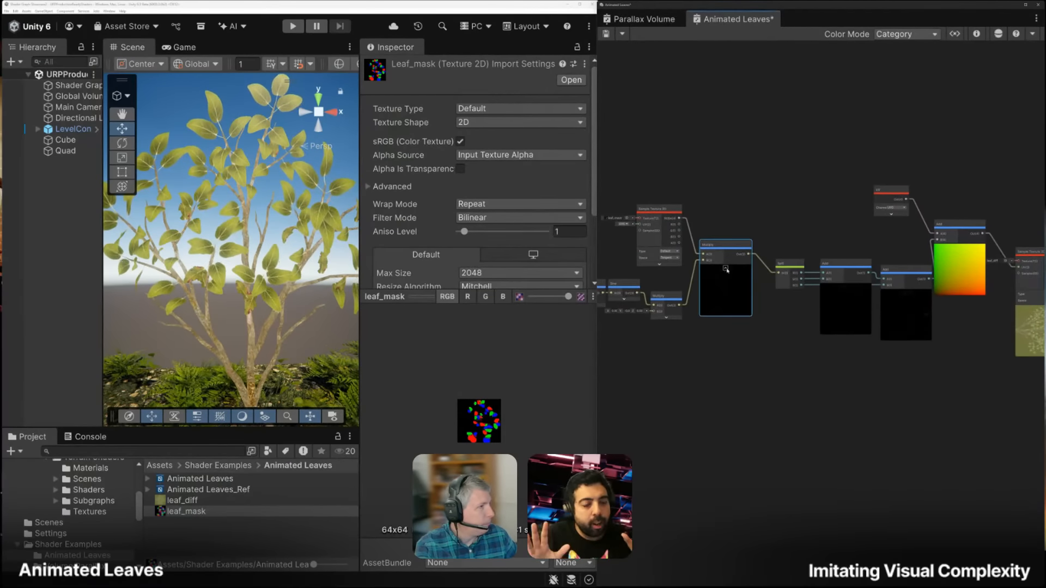
left_click(726, 270)
left_click(846, 287)
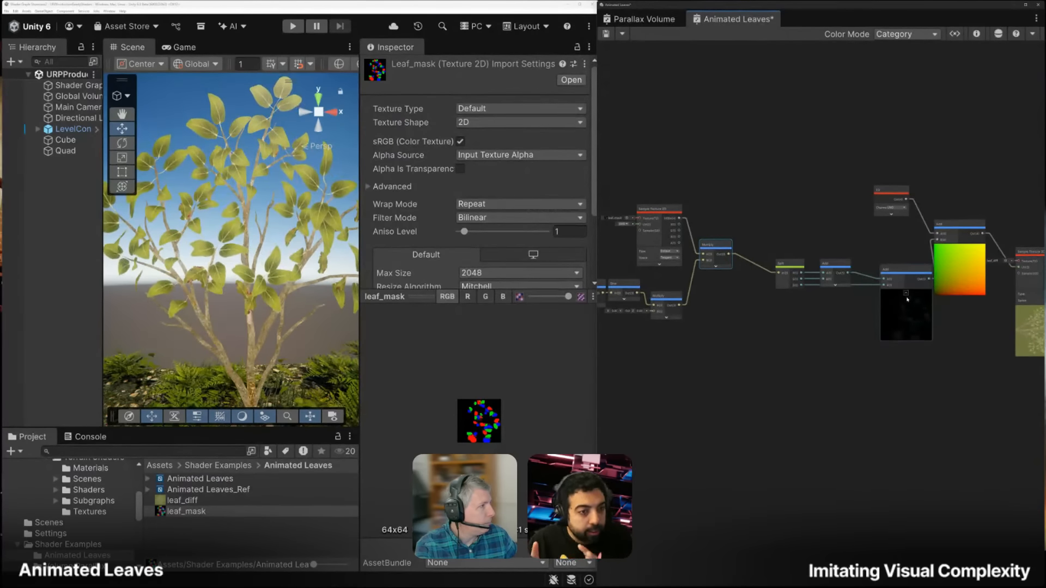
left_click(906, 294)
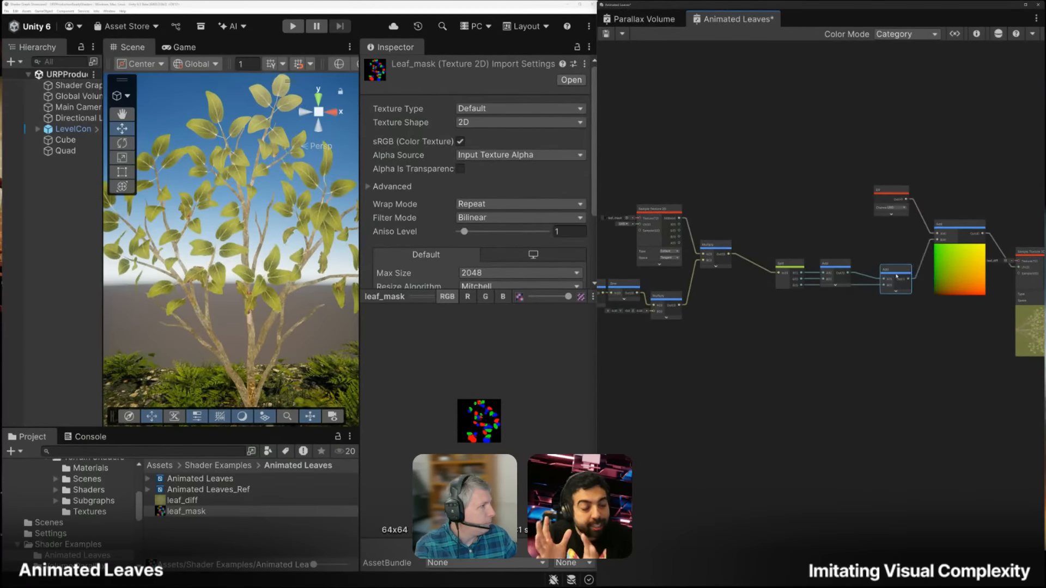
left_click_drag(894, 270, 870, 265)
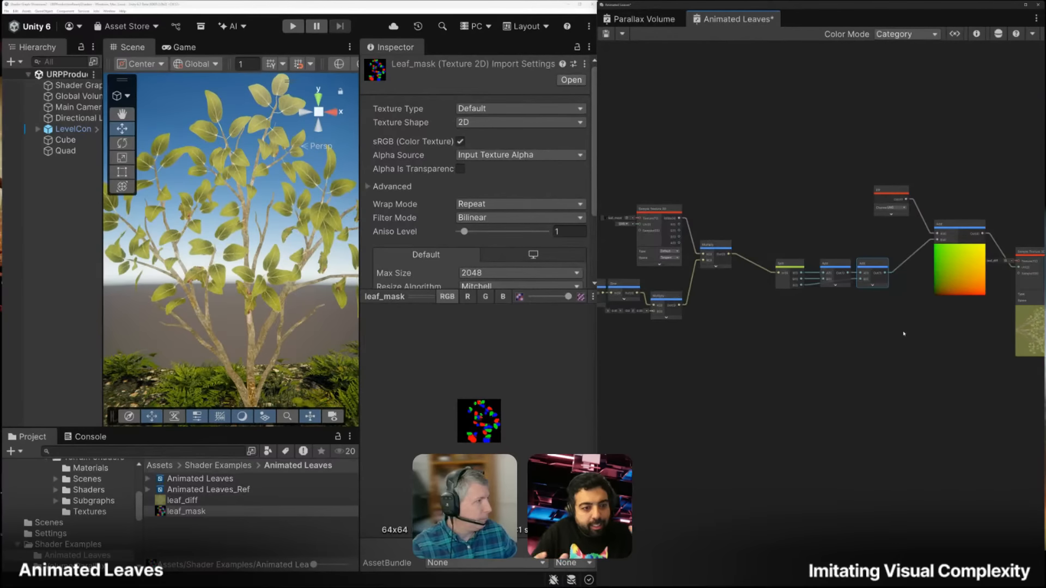
middle_click_drag(927, 345, 794, 346)
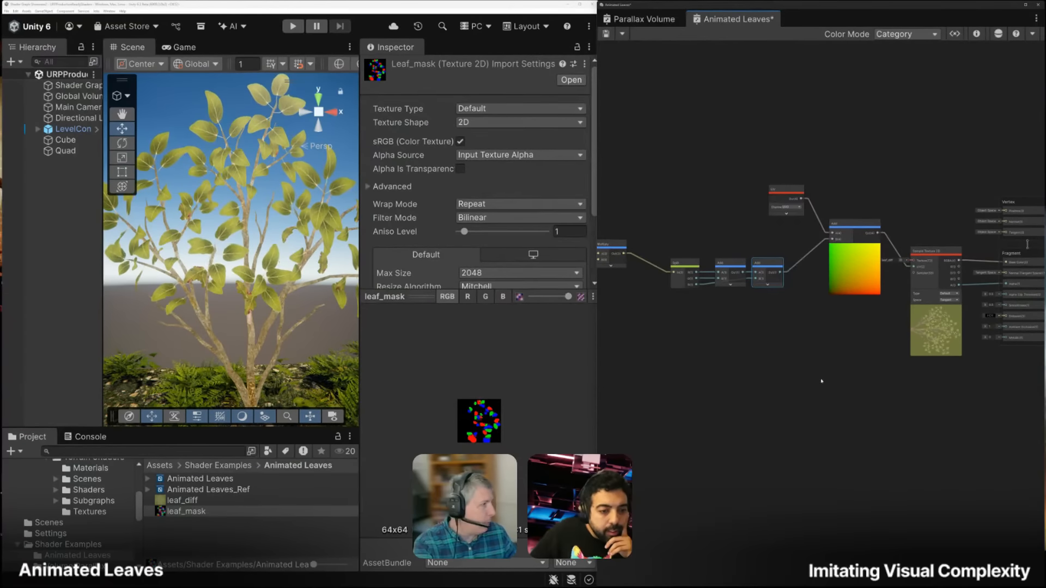
middle_click_drag(898, 342, 797, 349)
scroll(810, 352, "up", 2)
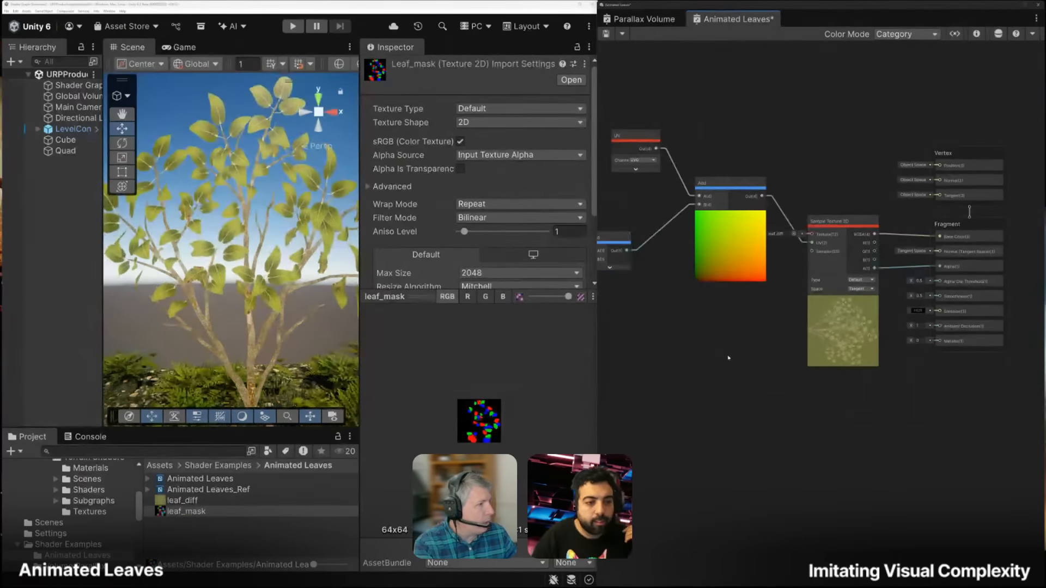
Add a Normal Vector node below the leaf_diff Sample Texture 2D and set its space to Tangent
key("space")
type("nor")
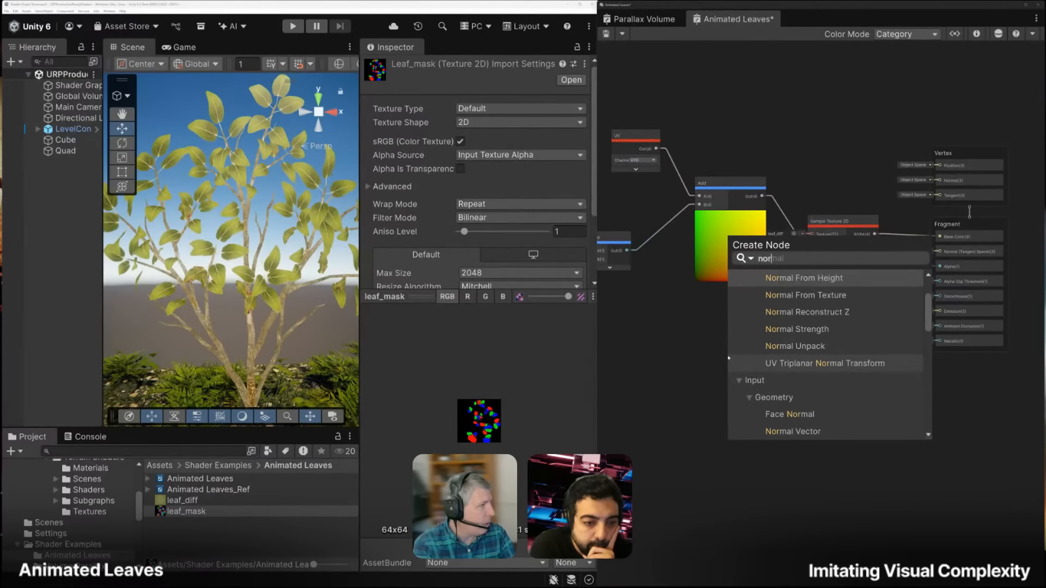
type("mal")
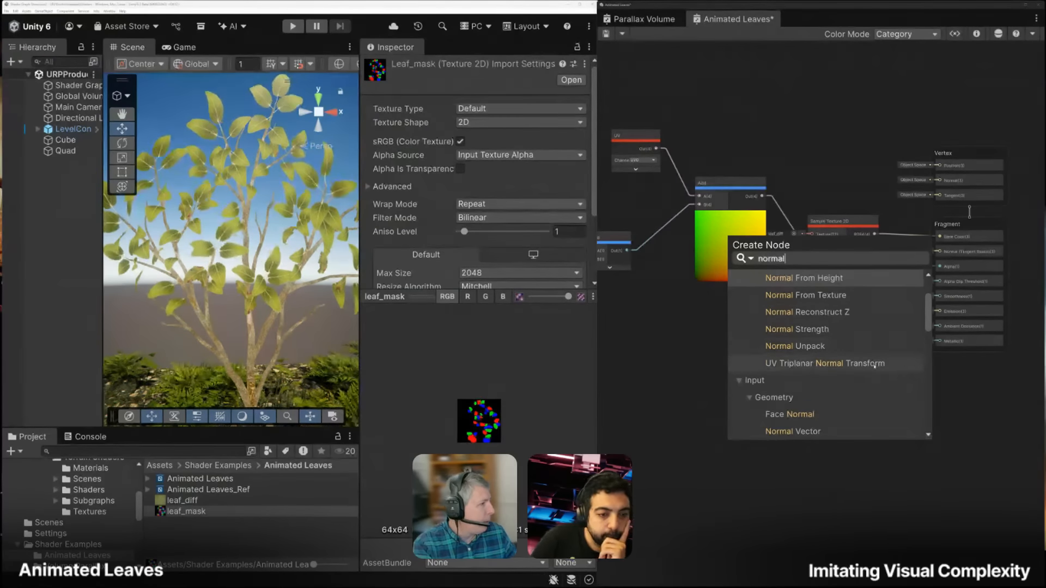
left_click(799, 431)
left_click(763, 416)
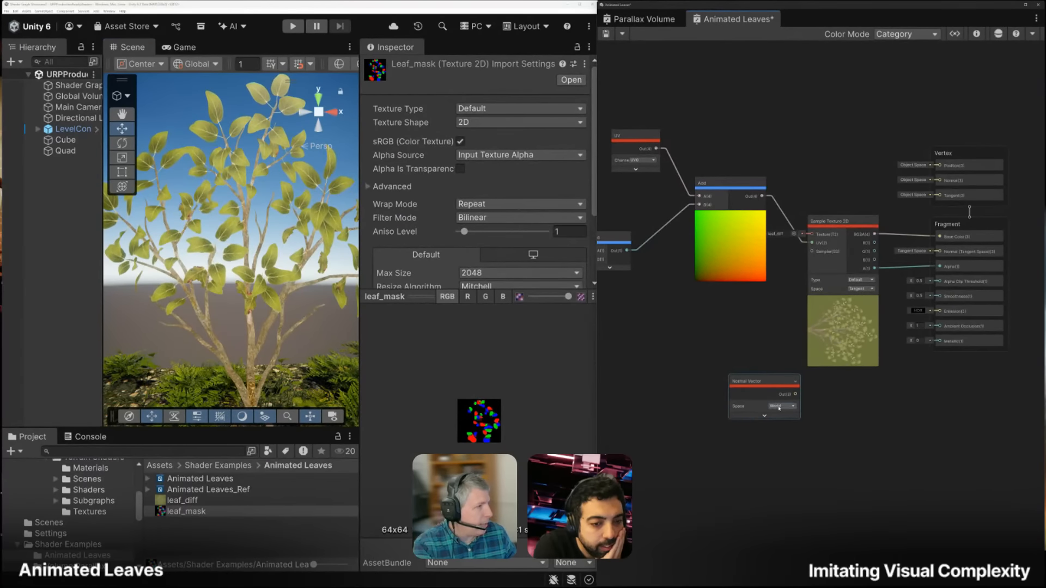
left_click(781, 405)
left_click(782, 431)
scroll(764, 407, "up", 5)
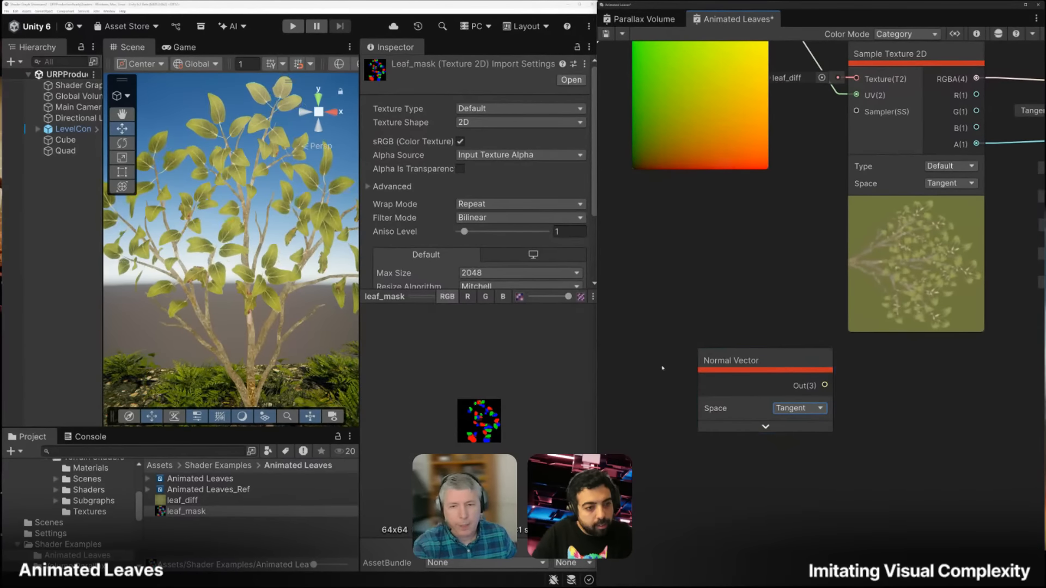
scroll(674, 363, "down", 3)
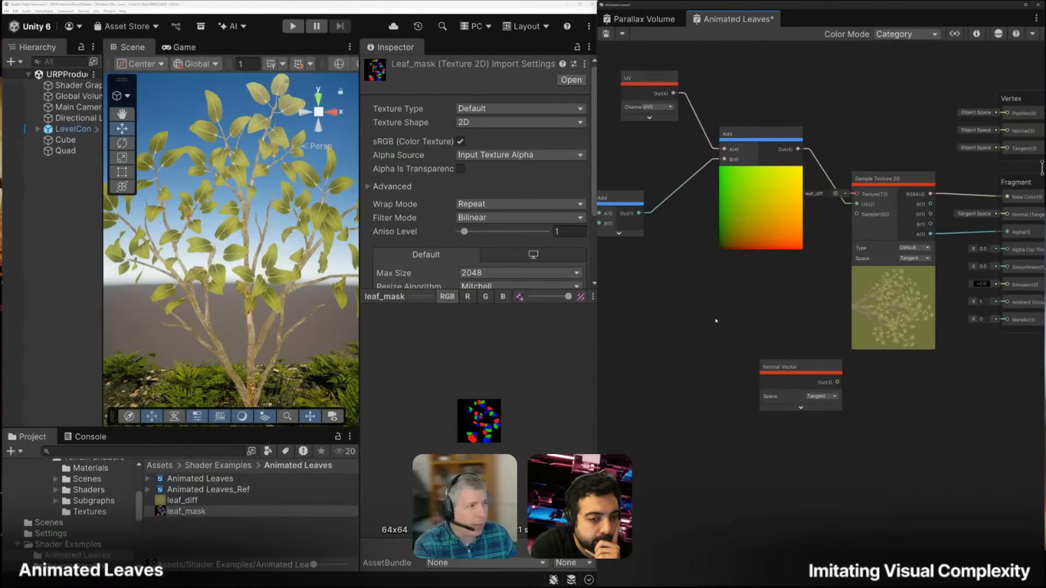
Create a Multiply node from the leaf_mask sample's RGBA output and place it below the Split and Add nodes
middle_click_drag(716, 321, 812, 355)
scroll(812, 354, "down", 2)
middle_click_drag(747, 357, 1001, 363)
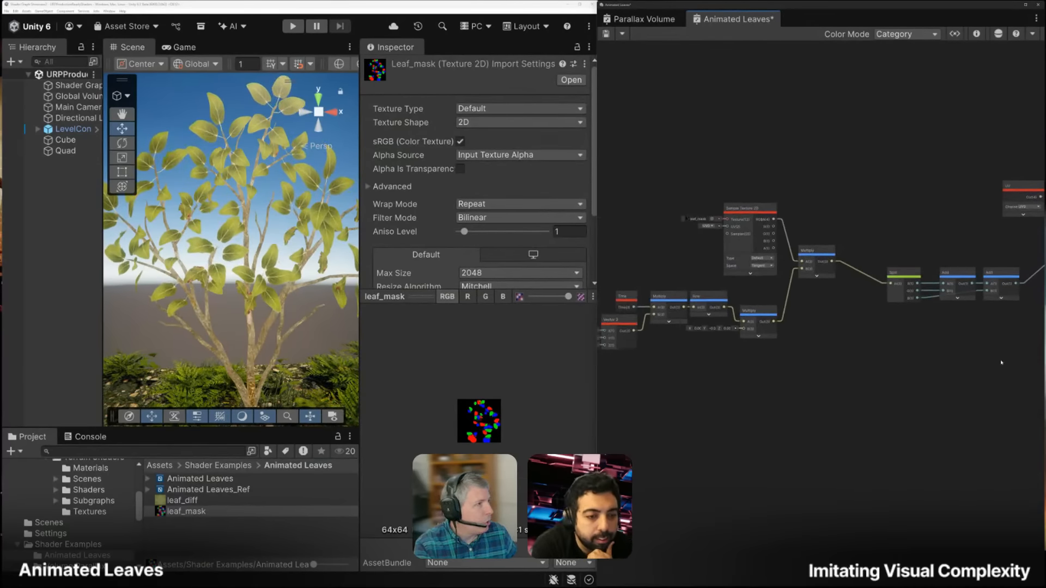
mouse_move(754, 388)
middle_mouse_down()
mouse_move(801, 382)
mouse_move(756, 386)
middle_mouse_up()
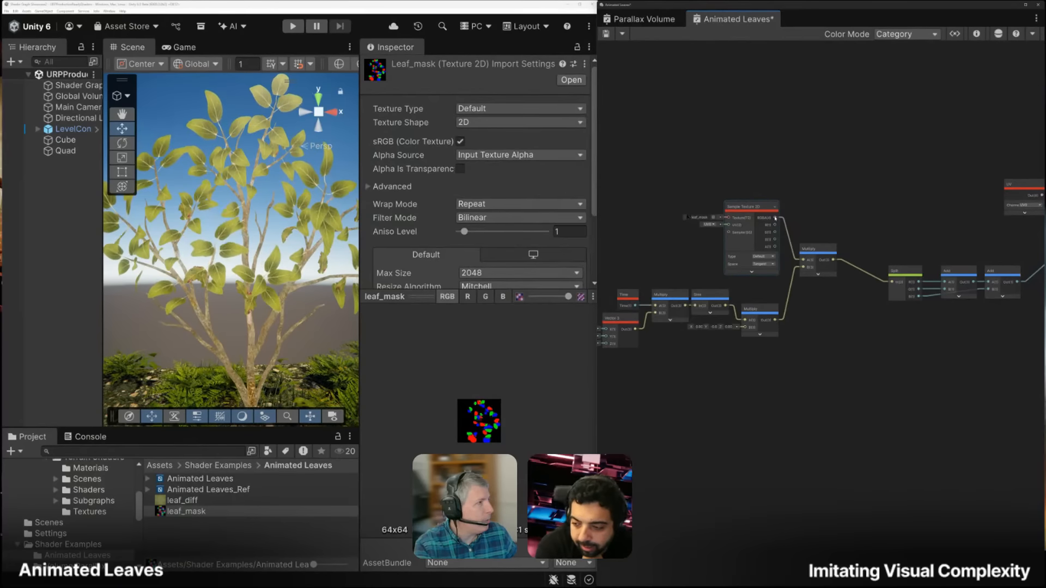
left_click_drag(775, 218, 932, 462)
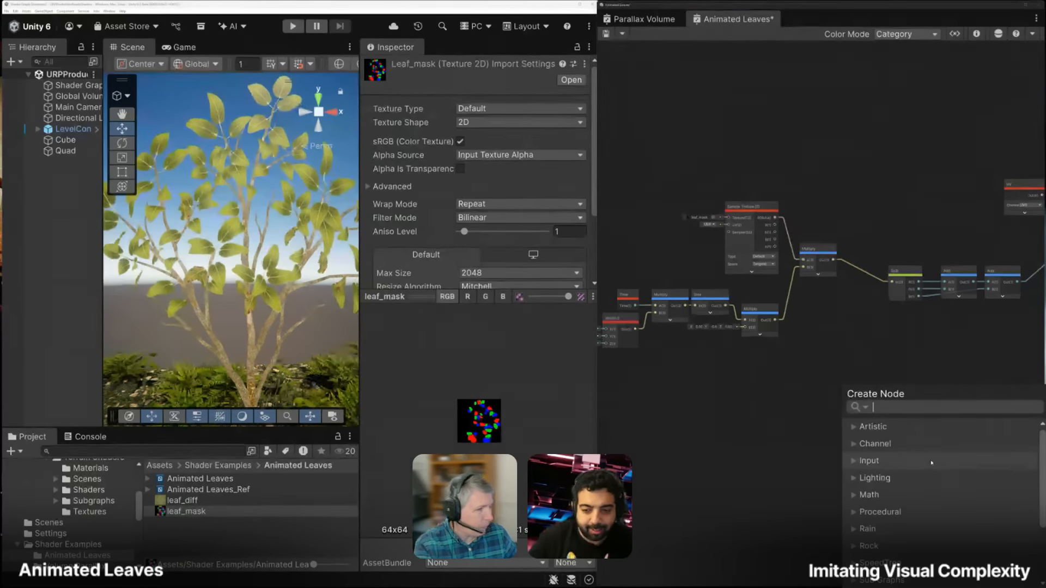
type("mul")
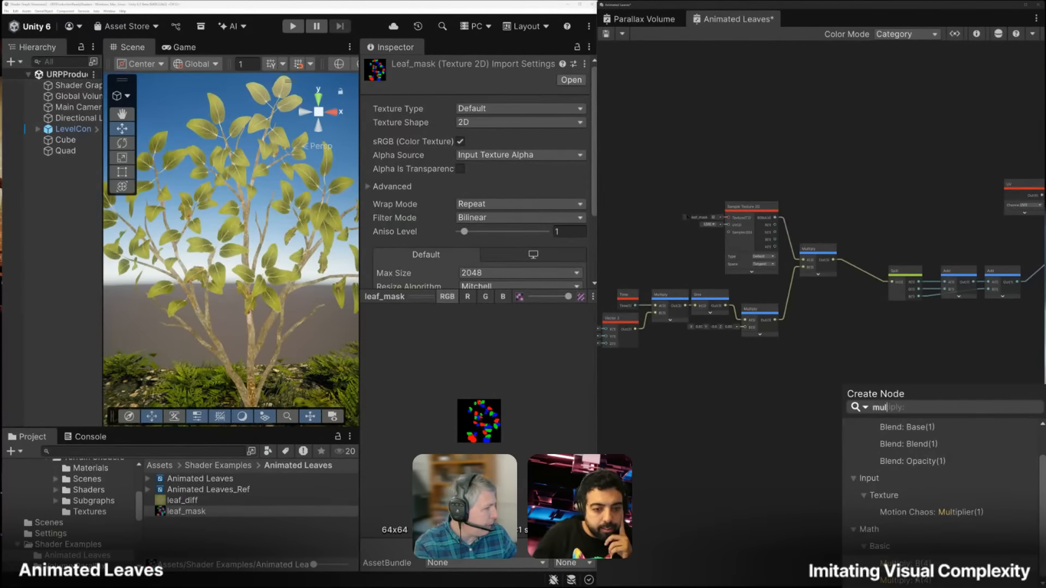
key("Return")
left_click_drag(955, 475, 955, 385)
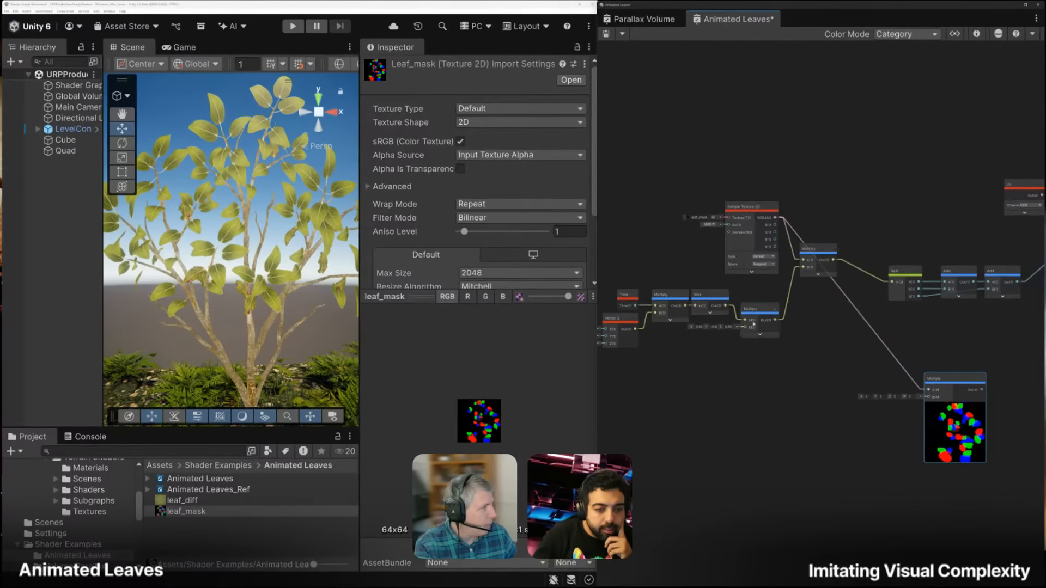
Create a second Multiply node from the Sine output, below the existing scaling Multiply, and collapse its preview
scroll(726, 306, "up", 4)
left_click_drag(726, 306, 856, 418)
type("mul")
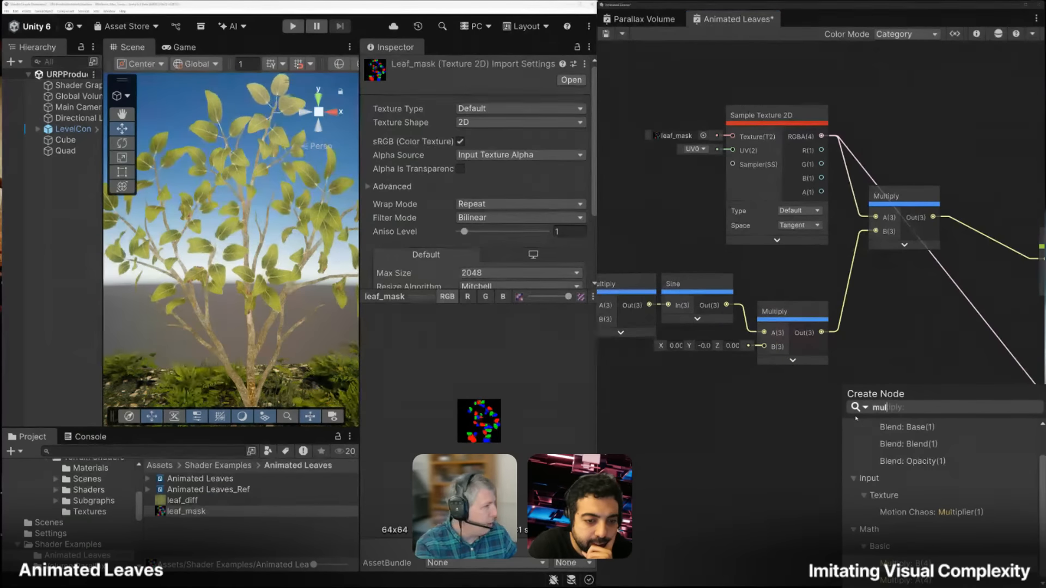
key("Return")
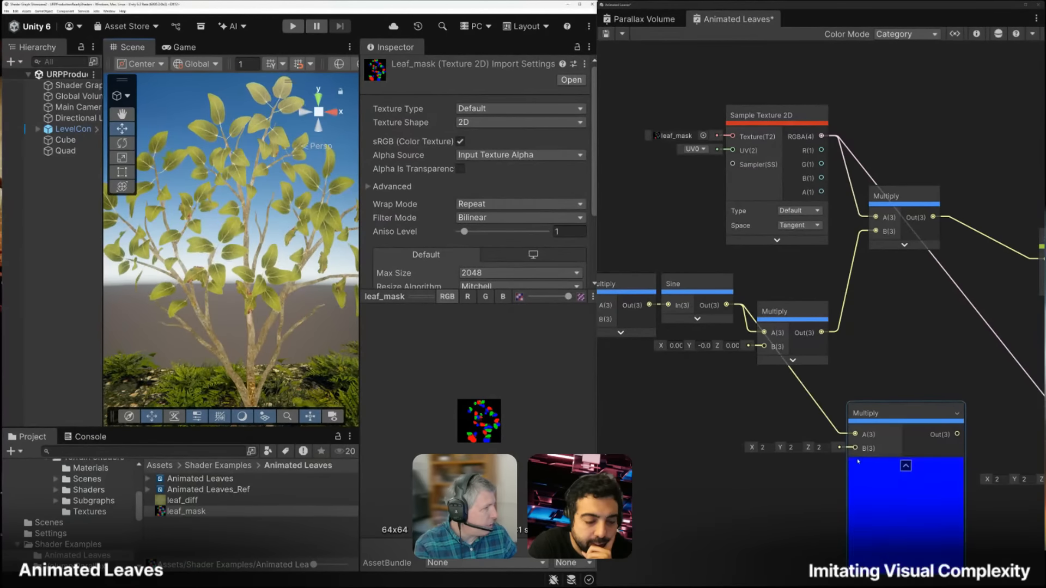
left_click(905, 466)
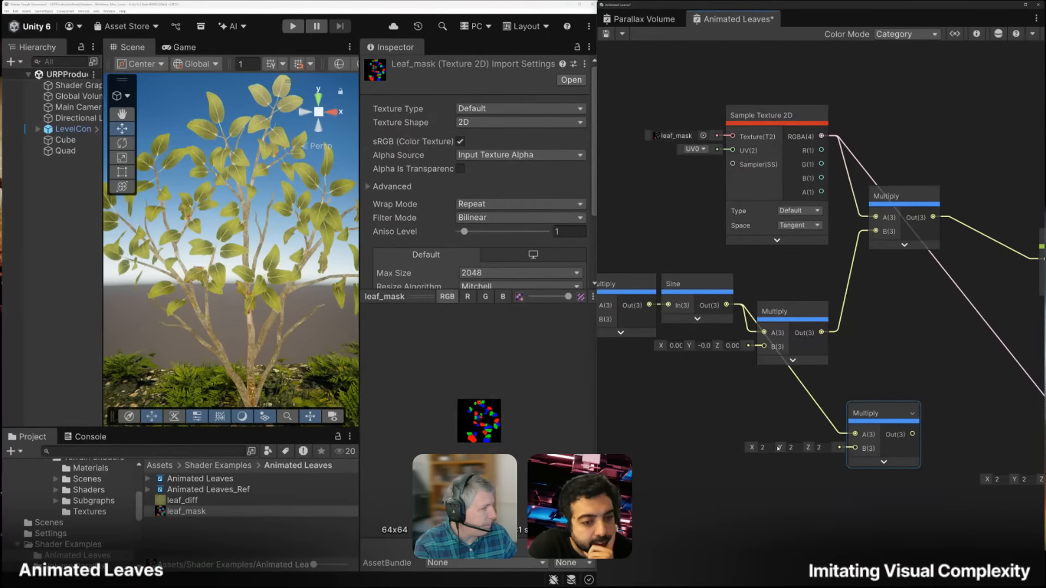
Set the new Sine Multiply's B input to 0.5 for X, Y and Z
left_click(765, 447)
type("0")
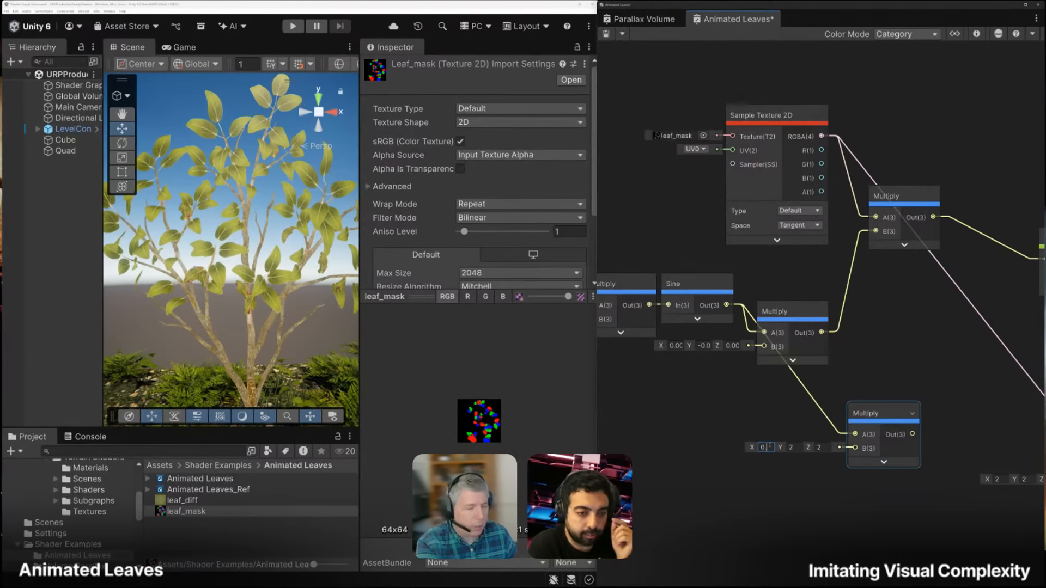
type(".5")
left_click(794, 448)
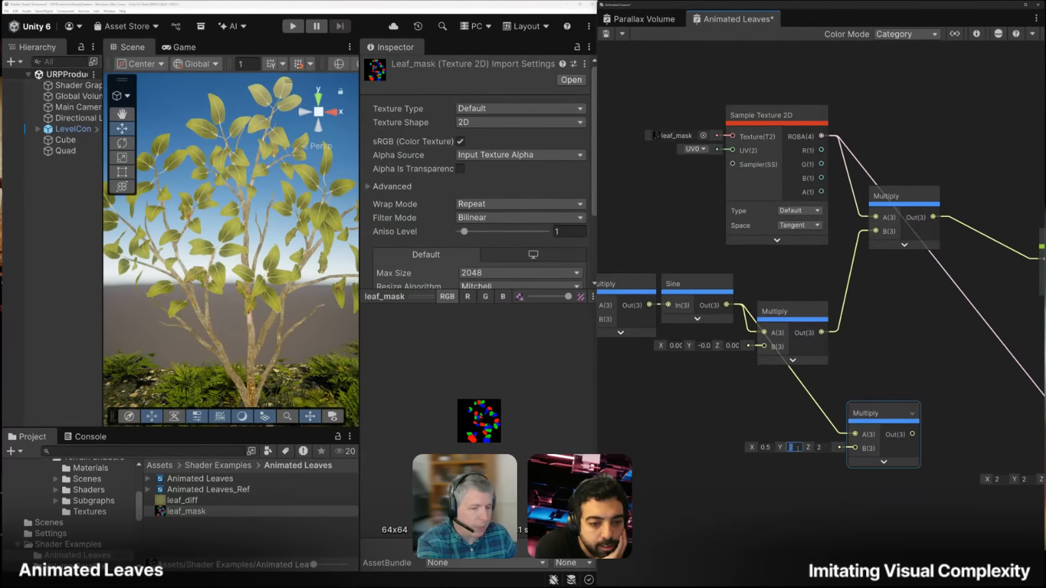
type("0.5")
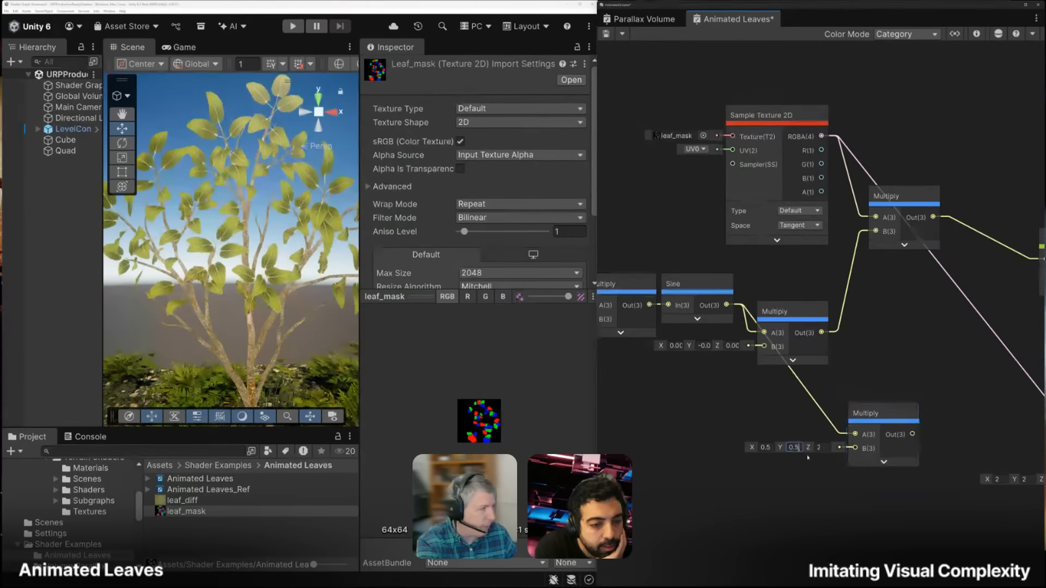
key("Tab")
type("0")
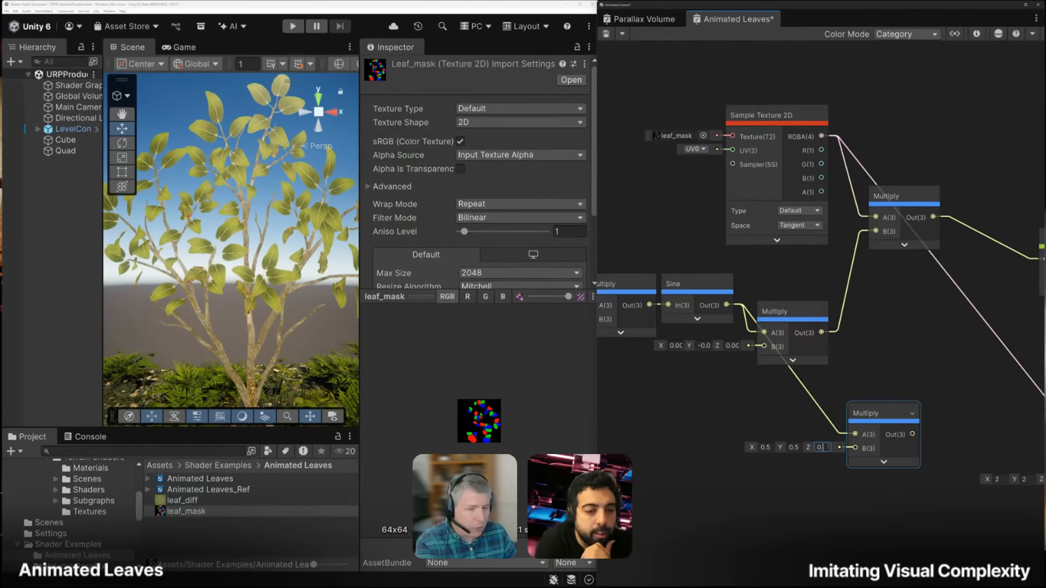
type(".5")
Connect the new Sine Multiply's output to the new mask Multiply's B input and place the mask Multiply beneath the Split node
middle_click_drag(942, 412, 742, 385)
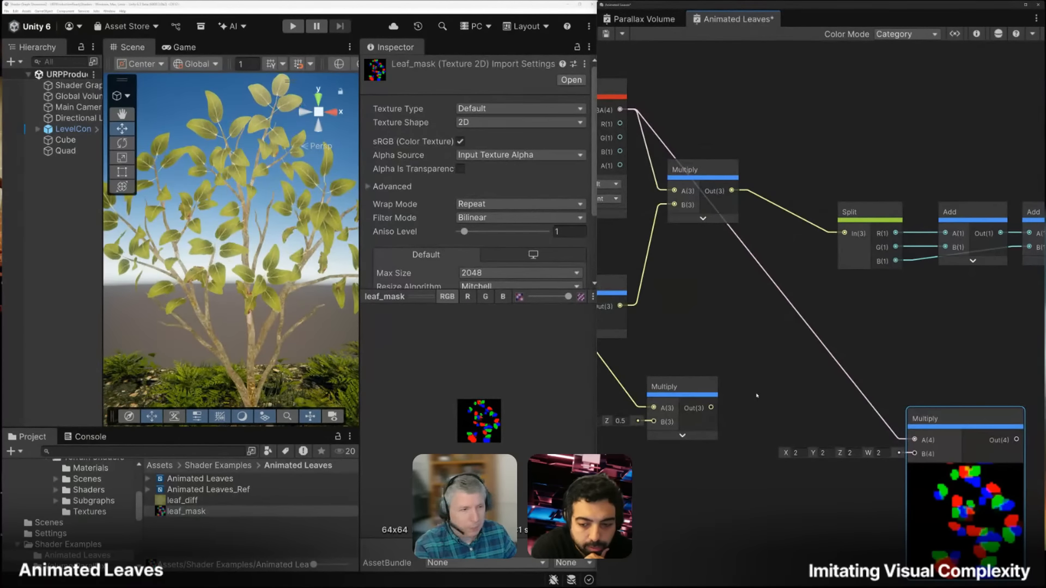
left_click_drag(710, 408, 914, 453)
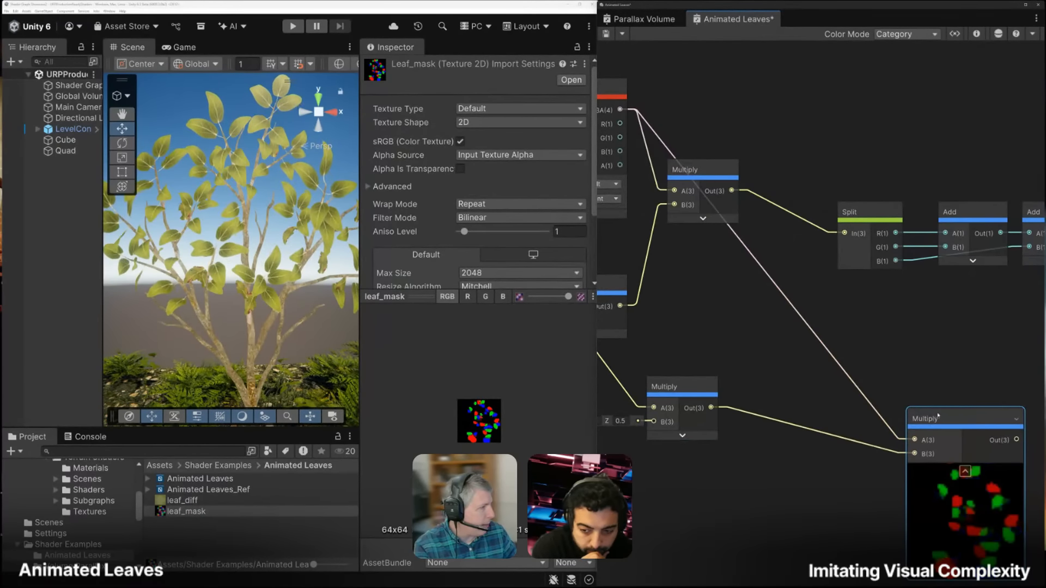
left_click_drag(937, 416, 908, 366)
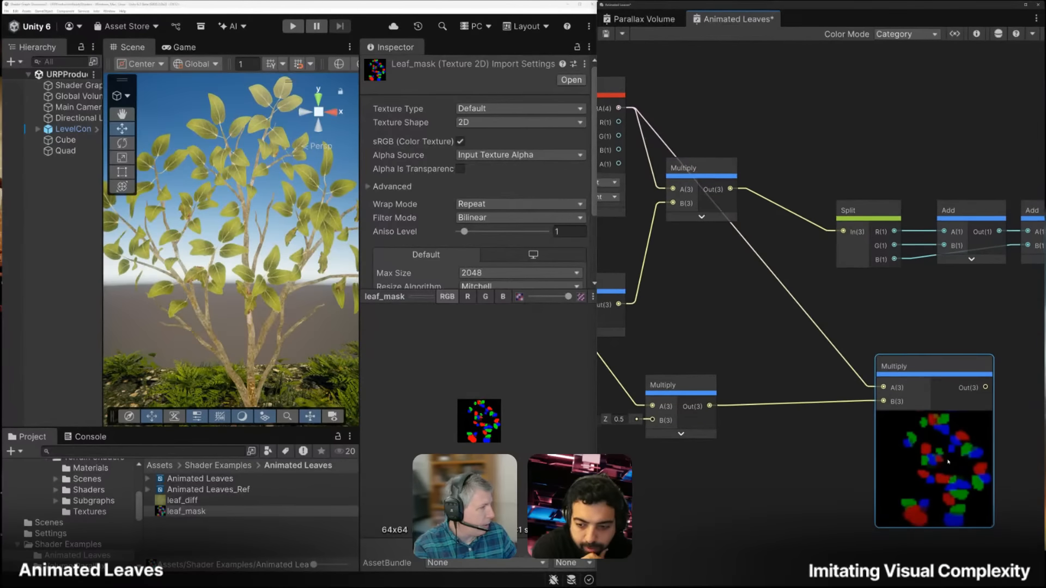
middle_click_drag(948, 462, 775, 409)
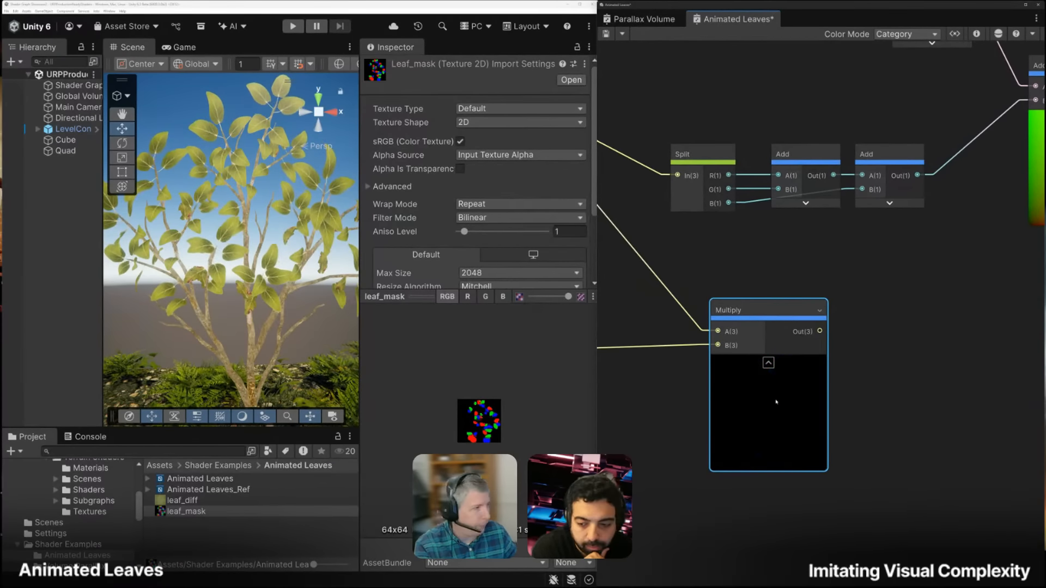
left_click_drag(781, 315, 759, 270)
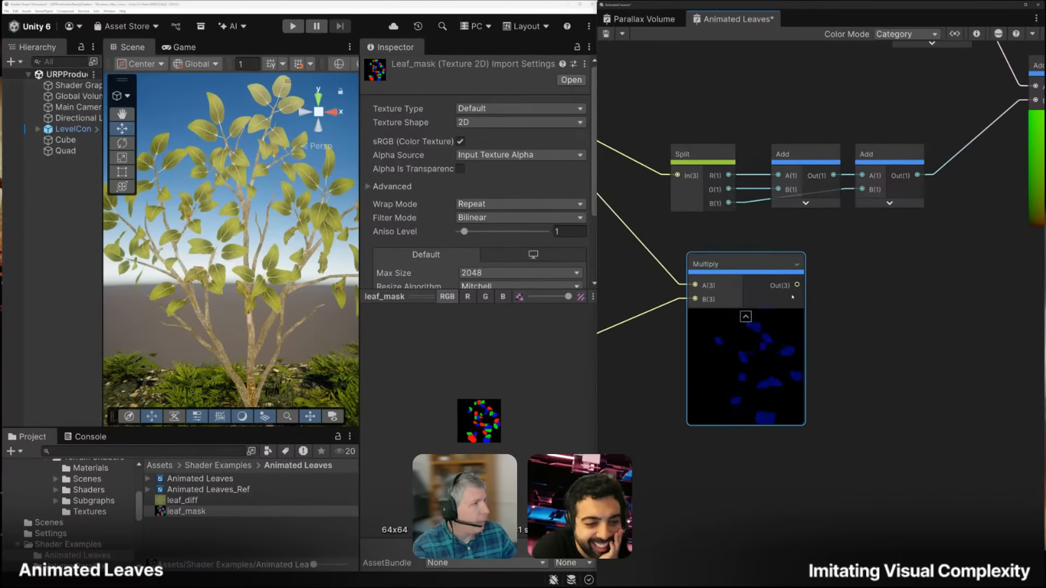
Move the Normal Vector node directly beneath the new mask Multiply
left_click_drag(796, 285, 802, 286)
left_click(818, 234)
scroll(821, 233, "down", 3)
middle_click_drag(884, 273, 809, 299)
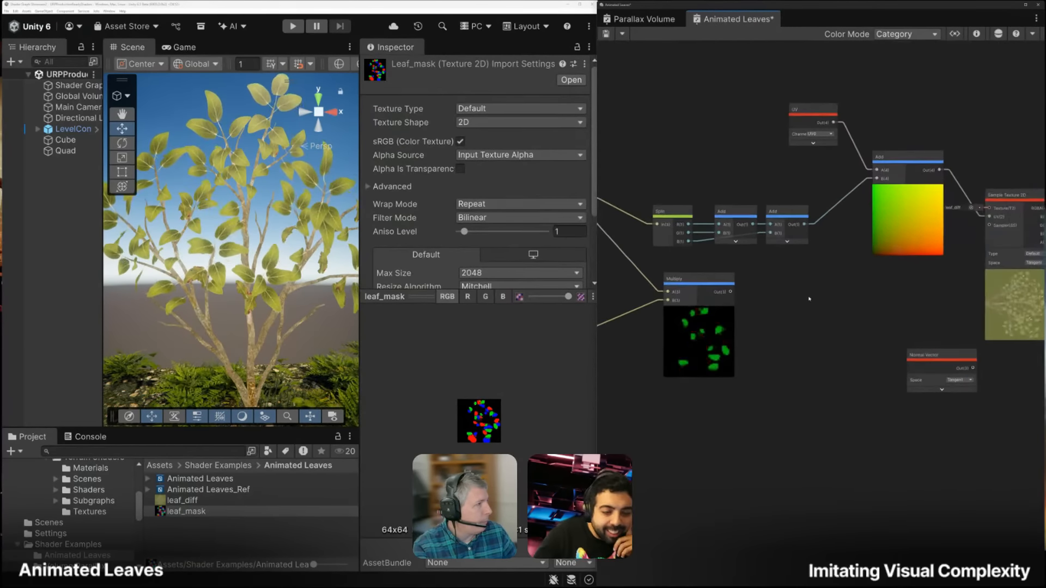
left_click_drag(943, 353, 713, 385)
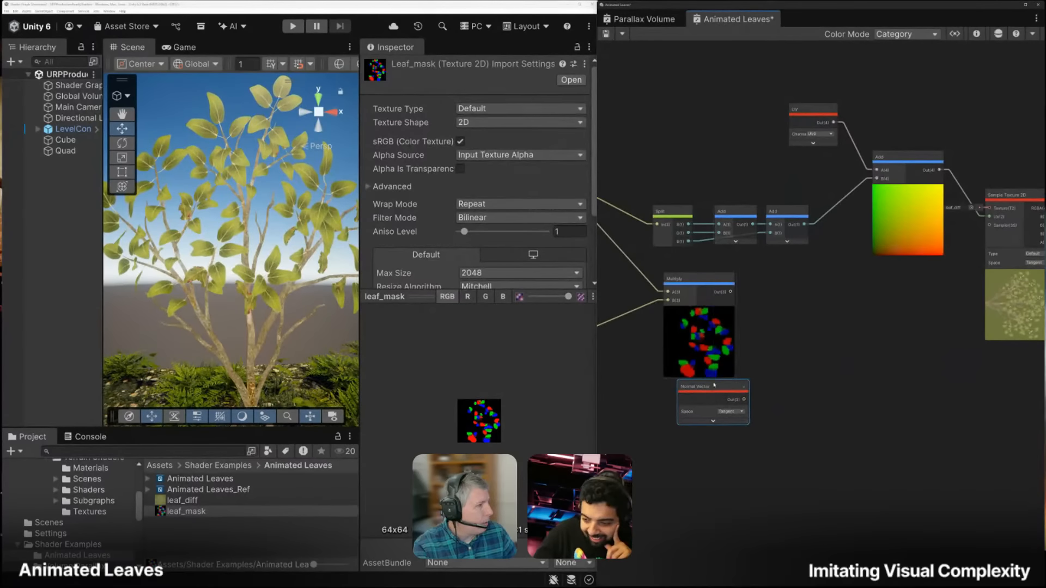
Create an Add node from the new mask Multiply's output and connect the Normal Vector to its B input
key("space")
type("add")
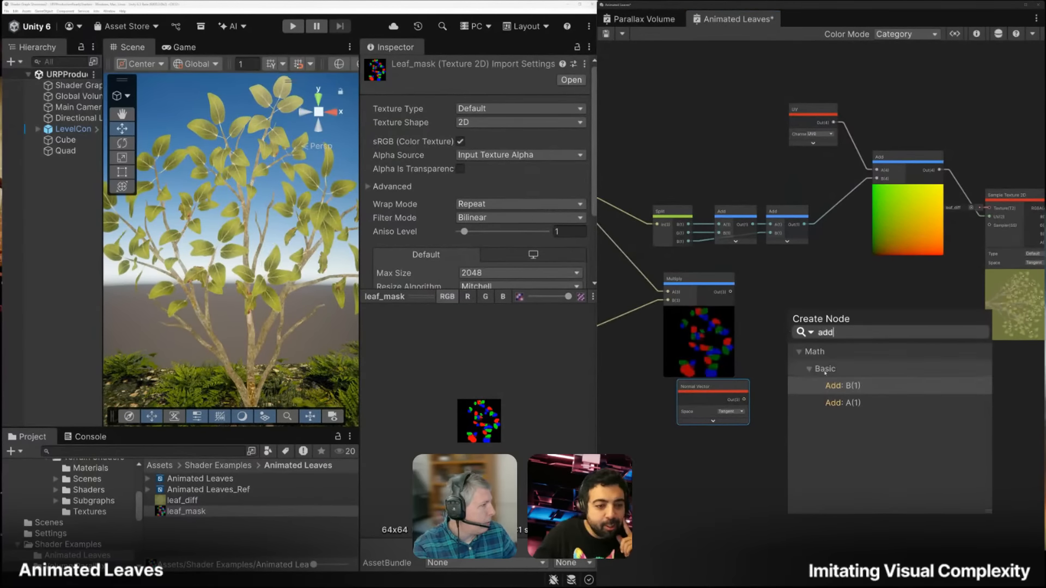
left_click(842, 402)
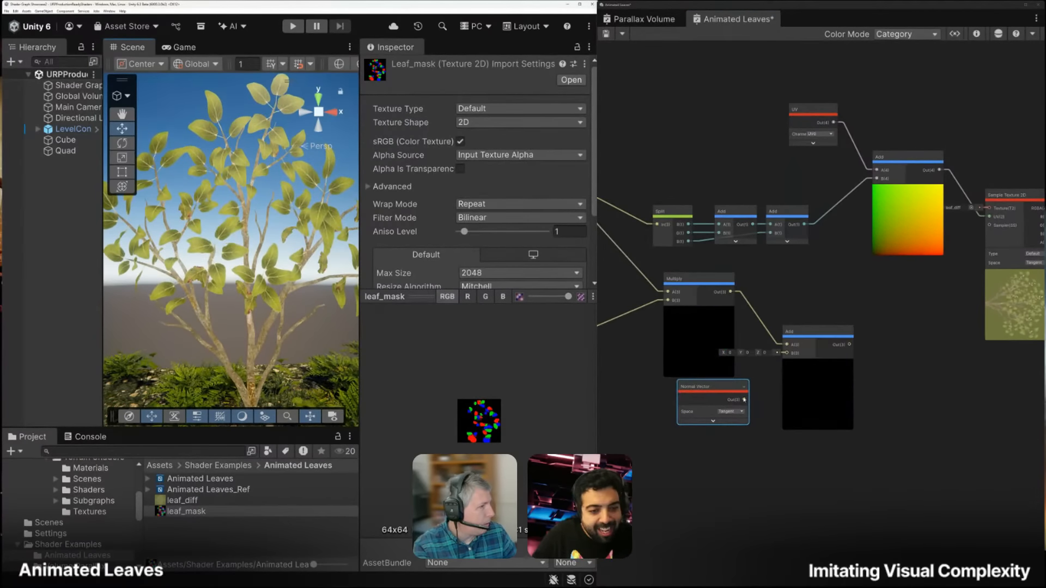
left_click_drag(744, 399, 786, 353)
Connect the new Add's output to the Fragment Normal (Tangent Space) input and save the graph
middle_click_drag(897, 343, 791, 322)
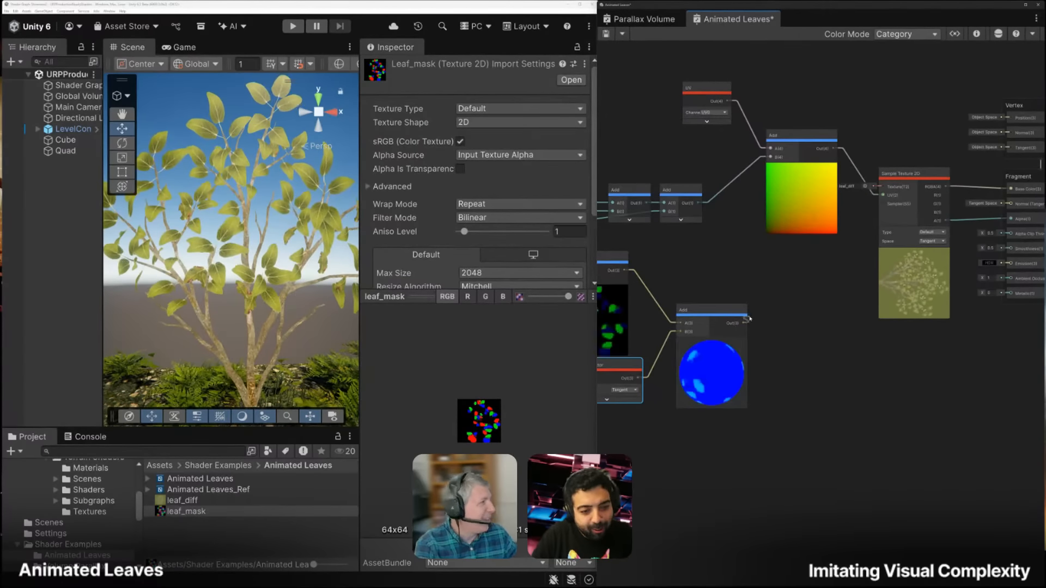
left_click_drag(749, 319, 963, 204)
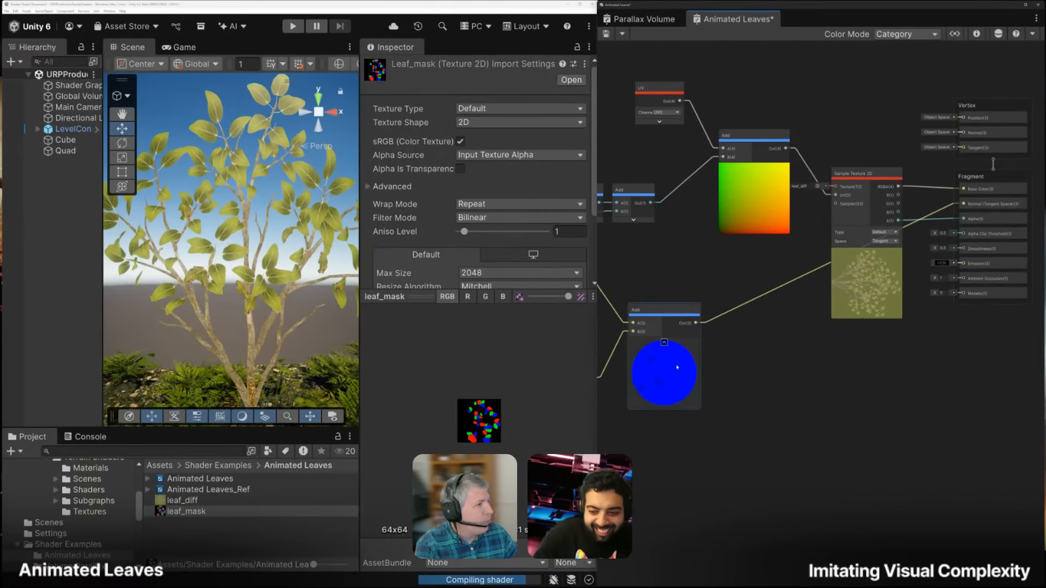
scroll(668, 374, "up", 3)
middle_click_drag(668, 374, 928, 354)
key("ctrl+s")
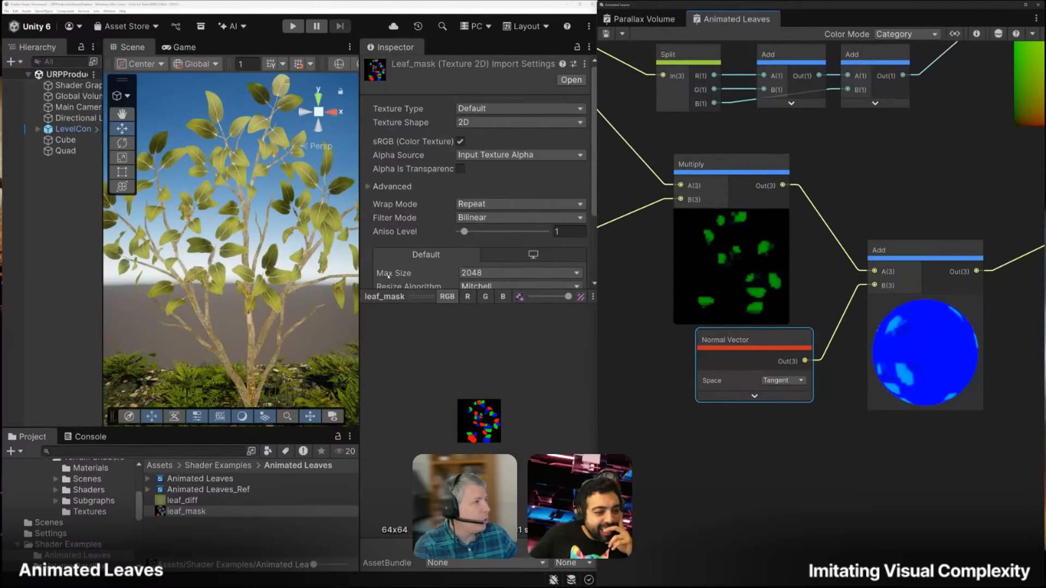
Set the normal-strength Multiply's B input to 0.1 for X, Y and Z and save the graph
scroll(642, 314, "down", 2)
middle_click_drag(642, 313, 845, 317)
scroll(648, 288, "up", 3)
left_click(667, 293)
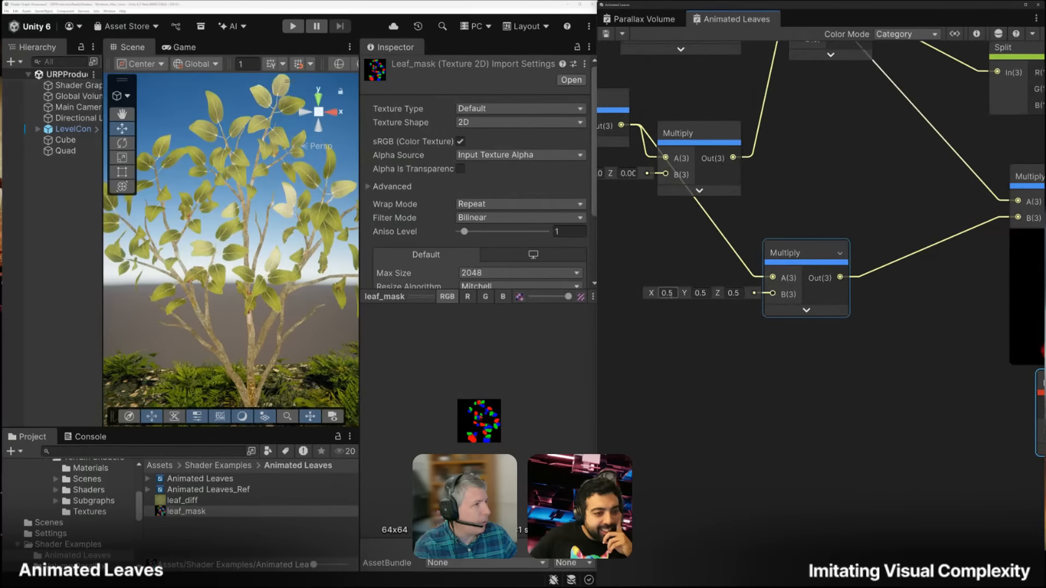
type("0.1")
left_click(703, 293)
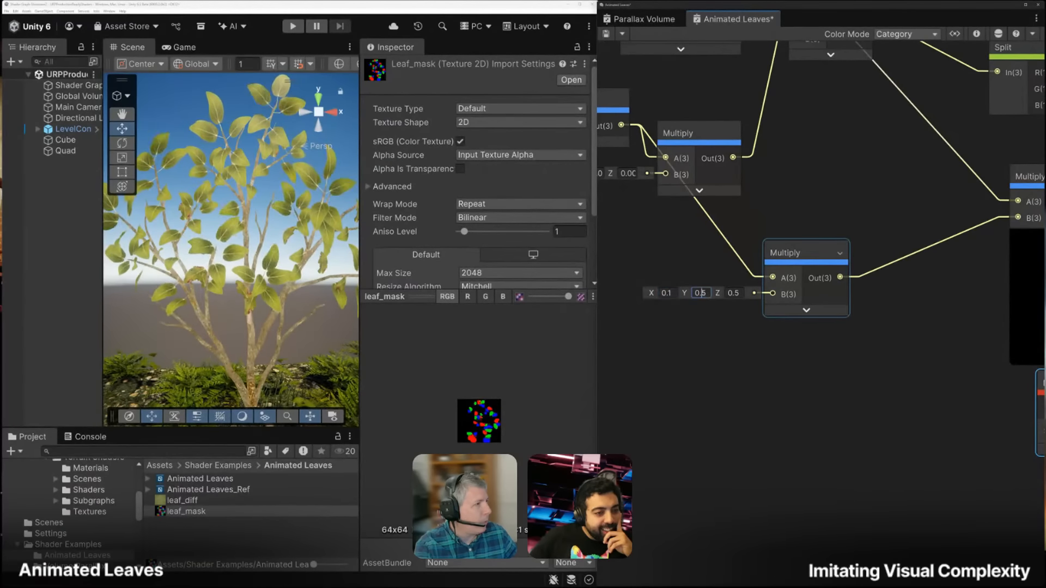
type("0.1")
left_click(735, 293)
type("0.1")
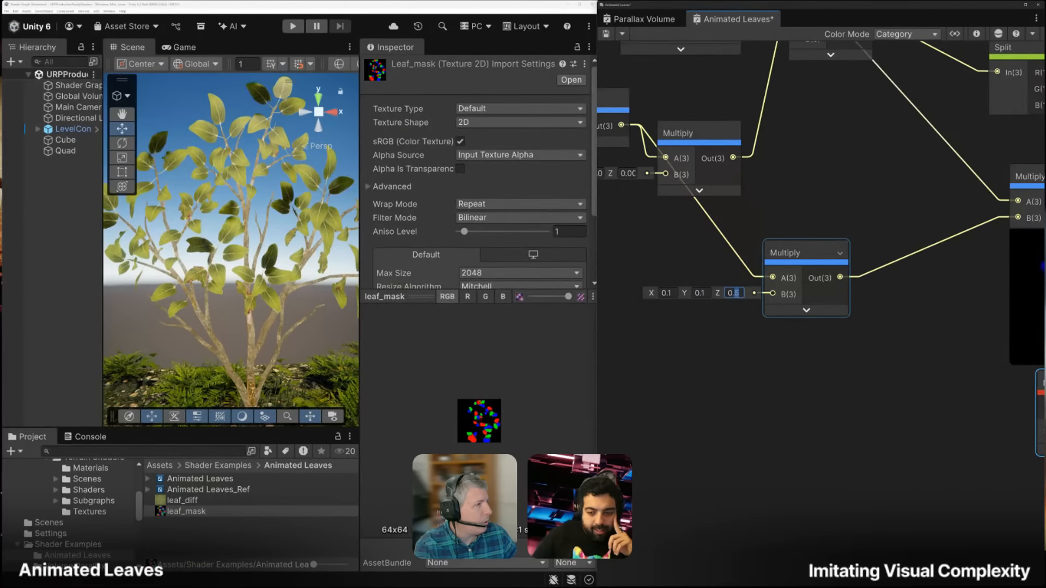
key("Return")
key("ctrl+s")
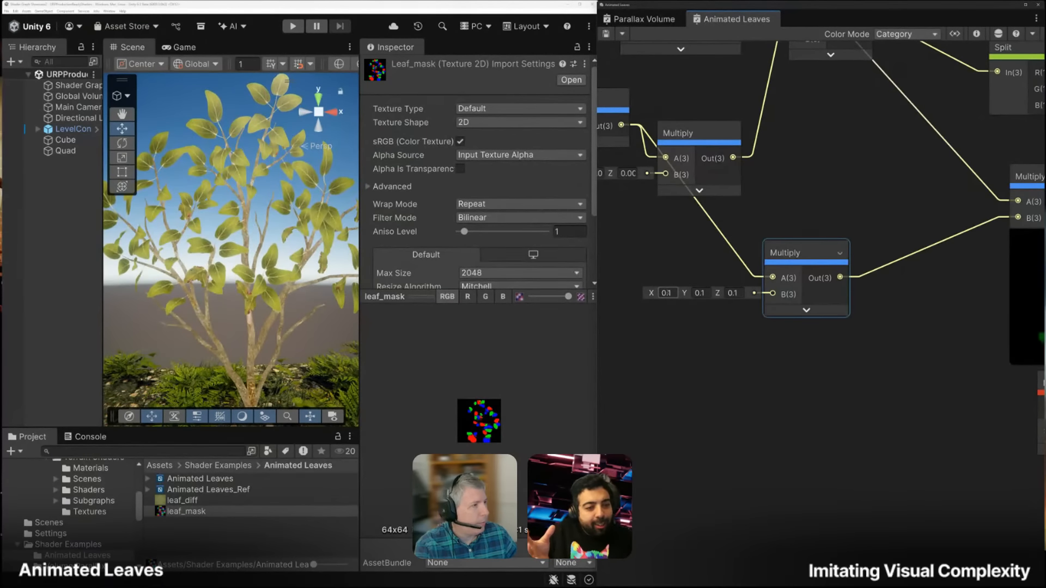
Set the normal-strength Multiply's B input to 0.4 for X, Y and Z and save the graph
left_click_drag(668, 293, 739, 293)
type("444")
left_click(606, 34)
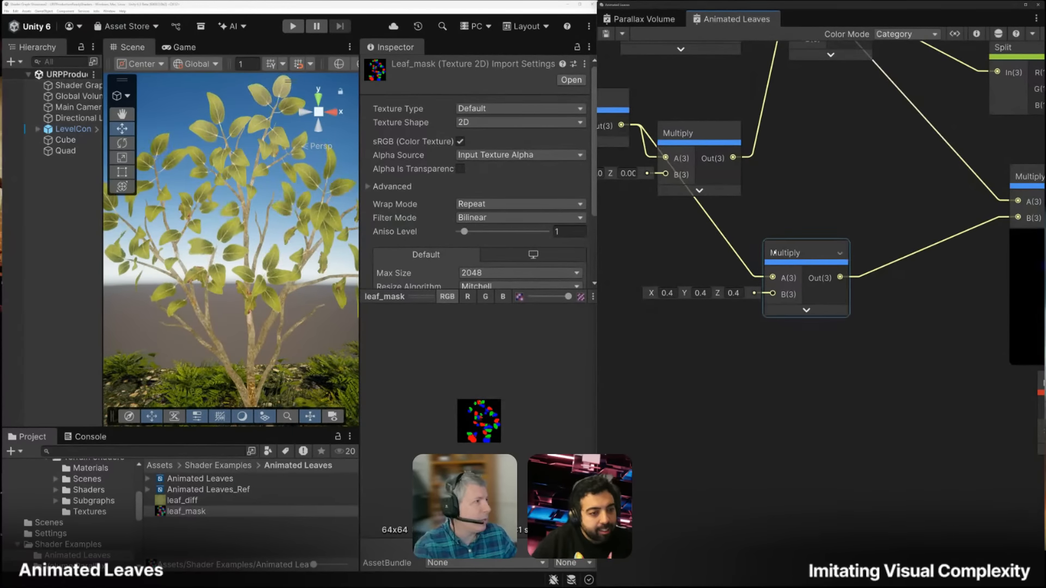
scroll(773, 253, "down", 5)
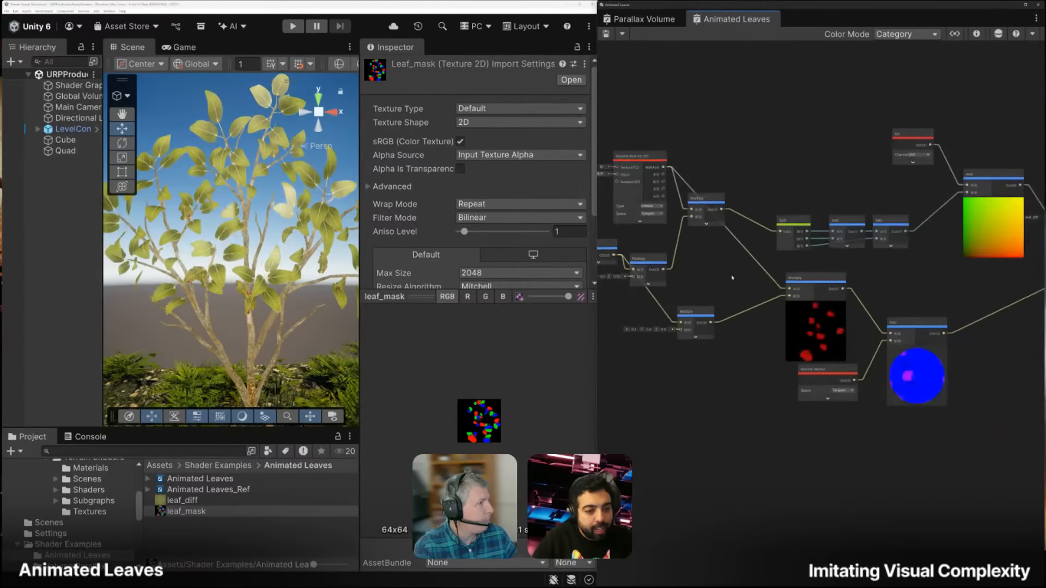
scroll(732, 278, "down", 2)
scroll(763, 300, "down", 3)
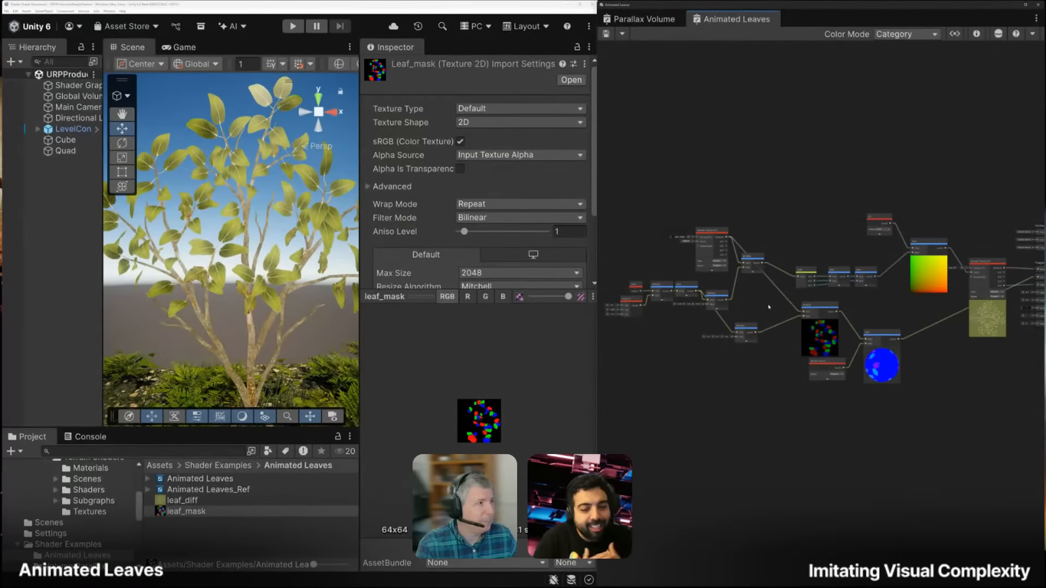
scroll(724, 342, "up", 2)
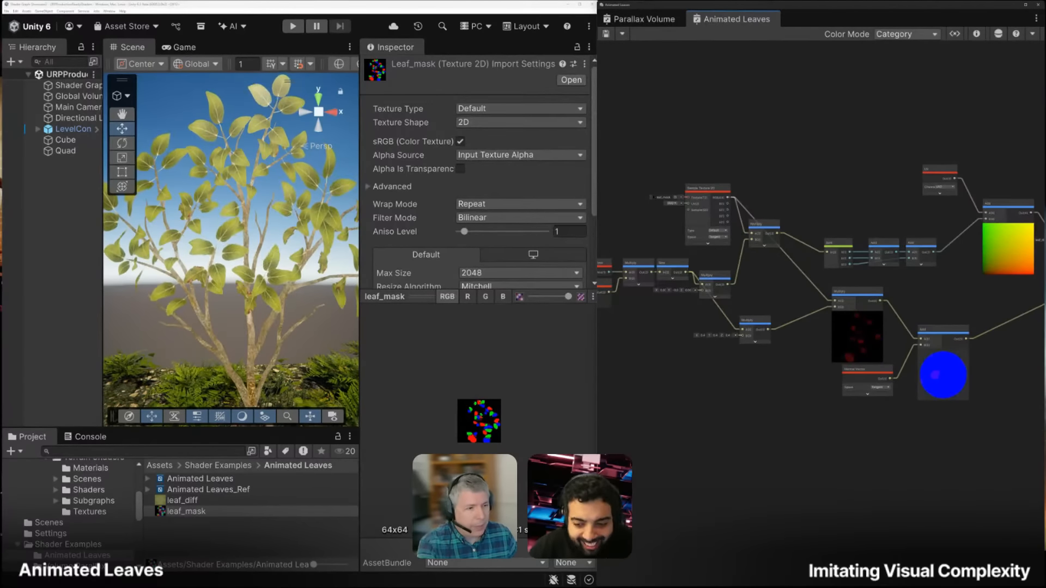
Switch to the References folder and watch the before and after leaf shader videos in VLC, closing each one
mouse_move(380, 586)
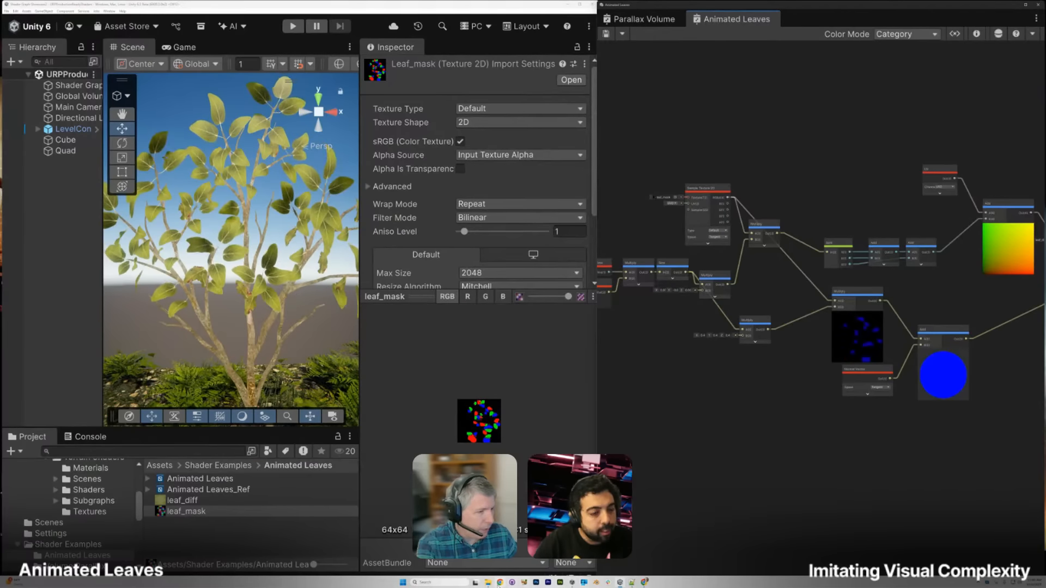
left_click(489, 582)
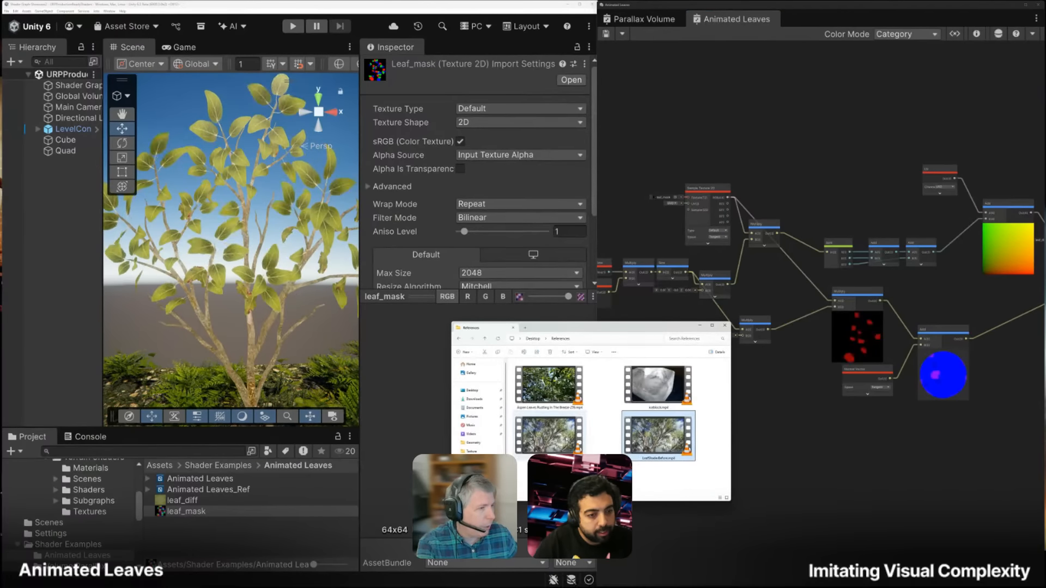
double_click(658, 435)
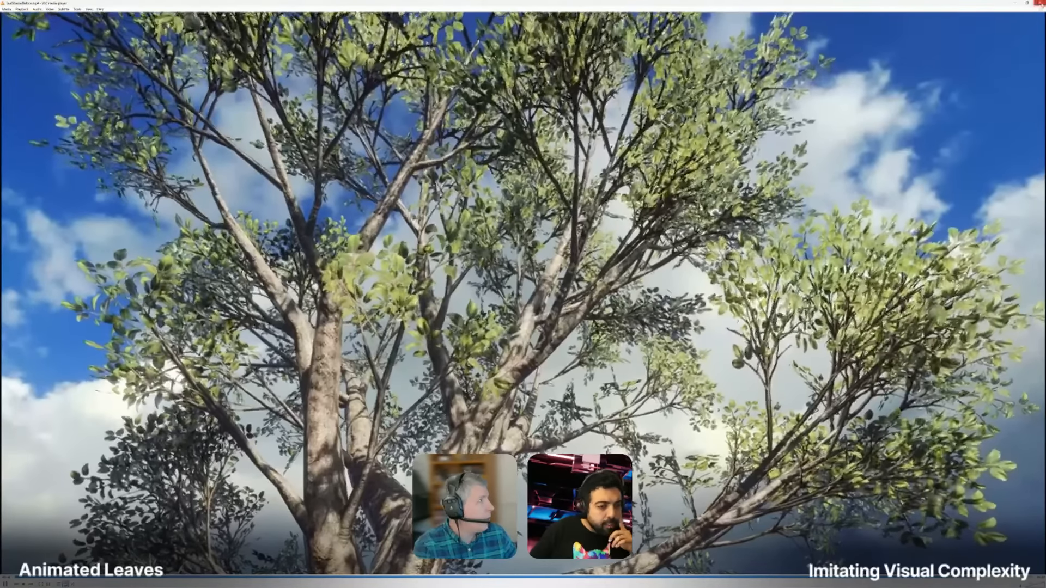
left_click(1040, 4)
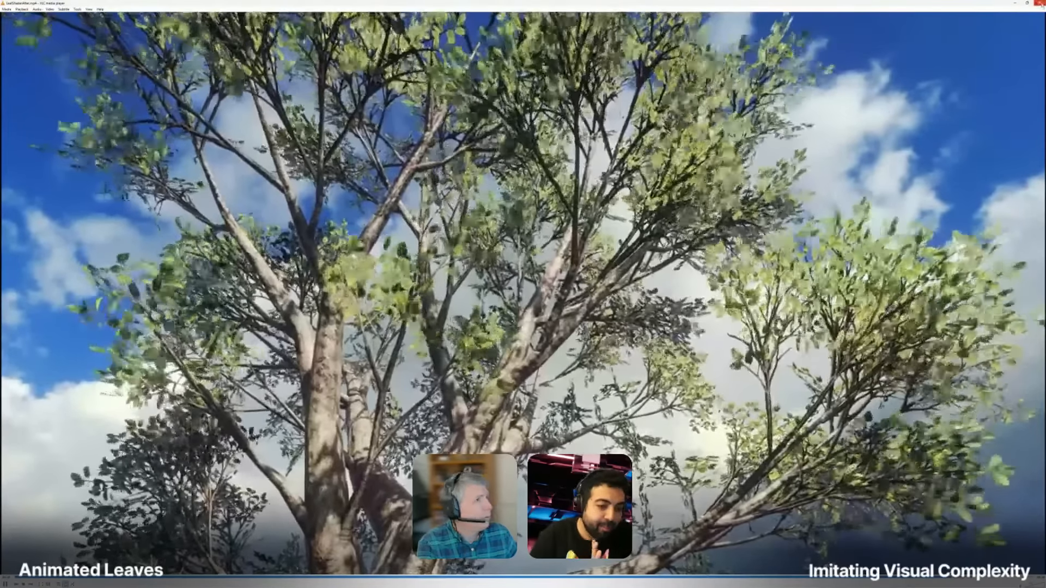
left_click(1040, 2)
Select the leaf quad, maximize the Scene view and examine the plant from several angles
left_click(444, 155)
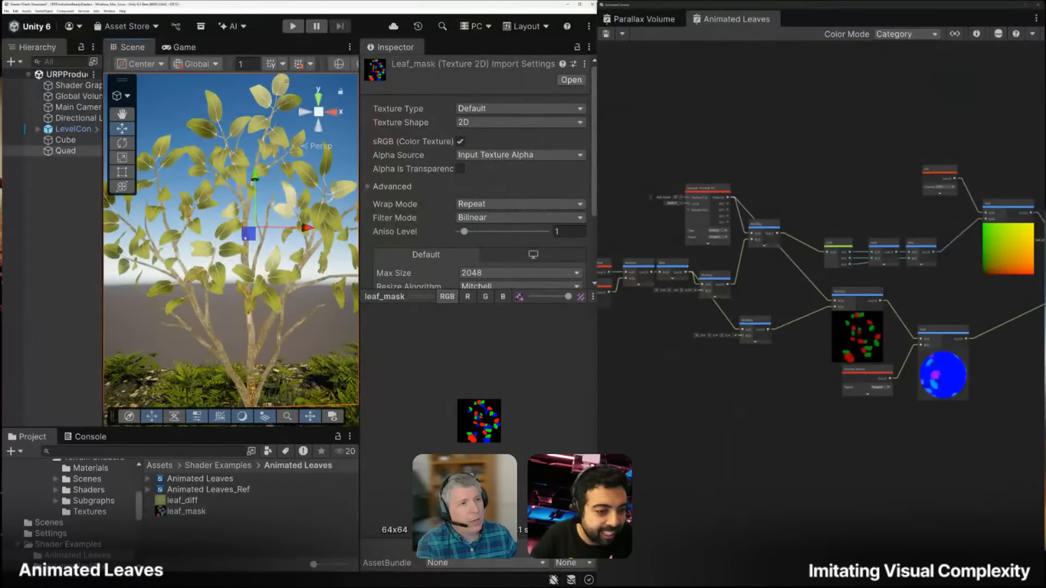
double_click(129, 53)
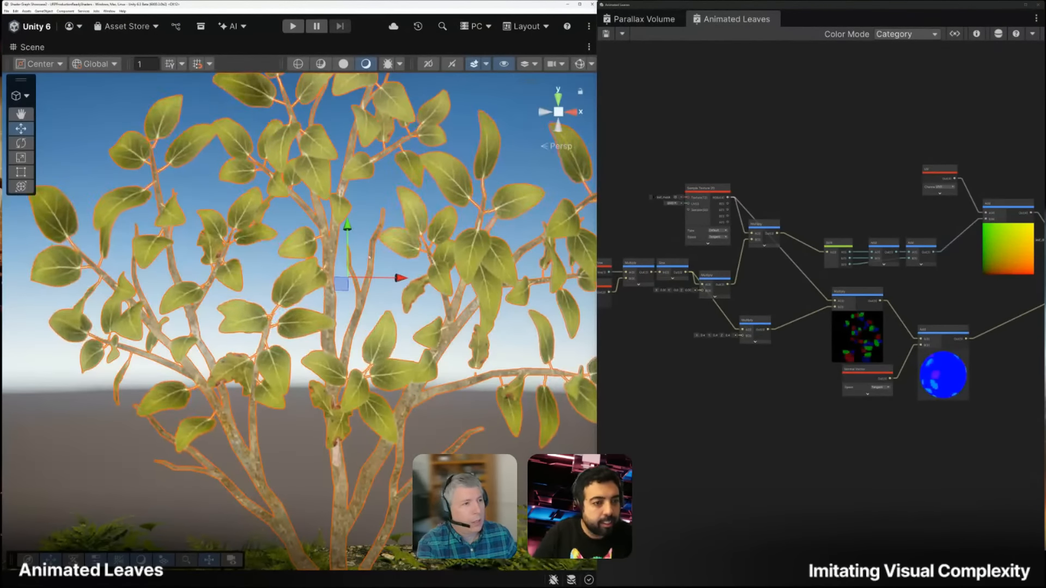
left_click_drag(326, 309, 471, 305, "alt")
scroll(272, 297, "down", 5)
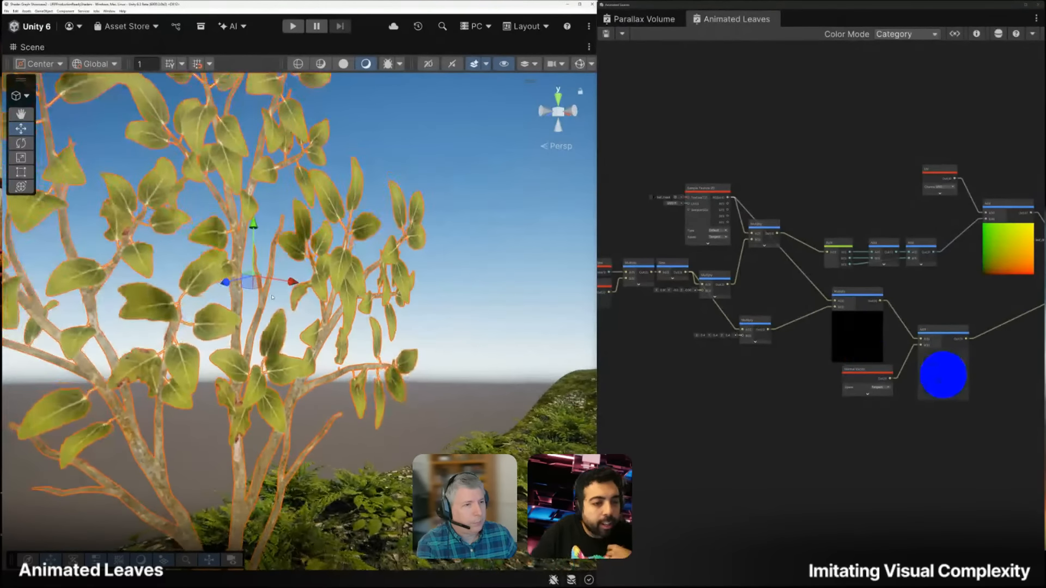
left_click_drag(218, 288, 92, 321, "alt")
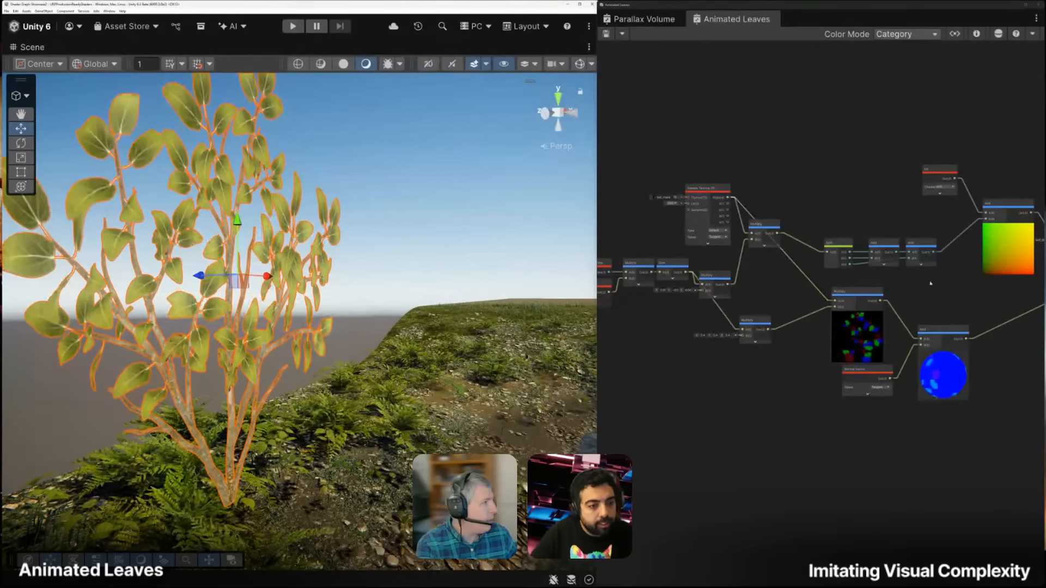
Inspect the Fragment stack's alpha inputs and select the Alpha Clip Threshold block
middle_click_drag(954, 288, 673, 286)
scroll(914, 286, "up", 1)
scroll(914, 287, "up", 5)
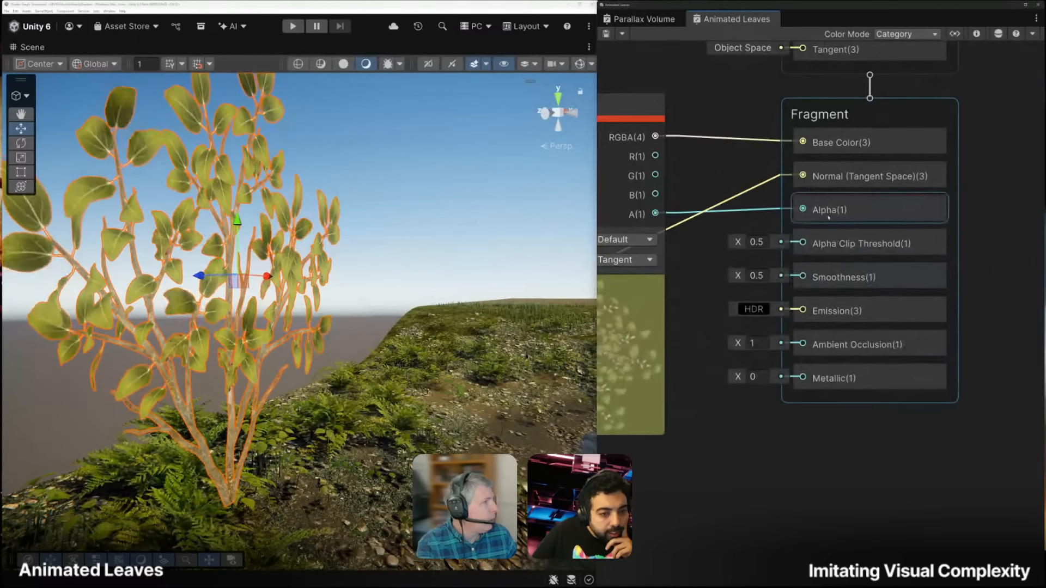
left_click(861, 244)
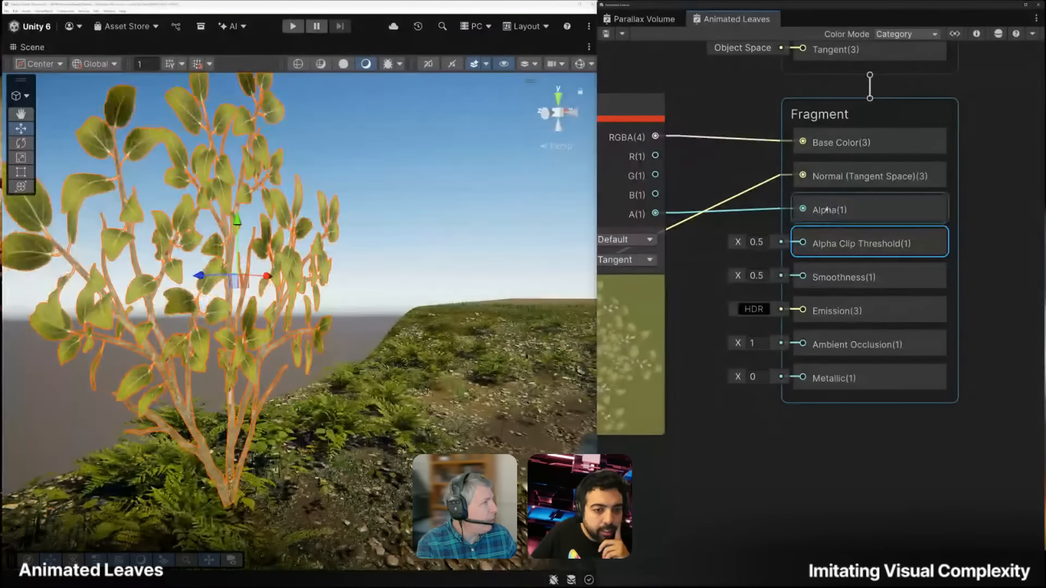
Examine the leaf quad in the Scene from edge-on, angled, frontal and more distant viewpoints to judge its flatness and leaf animation
left_click_drag(316, 273, 479, 270, "alt")
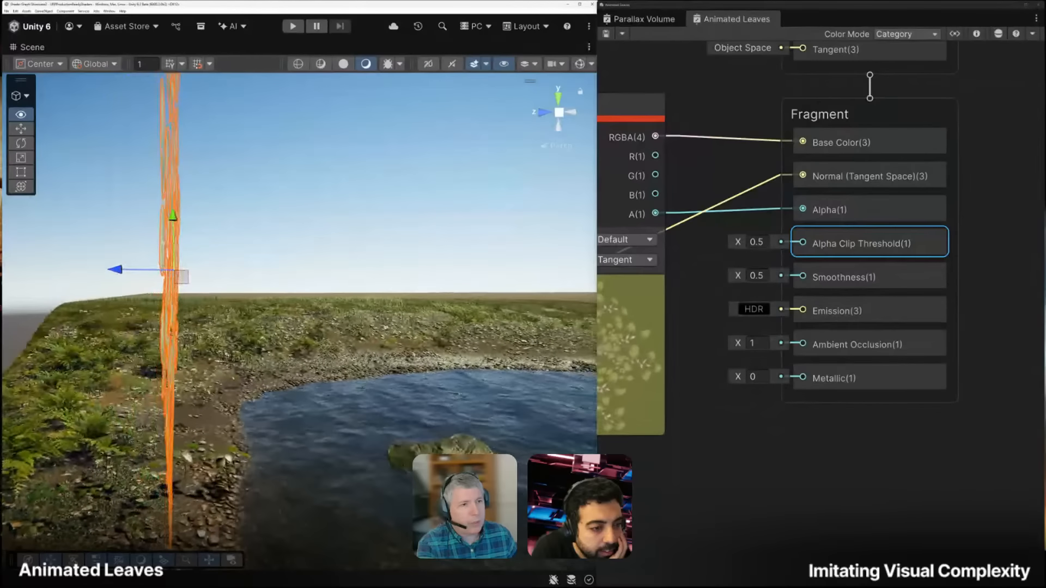
left_click_drag(386, 327, 278, 321, "alt")
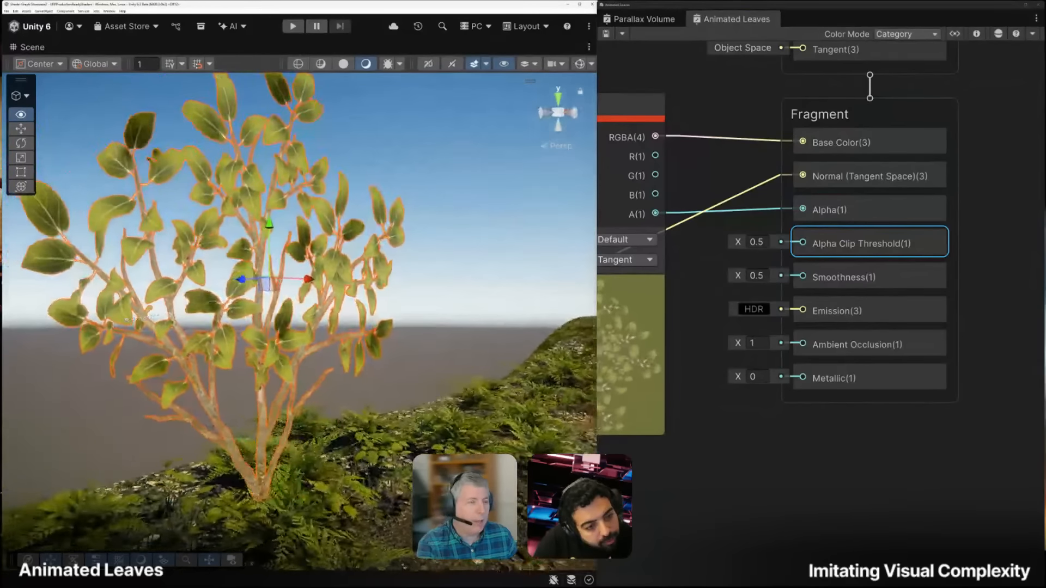
left_click_drag(148, 312, 195, 329, "alt")
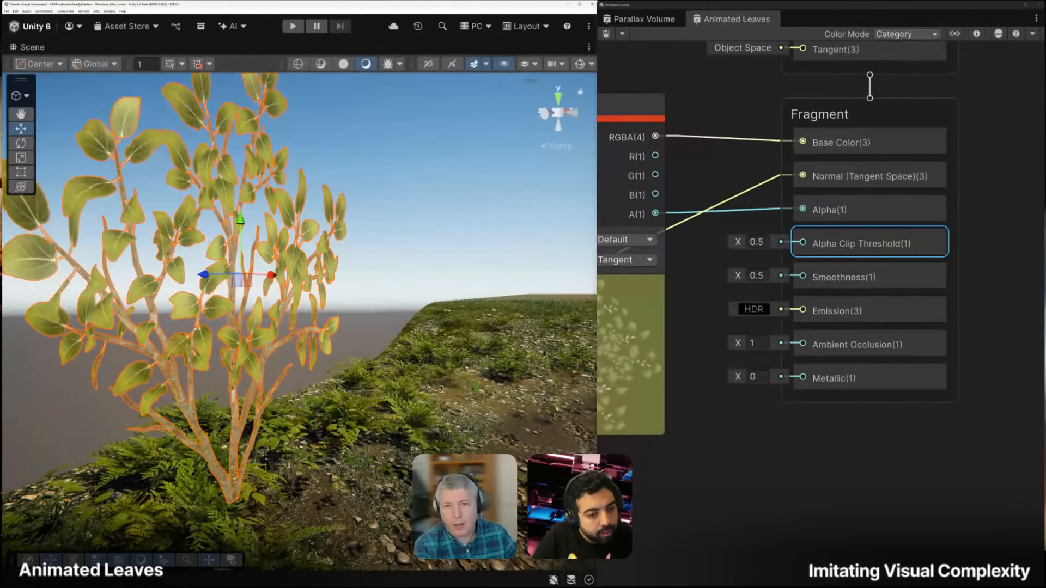
left_click_drag(201, 325, 158, 322, "alt")
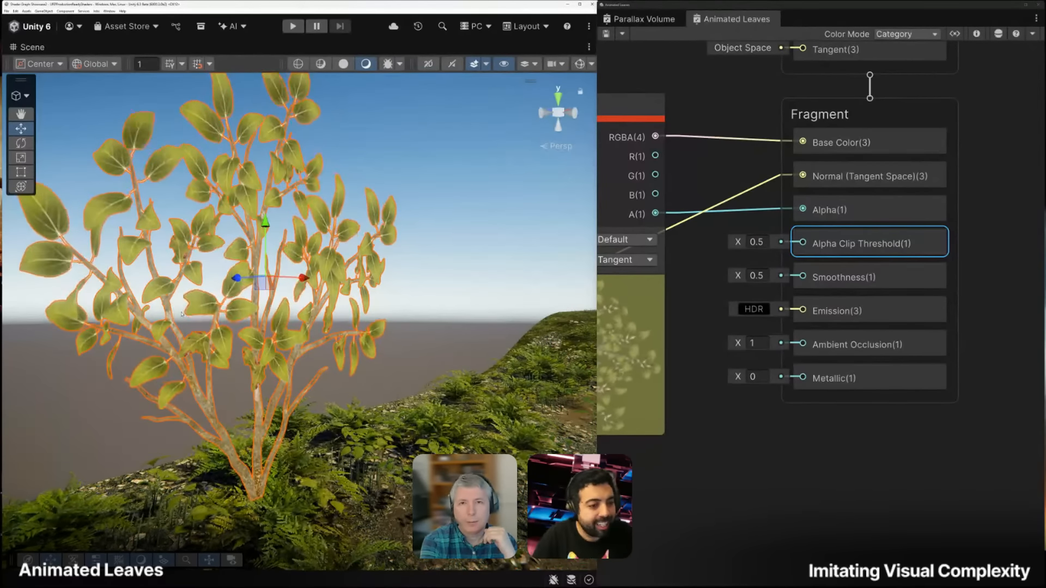
key("s")
right_click_drag(488, 327, 473, 336)
left_click_drag(473, 337, 446, 340, "alt")
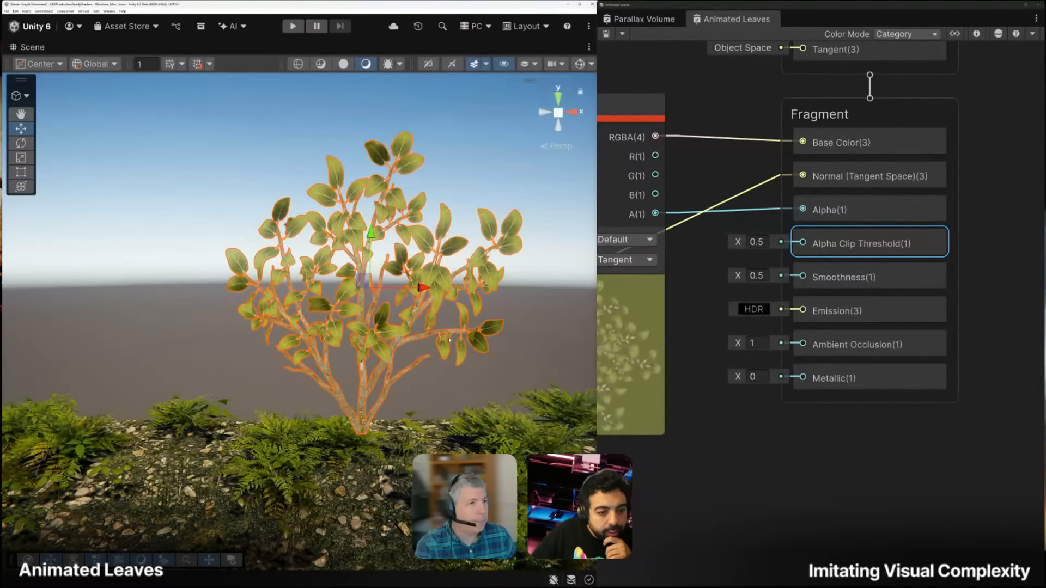
middle_click_drag(438, 321, 372, 312)
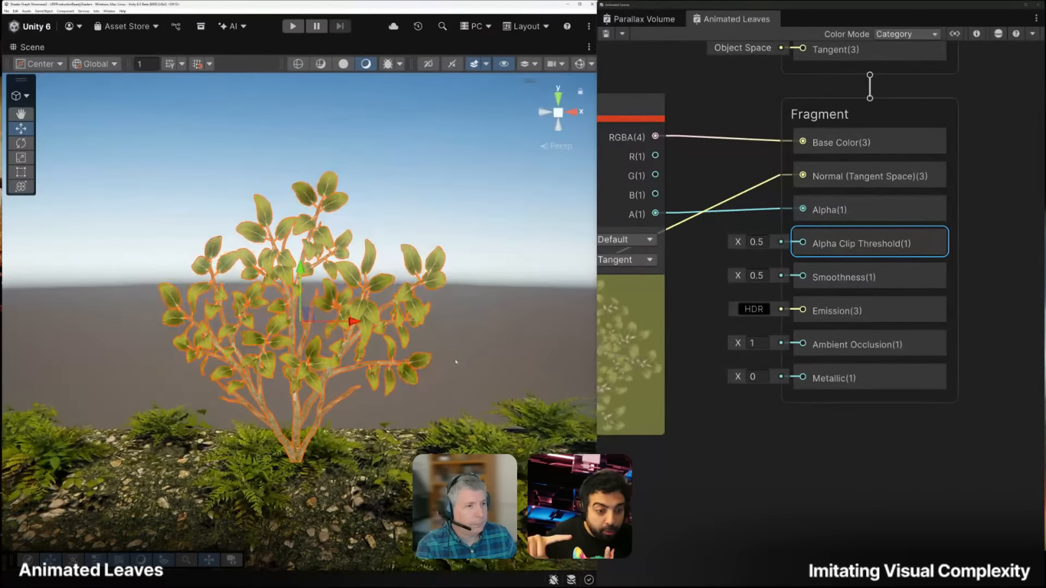
right_click_drag(455, 362, 456, 337)
mouse_move(457, 337)
left_mouse_down("alt")
mouse_move(384, 338)
mouse_move(363, 325)
mouse_move(457, 322)
left_mouse_up("alt")
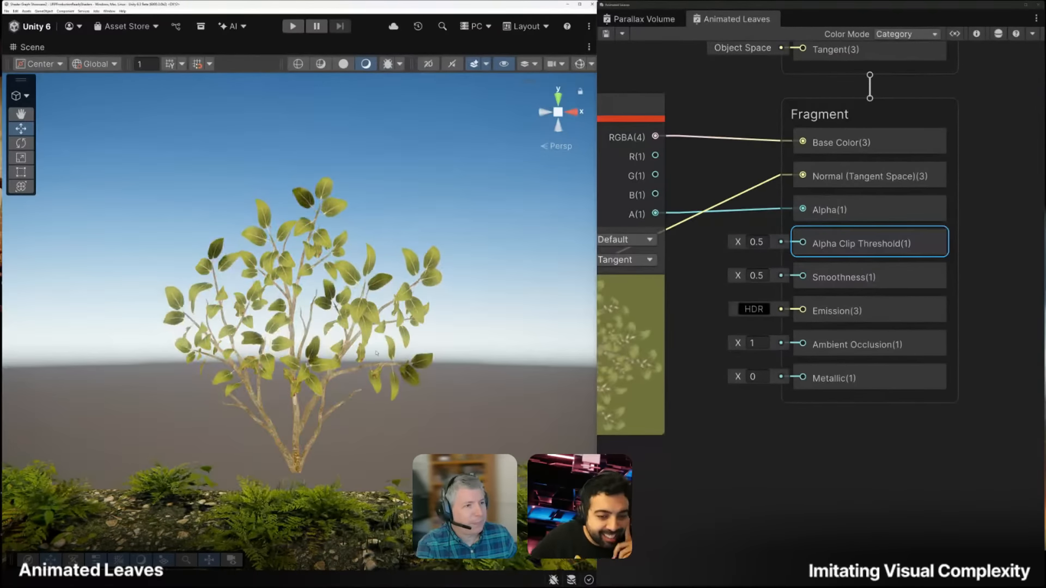
scroll(376, 353, "up", 5)
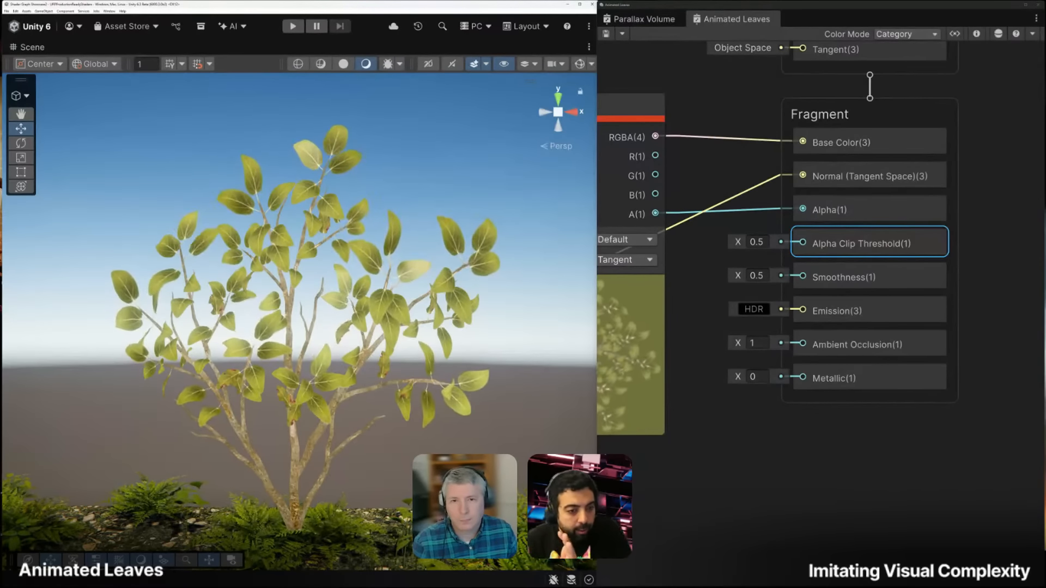
Create a Face Normal node in the empty area below the diffuse Sample Texture 2D node
left_click(716, 435)
middle_click_drag(691, 398, 871, 353)
scroll(727, 368, "up", 1)
scroll(723, 366, "down", 4)
scroll(722, 366, "down", 5)
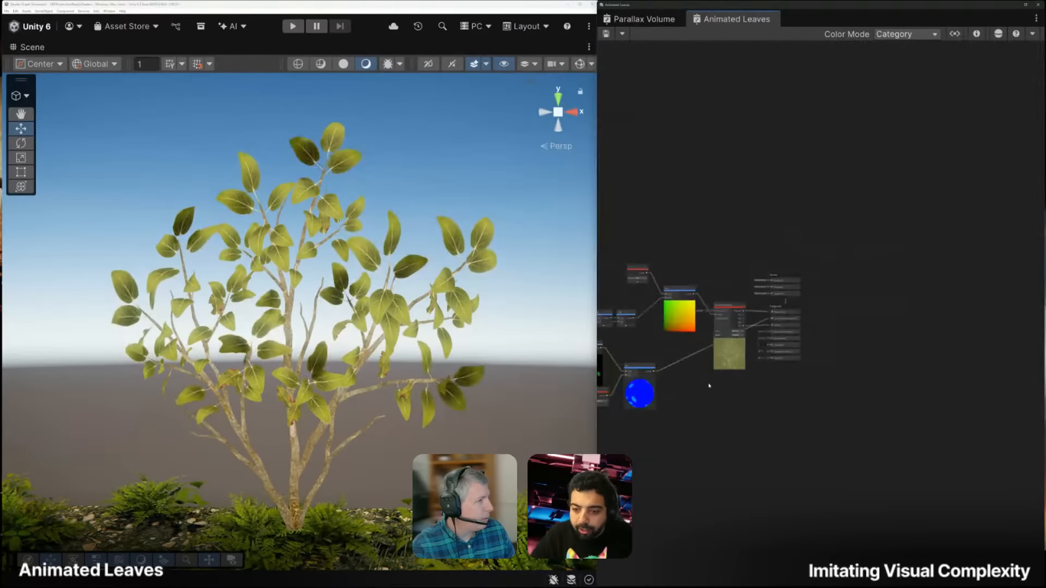
middle_click_drag(723, 366, 793, 296)
scroll(758, 333, "up", 2)
key("space")
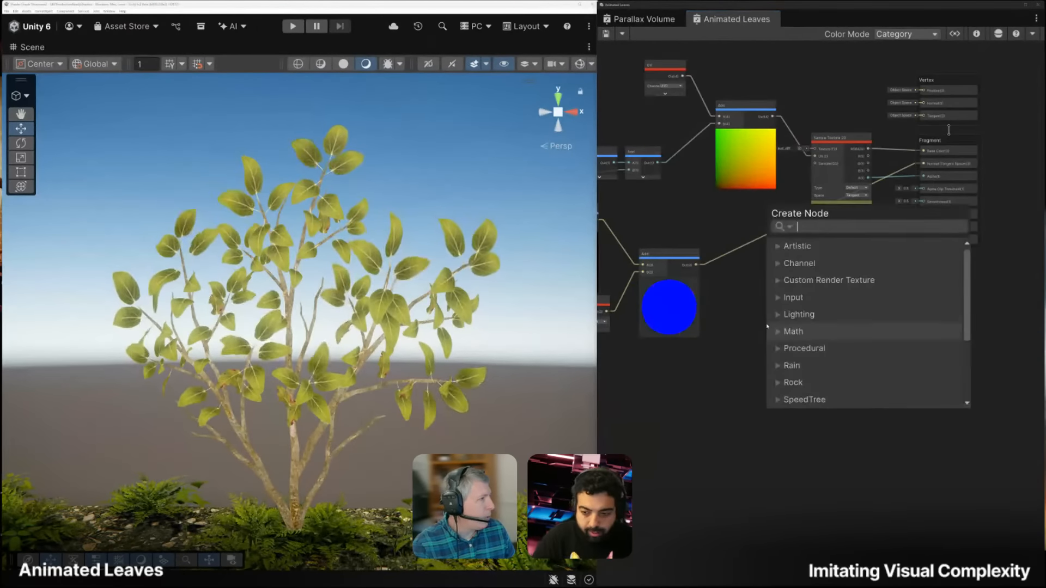
type("face")
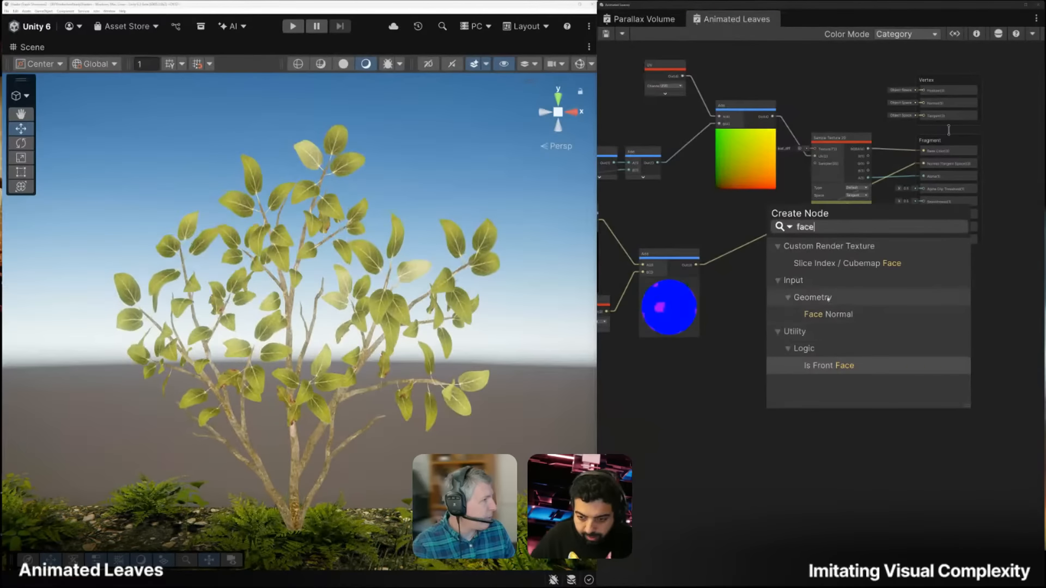
left_click(812, 315)
scroll(795, 347, "up", 4)
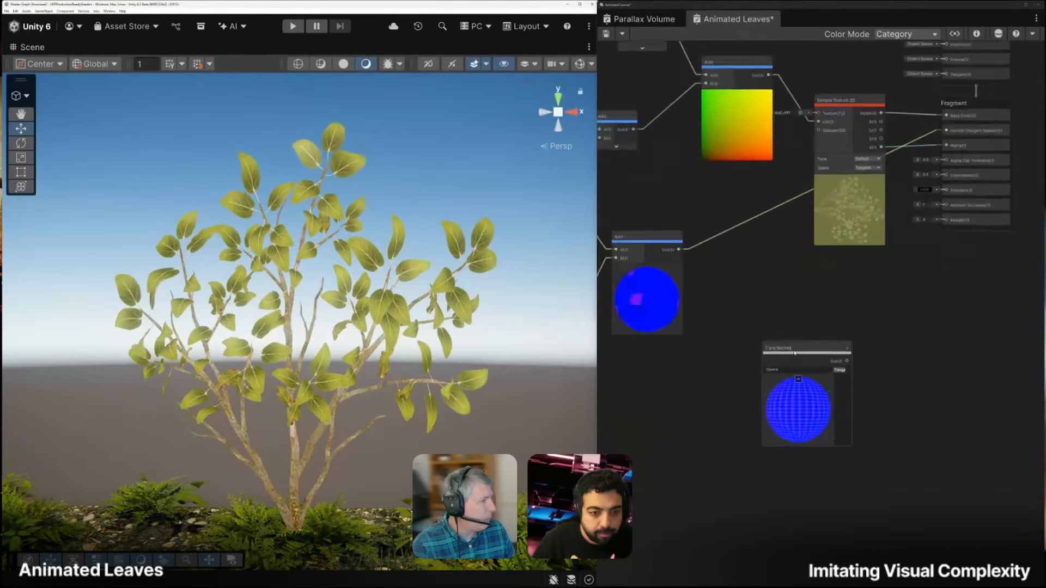
left_click_drag(795, 346, 737, 270)
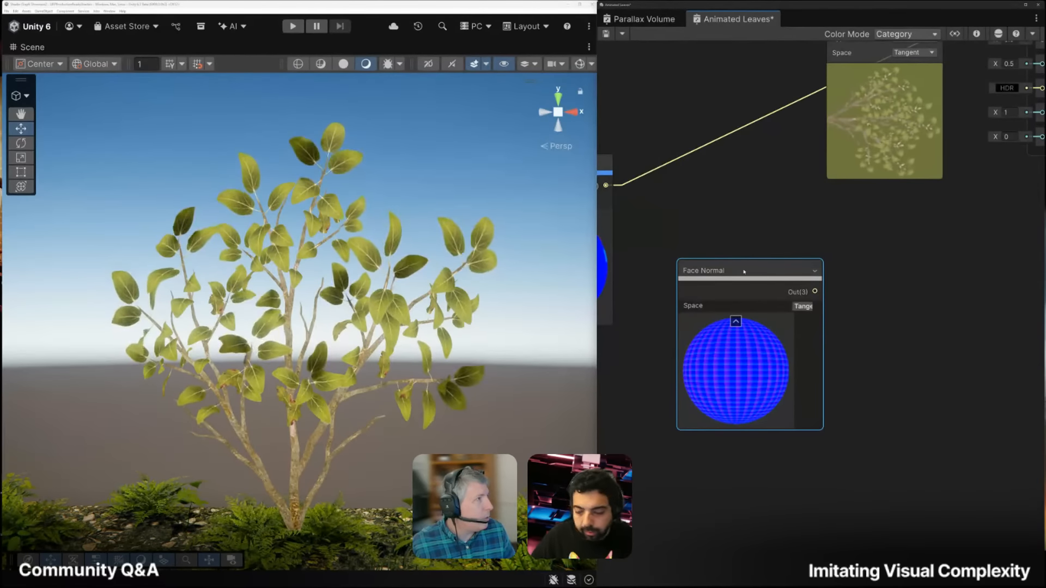
Open the Face Normal subgraph and examine its chain from Position through DDX, DDY, Cross Product and the Transforms to Normalize
double_click(737, 270)
scroll(642, 332, "up", 6)
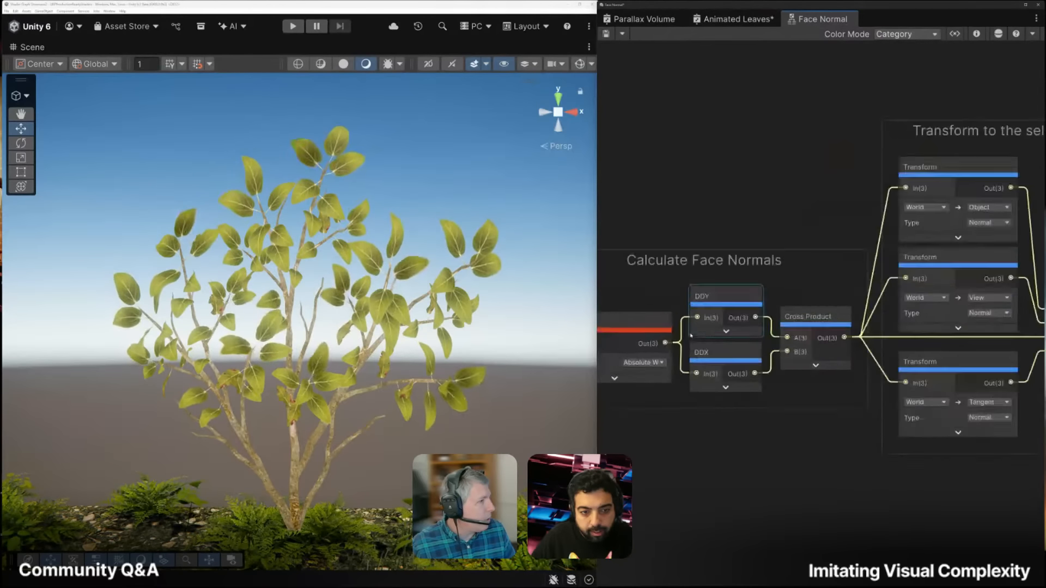
left_click(723, 303)
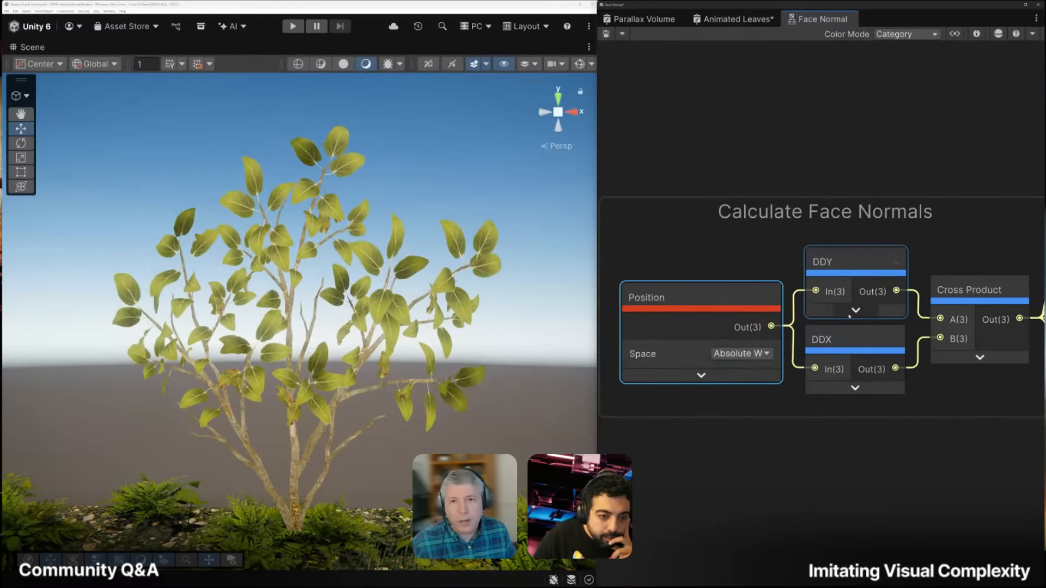
middle_click_drag(988, 308, 719, 313)
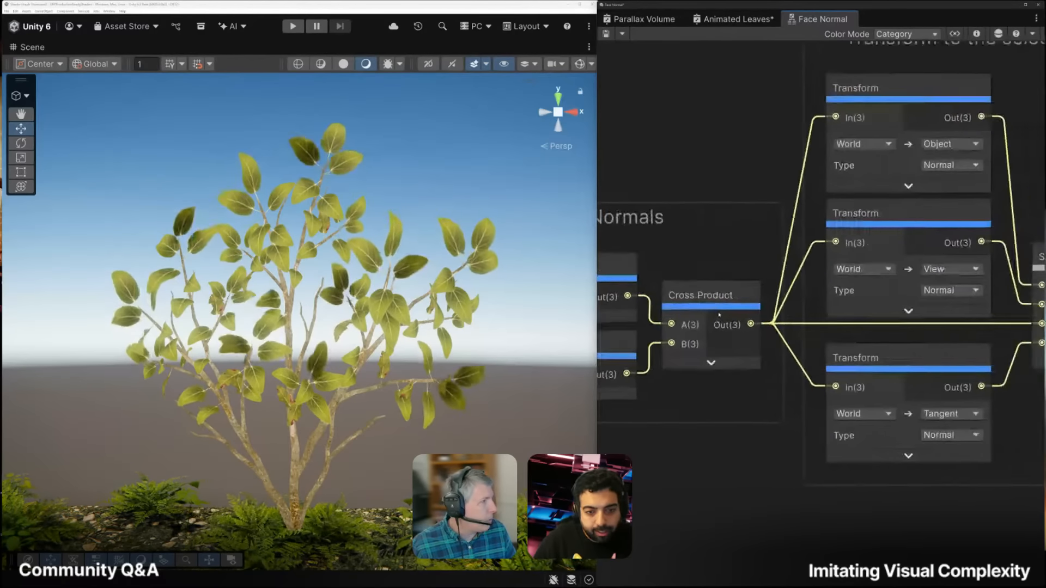
scroll(757, 312, "down", 4)
middle_click_drag(920, 331, 746, 331)
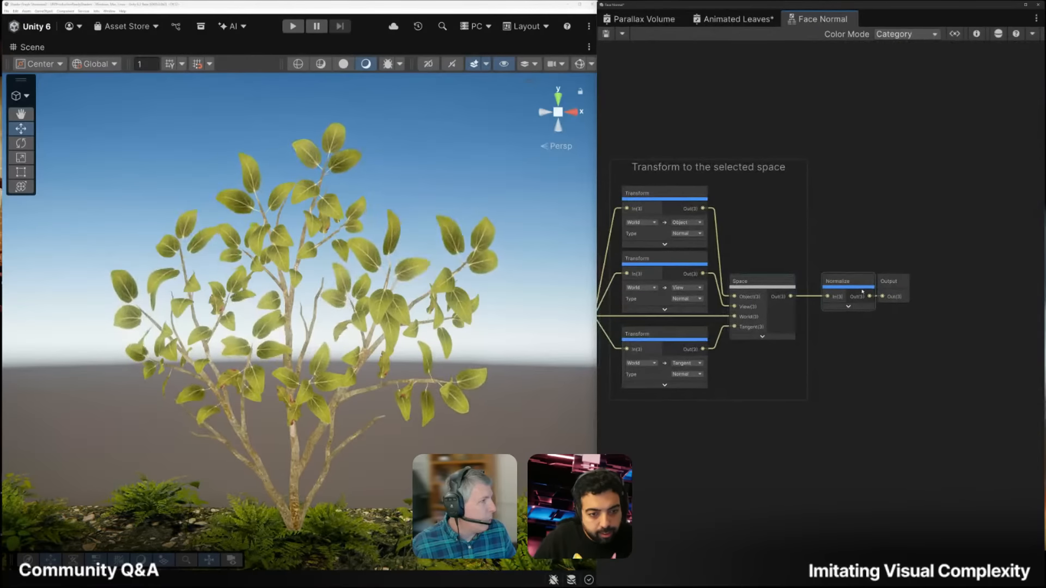
scroll(859, 288, "up", 4)
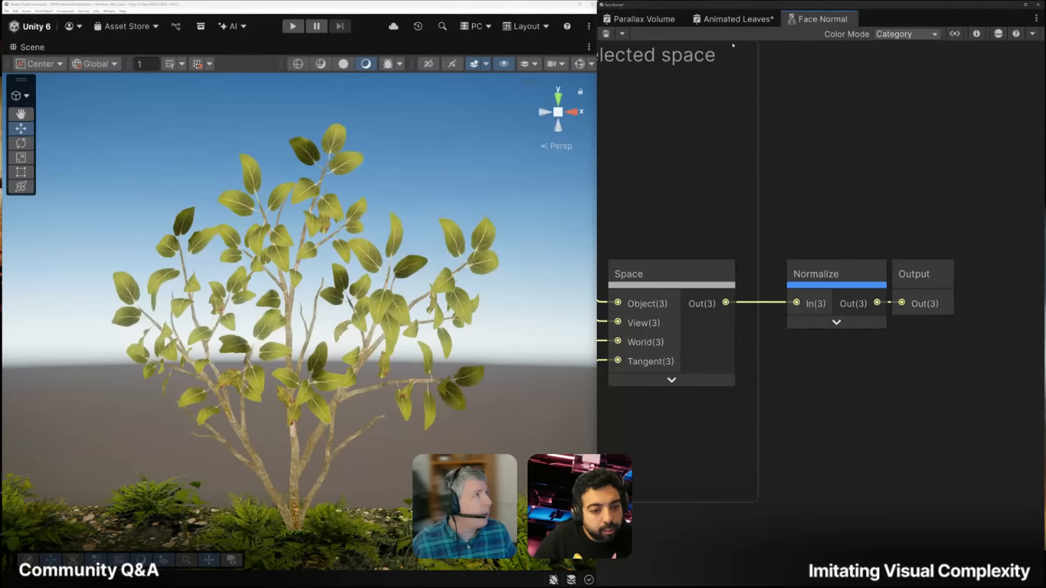
Return to the Animated Leaves graph, create a Fresnel Effect node below the Face Normal node and inspect its preview
left_click(734, 19)
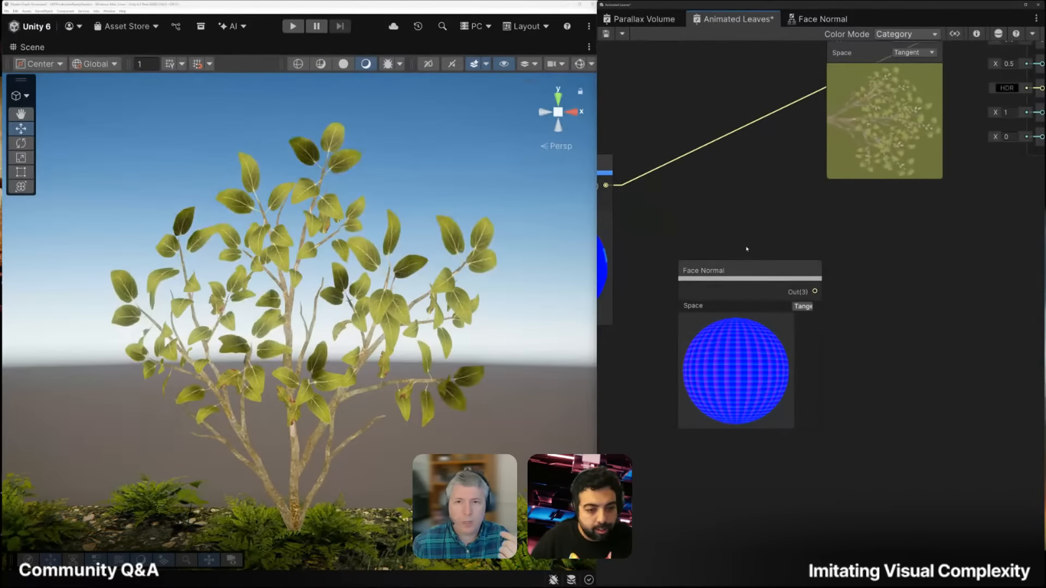
middle_click_drag(725, 363, 804, 186)
key("space")
type("fre")
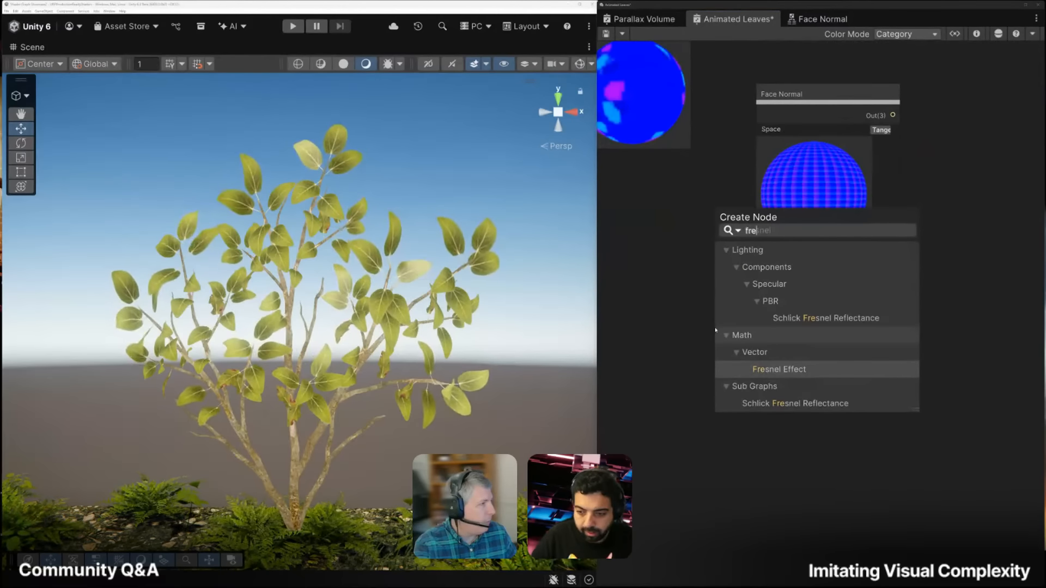
left_click(780, 369)
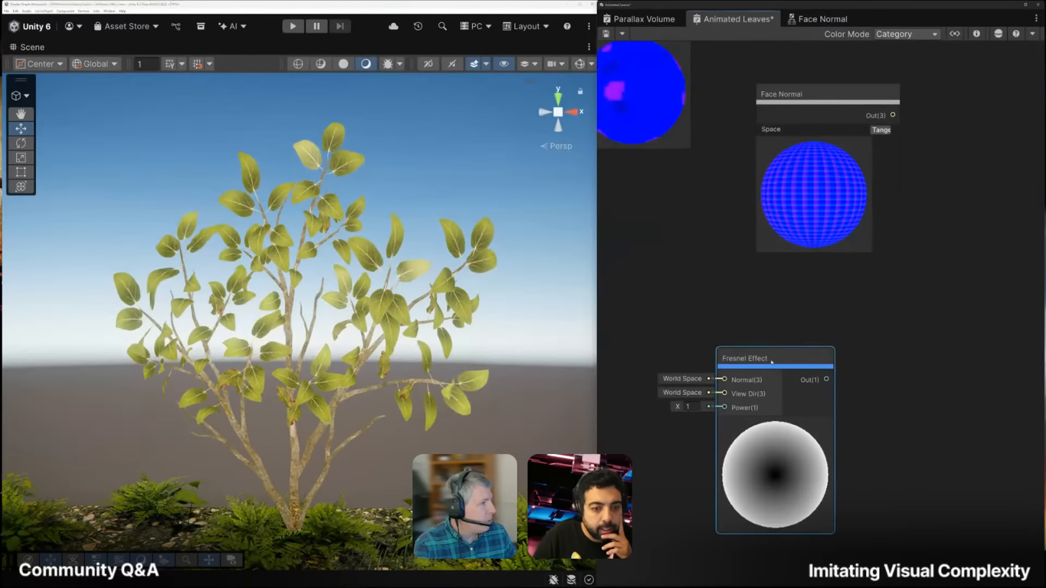
left_click_drag(768, 475, 750, 411)
scroll(749, 411, "up", 4)
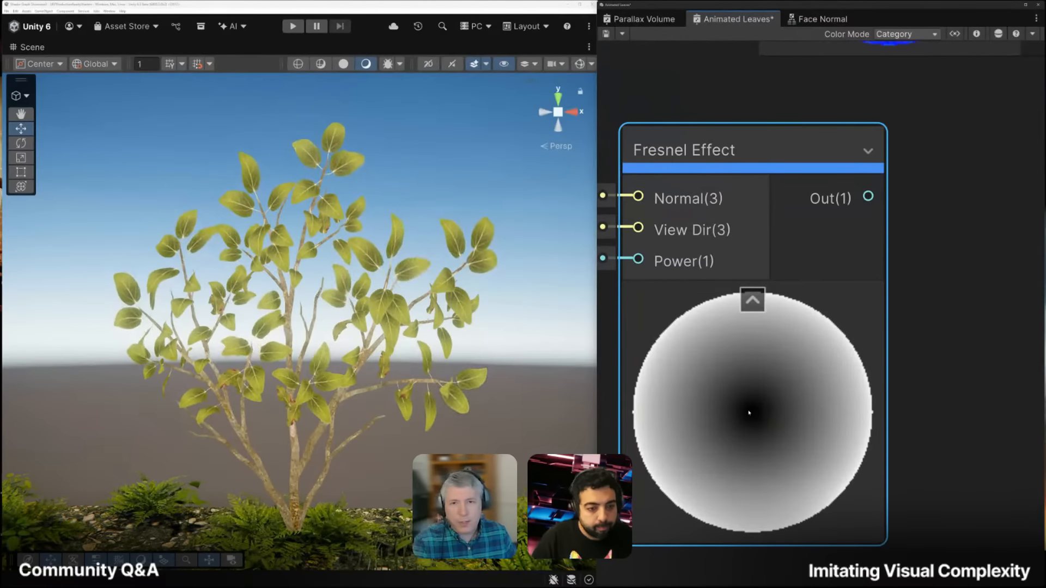
scroll(725, 368, "down", 3)
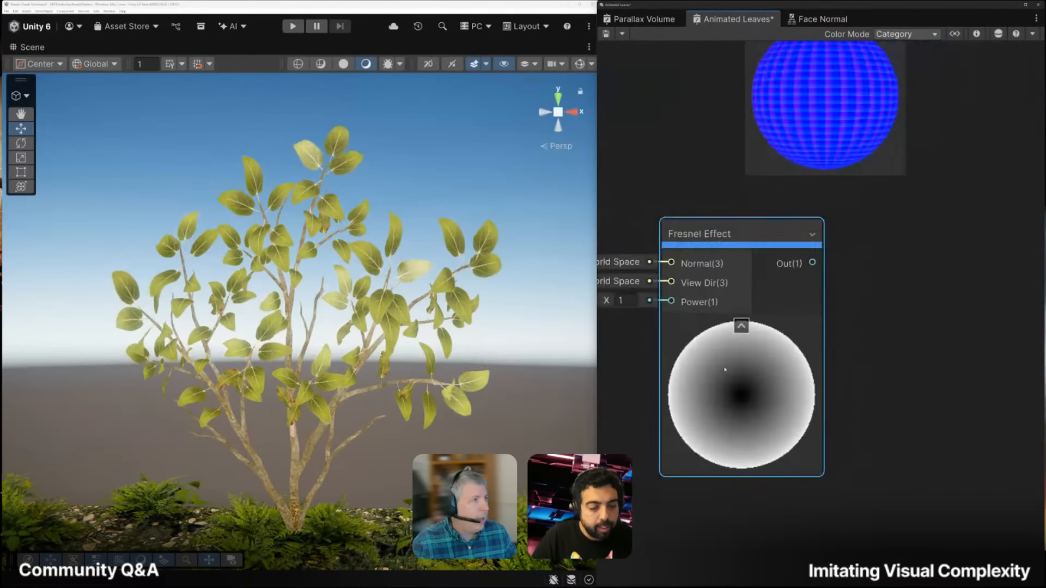
Delete the Face Normal and Fresnel Effect nodes from the Animated Leaves graph
middle_click_drag(626, 333, 737, 335)
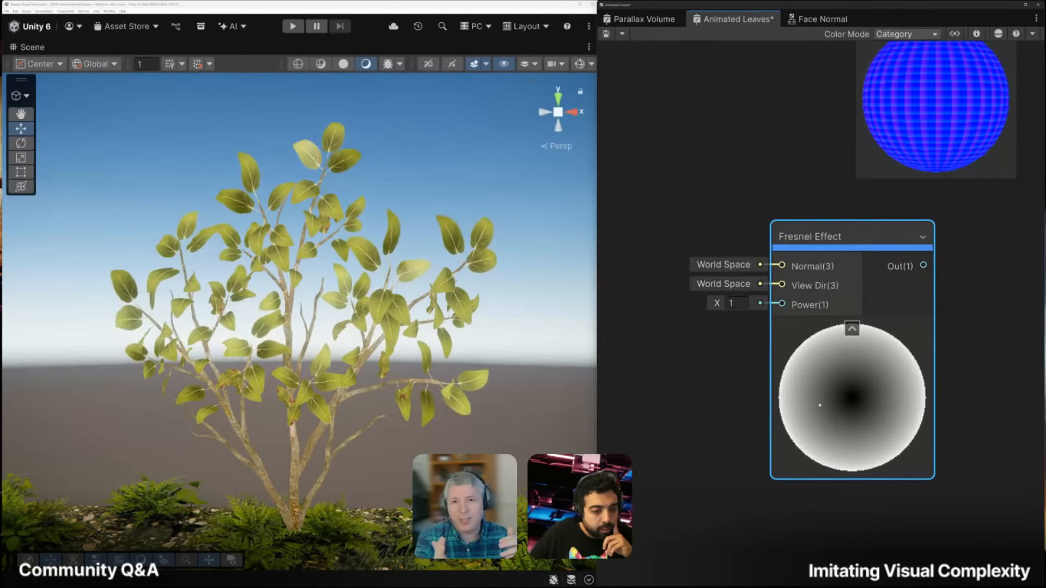
middle_click_drag(792, 210, 736, 341)
left_click(861, 104)
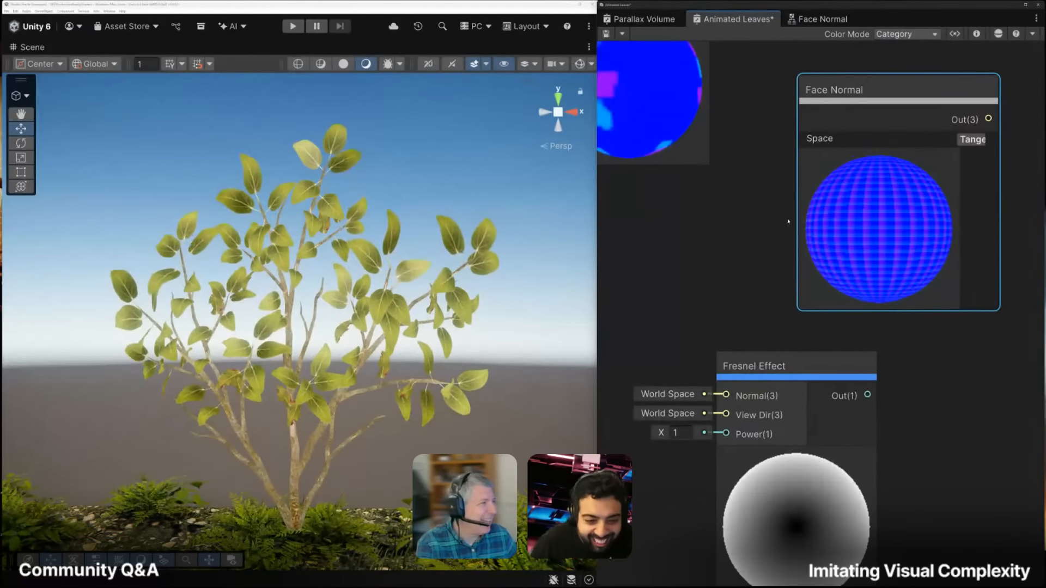
scroll(729, 232, "down", 5)
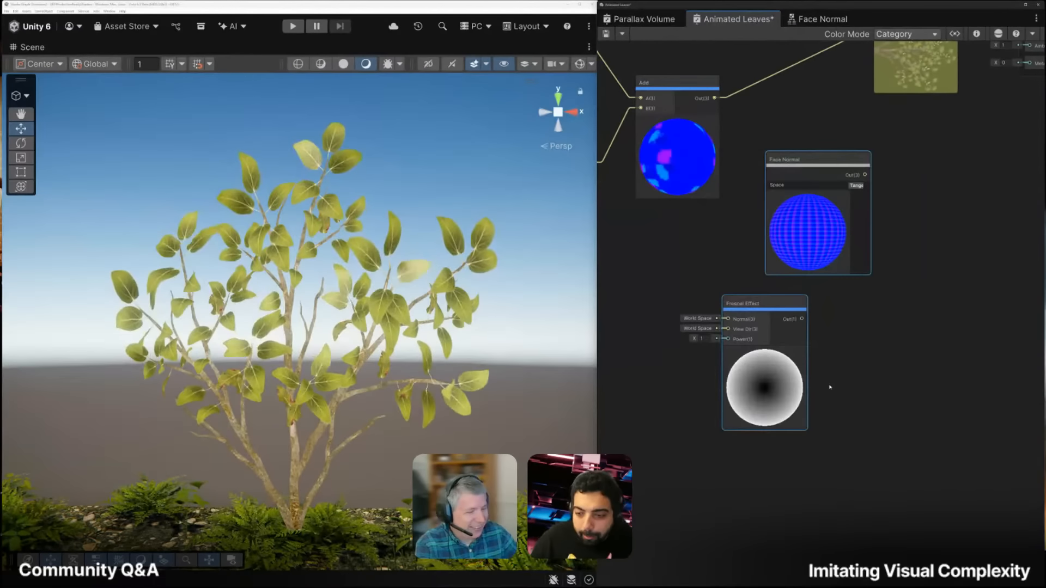
key("Delete")
middle_click_drag(763, 263, 877, 486)
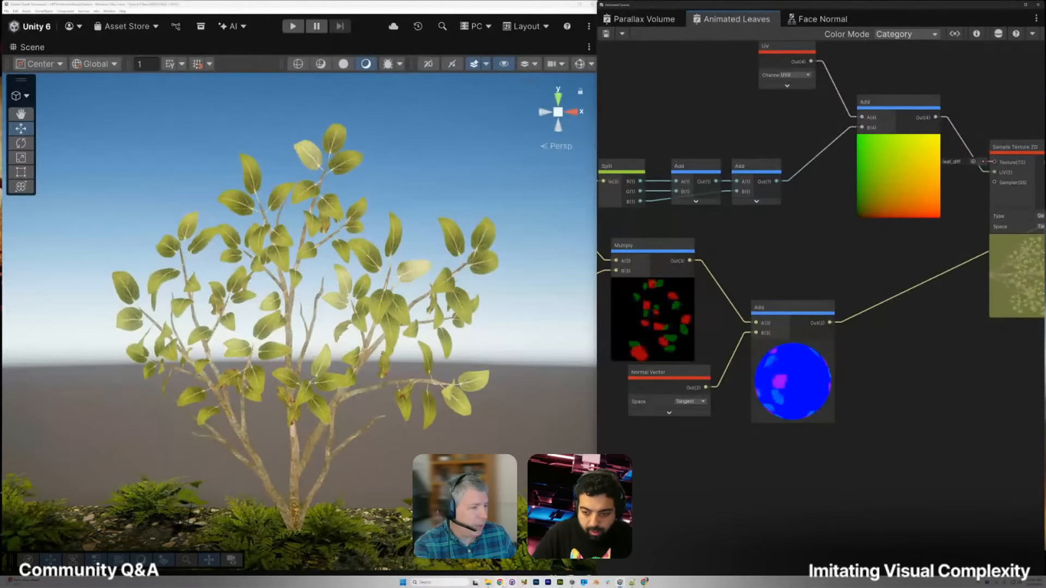
Switch to the References folder in File Explorer, play the tree leaves video below the aspen clip, and return to the Unity Scene
left_click(487, 582)
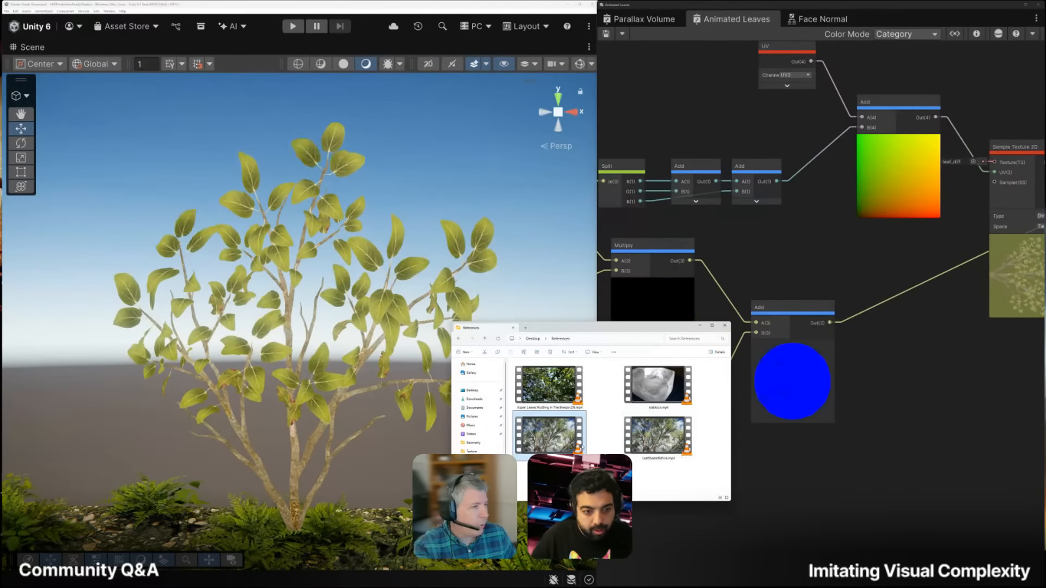
double_click(560, 440)
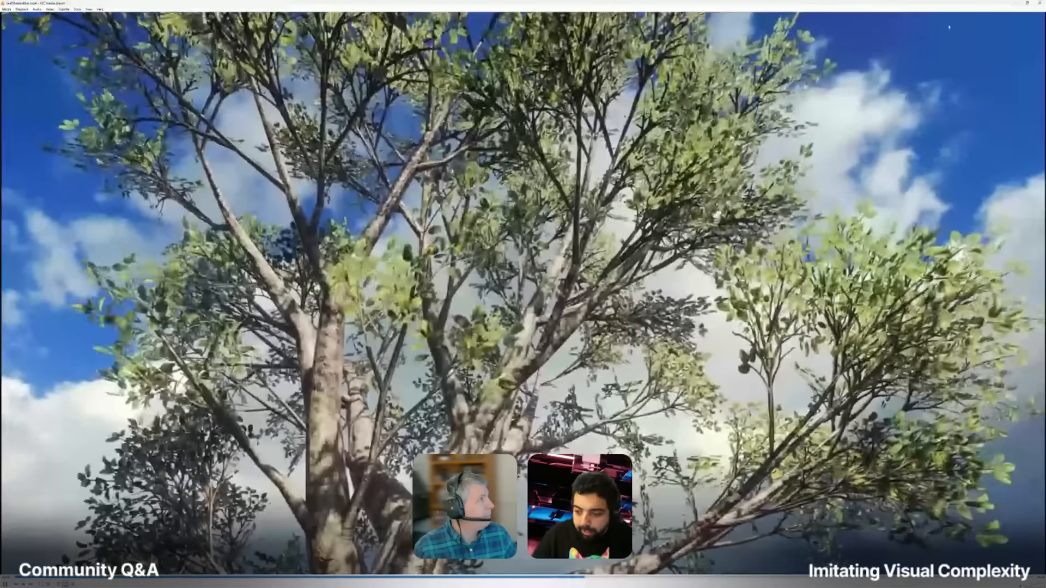
left_click(1038, 3)
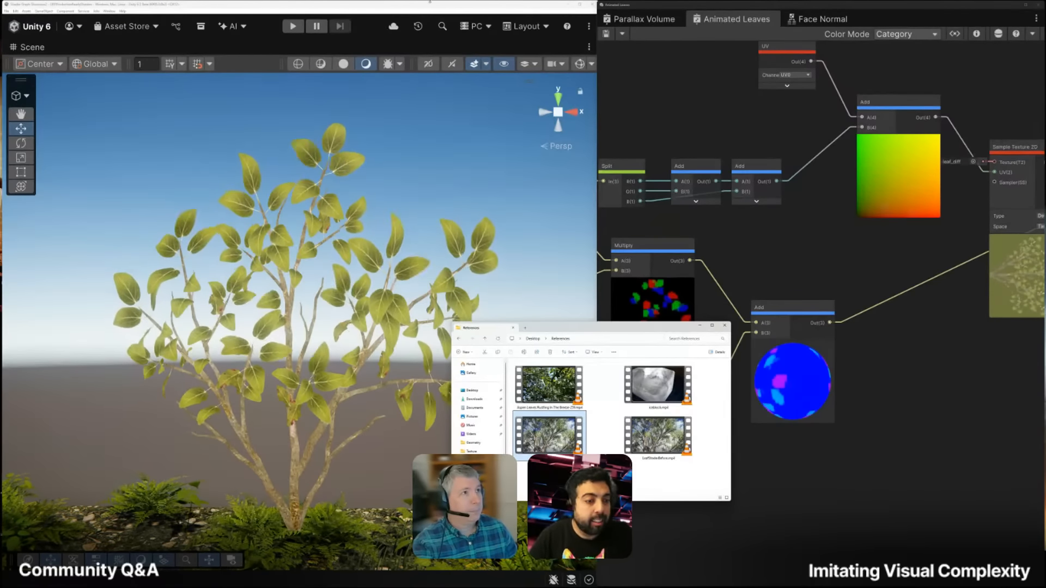
left_click(443, 6)
scroll(345, 256, "down", 3)
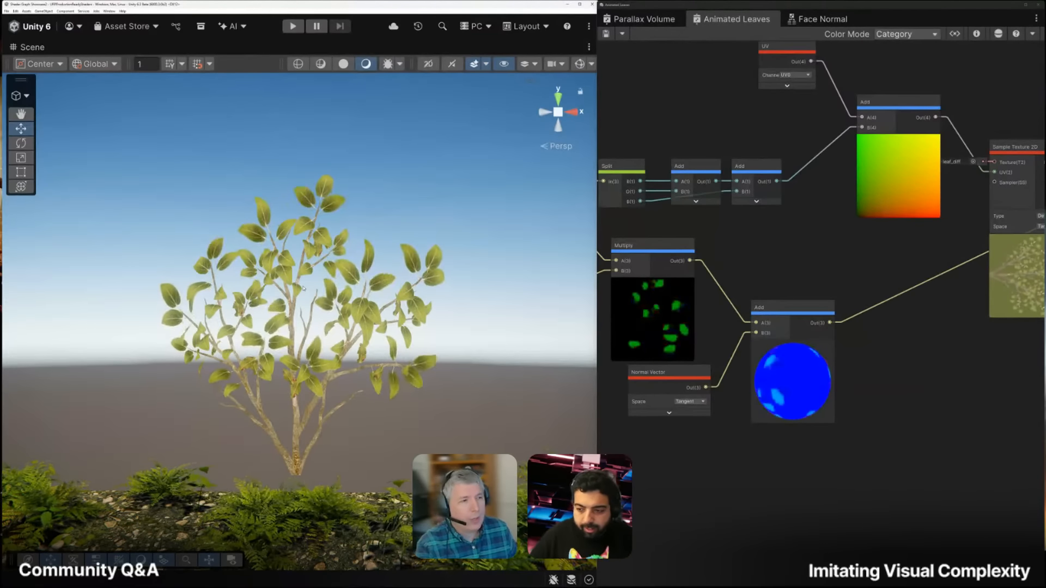
Add a Float property with its default name to the Animated Leaves Blackboard
middle_click_drag(669, 472, 694, 332)
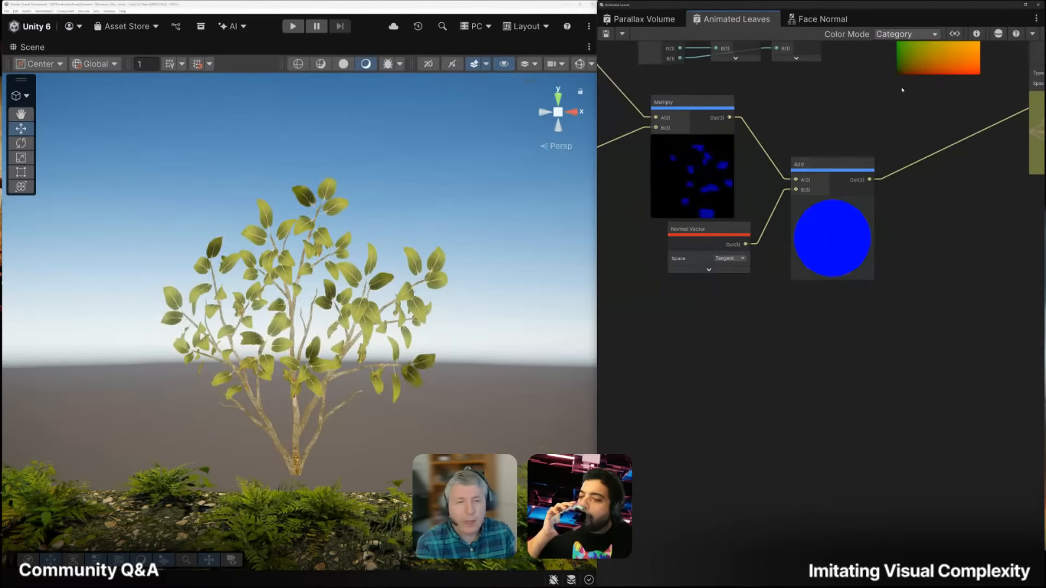
left_click(954, 33)
left_click(716, 72)
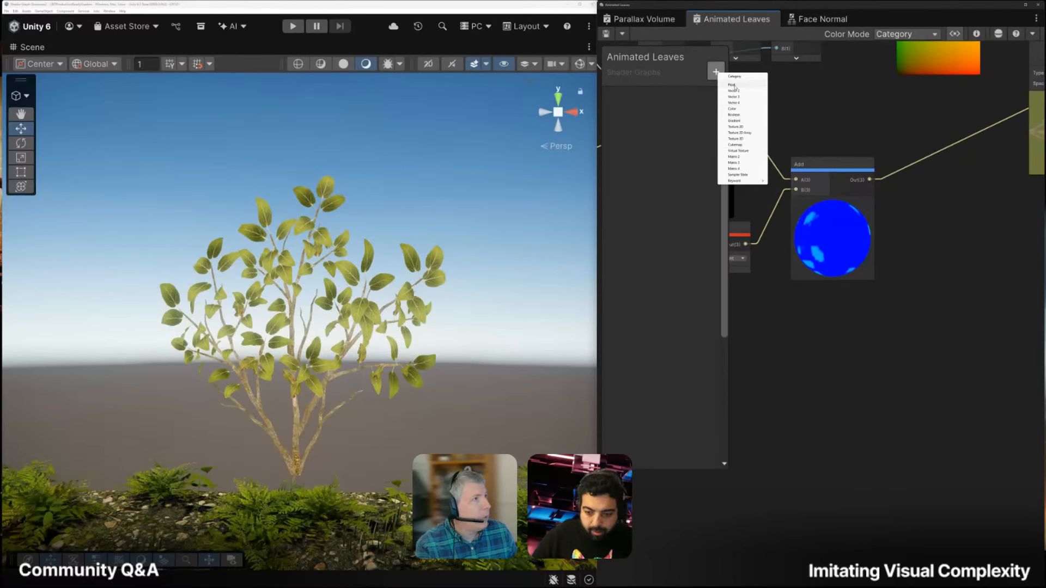
left_click(735, 86)
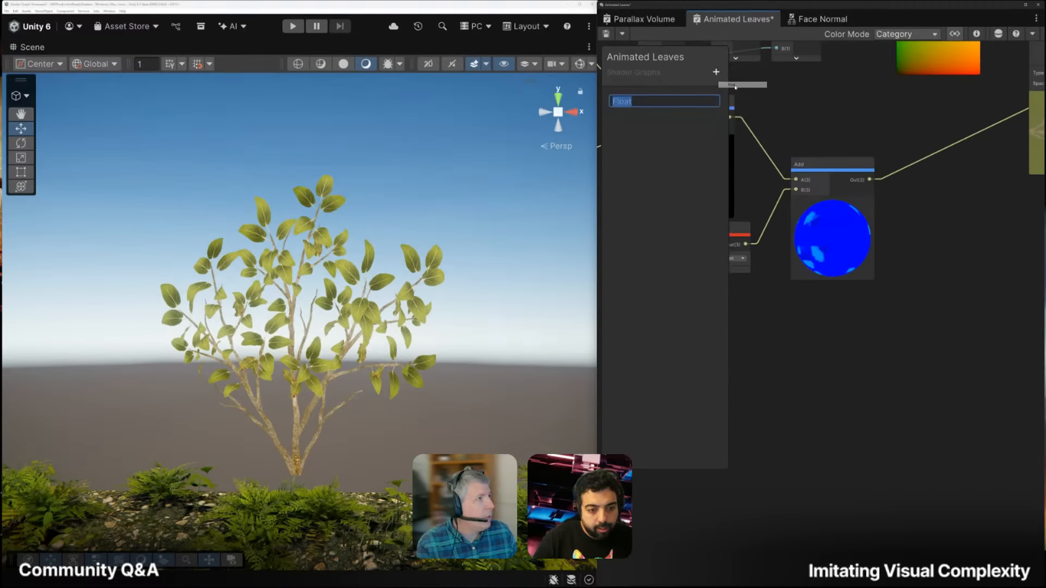
key("Return")
left_click(627, 100)
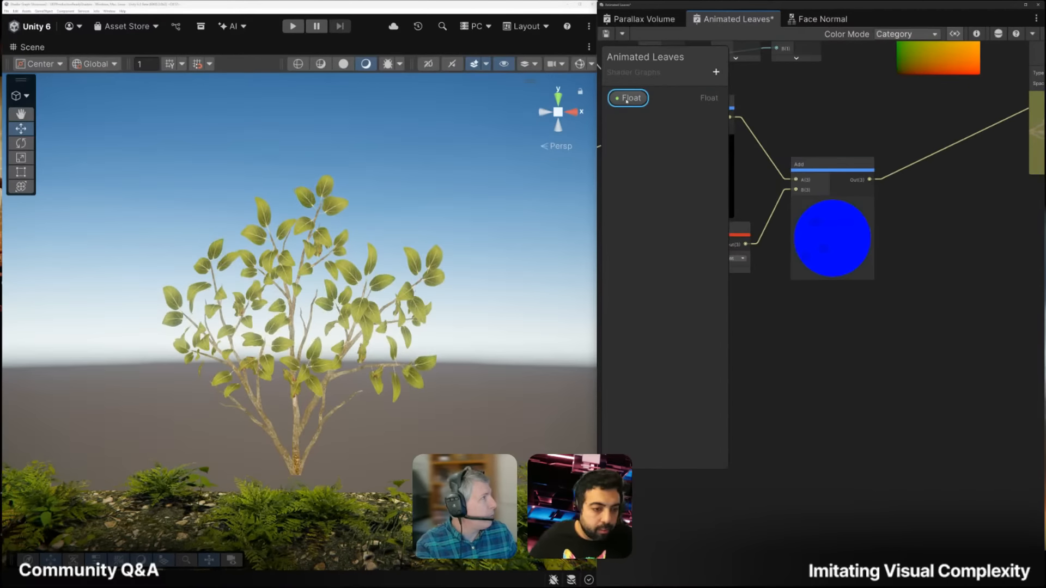
Inspect the Float property's Reference field in the Graph Inspector, and hide the Inspector and Blackboard
left_click(976, 34)
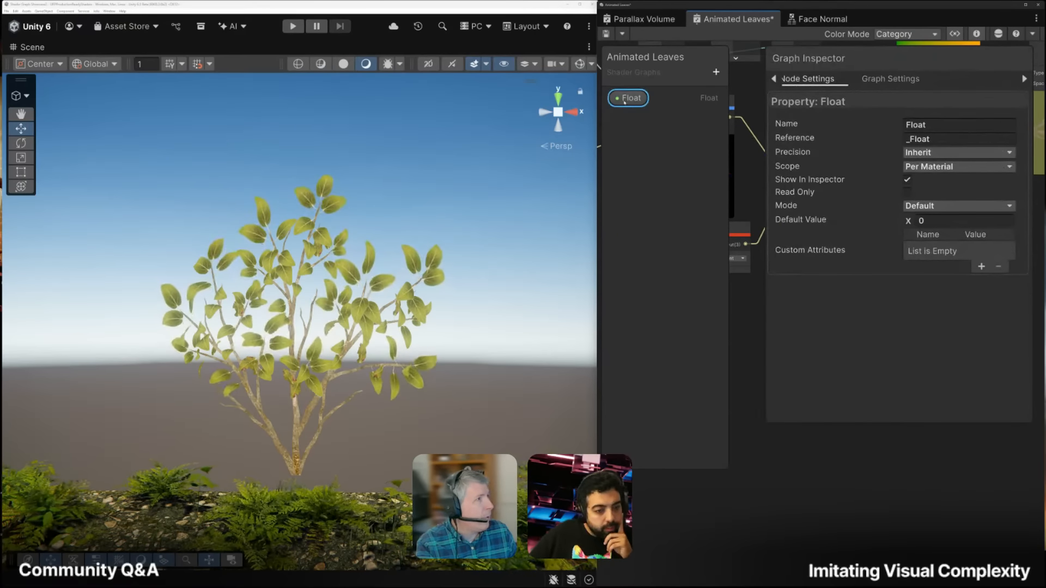
left_click(942, 140)
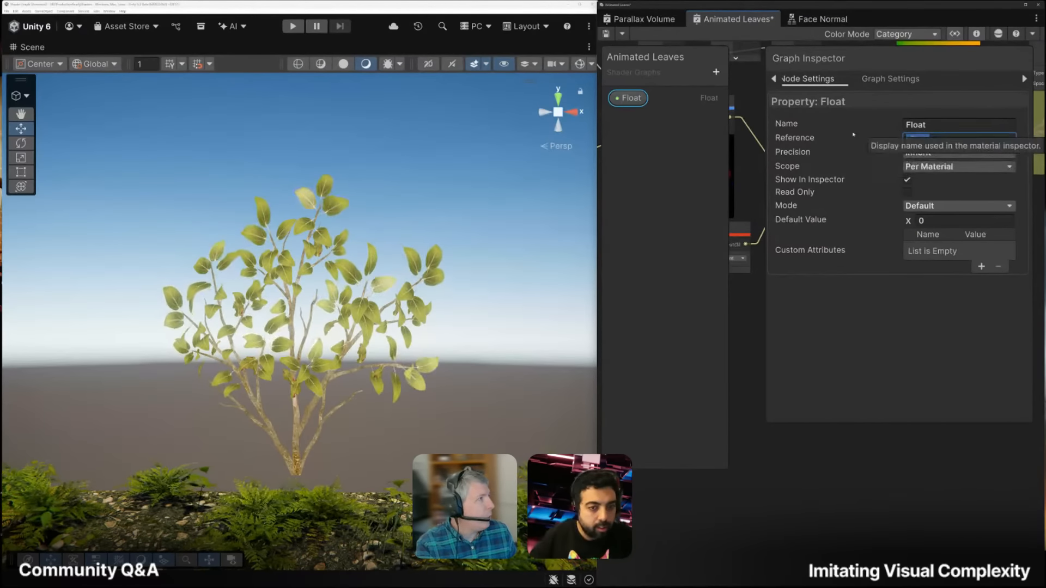
left_click(628, 103)
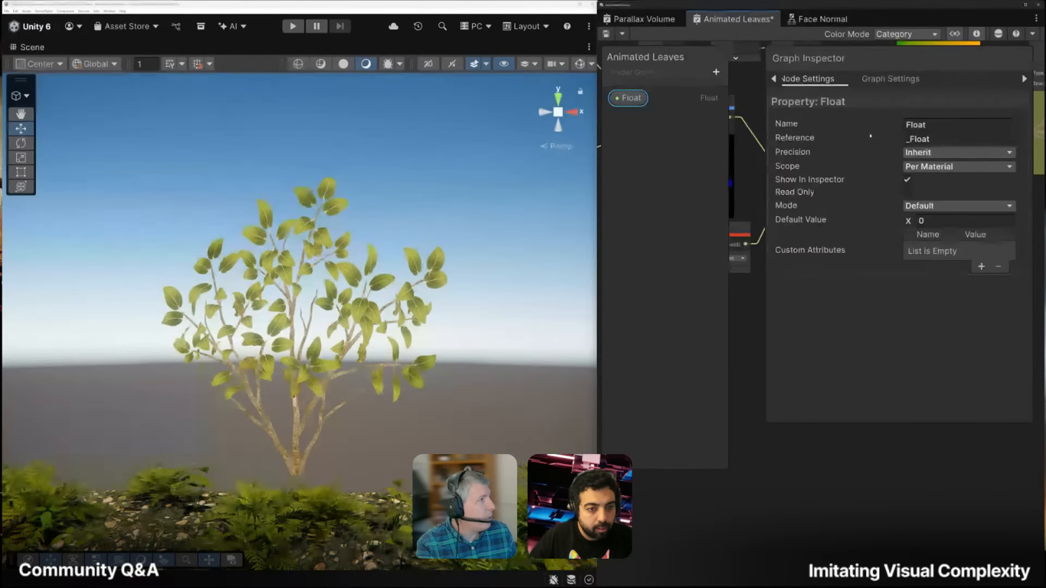
left_click(944, 139)
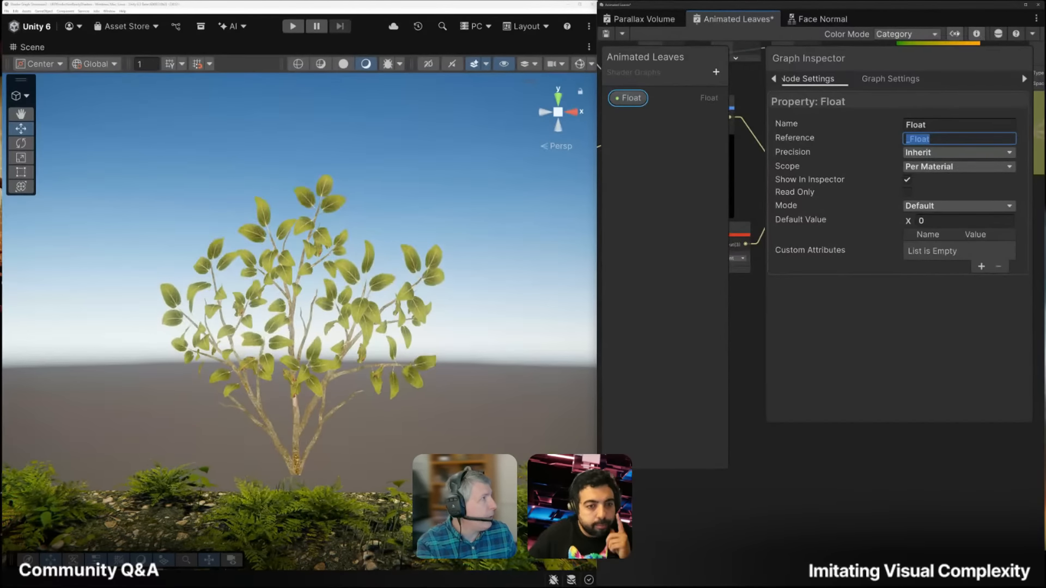
left_click(955, 34)
left_click(976, 33)
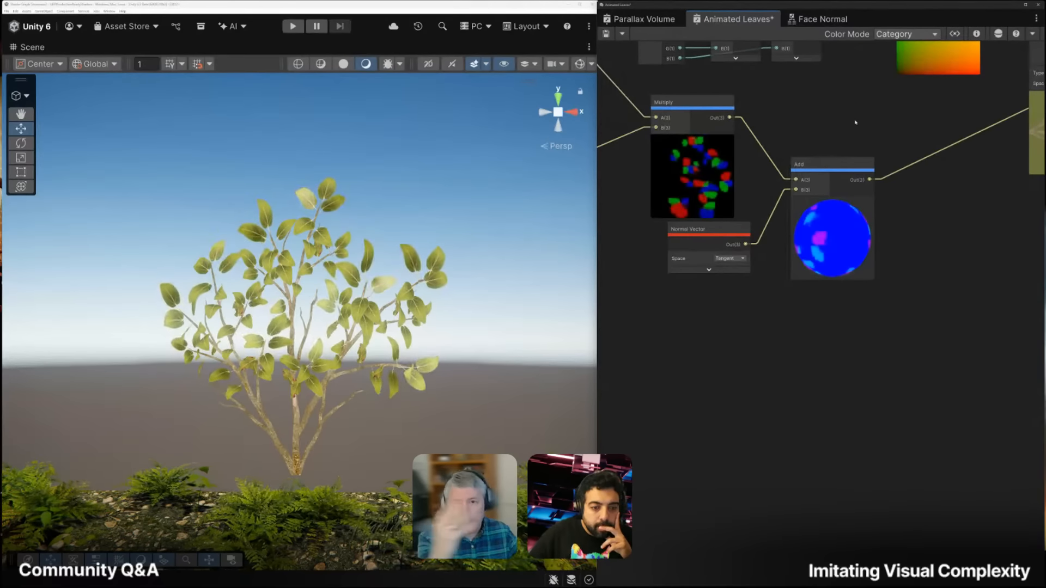
Examine the Time and Vector 3 nodes feeding the Multiply and Sine chain, and the overall layout of the leaf animation graph
scroll(670, 392, "down", 5)
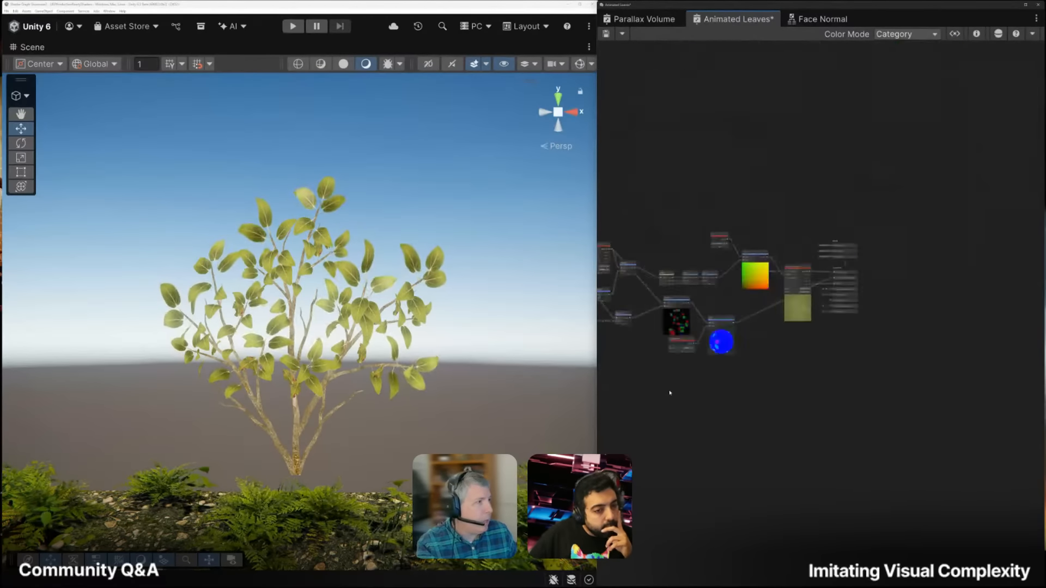
scroll(741, 313, "up", 10)
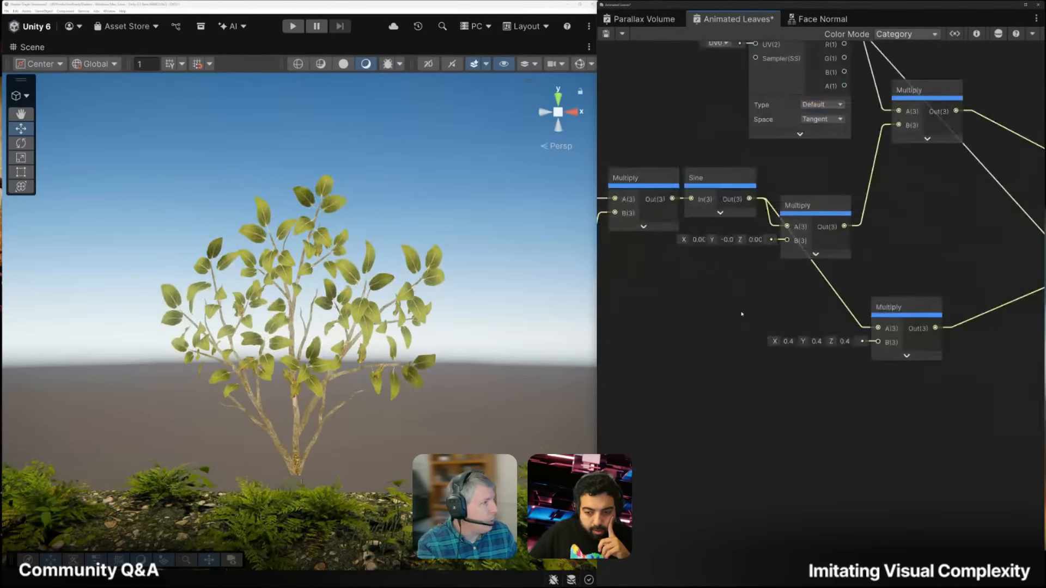
middle_click_drag(687, 301, 922, 334)
scroll(769, 293, "up", 6)
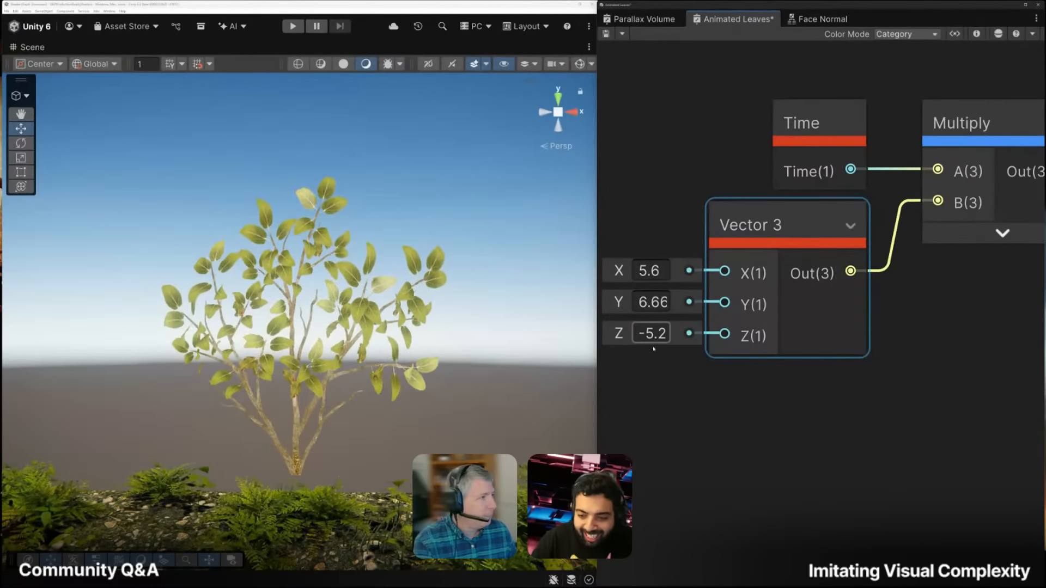
scroll(653, 349, "down", 8)
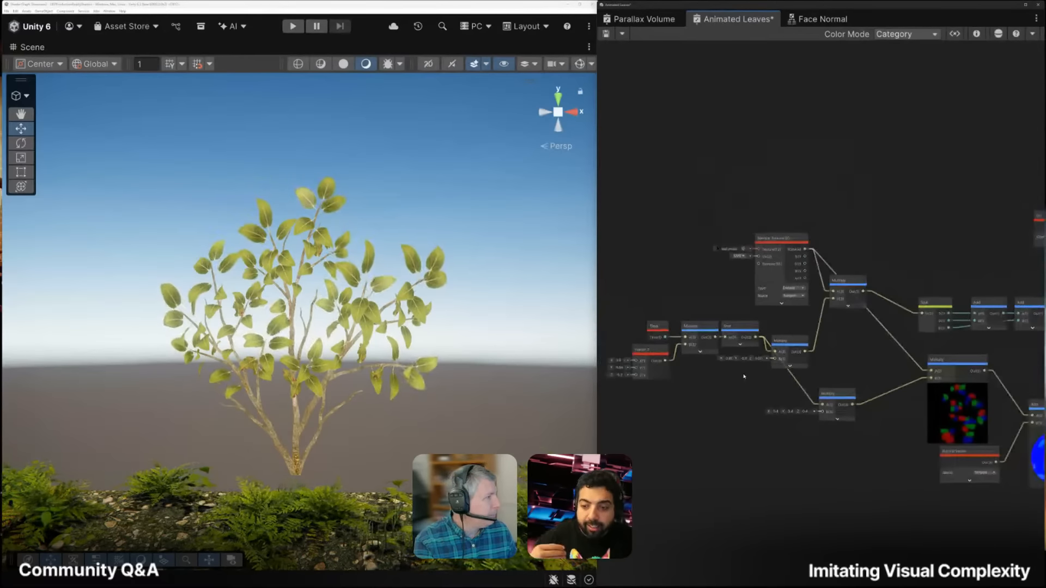
middle_click_drag(799, 382, 737, 364)
scroll(736, 364, "down", 2)
middle_click_drag(810, 399, 783, 378)
scroll(751, 376, "down", 2)
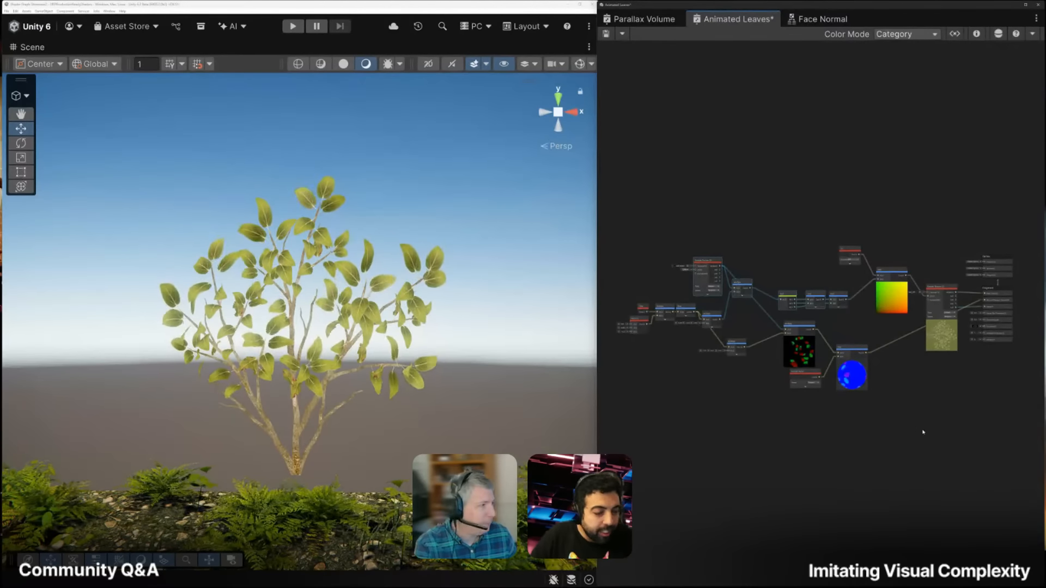
Examine the leaf_diff and leaf_mask Sample Texture 2D nodes and how the mask feeds the UV offset and normal branches
scroll(902, 418, "up", 4)
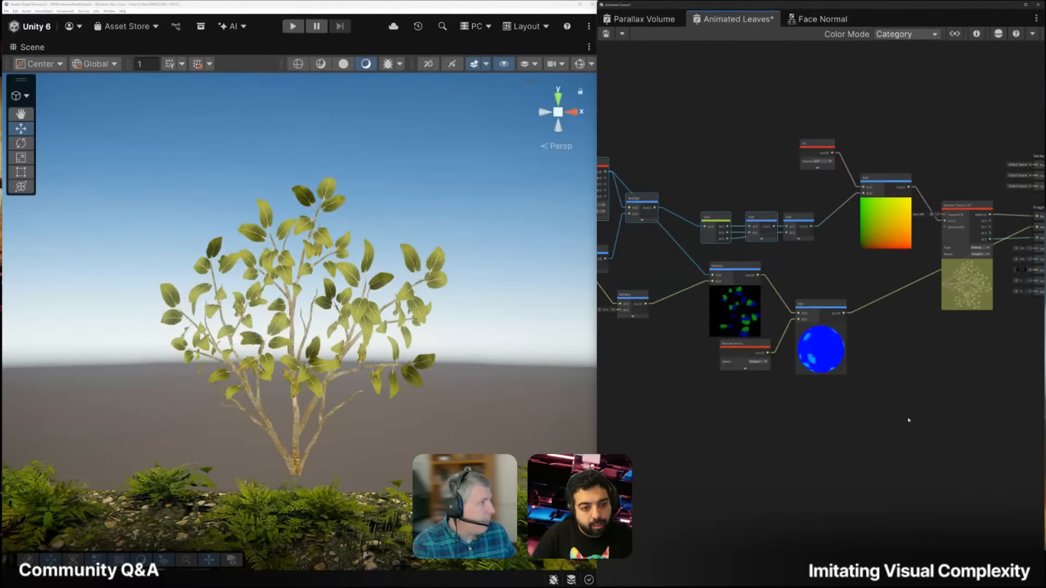
scroll(973, 317, "up", 7)
middle_click_drag(943, 303, 819, 424)
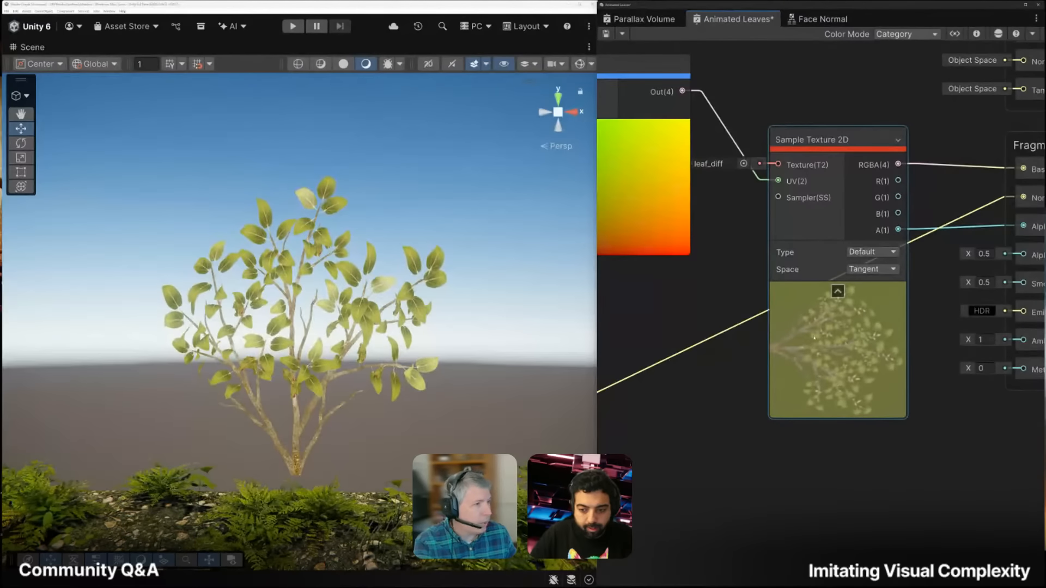
scroll(840, 362, "down", 2)
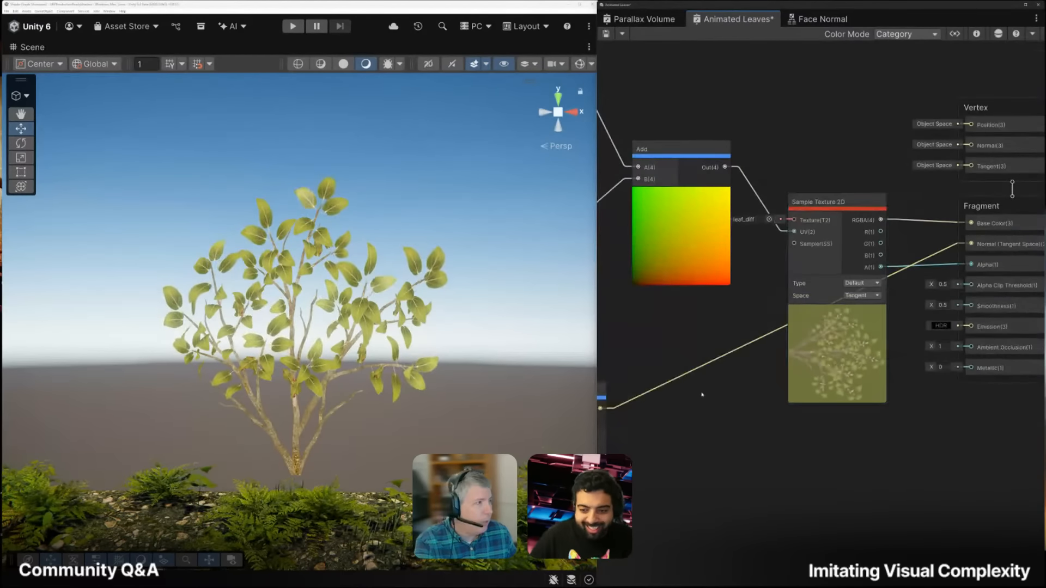
middle_click_drag(701, 394, 951, 398)
scroll(811, 365, "down", 2)
scroll(810, 271, "down", 2)
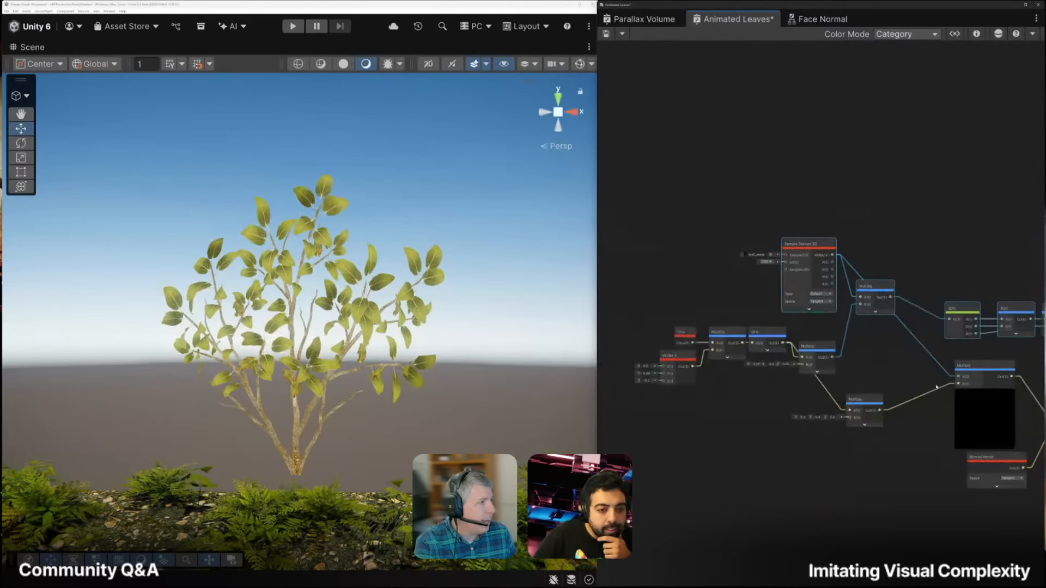
scroll(810, 270, "up", 6)
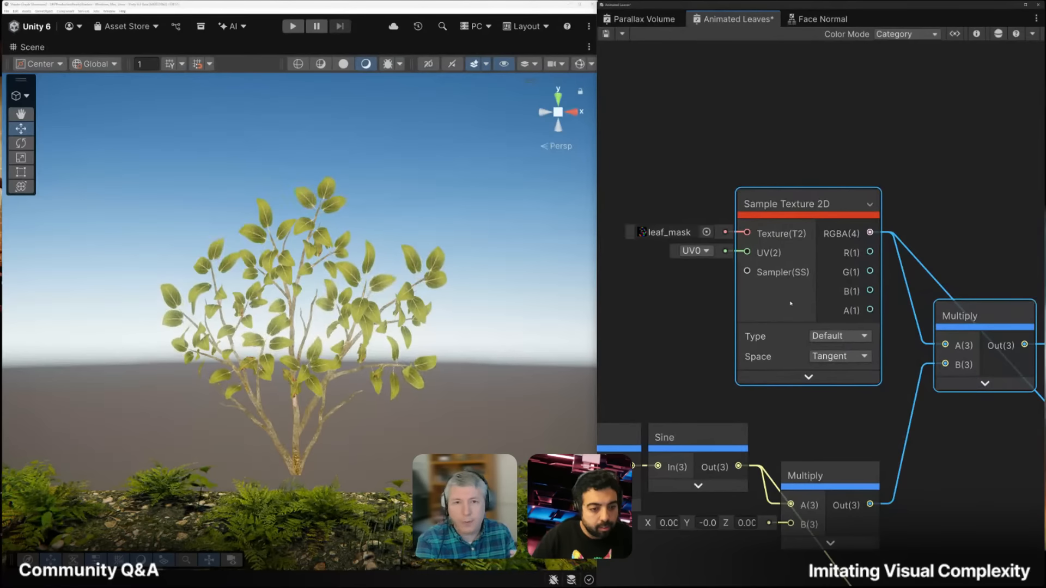
scroll(791, 305, "down", 2)
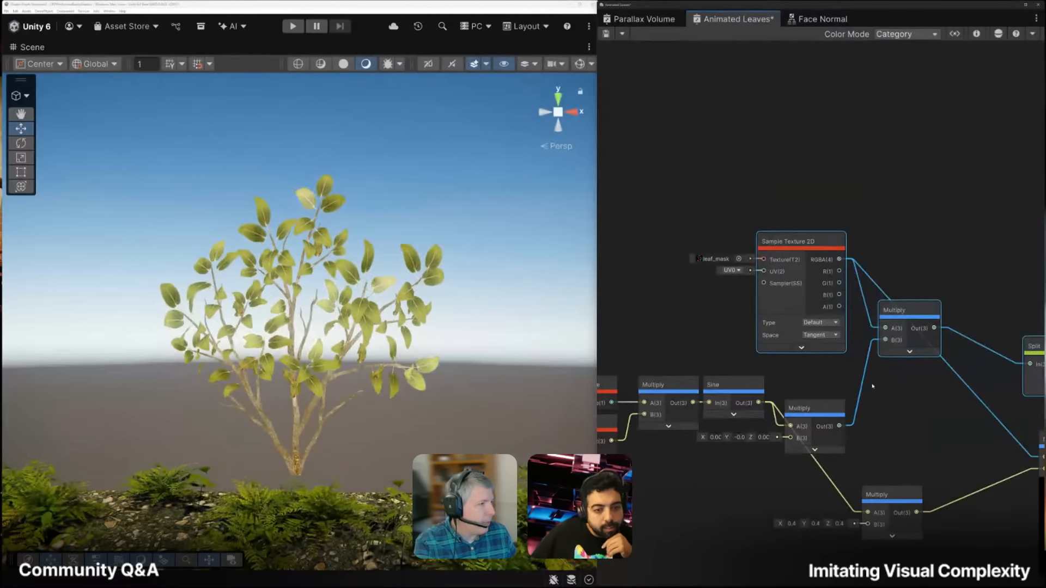
middle_click_drag(873, 386, 669, 327)
scroll(809, 353, "down", 3)
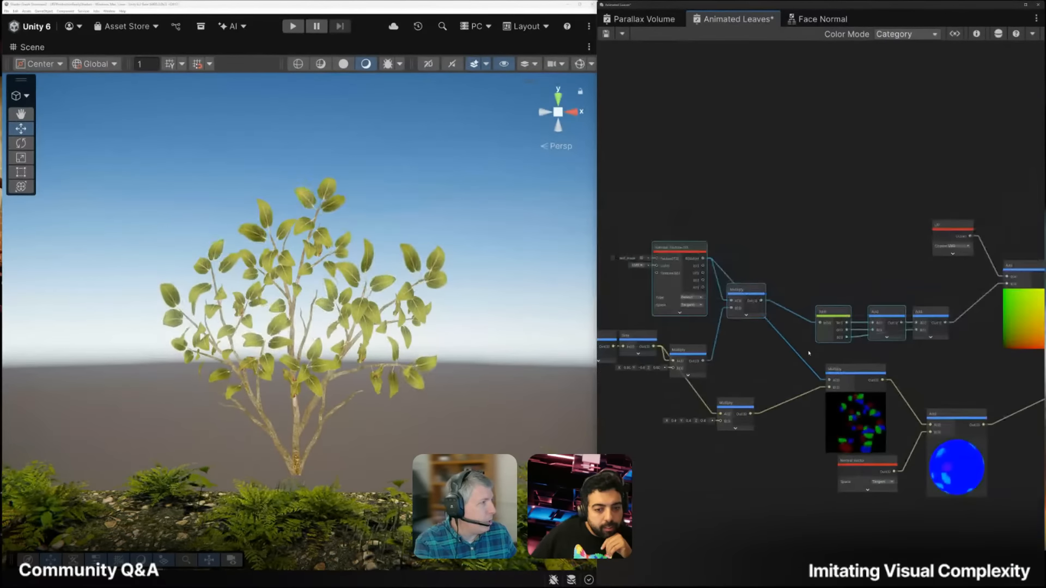
scroll(774, 355, "down", 1)
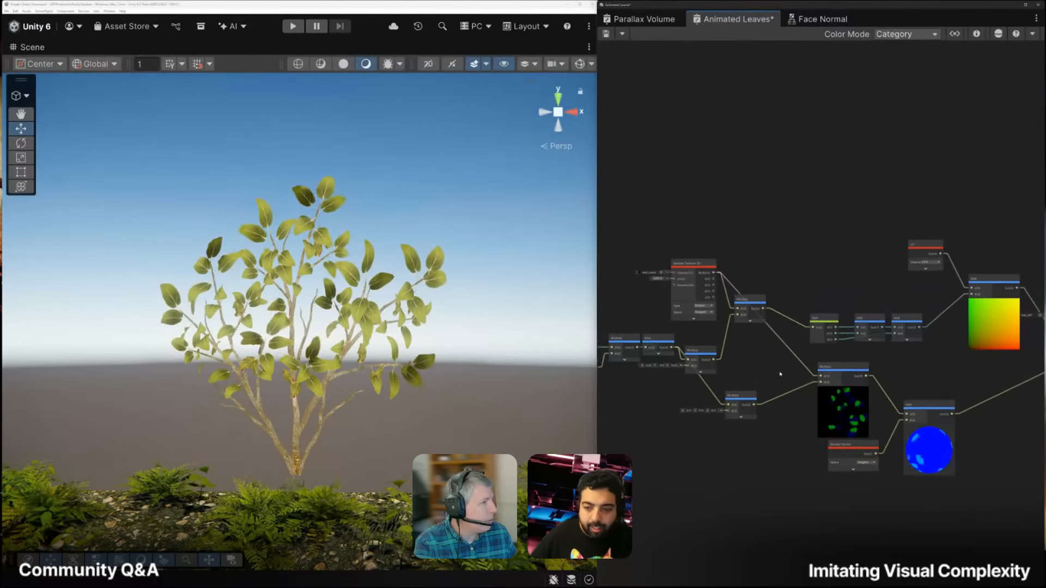
middle_click_drag(780, 375, 775, 337)
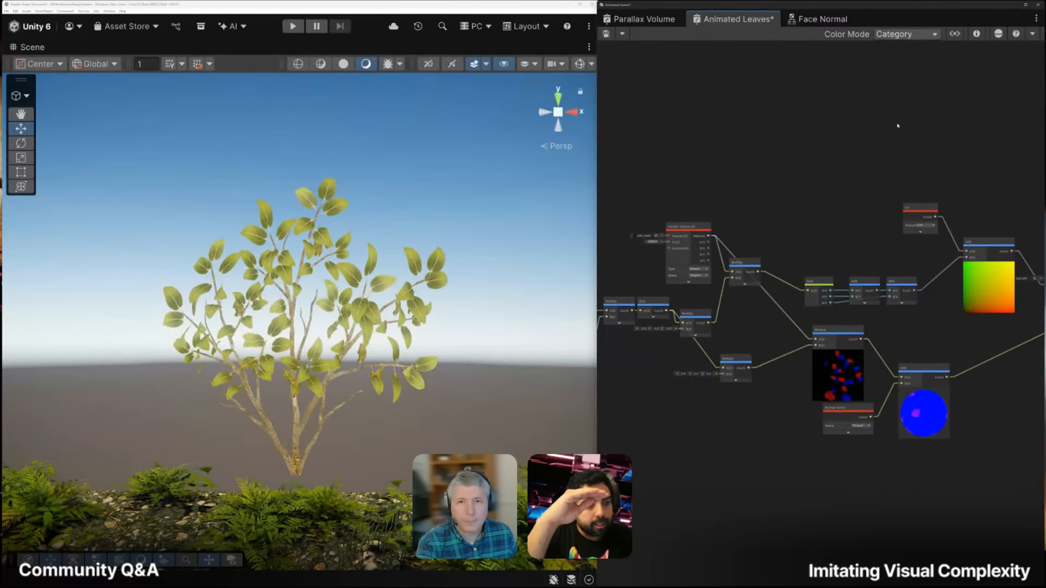
Add the built-in Material Quality keyword to the Blackboard and widen the Blackboard to fit its type label
left_click(954, 33)
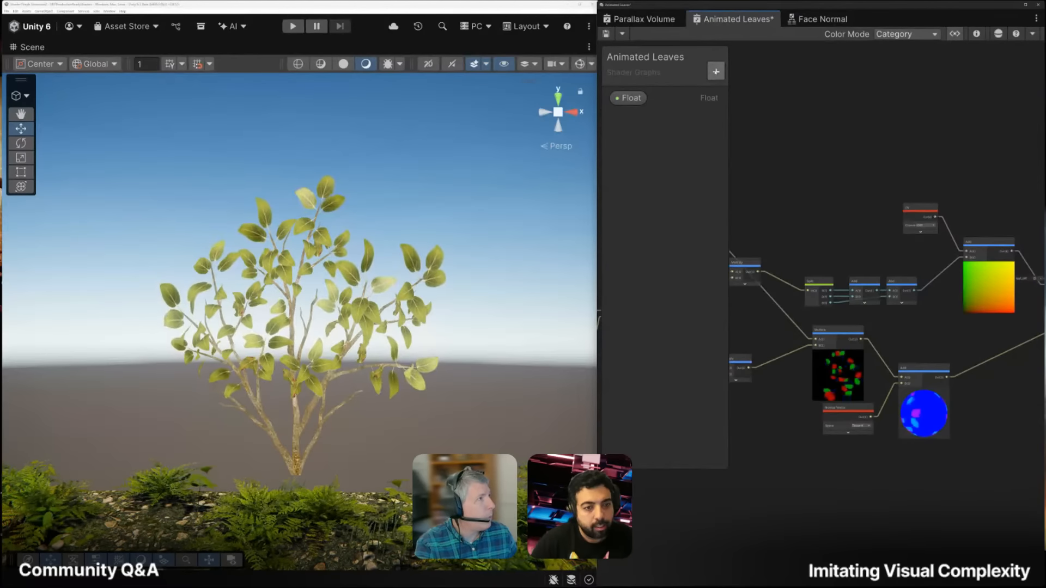
left_click(716, 72)
mouse_move(732, 180)
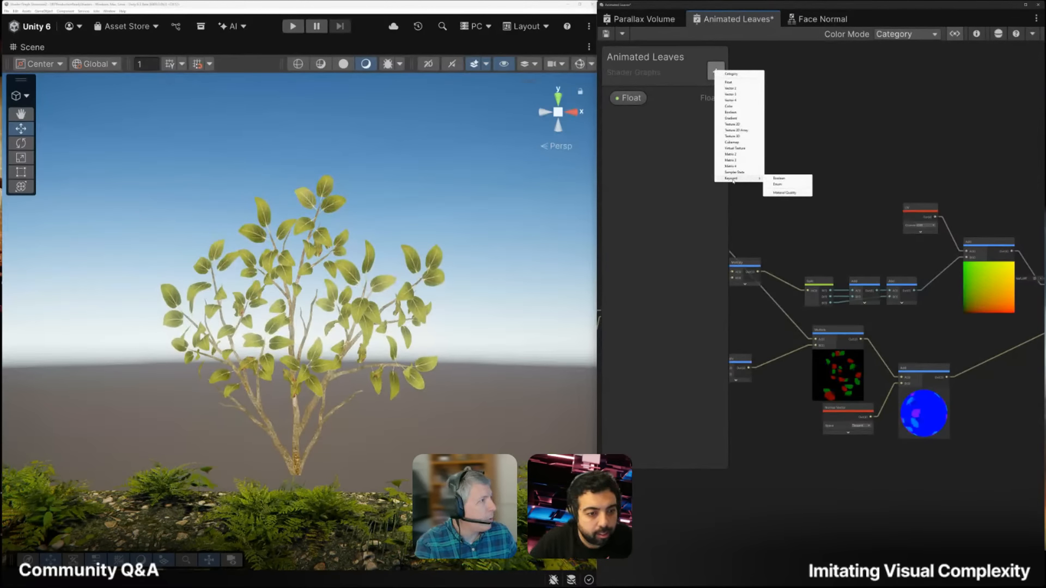
left_click(778, 193)
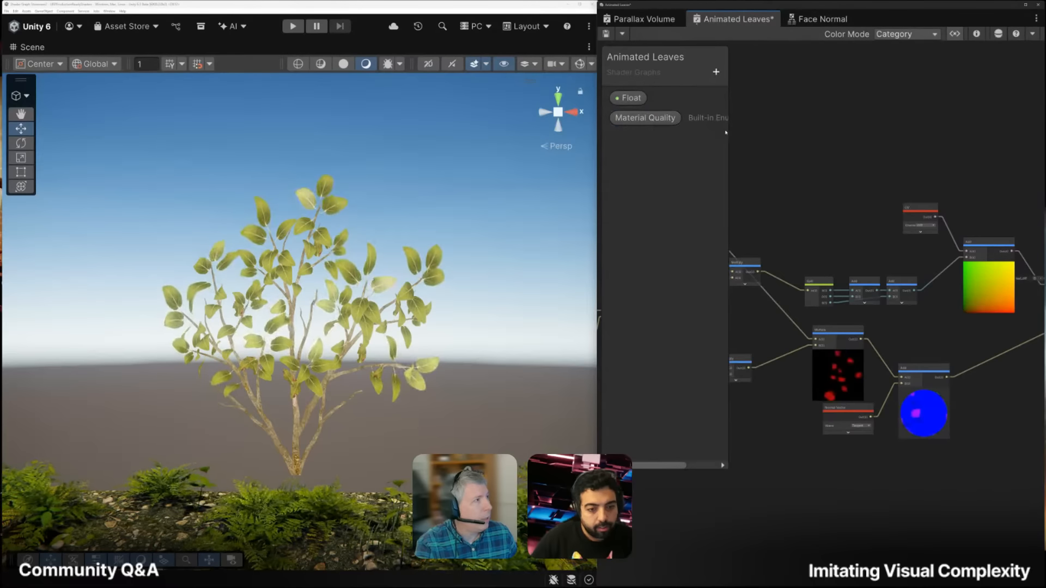
left_click_drag(729, 131, 777, 130)
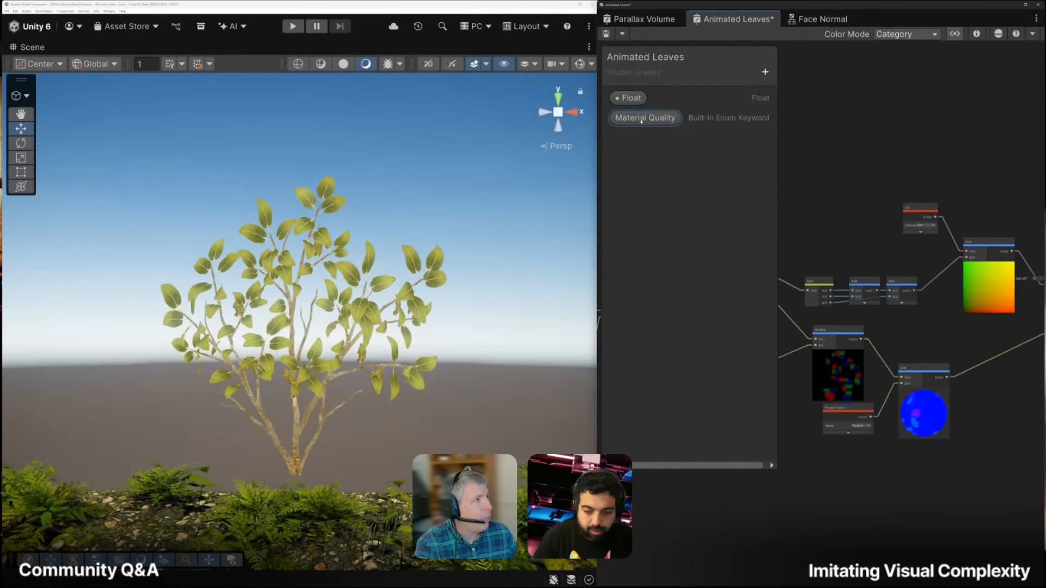
Add a Material Quality keyword node to the empty graph area above the UV node, and shorten the Blackboard to fit its two entries
left_click_drag(645, 118, 897, 113)
scroll(928, 117, "up", 10)
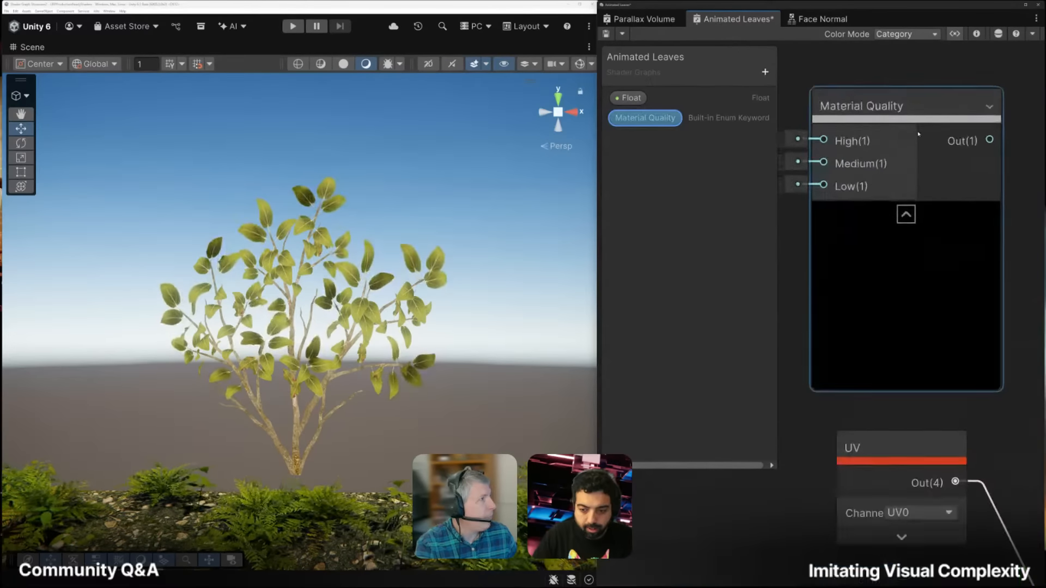
scroll(908, 141, "down", 4)
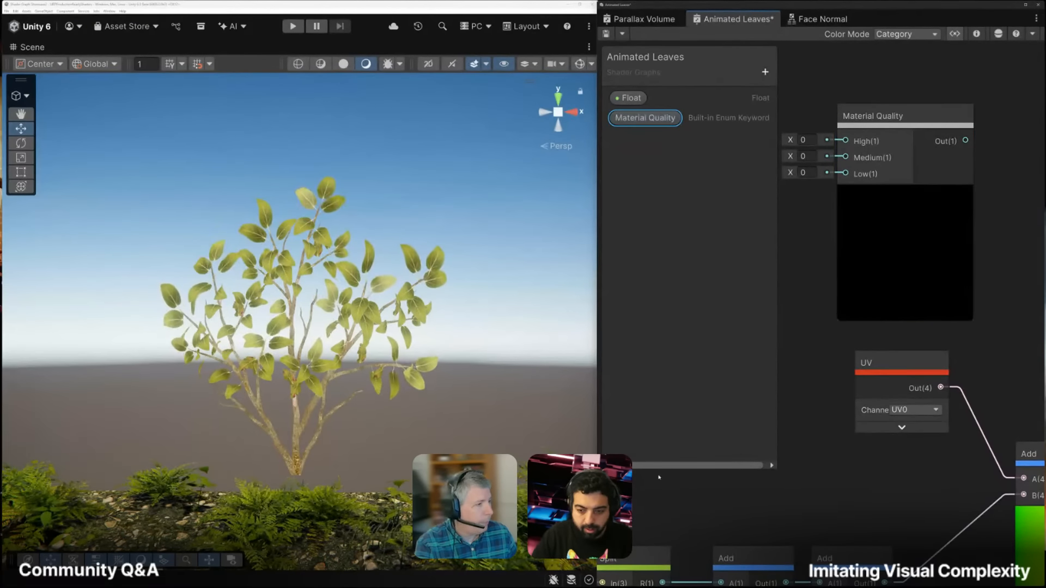
left_click_drag(663, 470, 663, 143)
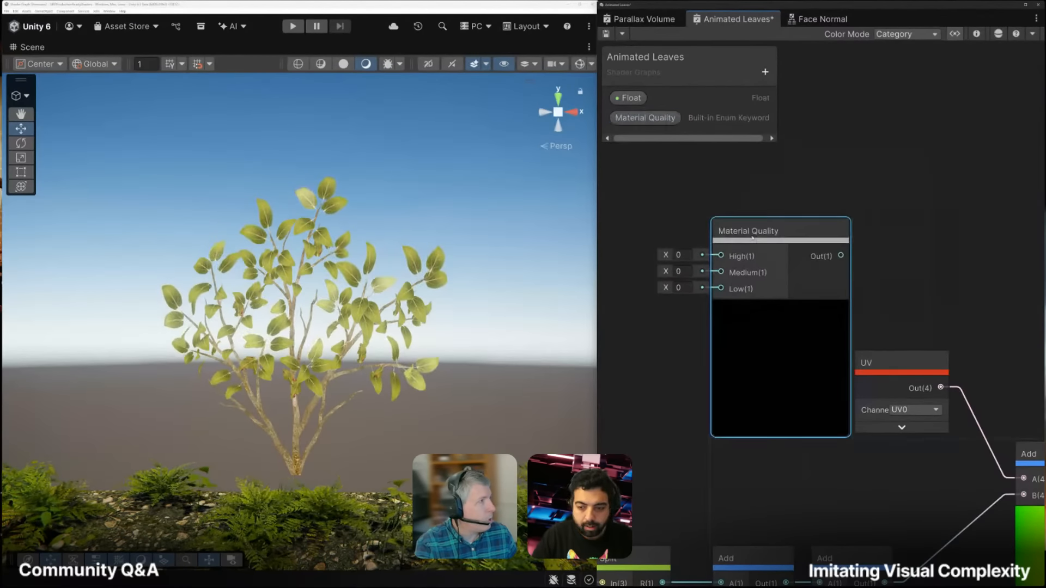
left_click_drag(852, 153, 726, 265)
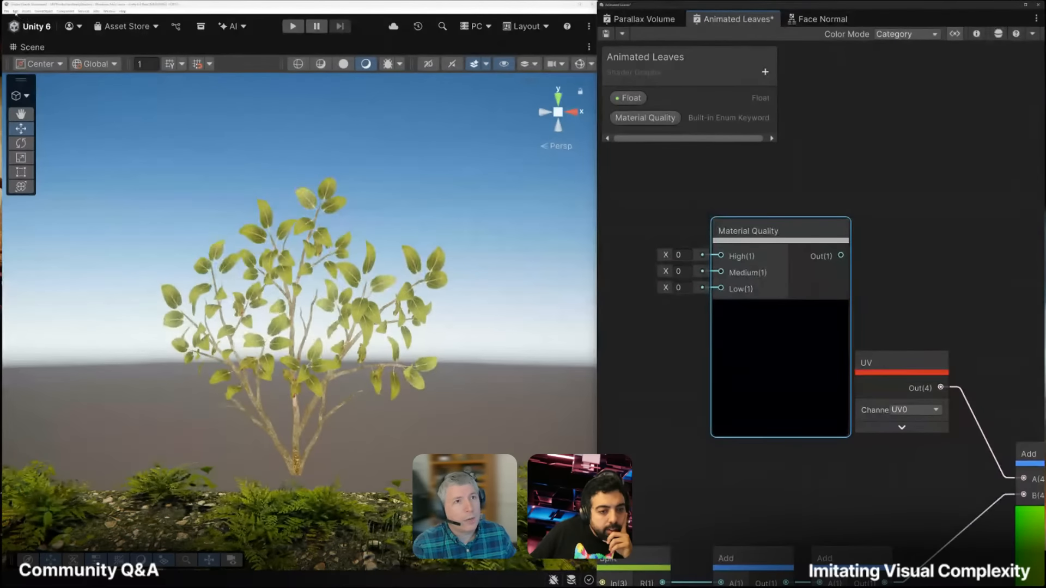
Examine the Mobile and PC quality levels in the project's Quality settings, and close the settings window
left_click(16, 11)
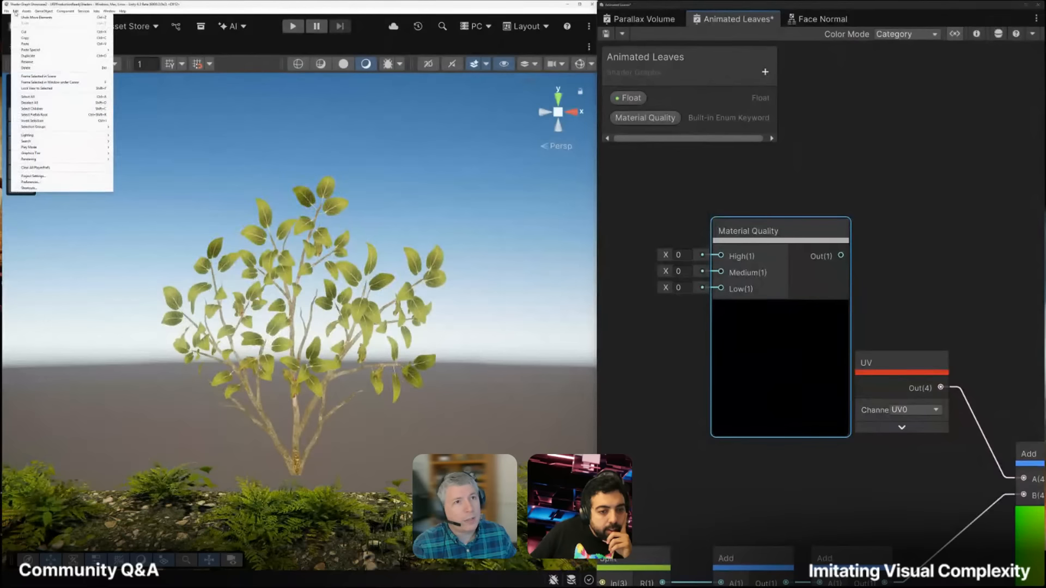
left_click(34, 176)
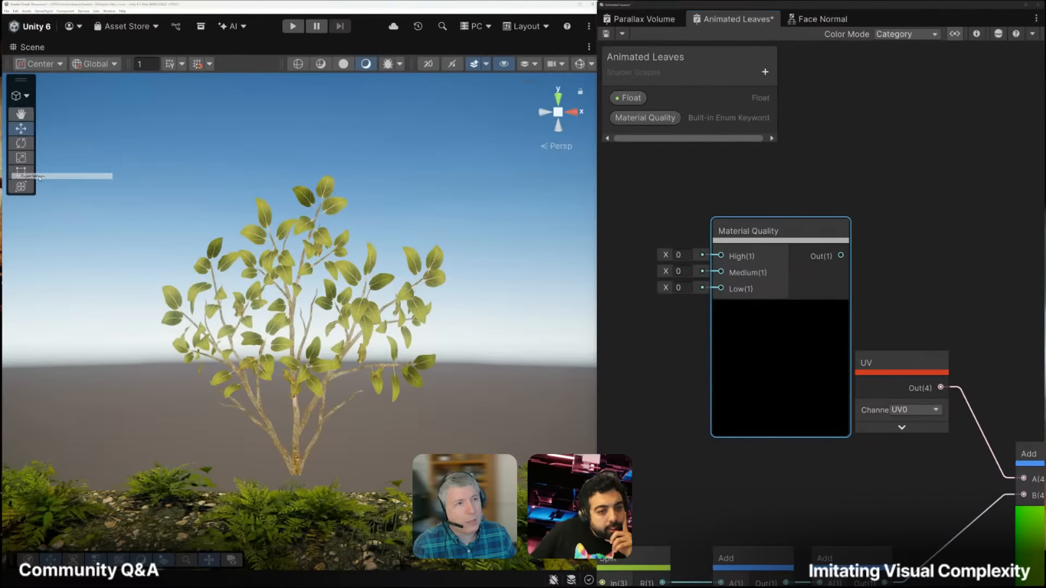
left_click_drag(601, 7, 394, 8)
left_click(327, 212)
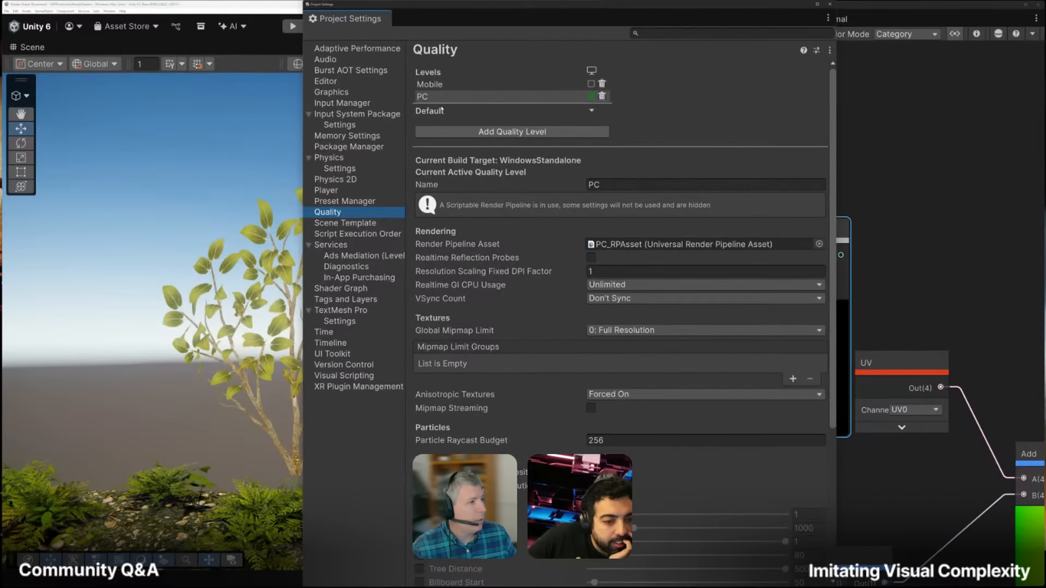
left_click(830, 4)
Collapse the Material Quality node's preview and place the node below the Fragment stack, near the leaf_diff Sample Texture 2D node
left_click_drag(758, 243, 733, 228)
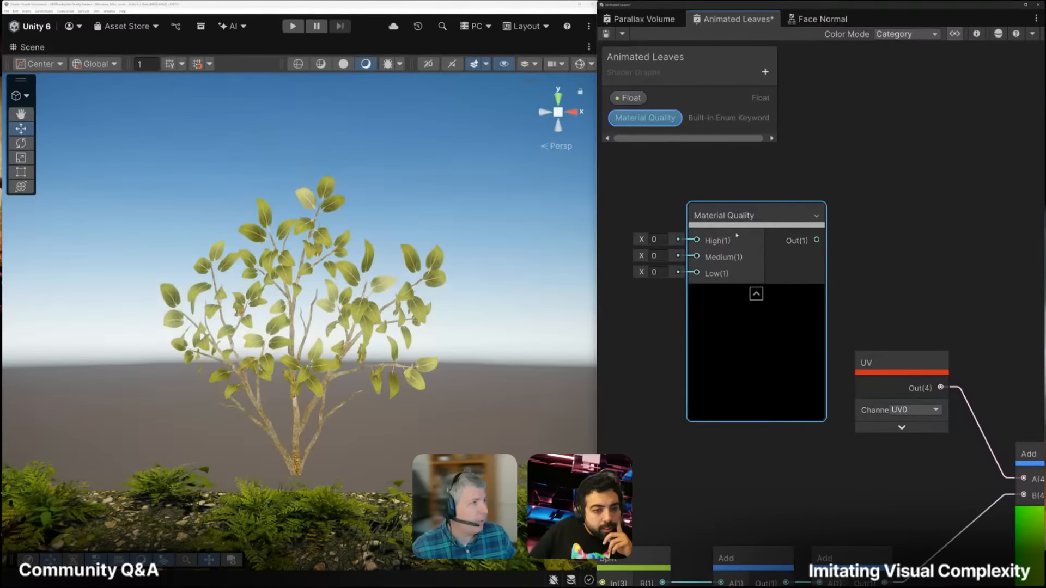
scroll(736, 235, "down", 5)
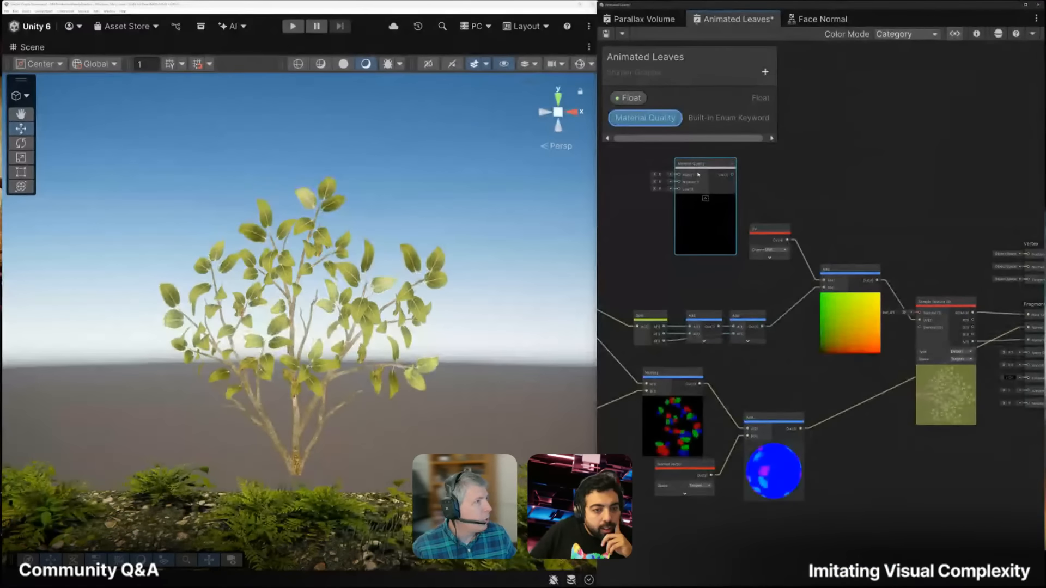
scroll(697, 174, "up", 5)
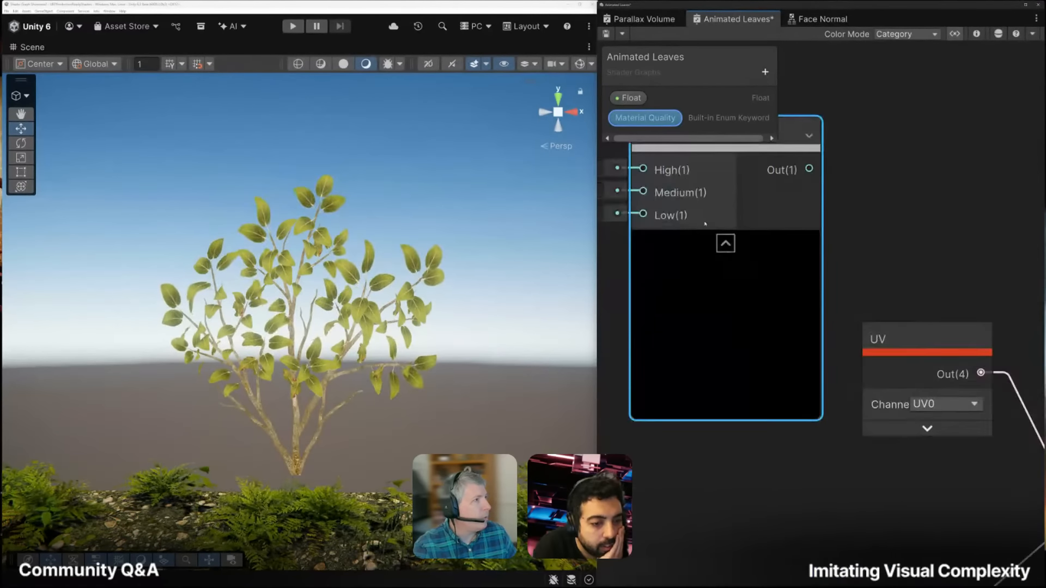
left_click(725, 243)
scroll(915, 223, "down", 4)
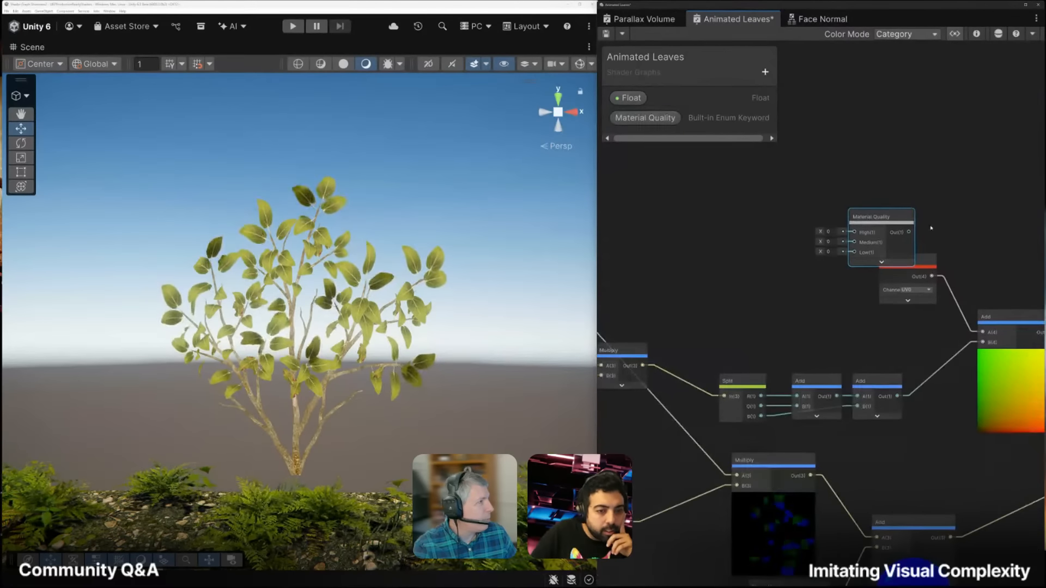
middle_click_drag(931, 228, 701, 226)
left_click_drag(656, 216, 875, 210)
middle_click_drag(895, 249, 746, 220)
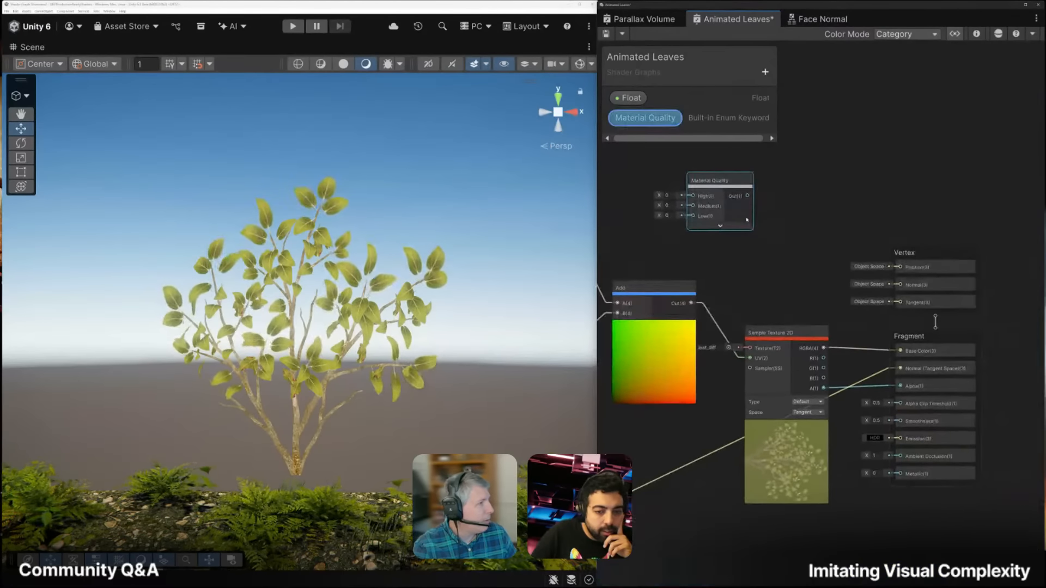
scroll(760, 243, "down", 2)
middle_click_drag(759, 264, 816, 259)
left_click_drag(784, 204, 881, 482)
Connect the leaf_diff Sample Texture 2D node's RGBA output to the Material Quality node's High input
left_click_drag(849, 359, 841, 362)
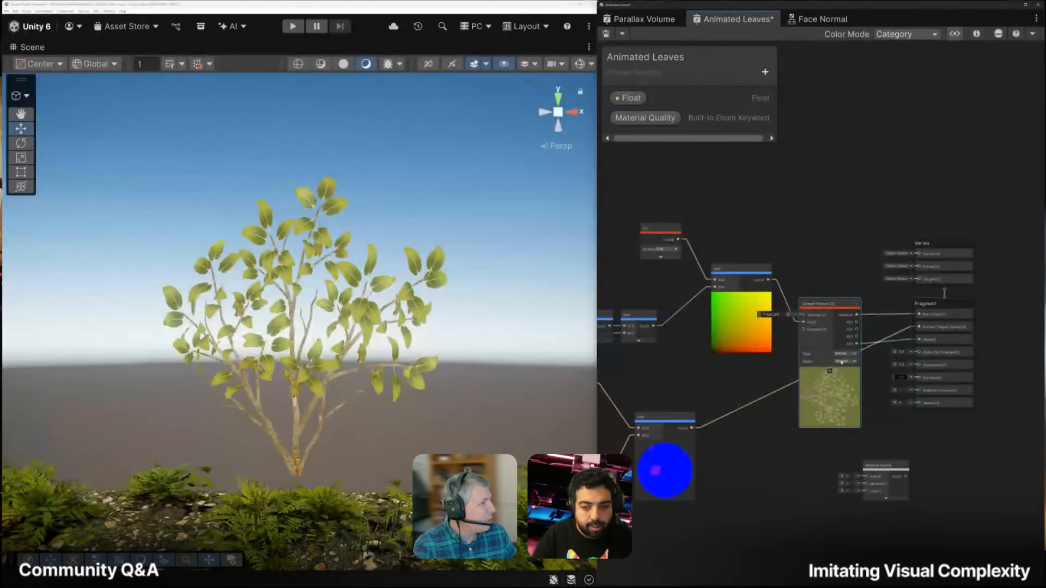
scroll(841, 361, "up", 3)
scroll(799, 426, "up", 4)
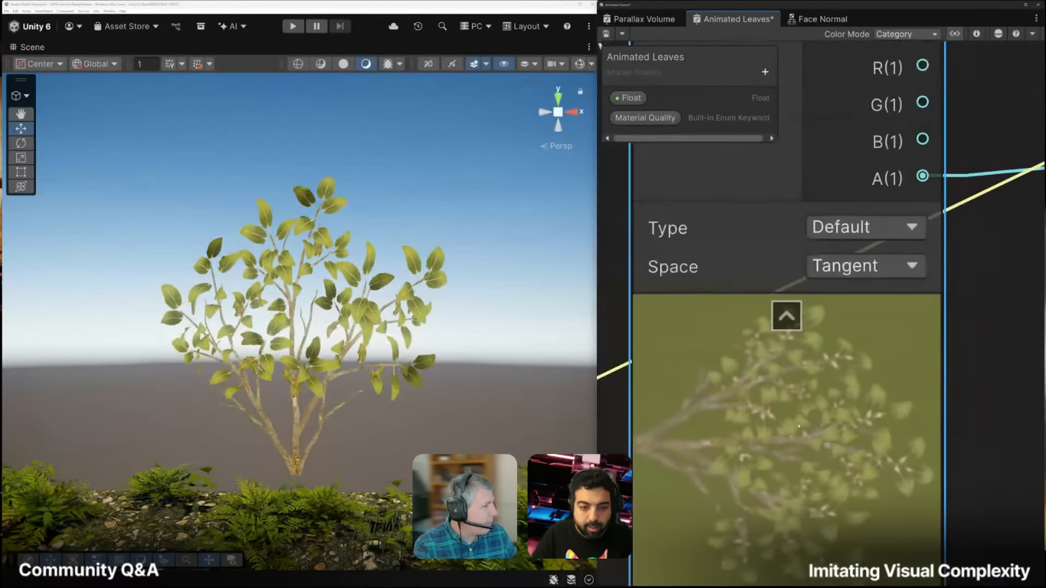
scroll(798, 425, "down", 3)
scroll(780, 353, "down", 2)
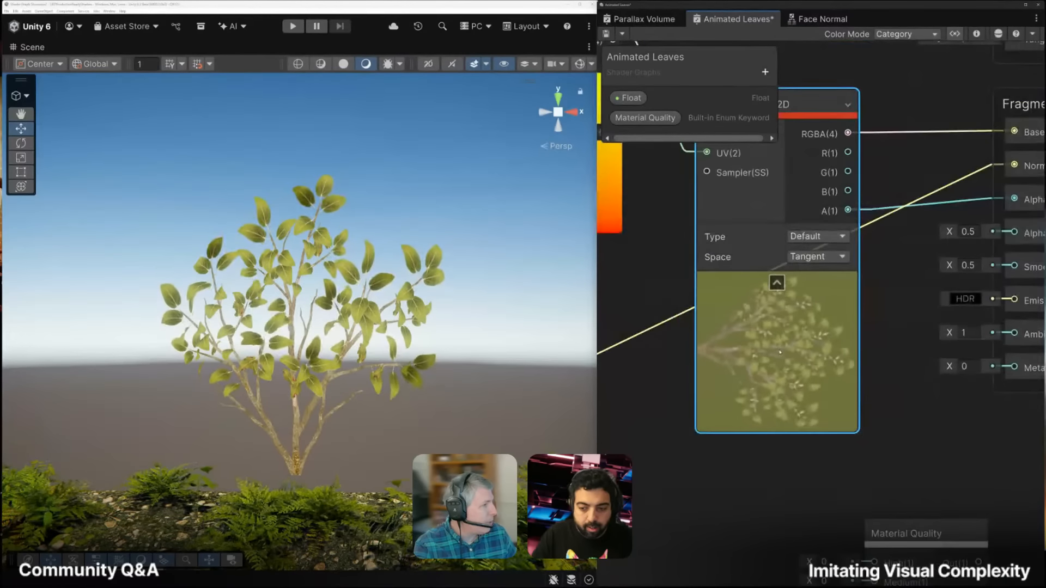
scroll(780, 352, "down", 3)
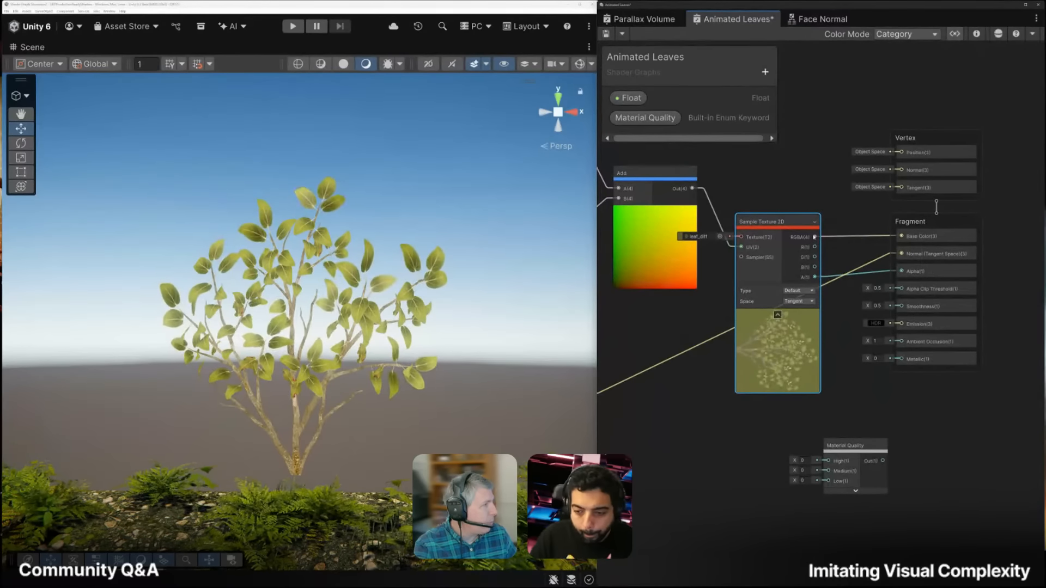
left_click_drag(814, 237, 828, 460)
Duplicate the leaf_diff Sample Texture 2D node below the original, using plain UV0, and connect its RGBA output to Material Quality's Low input
left_click_drag(766, 221, 734, 210)
scroll(733, 217, "down", 1)
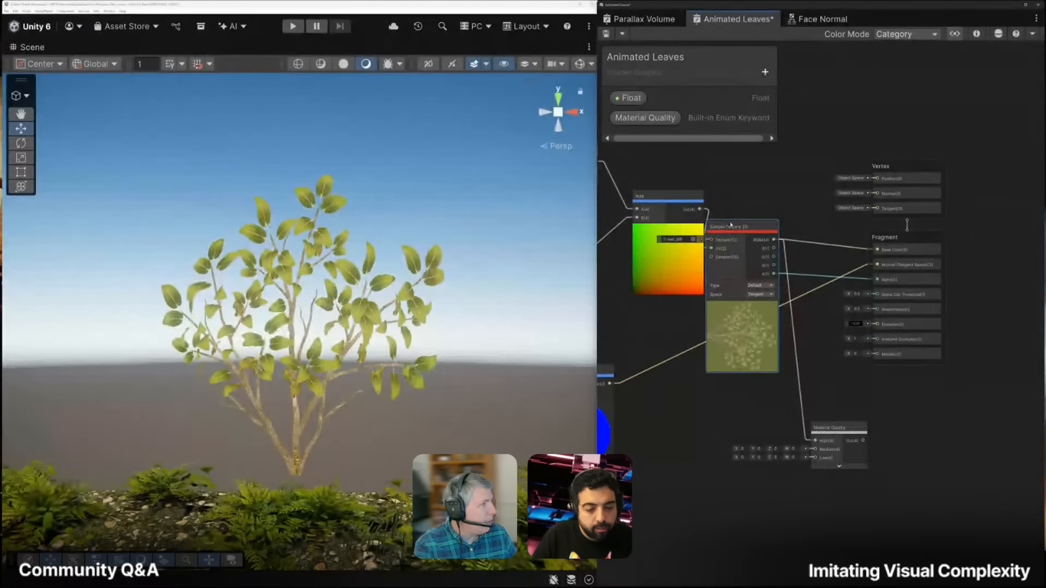
key("ctrl+d")
left_click_drag(736, 231, 835, 369)
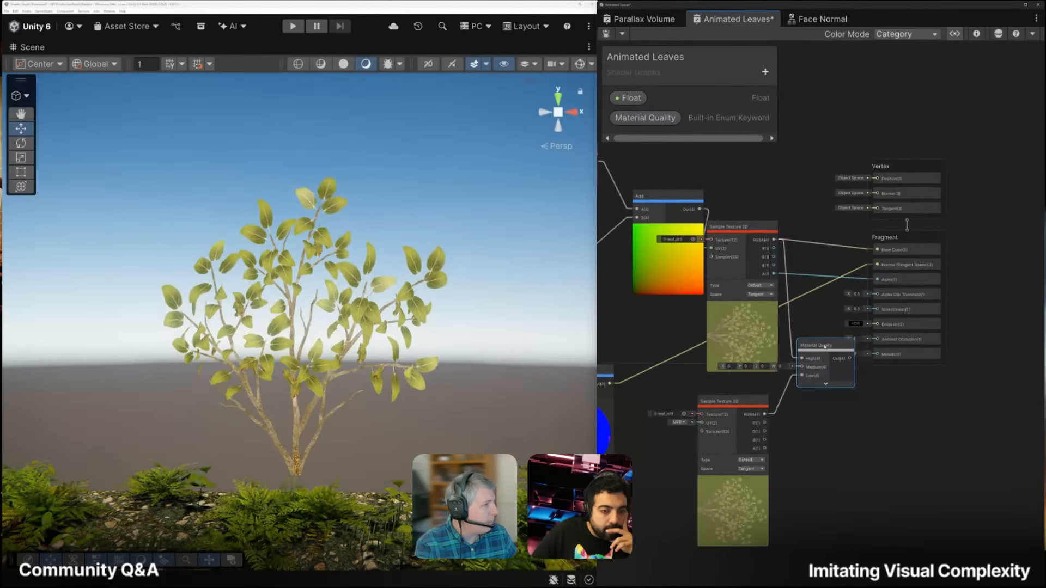
Connect the Material Quality output to Base Color and place the node between the upper texture sample and the Fragment stack
scroll(834, 364, "up", 3)
scroll(822, 362, "up", 3)
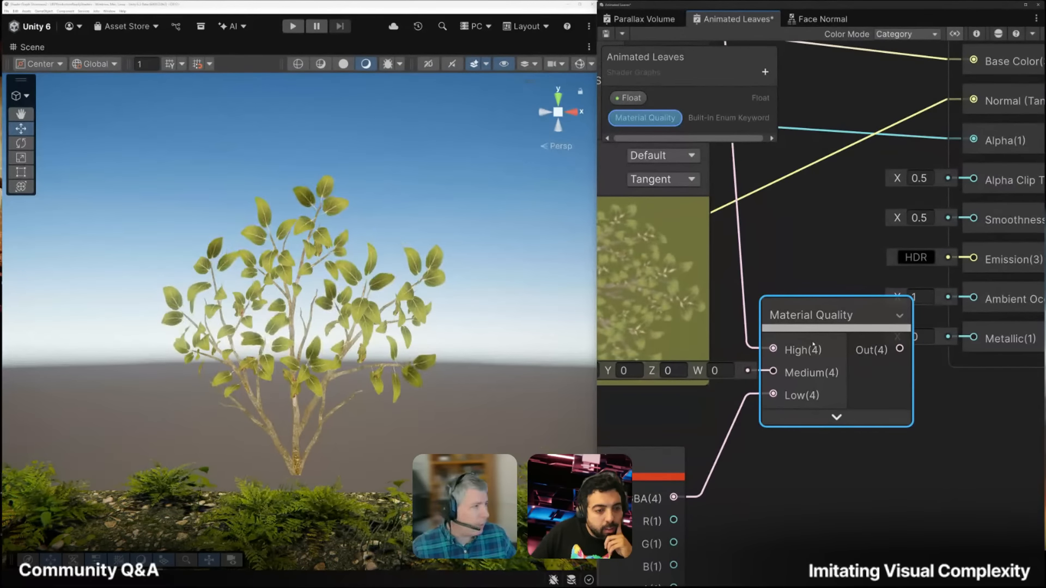
scroll(791, 329, "down", 5)
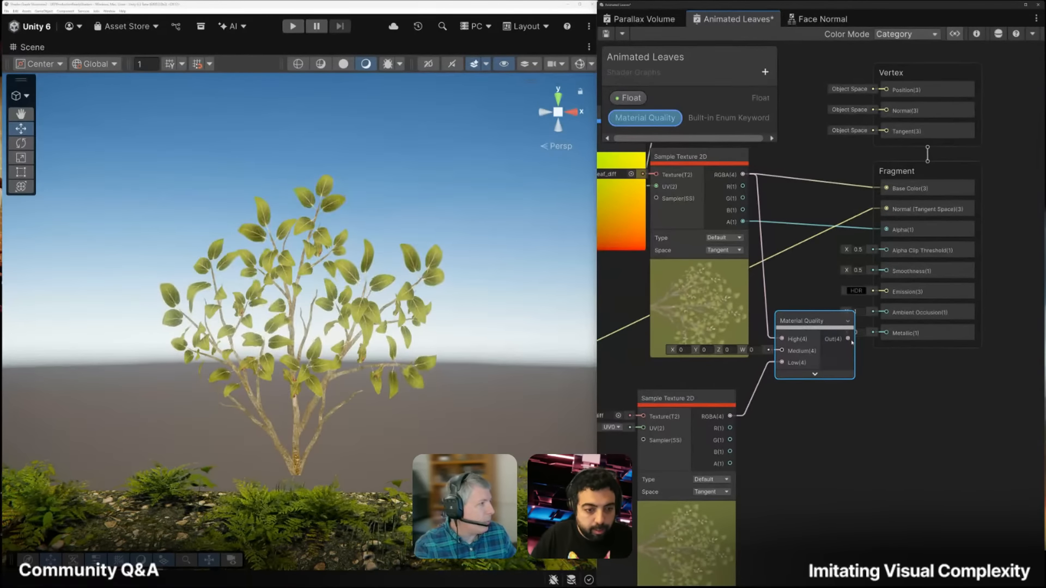
left_click_drag(847, 339, 886, 188)
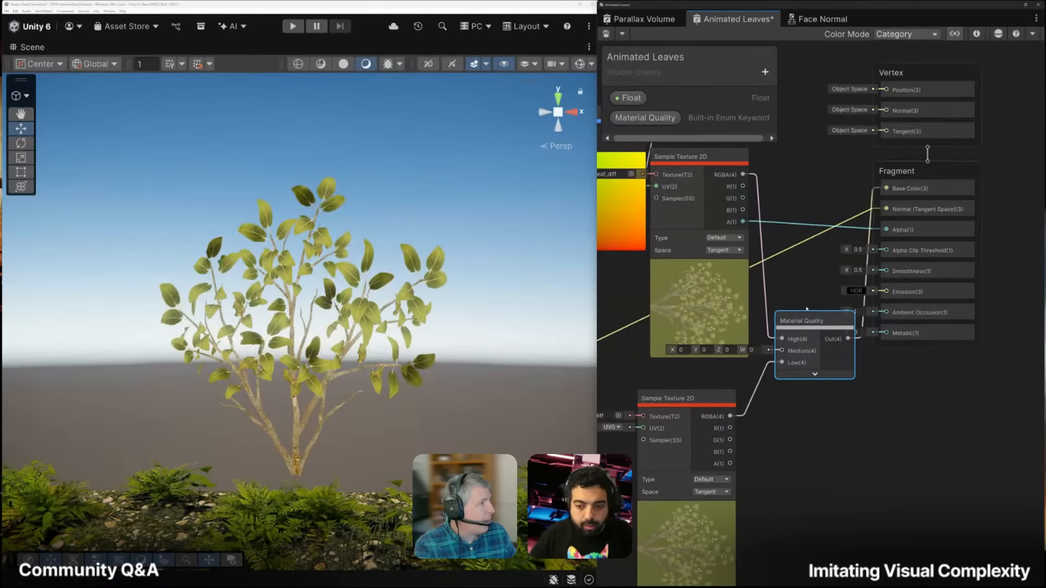
left_click_drag(805, 322, 805, 160)
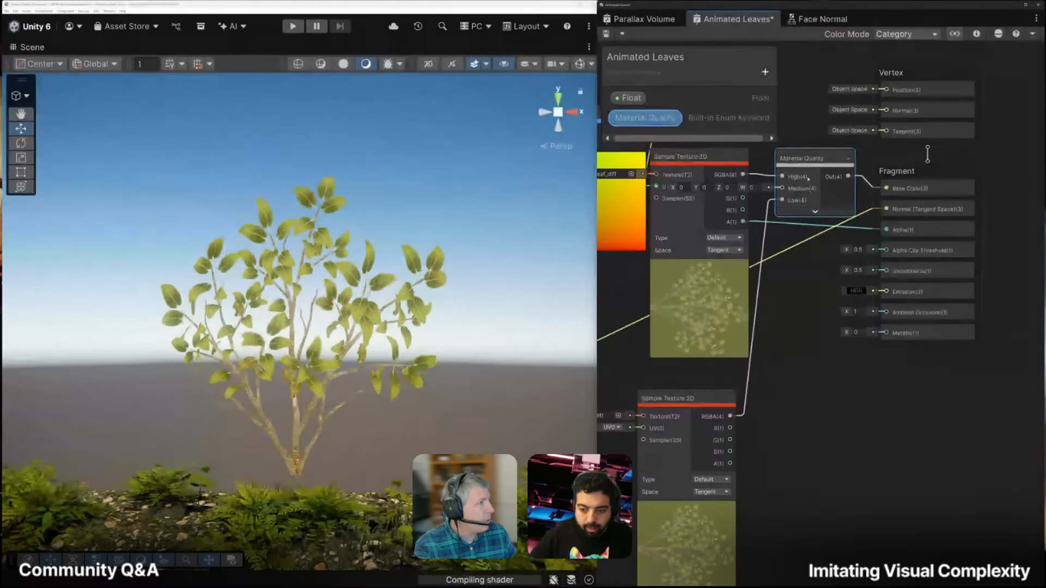
Duplicate the Material Quality node below the original and delete the copy's High and Low input connections
middle_click_drag(776, 287, 964, 273)
scroll(671, 316, "down", 2)
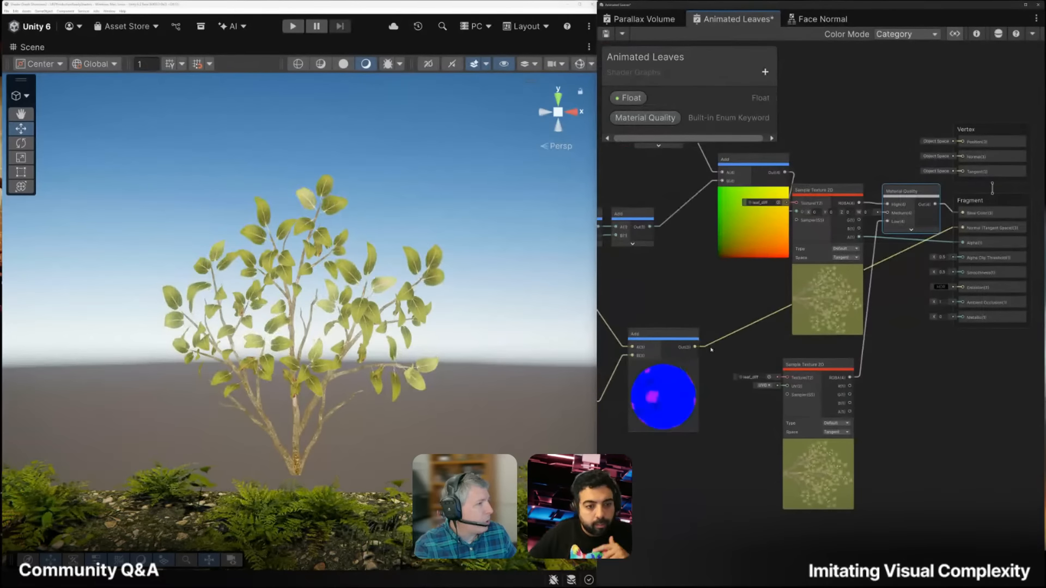
scroll(906, 196, "up", 5)
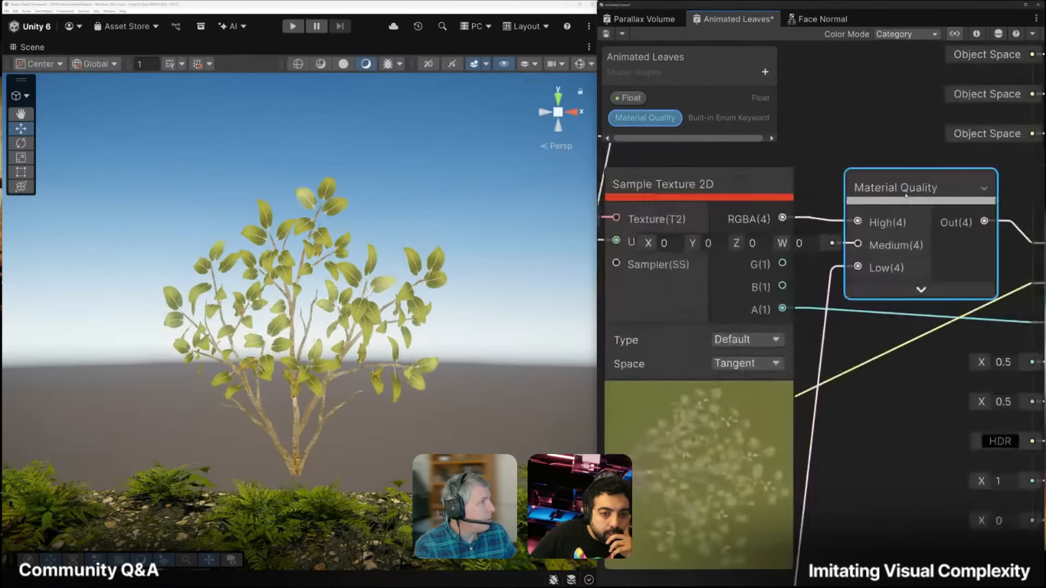
key("ctrl+d")
left_click_drag(931, 211, 868, 430)
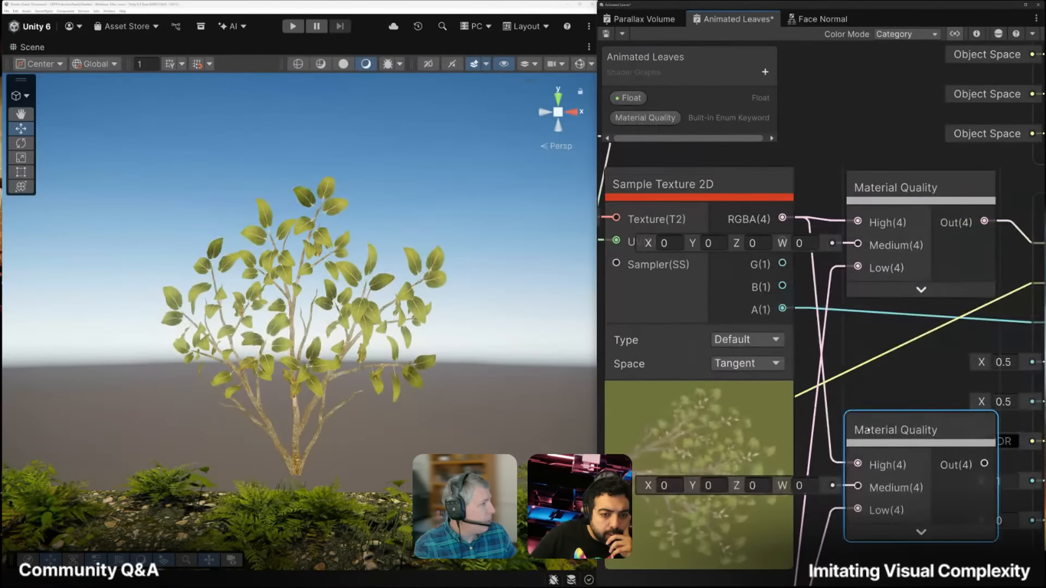
left_click(832, 461)
key("Delete")
left_click(833, 511)
key("Delete")
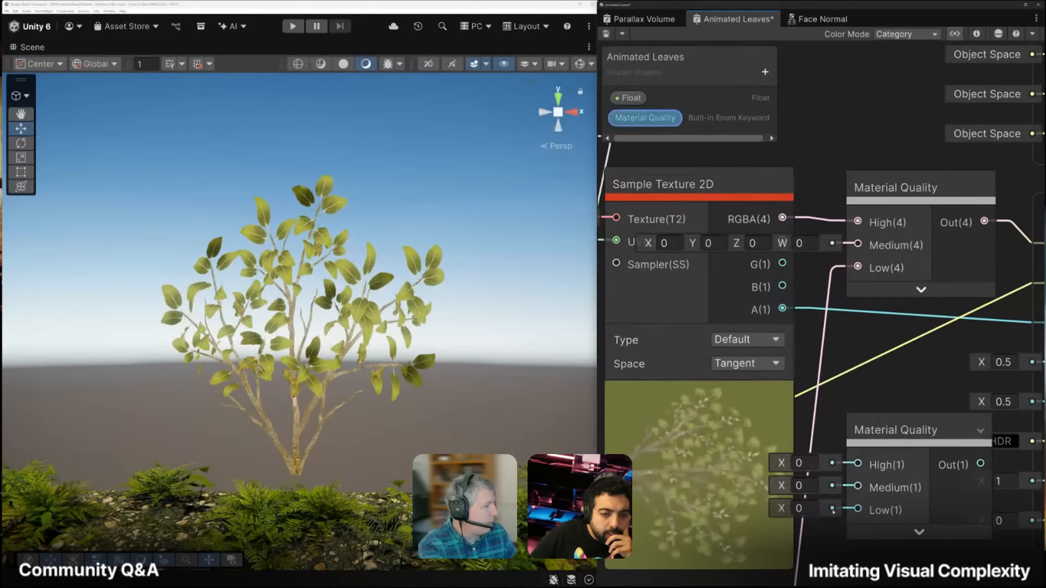
Route the normal branch's Add output through the second Material Quality node's High input into Normal (Tangent Space), placing the node beside Add
scroll(853, 385, "down", 9)
scroll(909, 406, "up", 5)
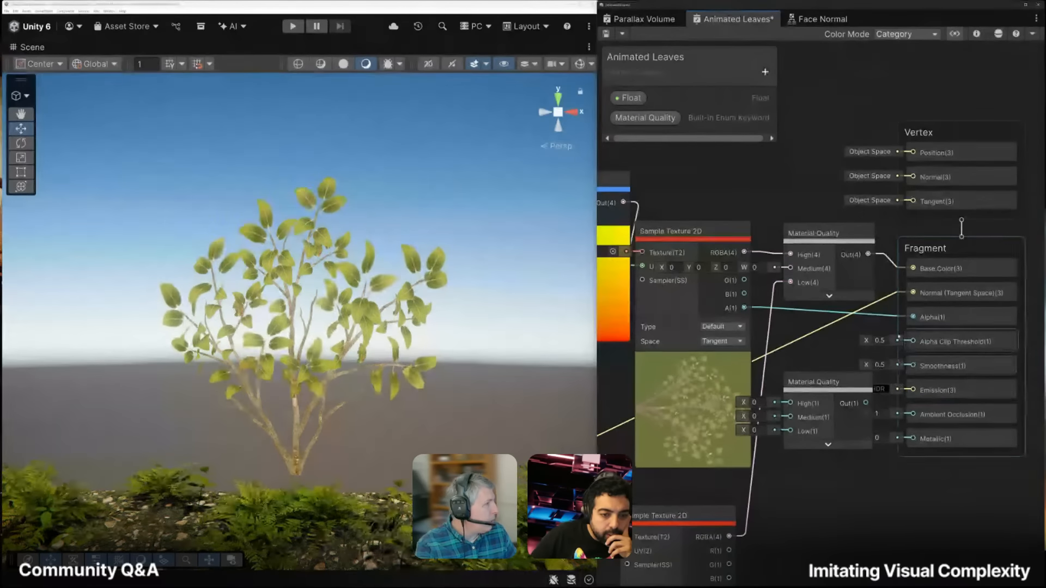
left_click_drag(817, 381, 913, 293)
scroll(819, 344, "down", 5)
middle_click_drag(820, 347, 894, 336)
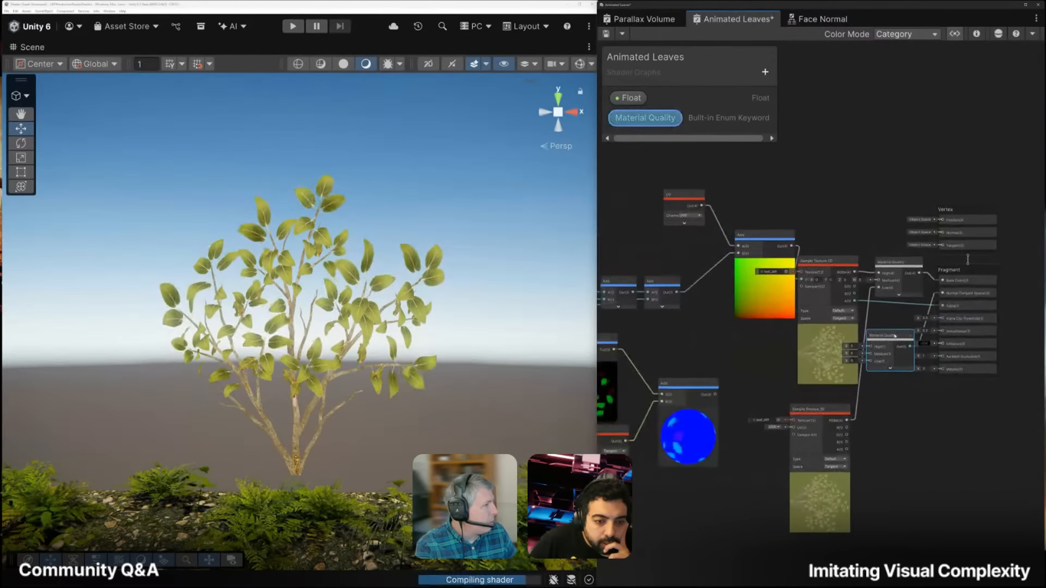
left_click_drag(894, 336, 846, 336)
scroll(708, 392, "up", 5)
scroll(787, 273, "down", 3)
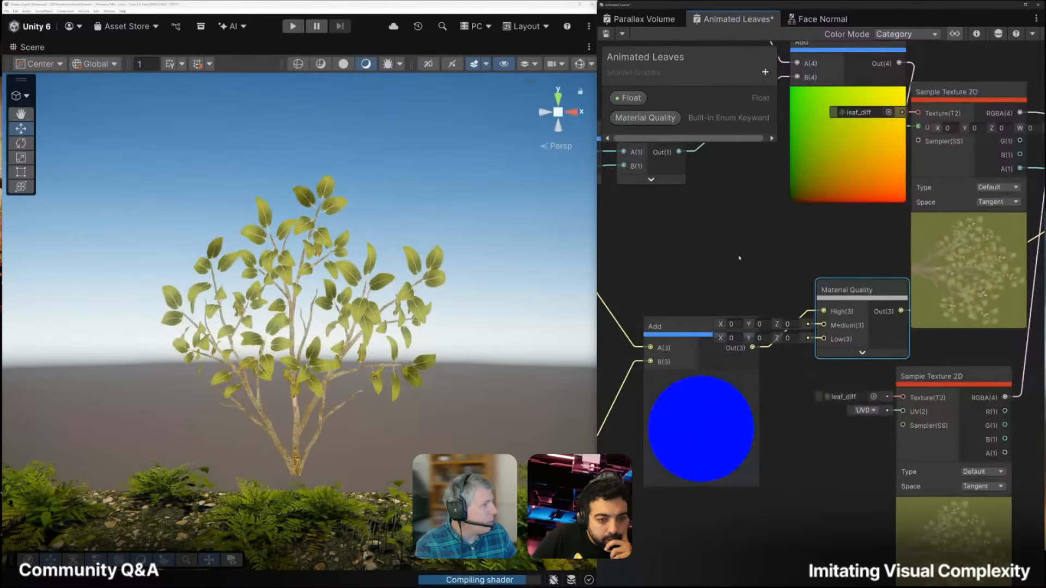
key("space")
type("nor")
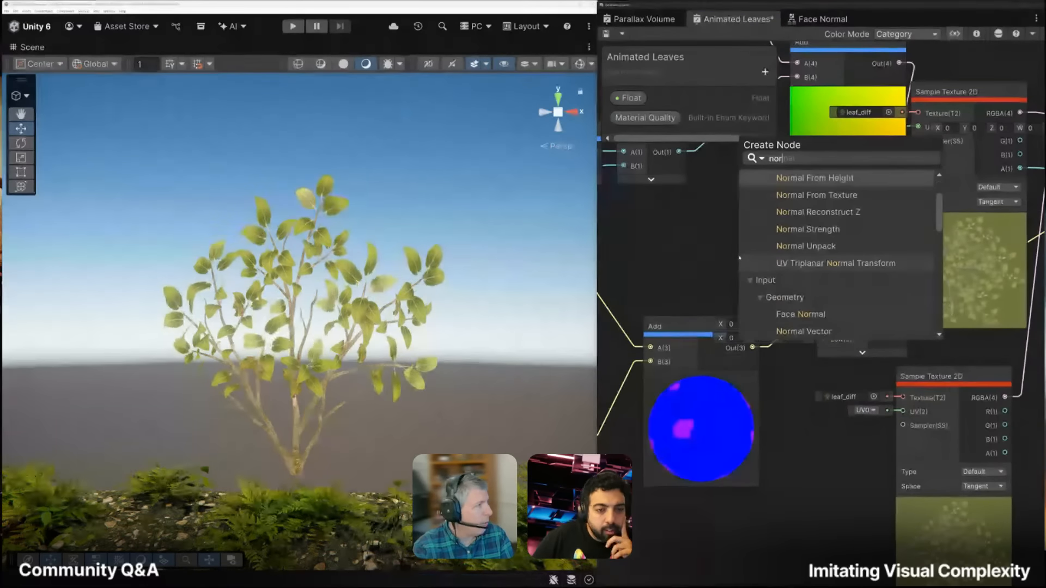
key("Escape")
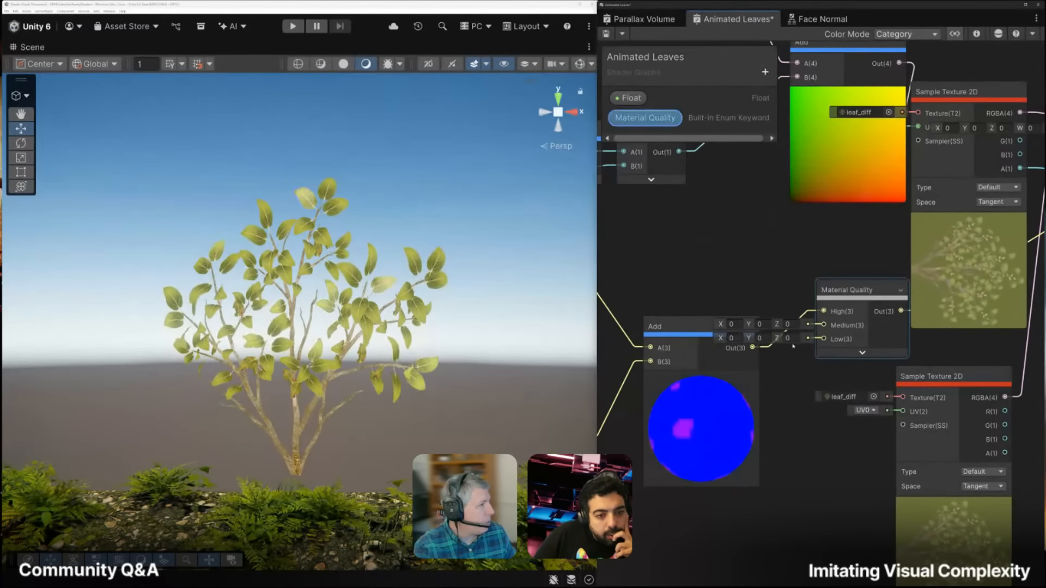
Set the Z value of the second Material Quality node's Low input to 1, and save the graph
left_click(790, 337)
type("1")
scroll(798, 349, "up", 3)
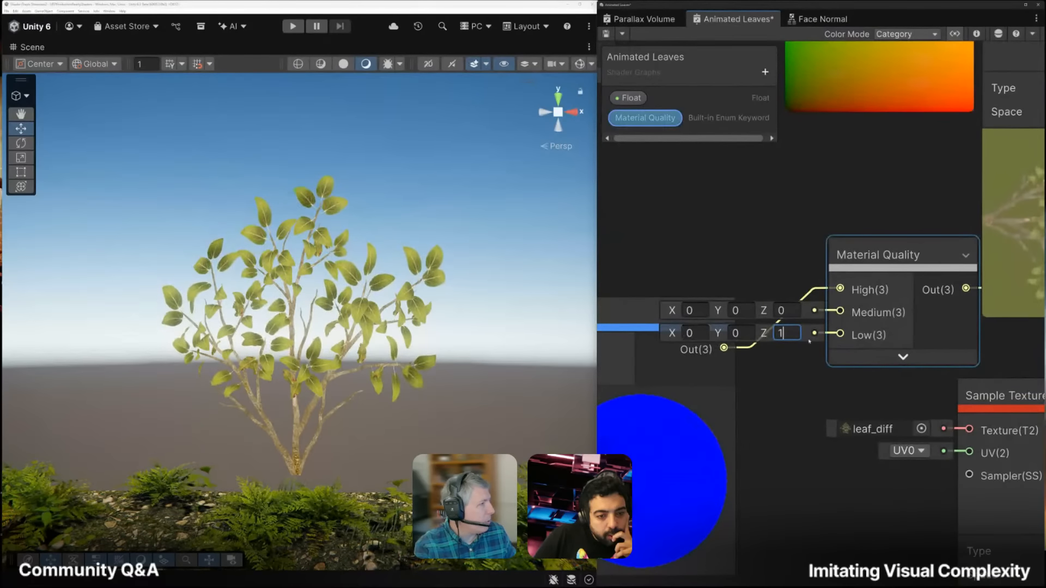
scroll(806, 343, "down", 3)
left_click(809, 252)
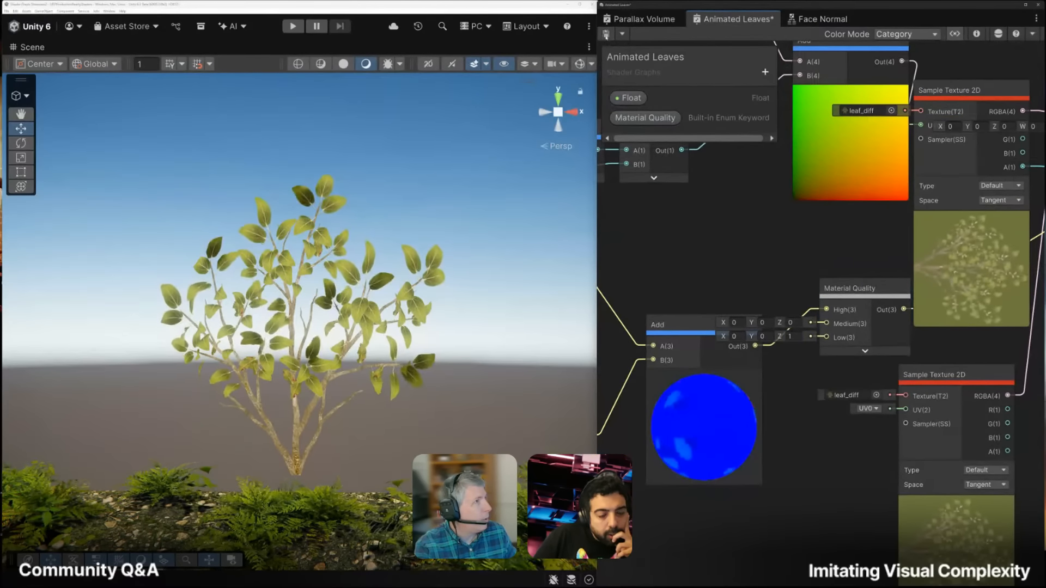
left_click(606, 34)
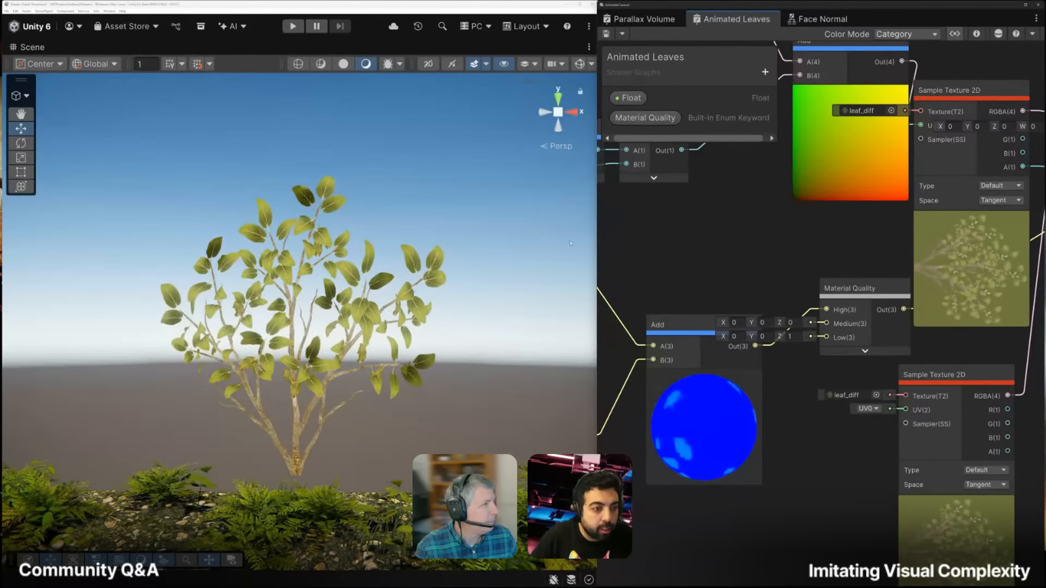
scroll(793, 309, "down", 5)
scroll(794, 309, "down", 4)
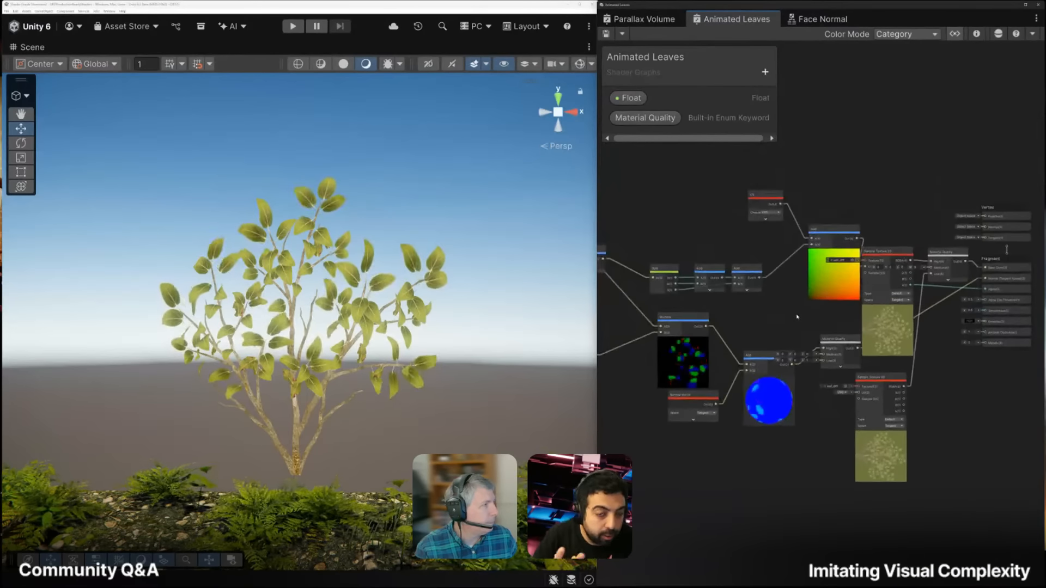
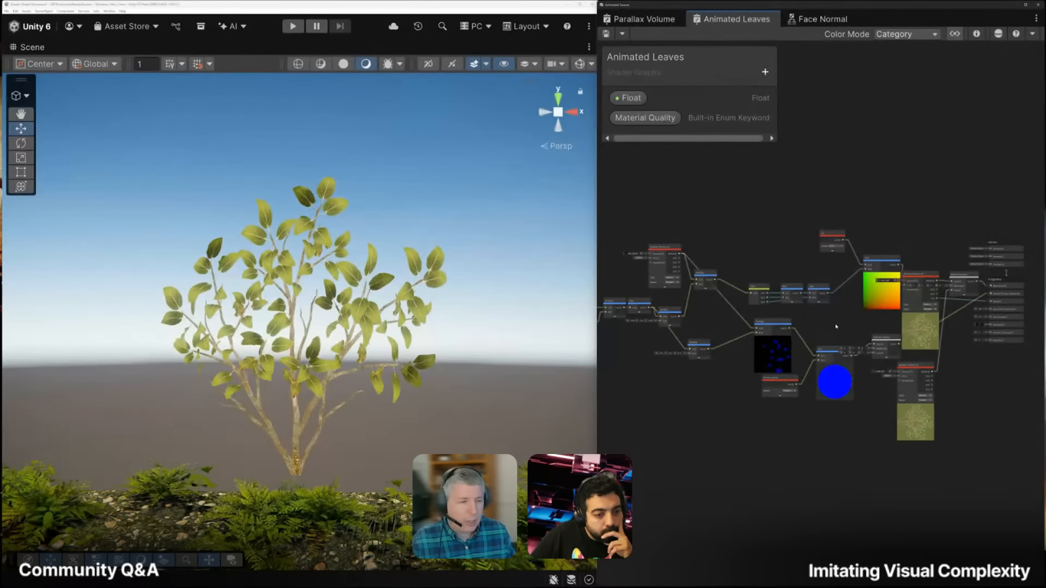
Play the selected leaf shader video from the References folder in VLC media player, close it, and return to Unity
mouse_move(619, 587)
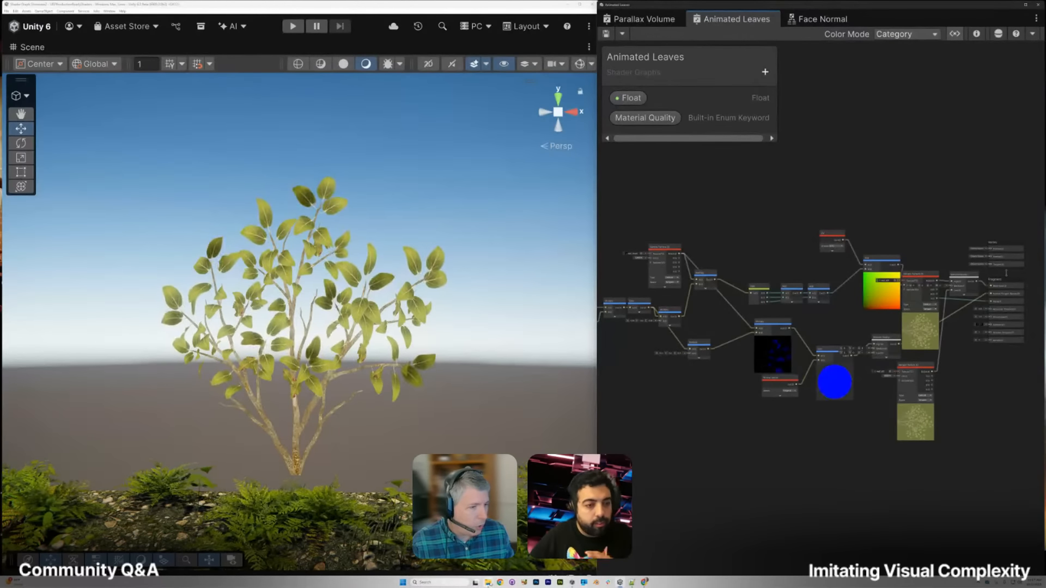
left_click(489, 583)
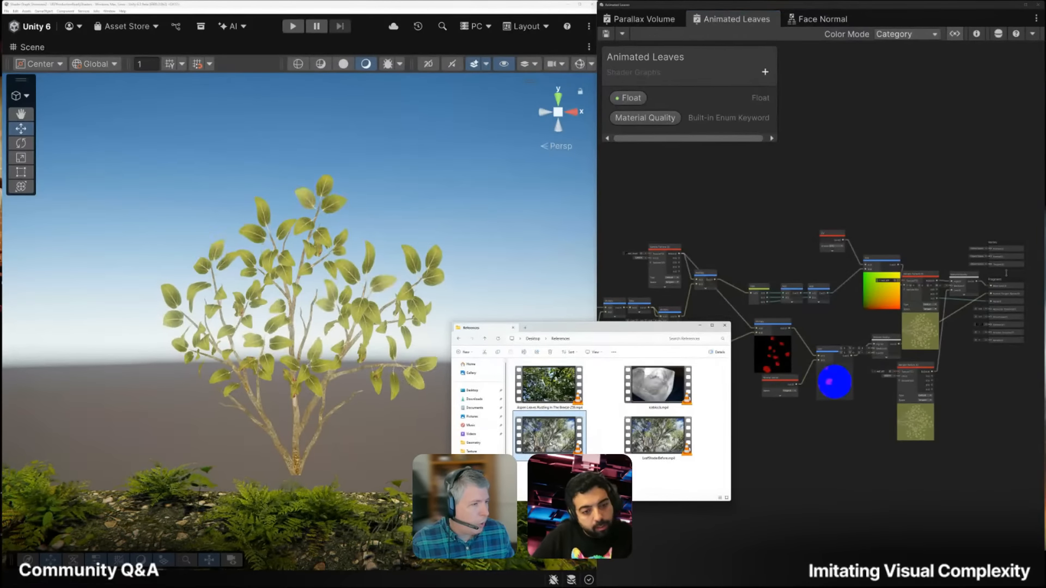
double_click(550, 444)
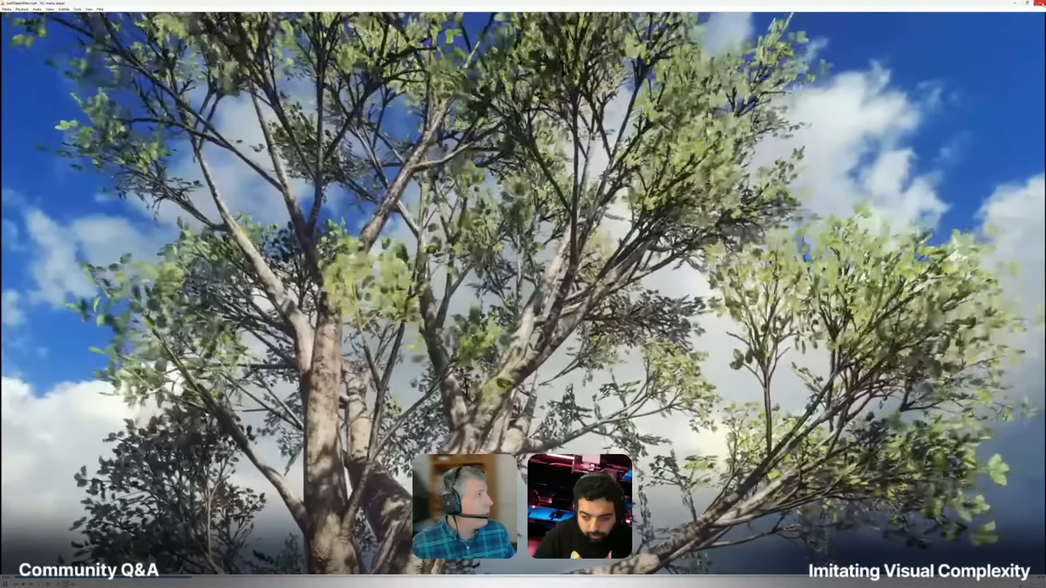
left_click(1039, 4)
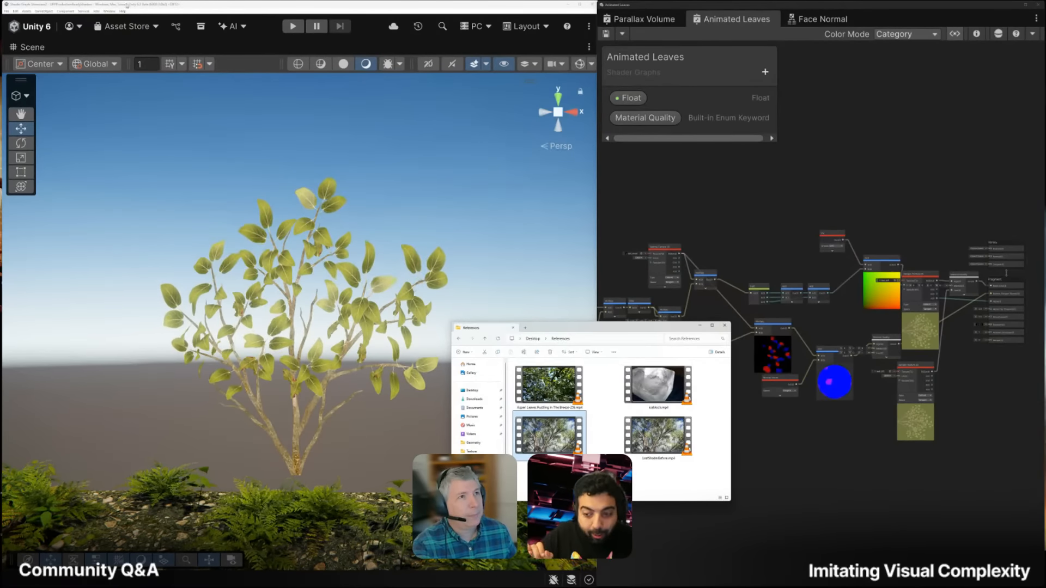
left_click(223, 7)
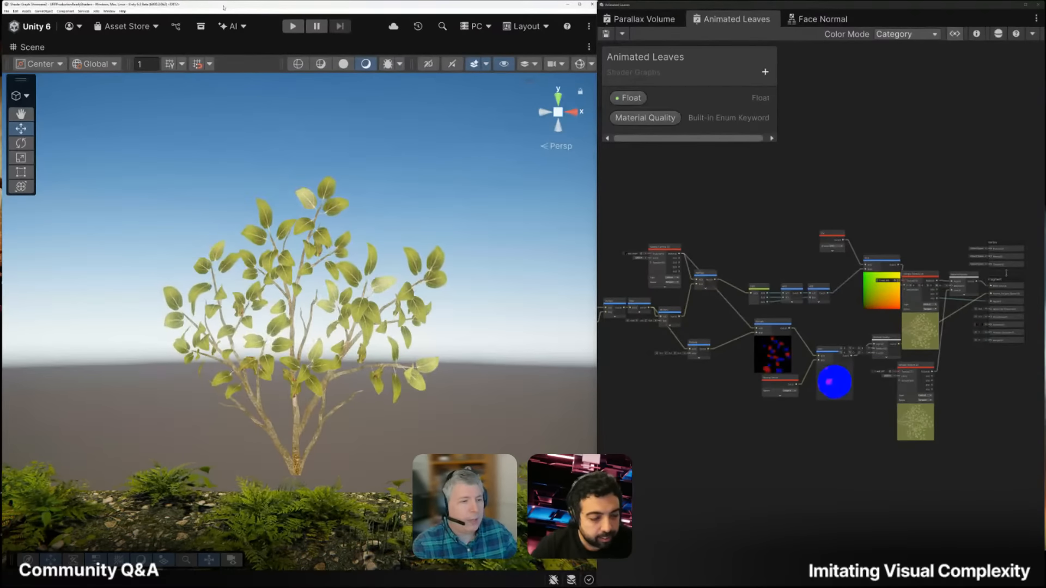
Review the Shader Graph package's samples in the Package Manager, down to Custom Lighting, and close the Package Manager
left_click(109, 11)
mouse_move(140, 96)
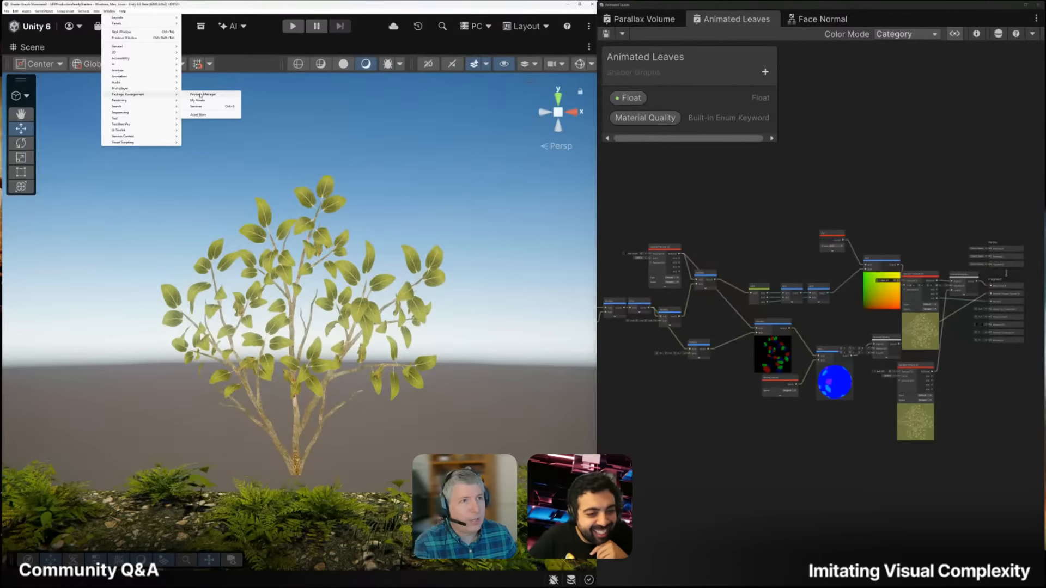
left_click(206, 94)
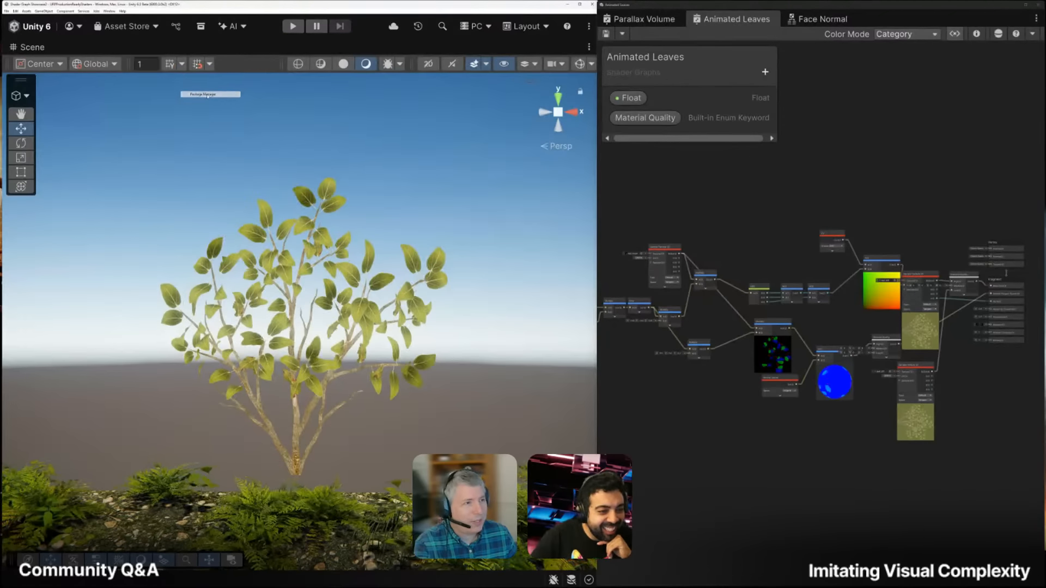
left_click(271, 339)
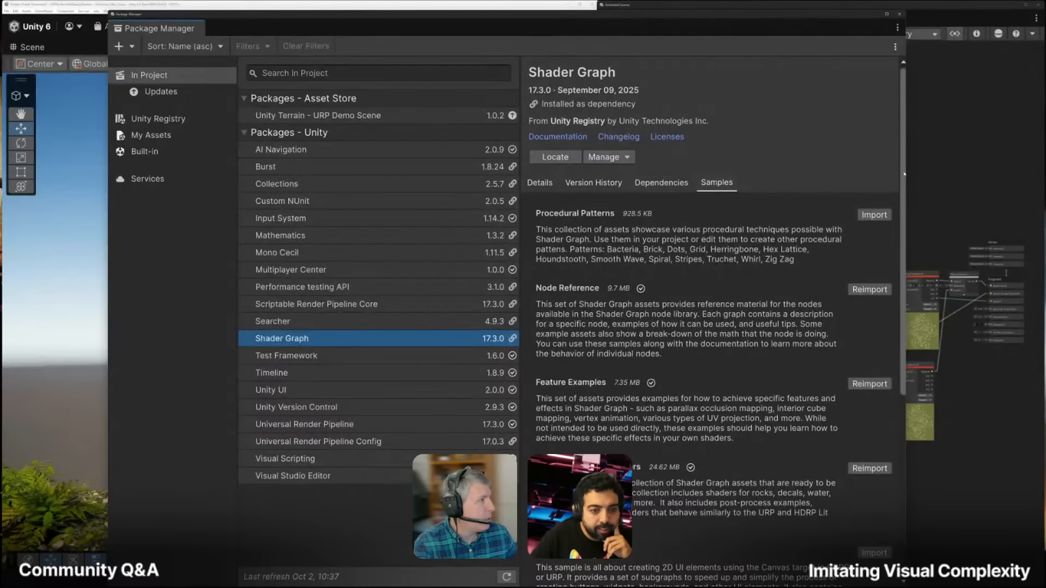
left_click_drag(903, 187, 898, 369)
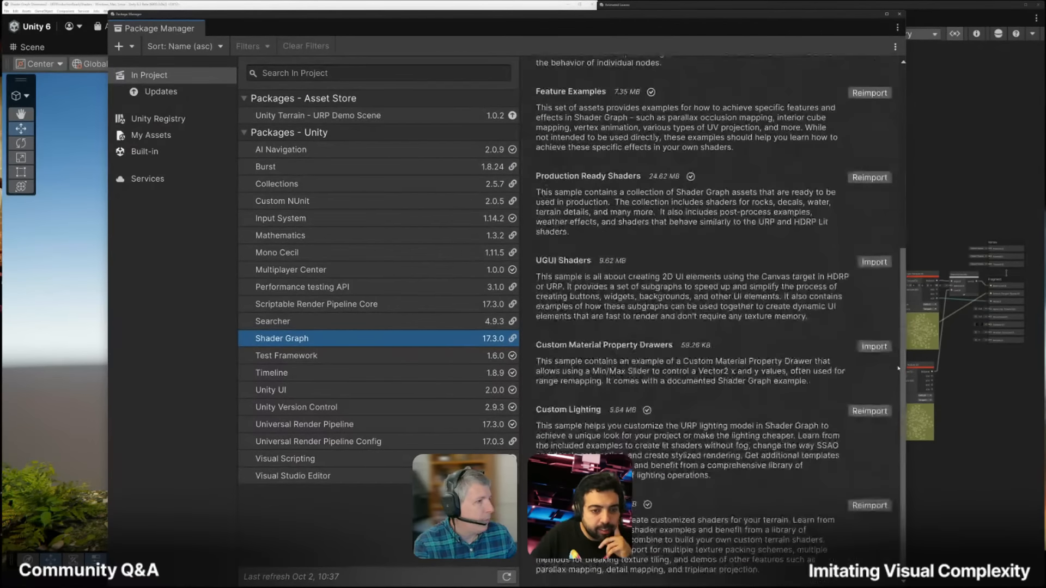
left_click(866, 413)
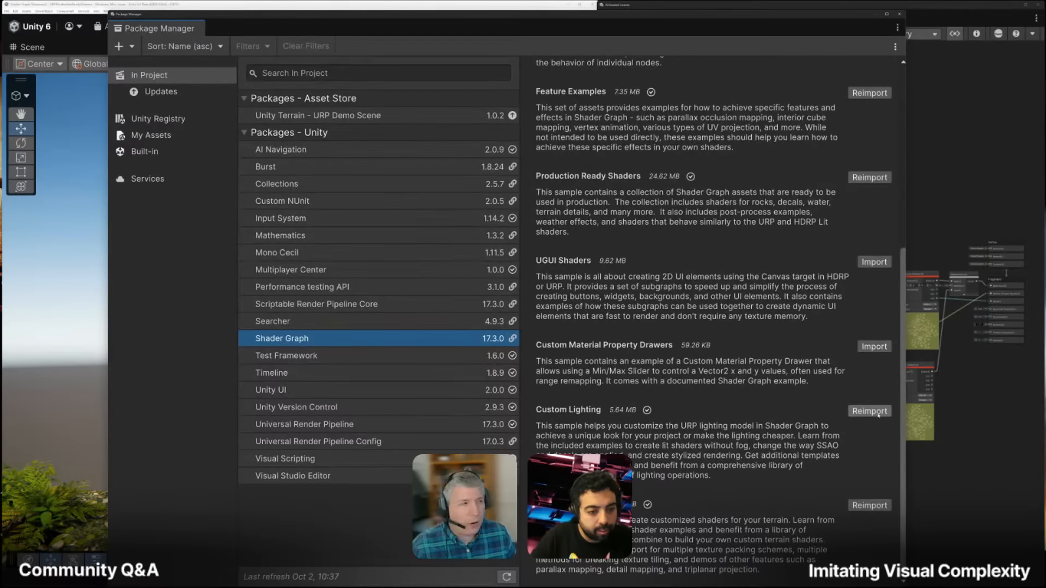
left_click(900, 14)
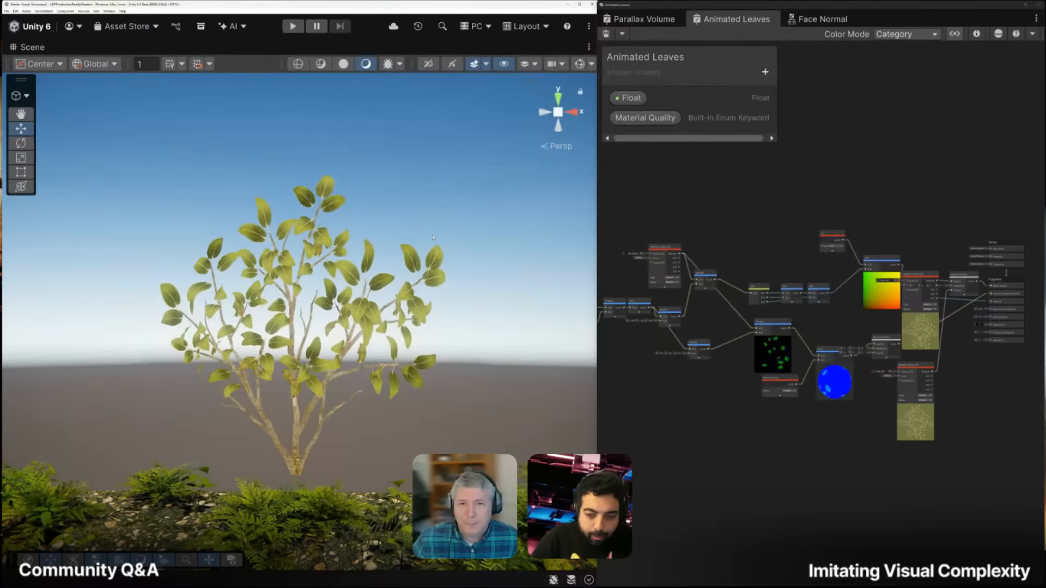